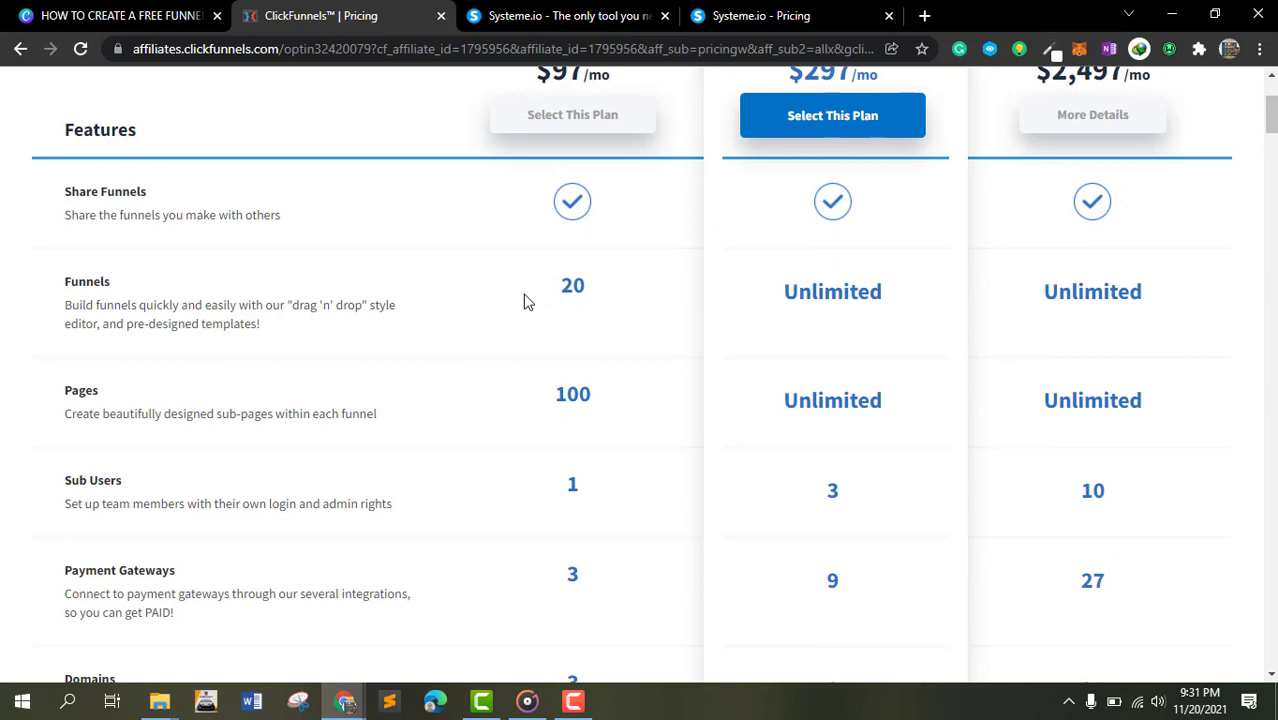
- Review the ClickFunnels pricing table, comparing the basic plan's funnel, page, gateway, domain and support limits with the higher plans
scroll(522, 290, up, 2)
drag(522, 292, 614, 287)
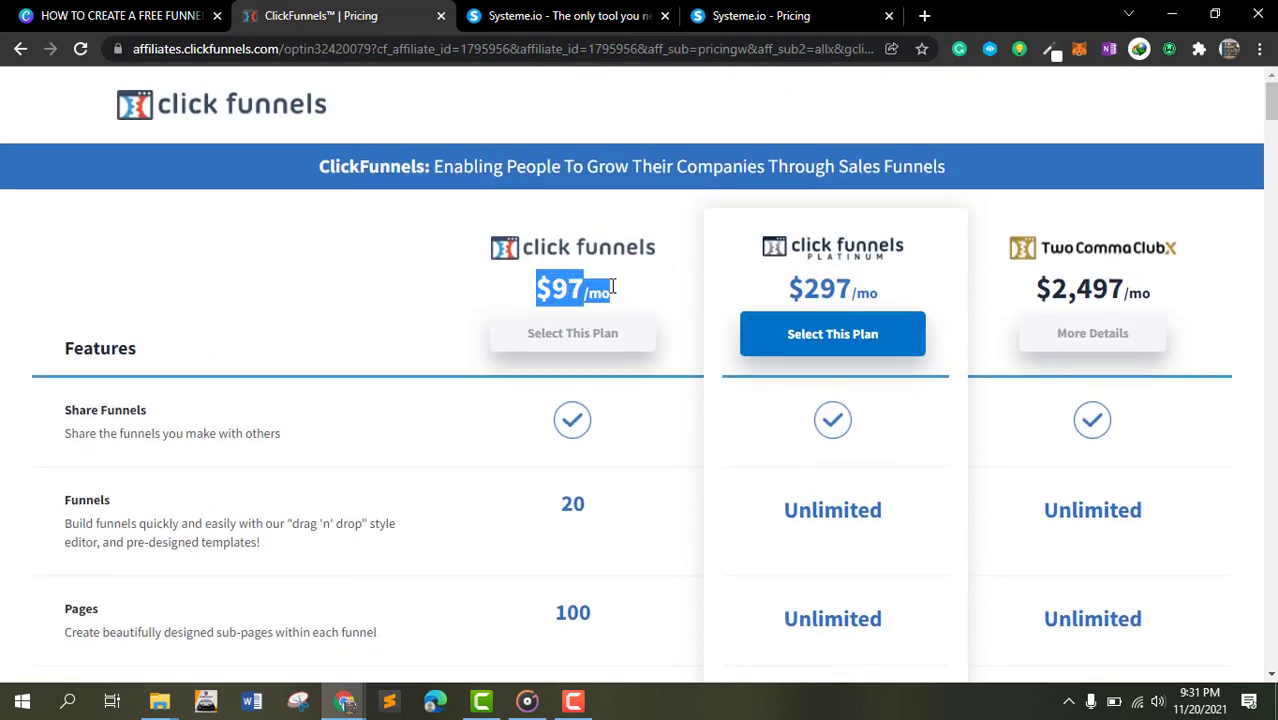
scroll(400, 314, down, 2)
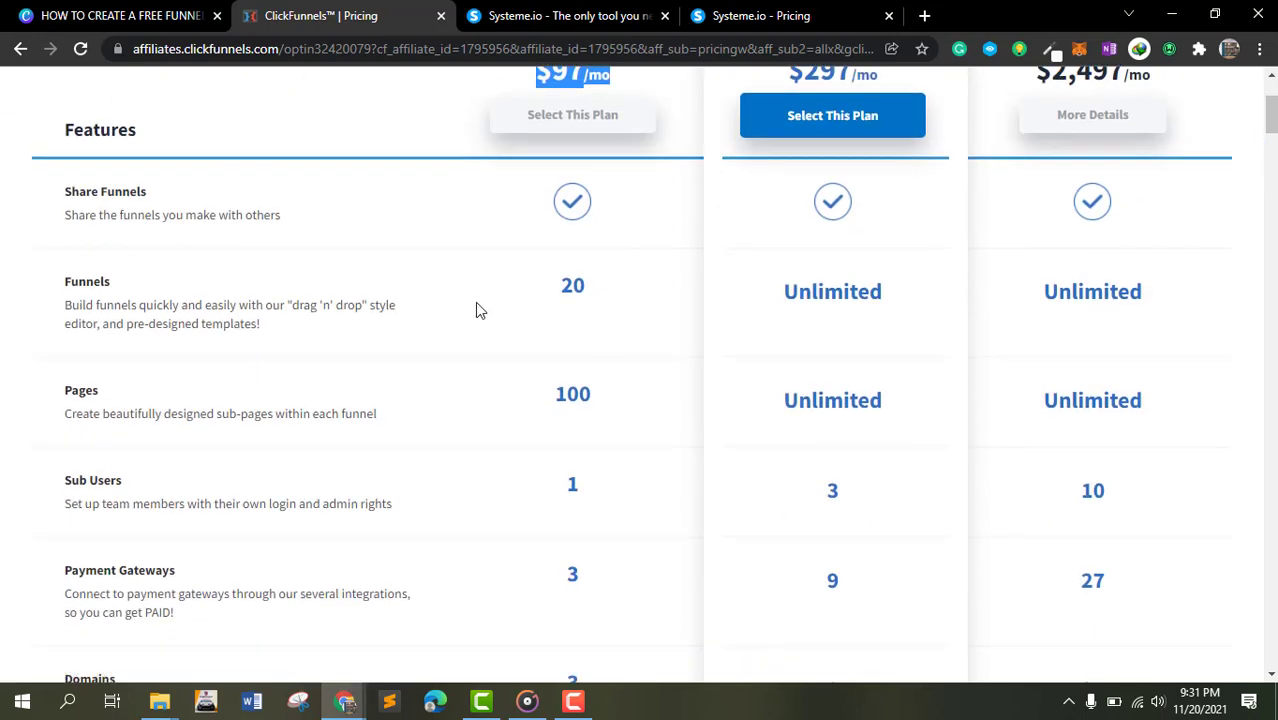
drag(530, 305, 601, 302)
scroll(525, 402, down, 4)
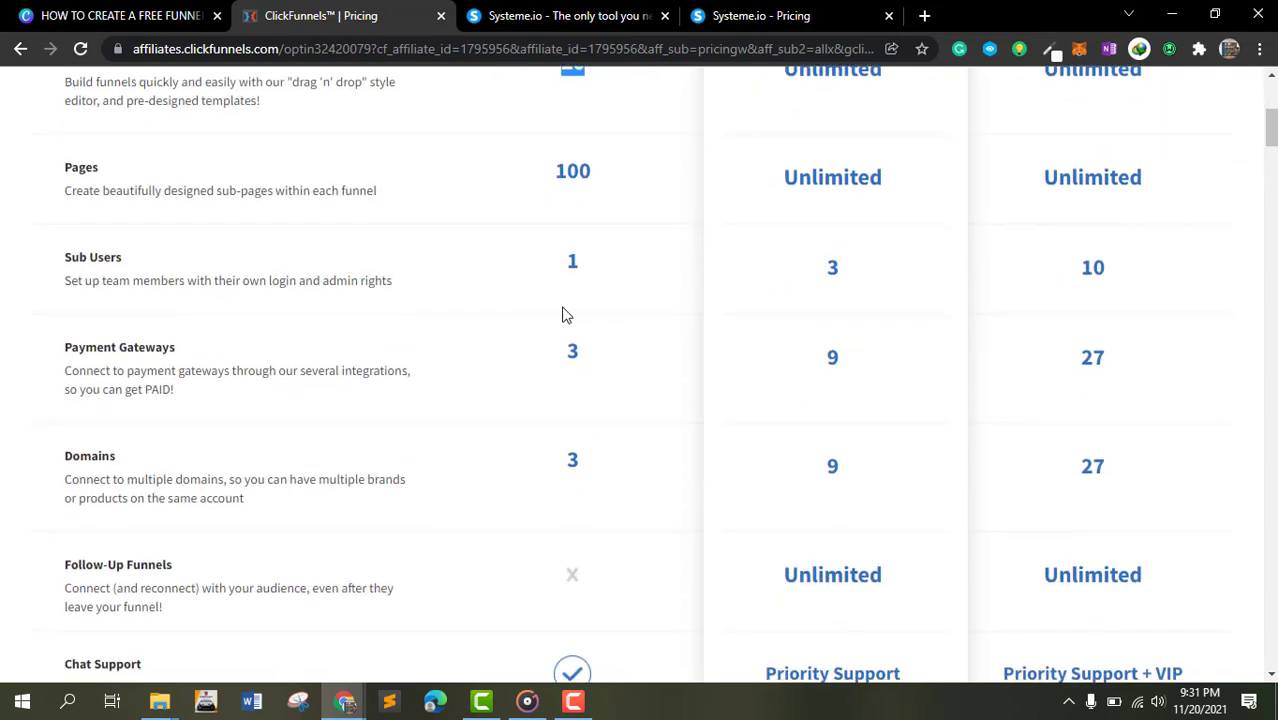
scroll(405, 243, down, 2)
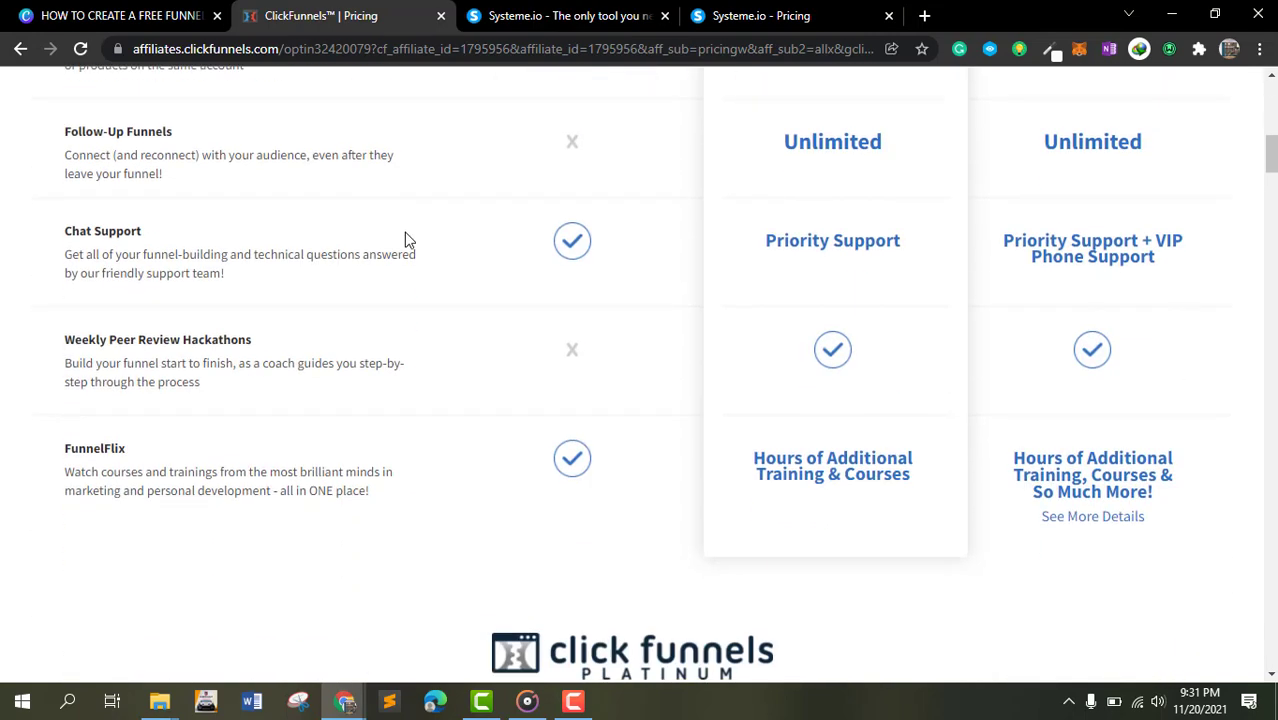
scroll(404, 243, up, 2)
drag(512, 378, 616, 377)
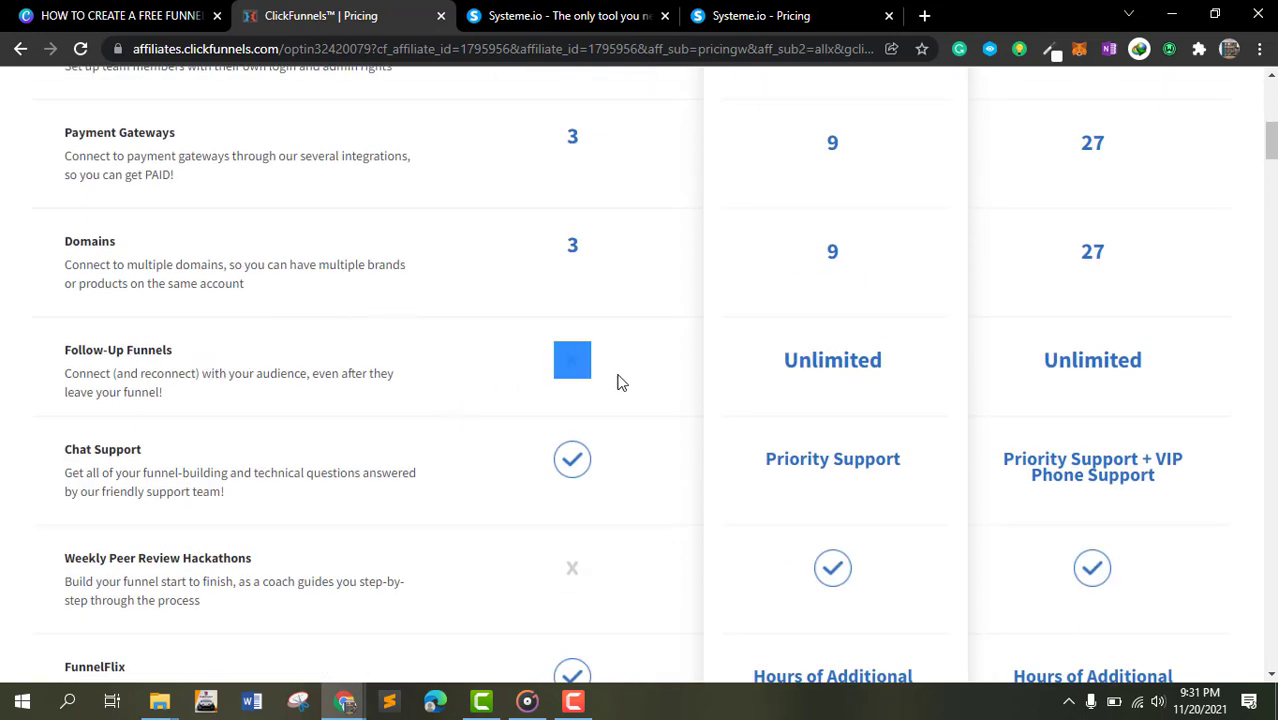
scroll(527, 394, down, 2)
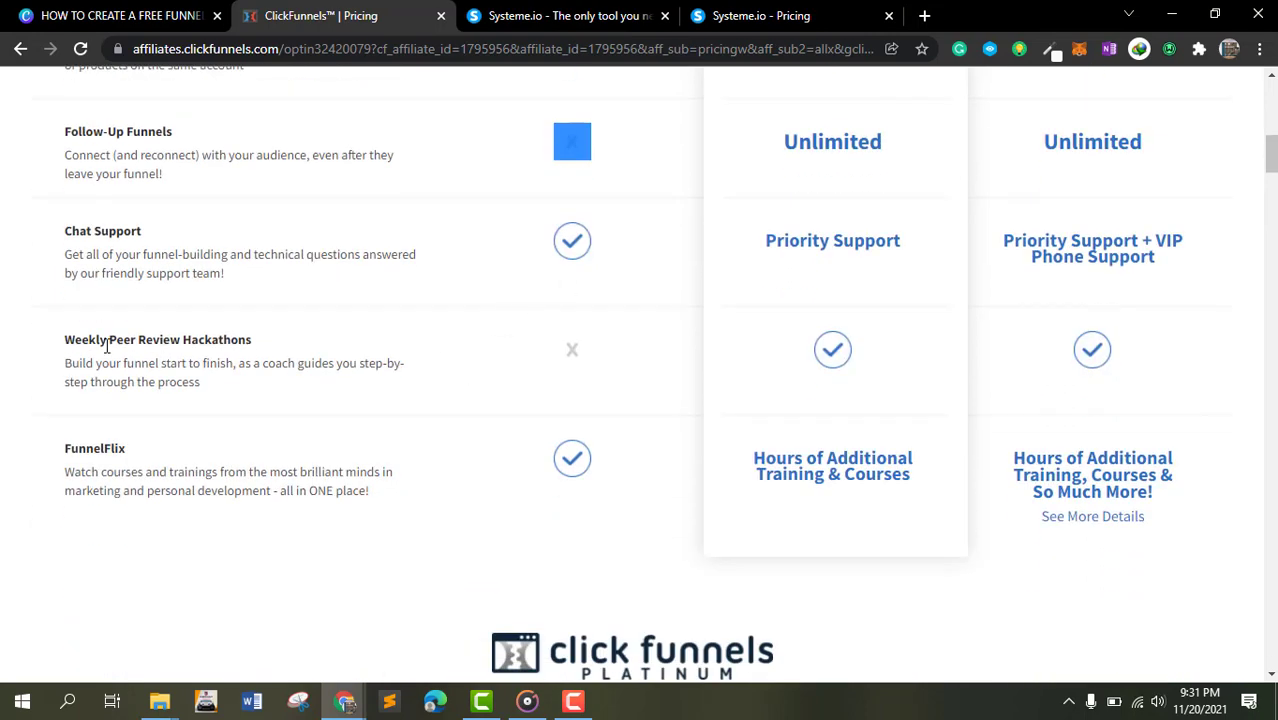
scroll(578, 387, down, 2)
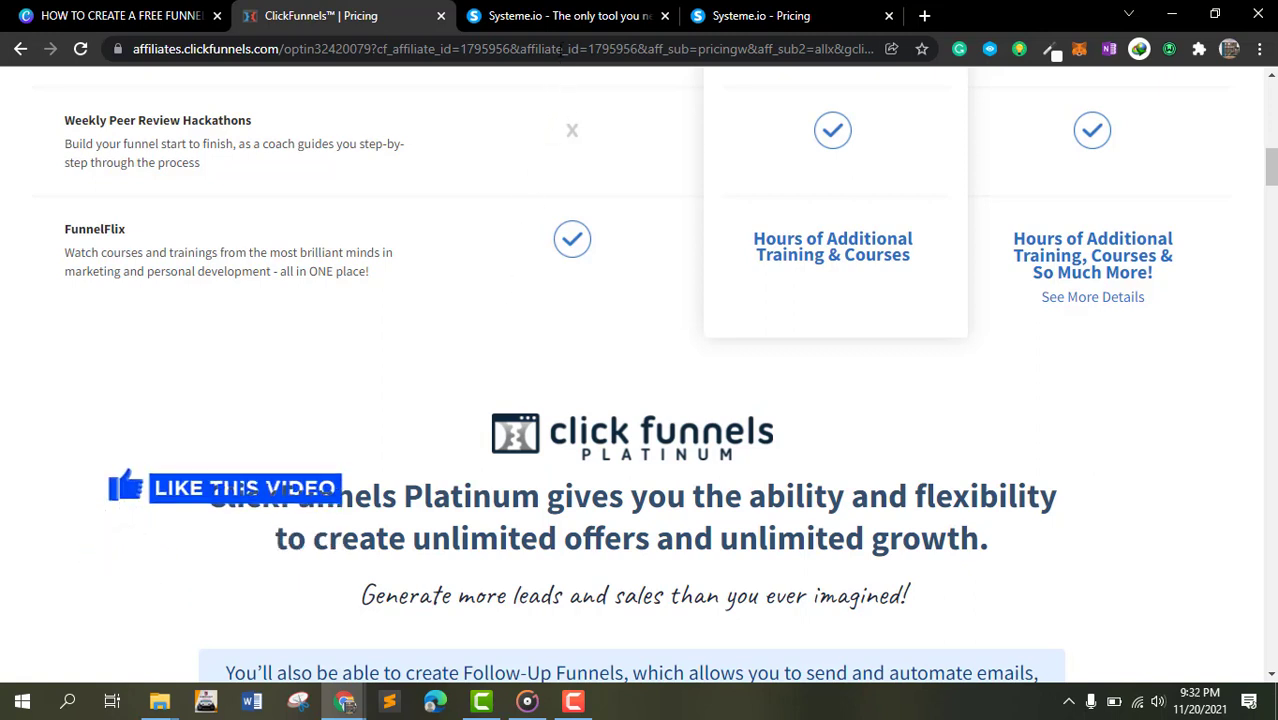
- Switch to the Systeme.io homepage tab and expand the Online Courses and Marketing Automations feature sections
click(595, 12)
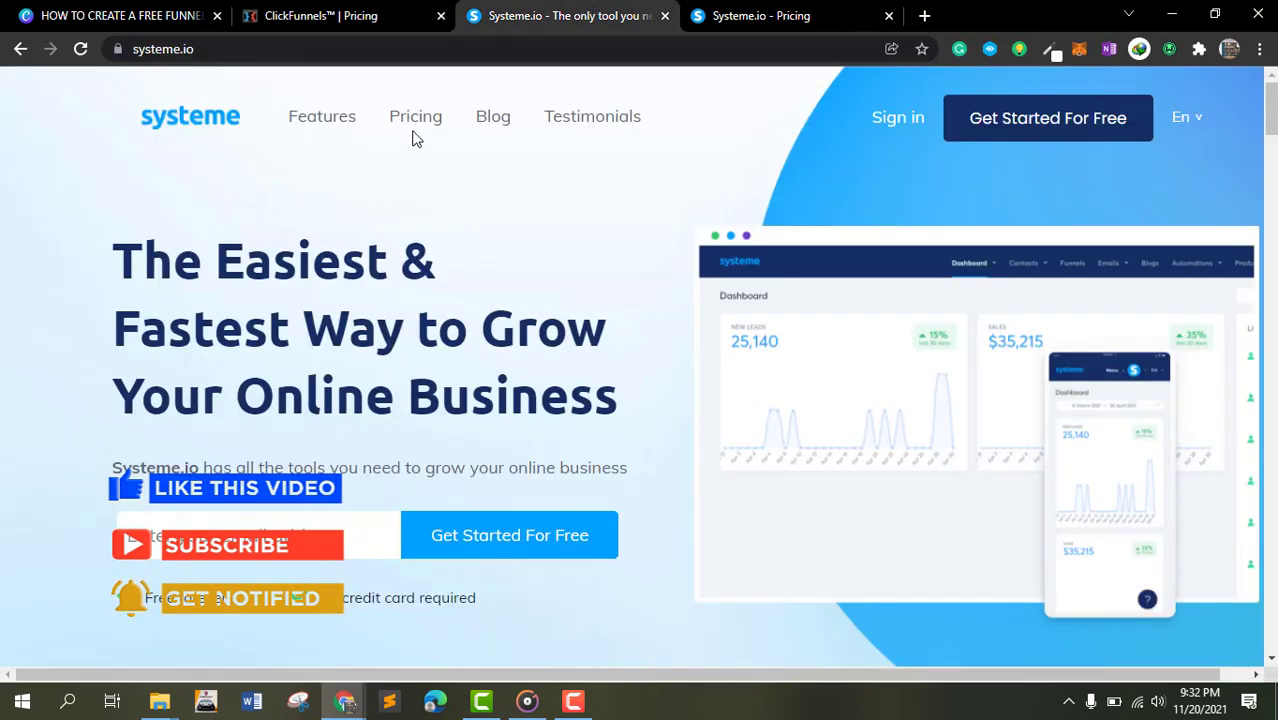
scroll(123, 135, down, 7)
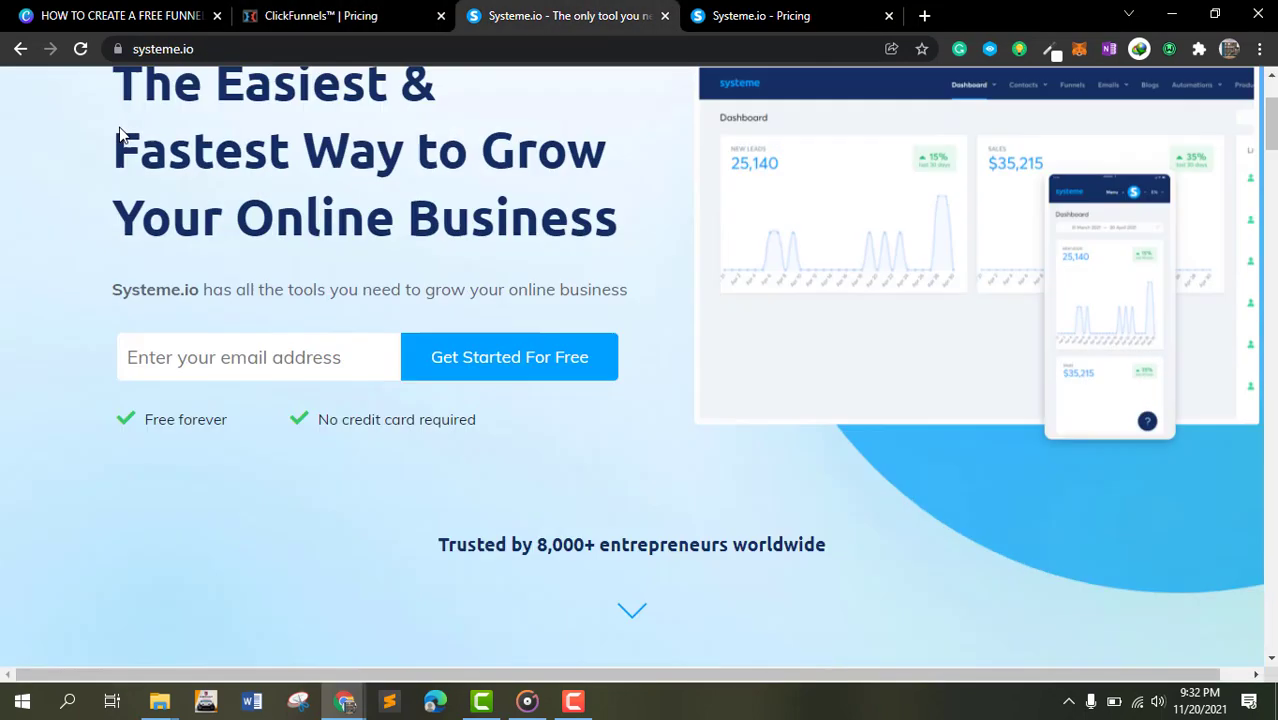
scroll(392, 263, down, 2)
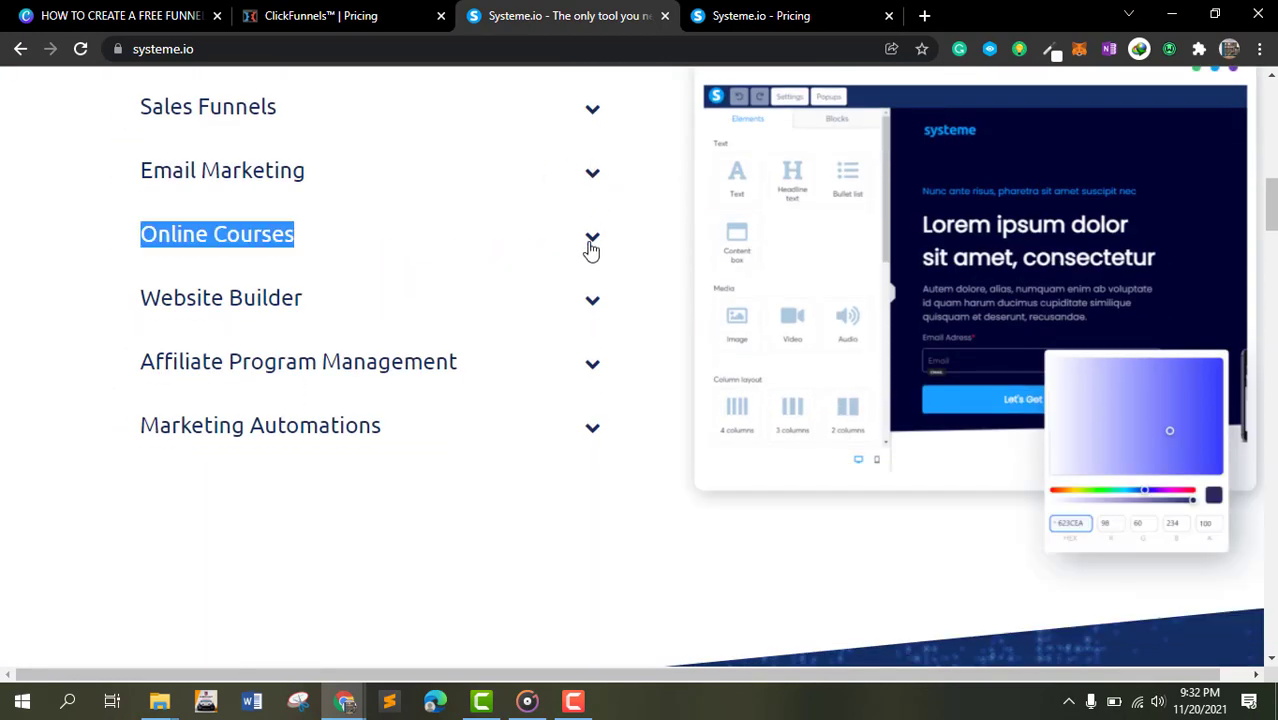
click(591, 243)
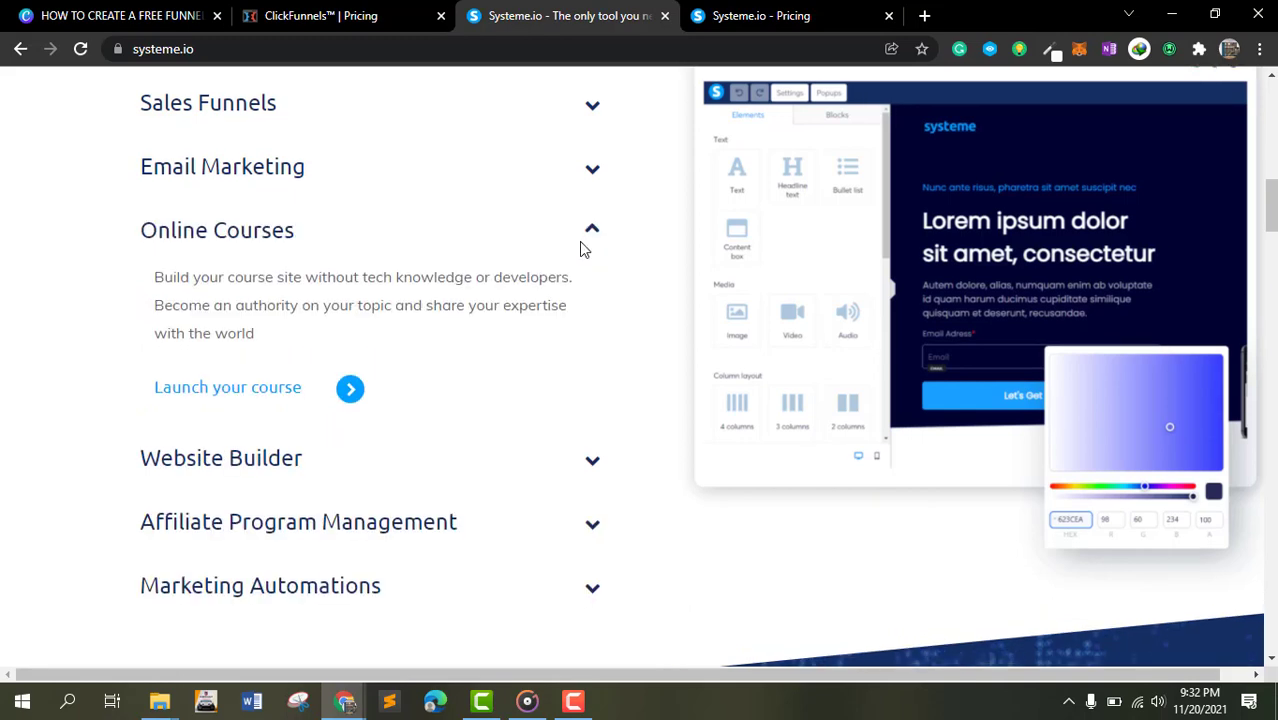
scroll(575, 250, down, 2)
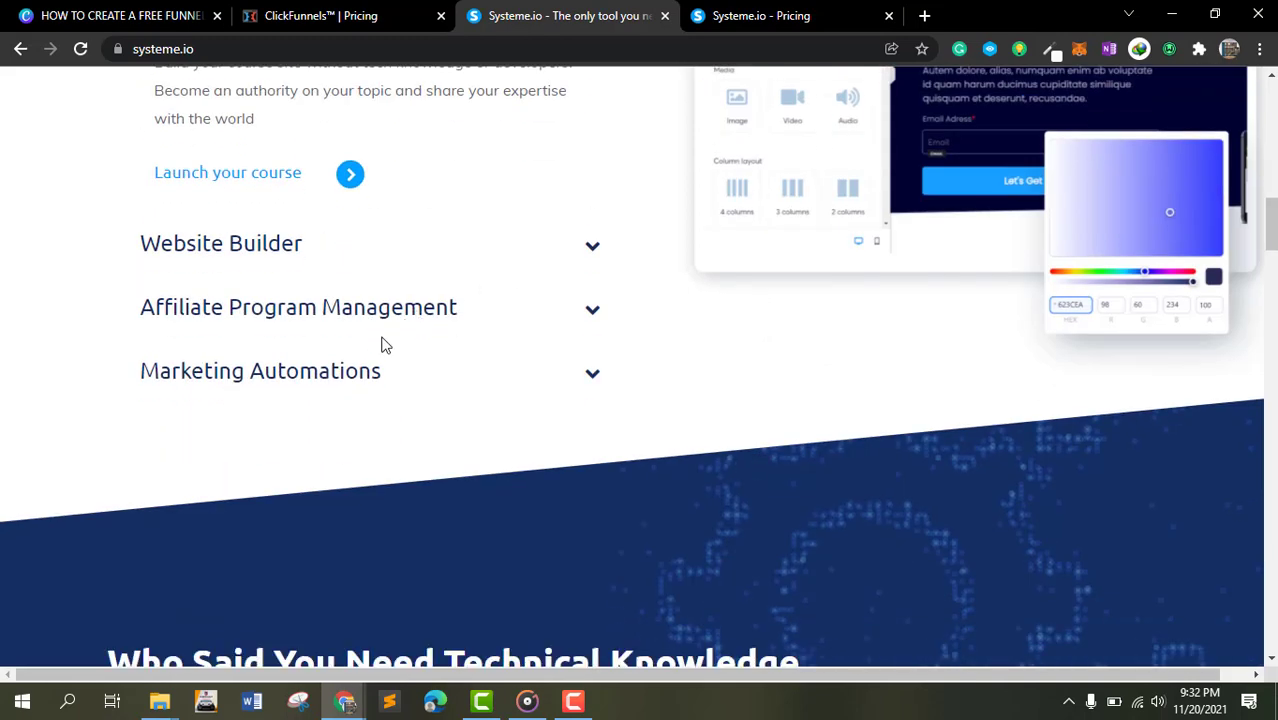
click(338, 378)
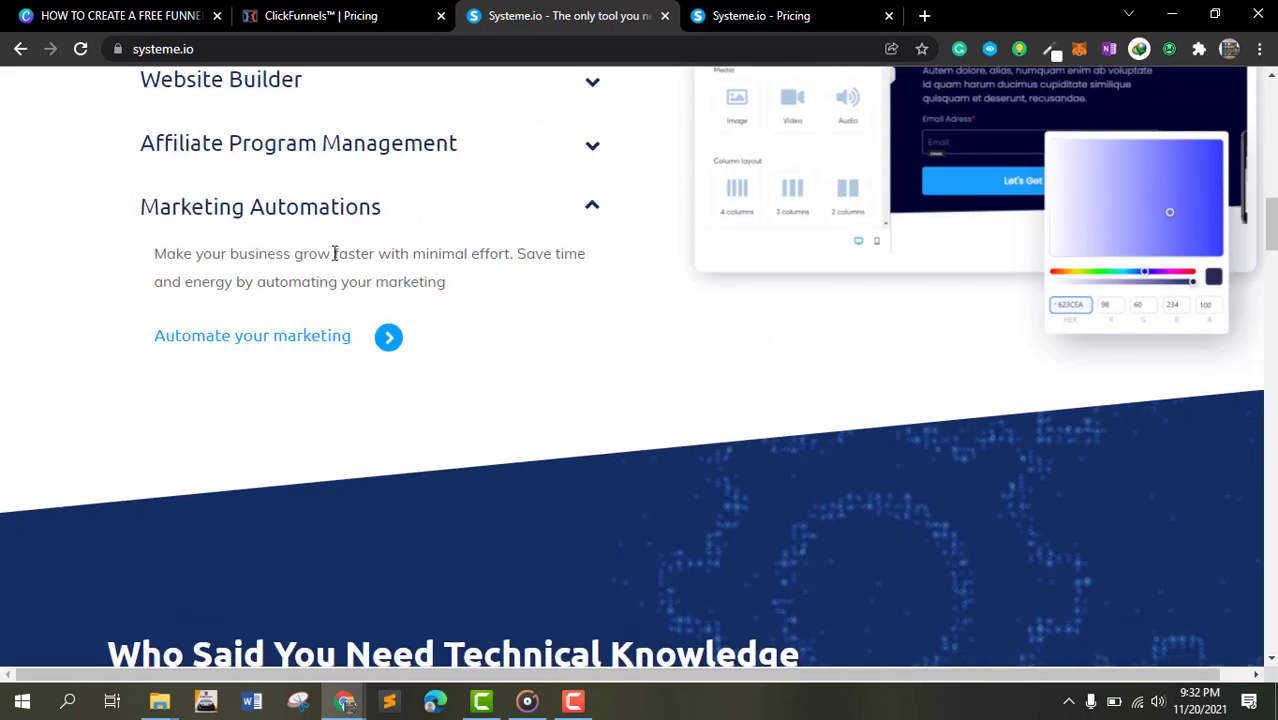
- Examine the homepage's audience sections and the list of tools with their separate monthly prices
scroll(345, 250, down, 5)
scroll(346, 243, down, 2)
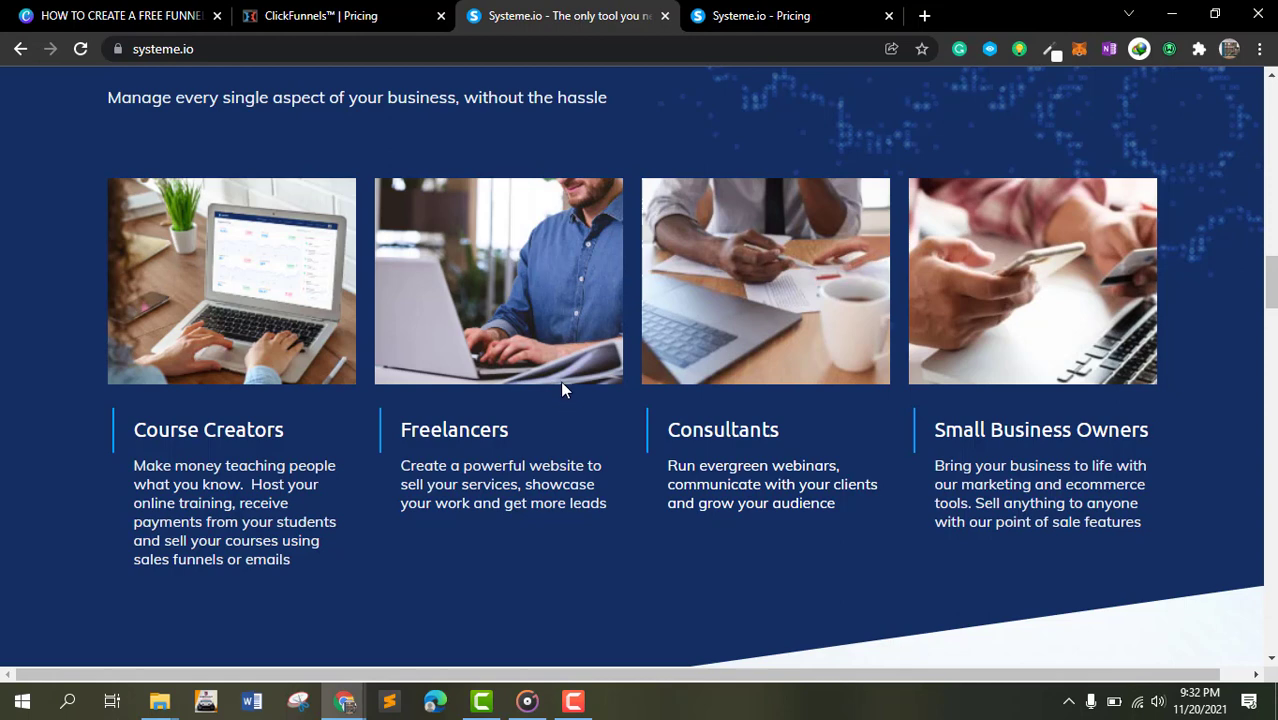
scroll(562, 360, down, 2)
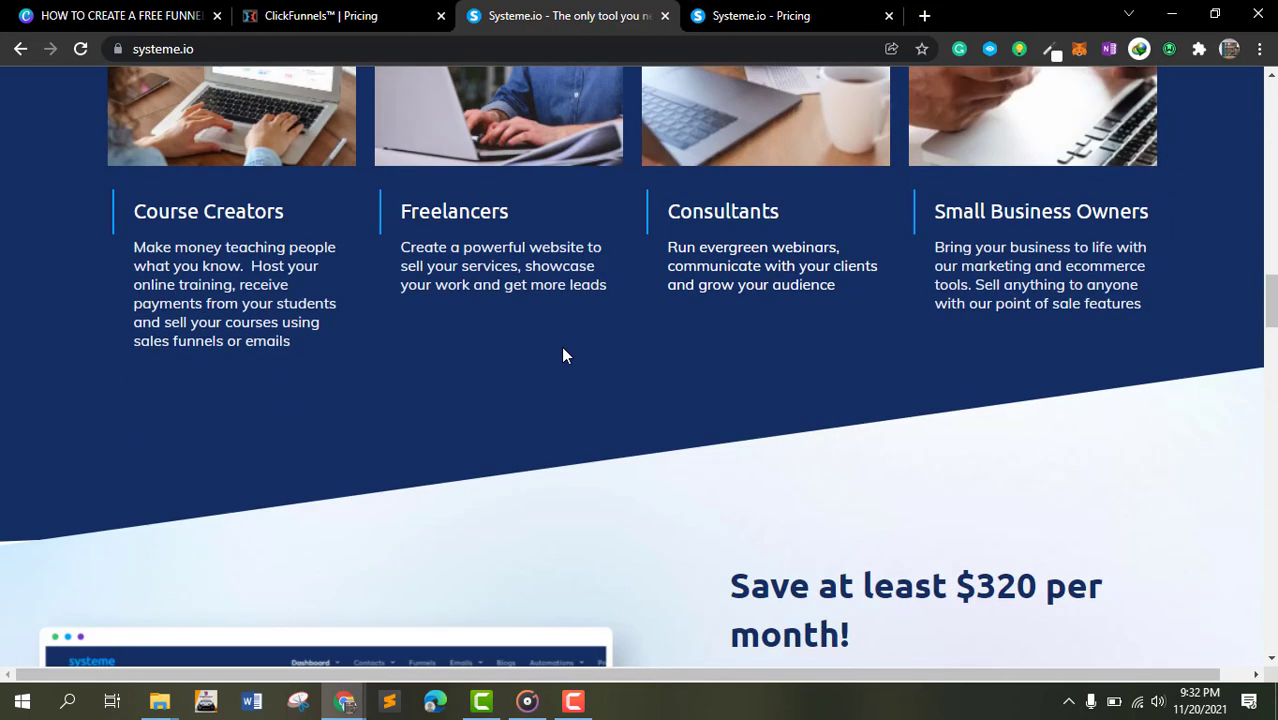
scroll(563, 355, down, 2)
scroll(562, 355, down, 2)
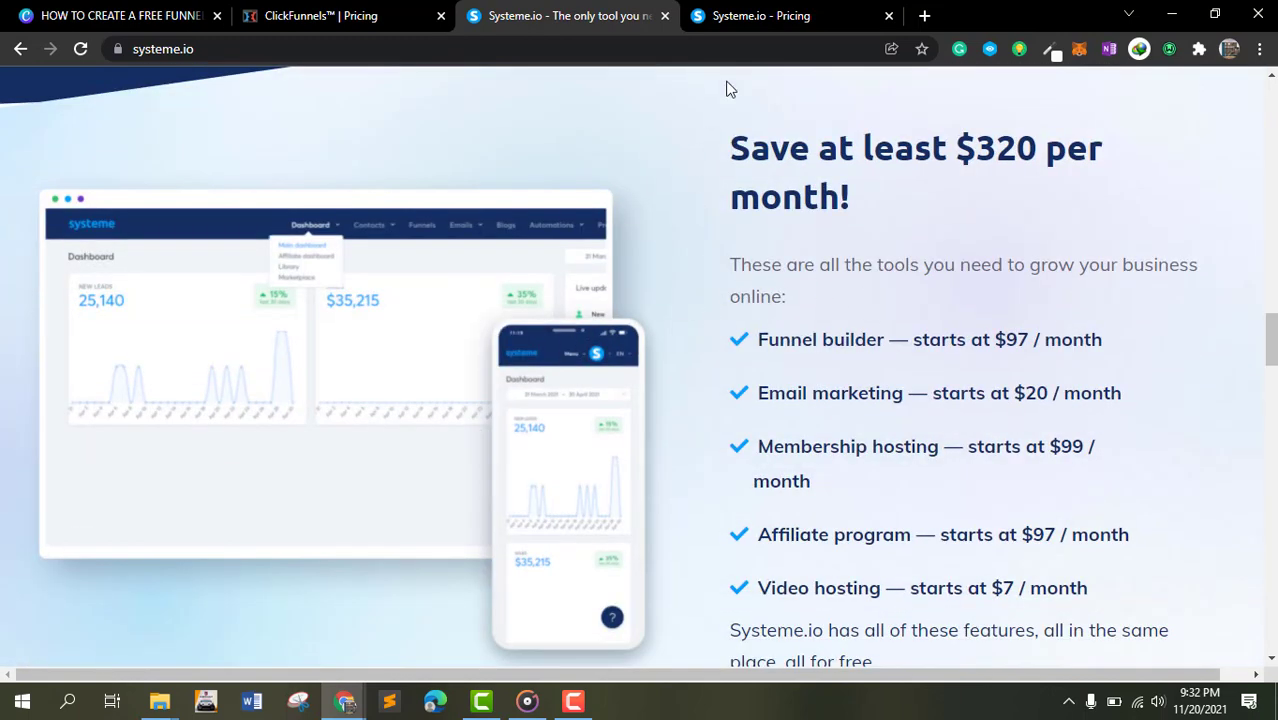
scroll(772, 212, down, 2)
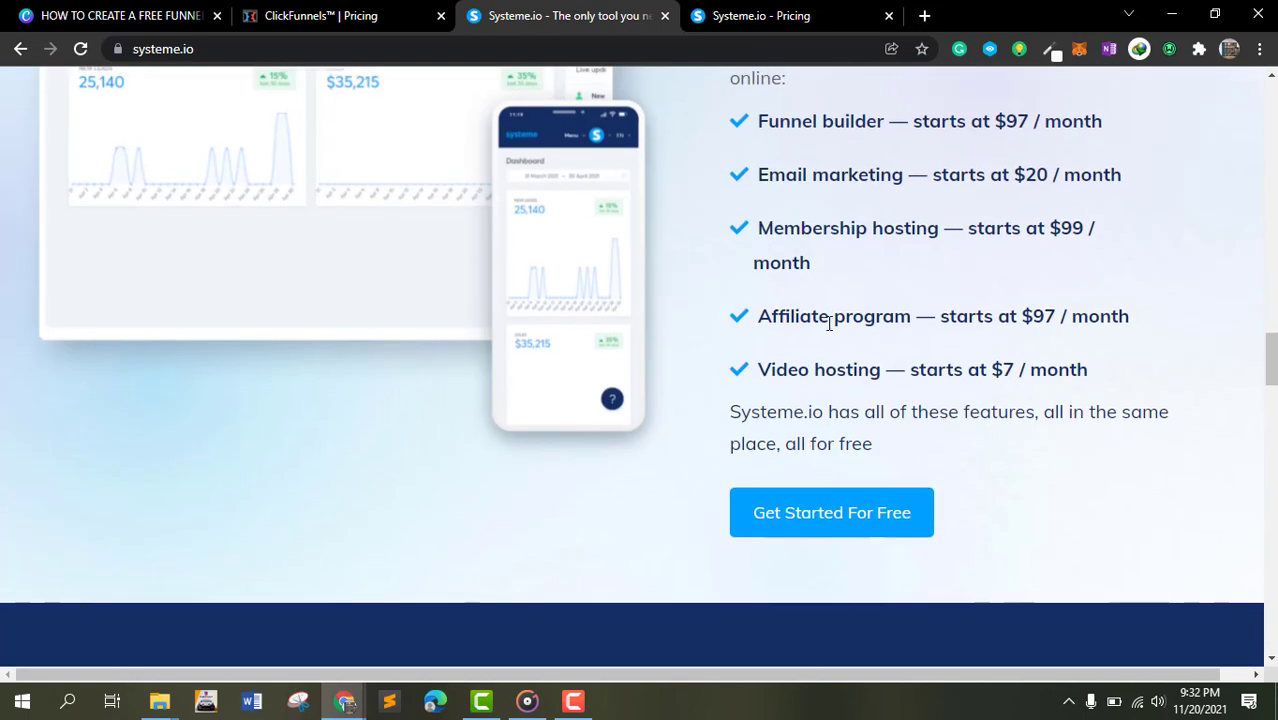
scroll(829, 322, up, 2)
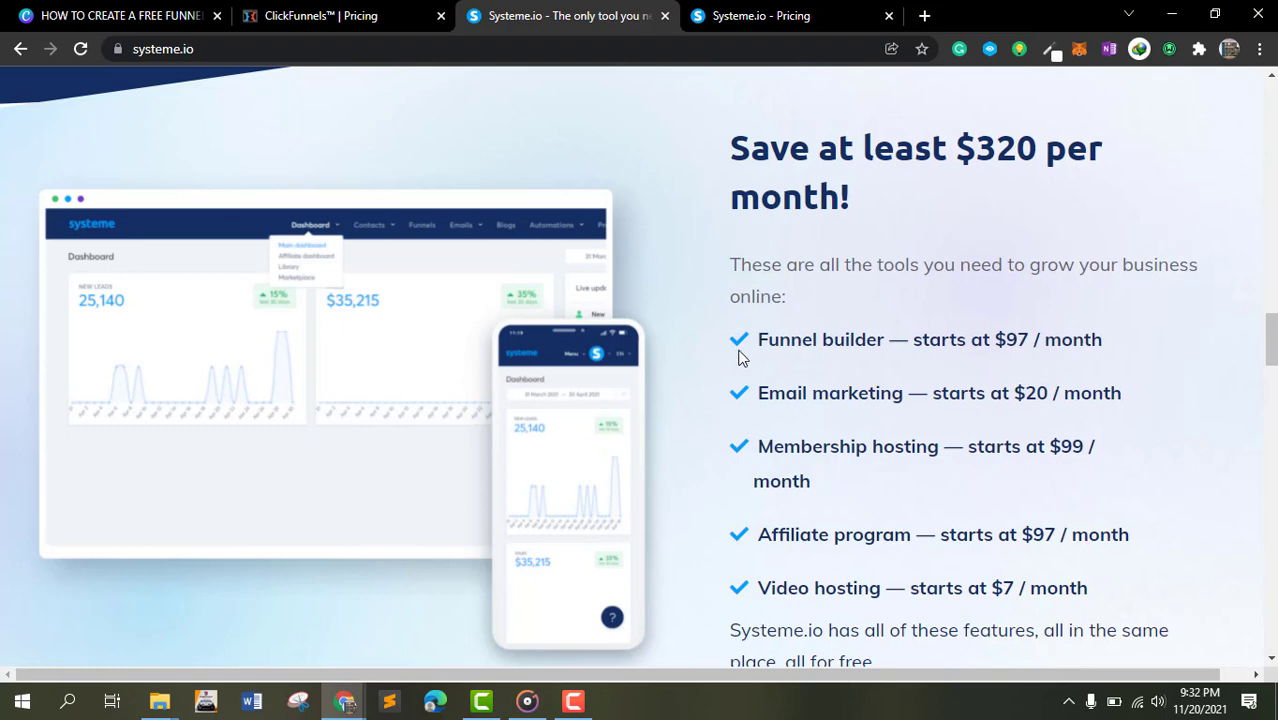
drag(740, 352, 878, 342)
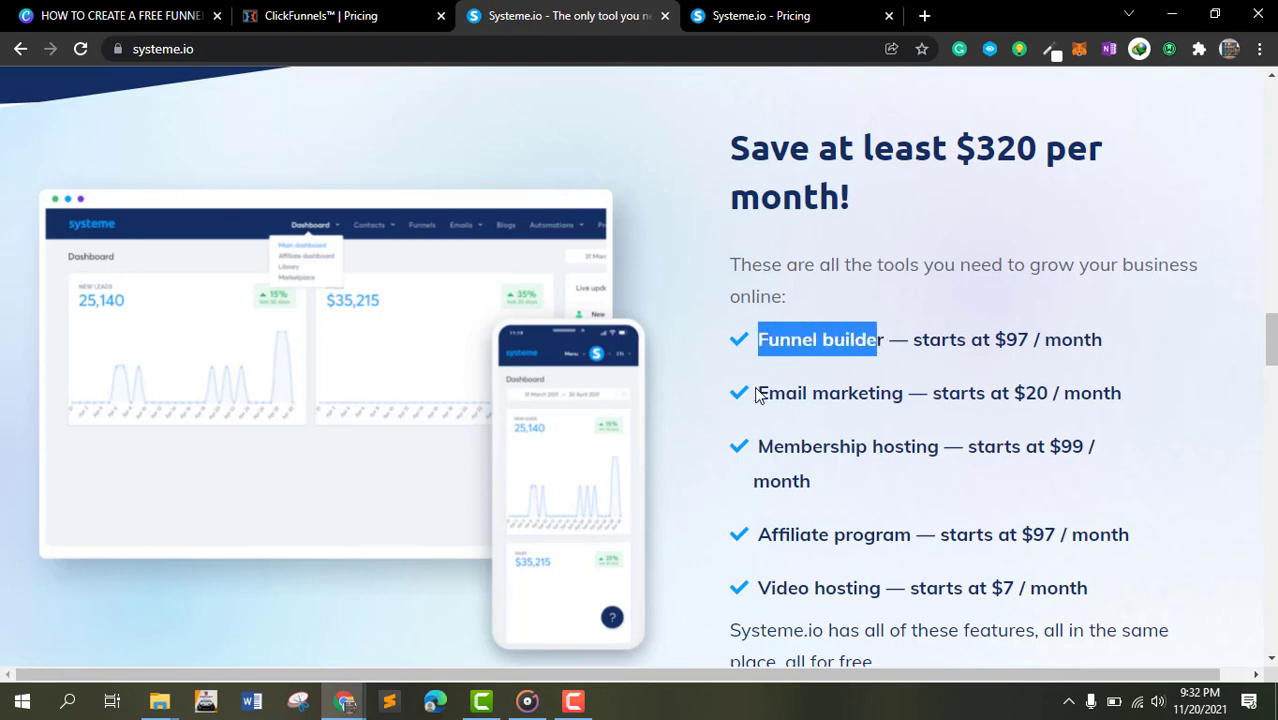
drag(757, 394, 903, 413)
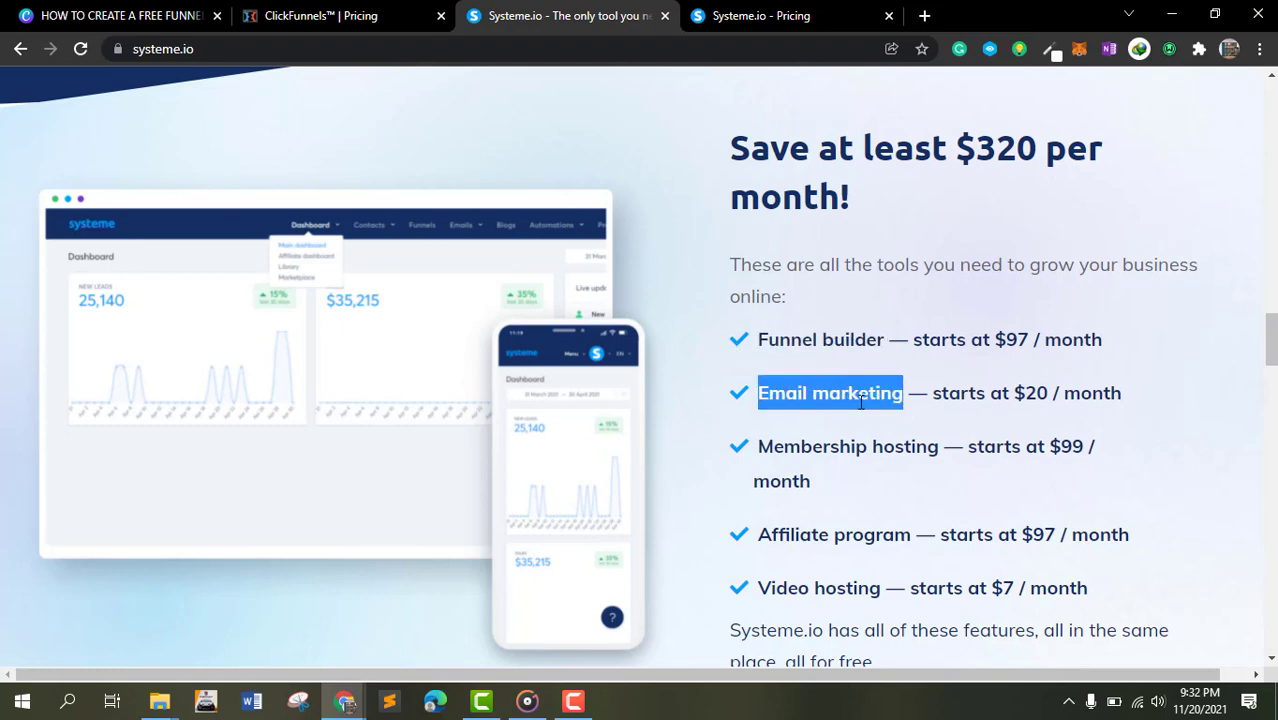
drag(771, 446, 960, 446)
scroll(958, 420, down, 2)
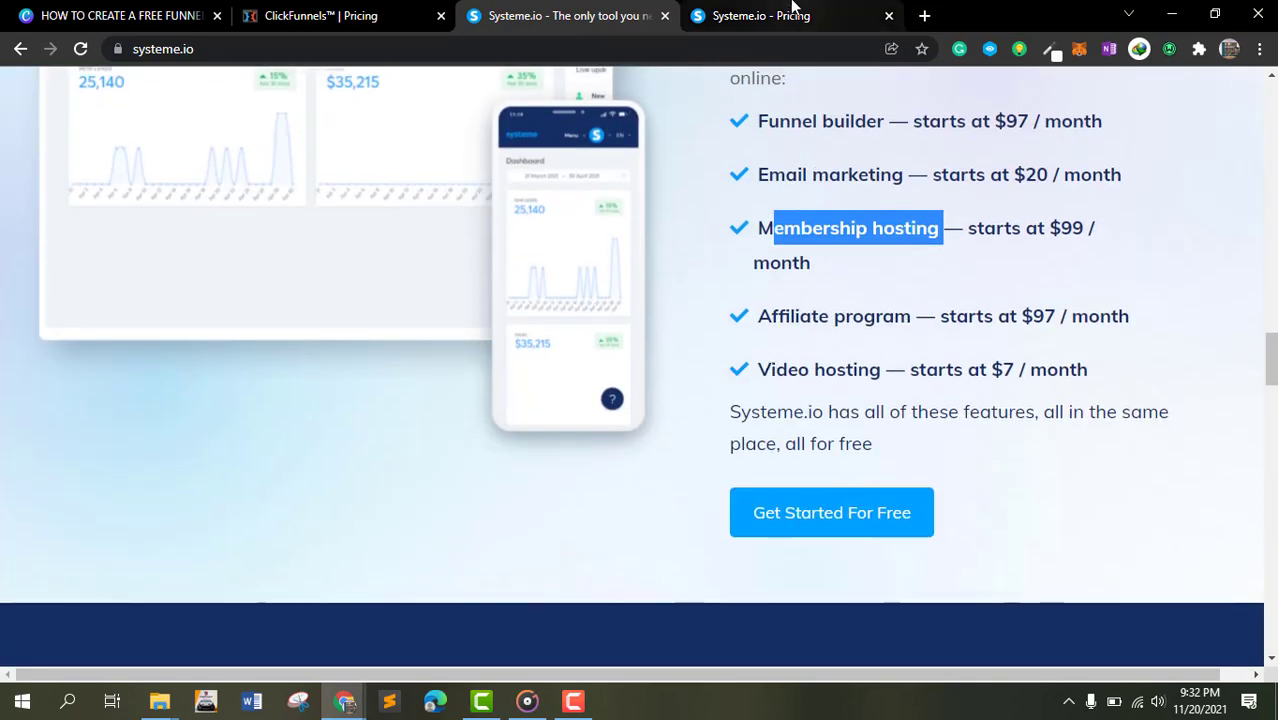
click(867, 277)
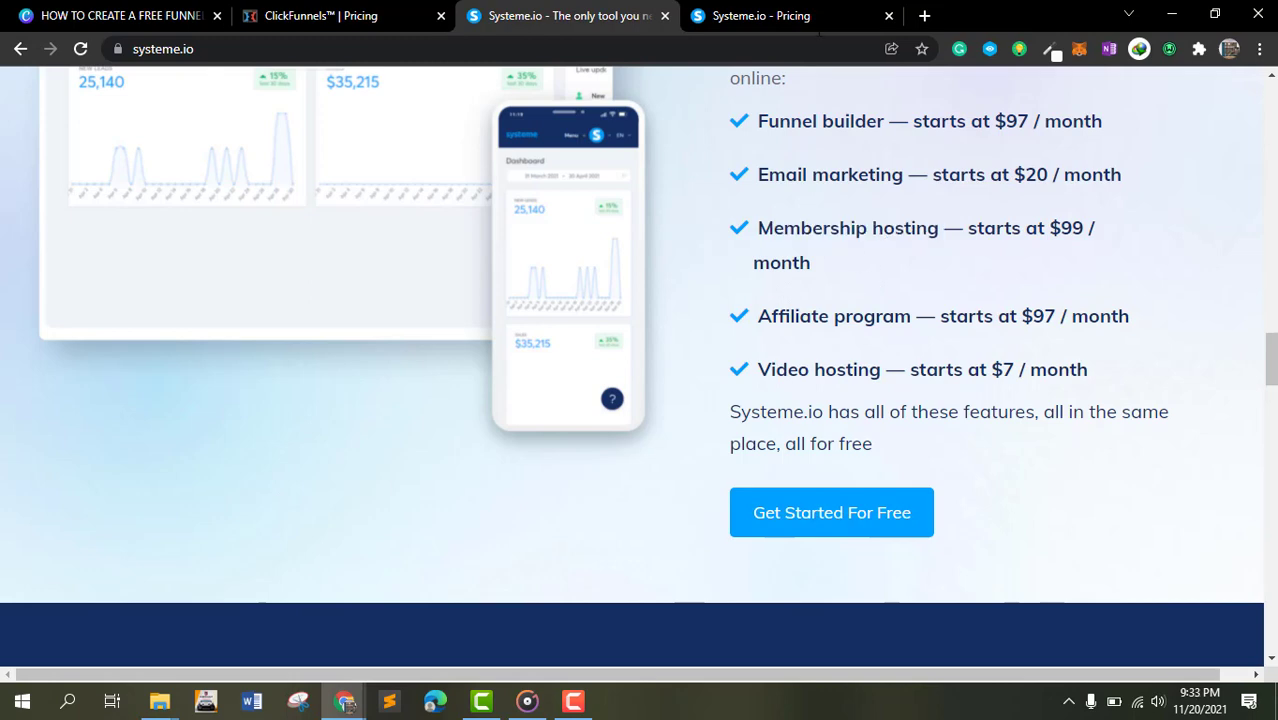
- Switch to the Systeme.io Pricing tab and toggle the billing period to 12-month and back to Monthly
click(788, 12)
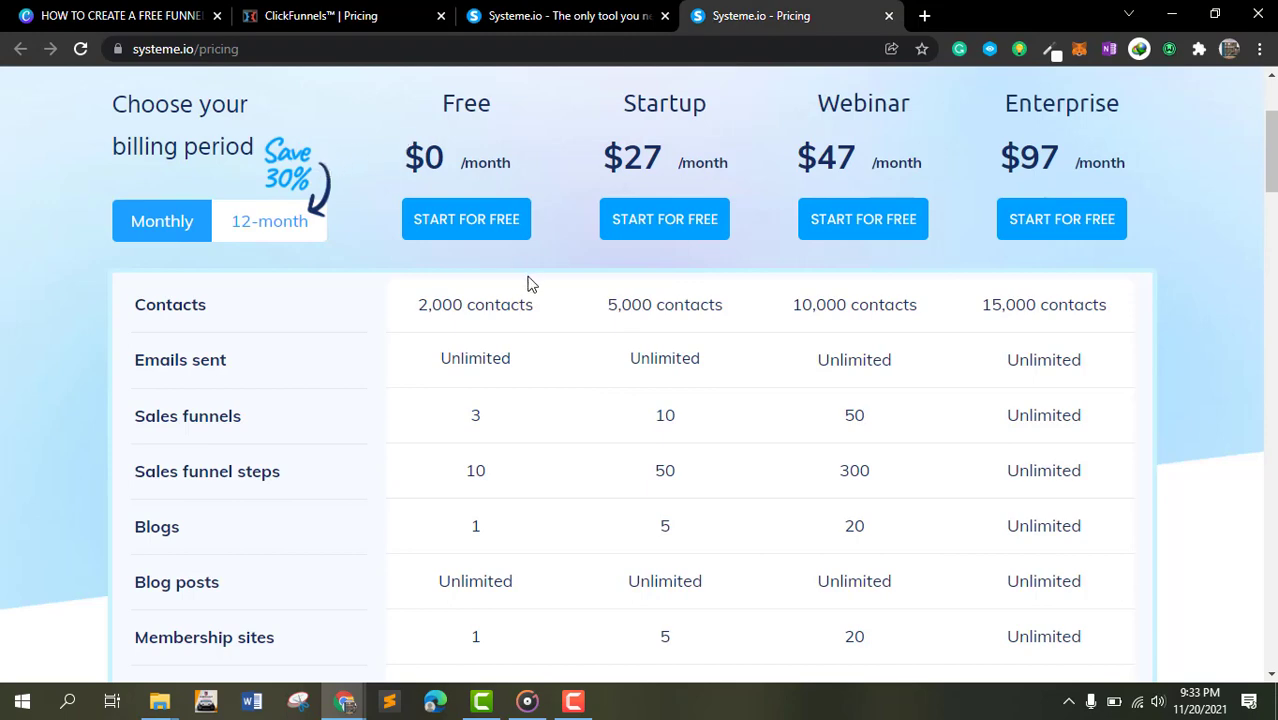
scroll(420, 330, up, 2)
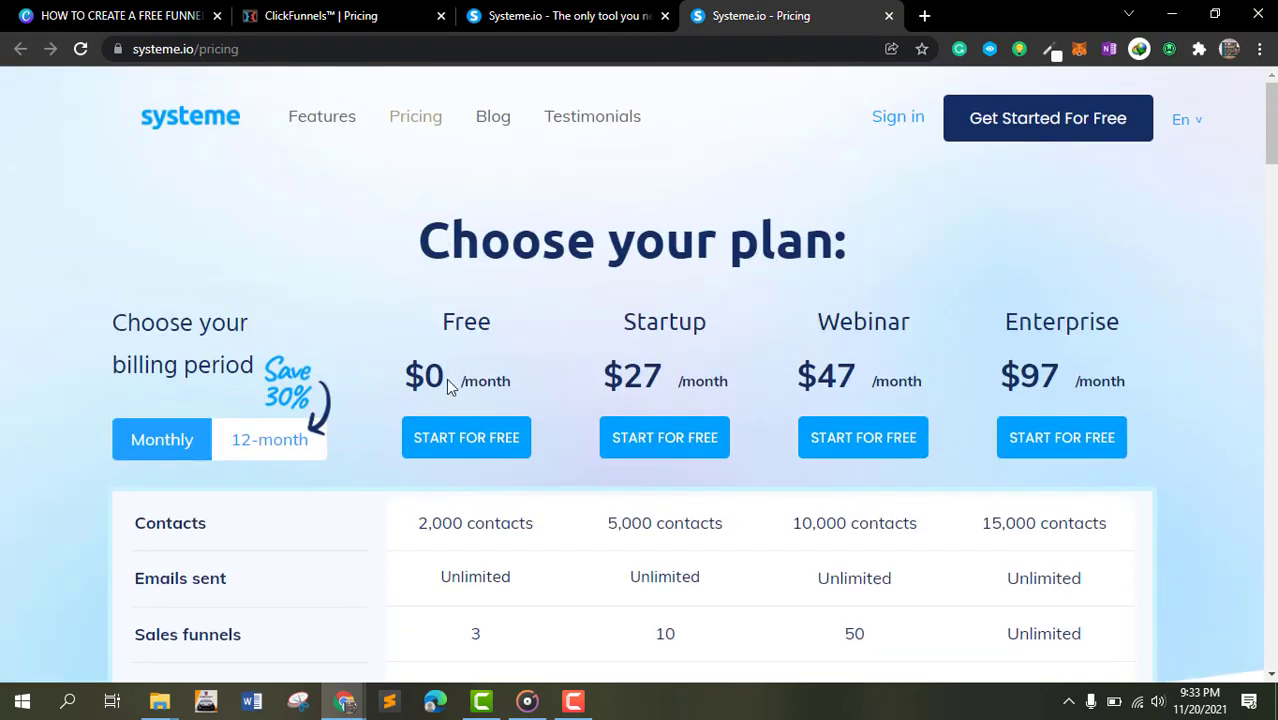
scroll(440, 300, down, 2)
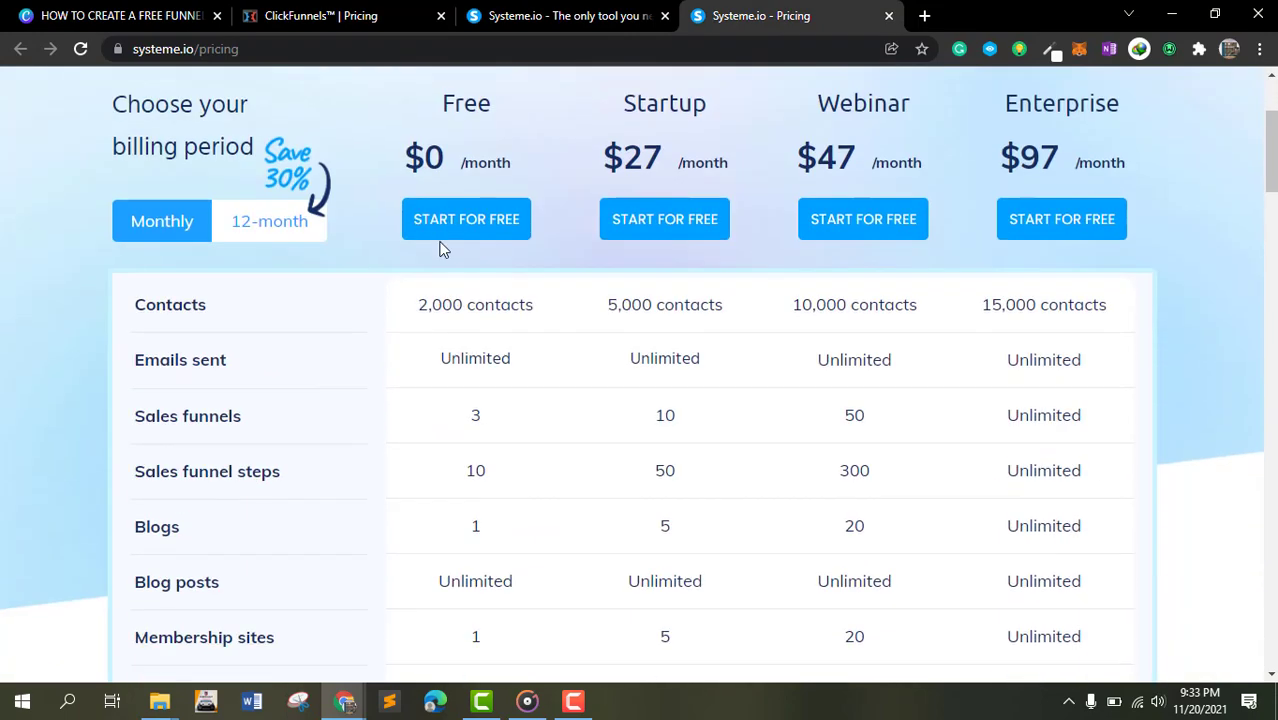
click(288, 227)
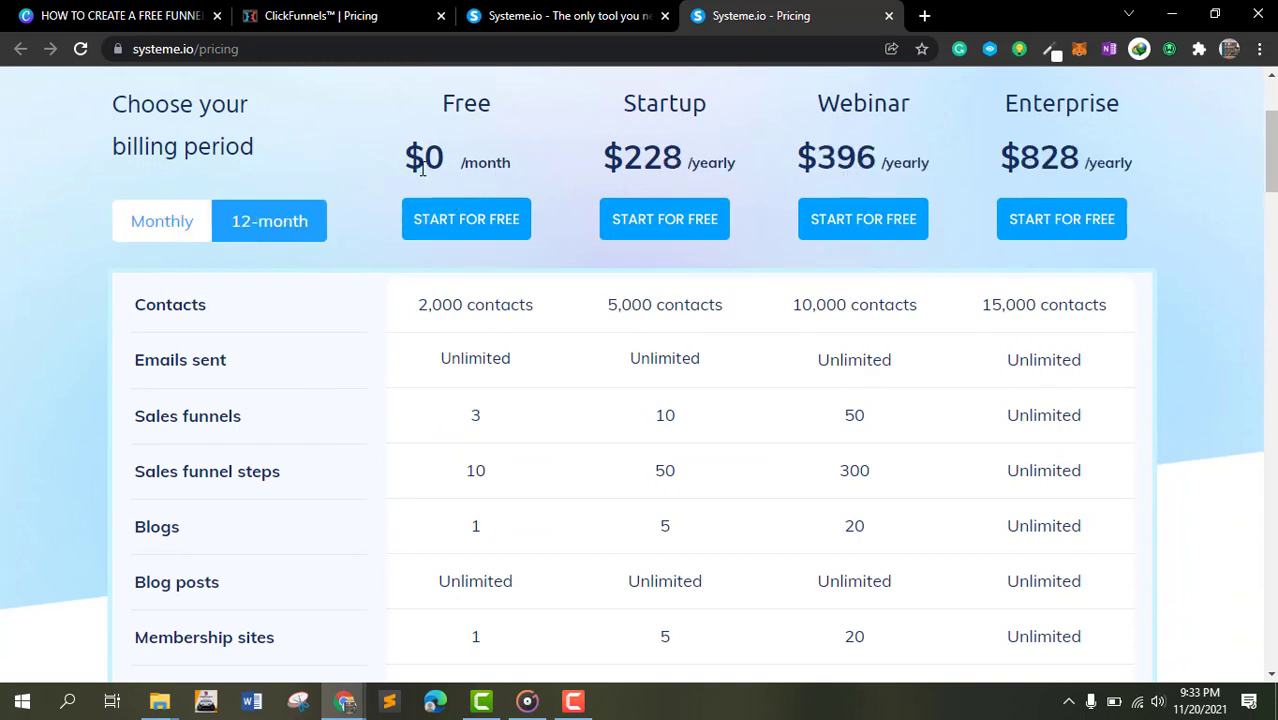
click(180, 222)
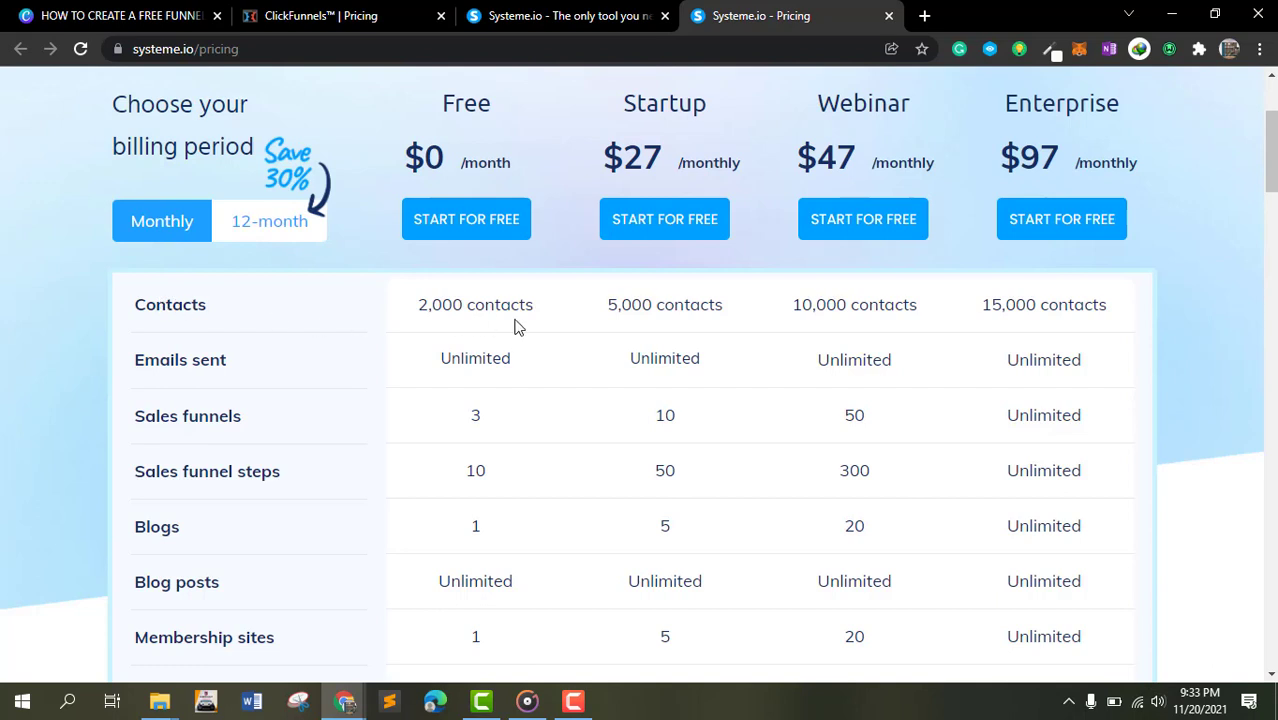
- Compare the Free and Startup plans' contact limits and the Startup plan's monthly price
drag(442, 304, 511, 304)
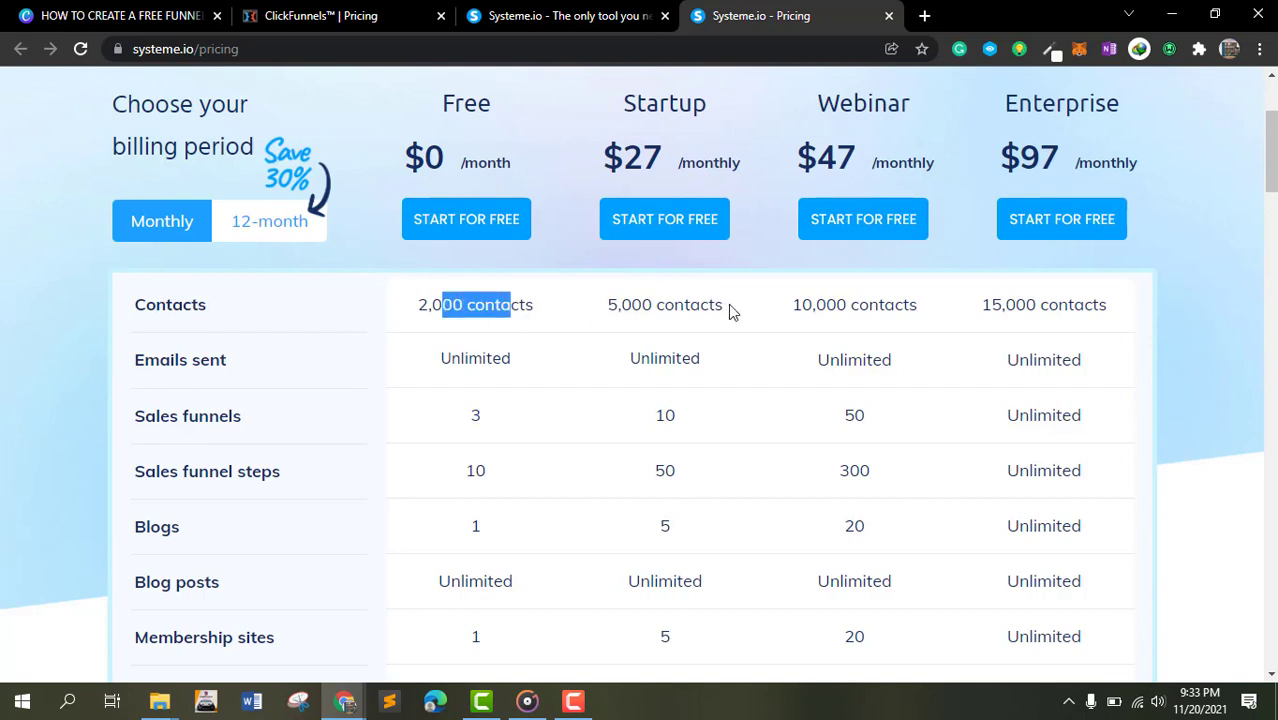
drag(730, 312, 606, 306)
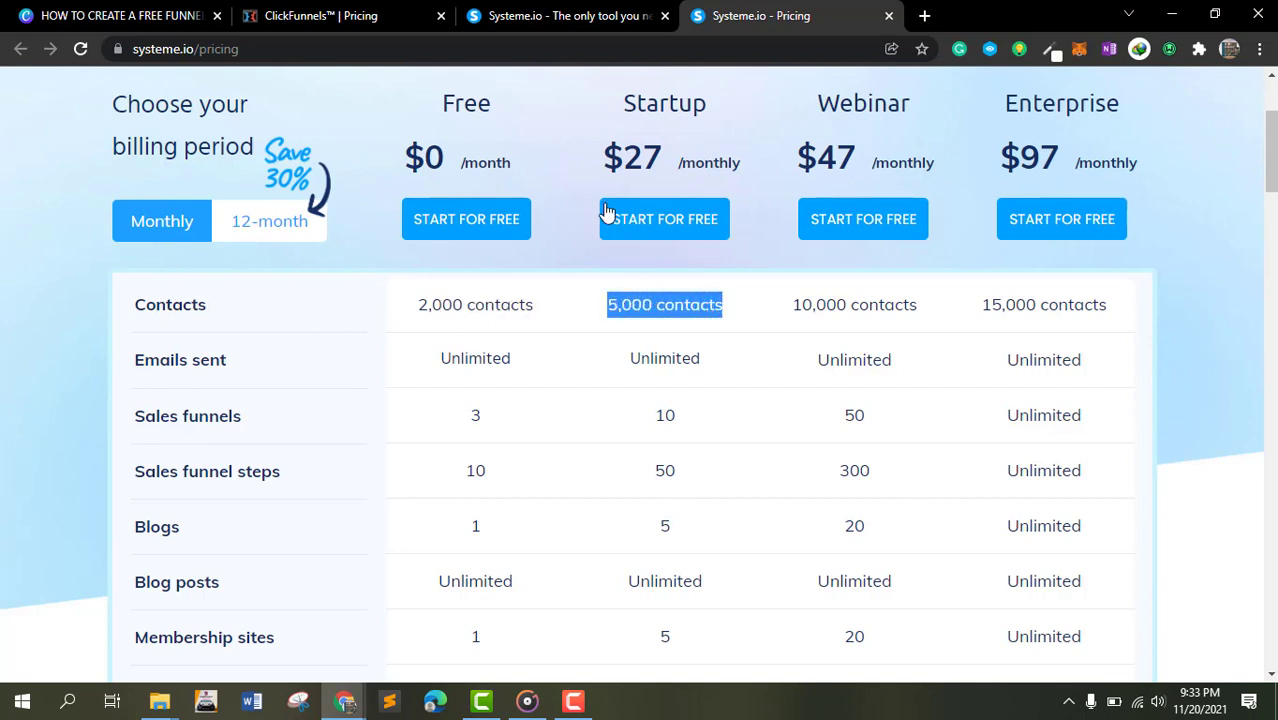
drag(604, 158, 665, 166)
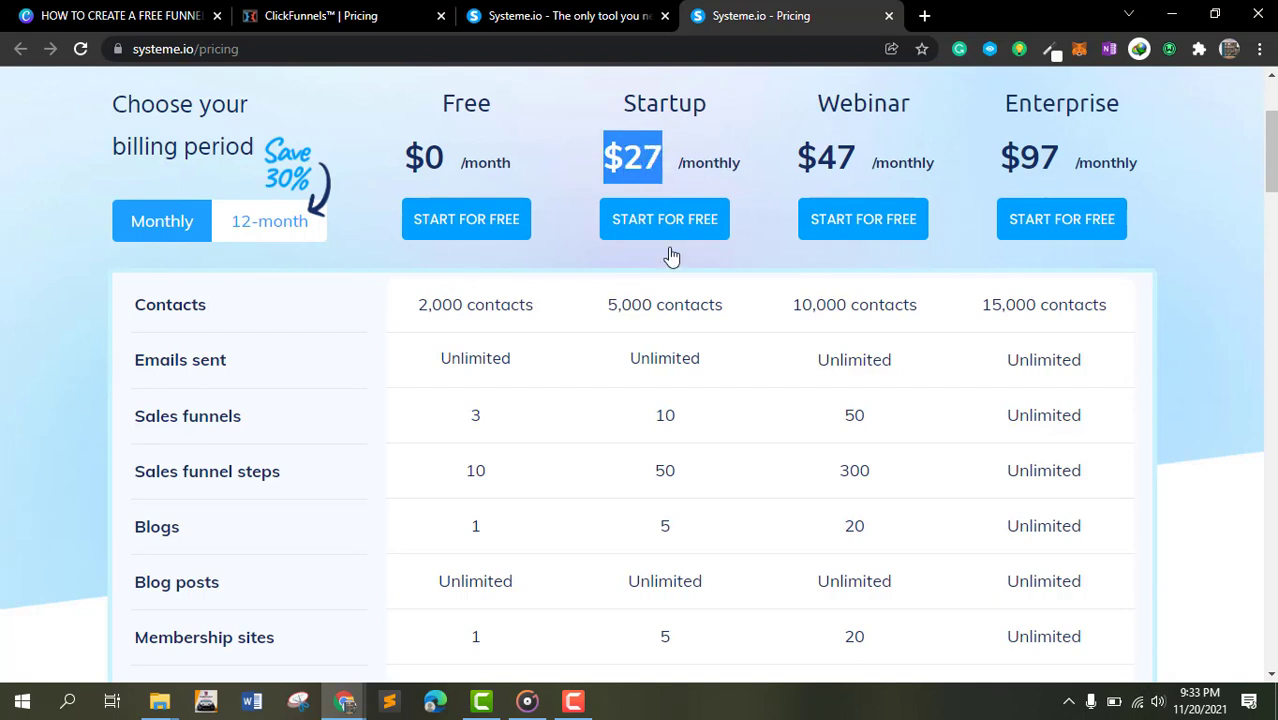
- Open the Free plan's account sign-up dialog and close it without entering anything
click(641, 331)
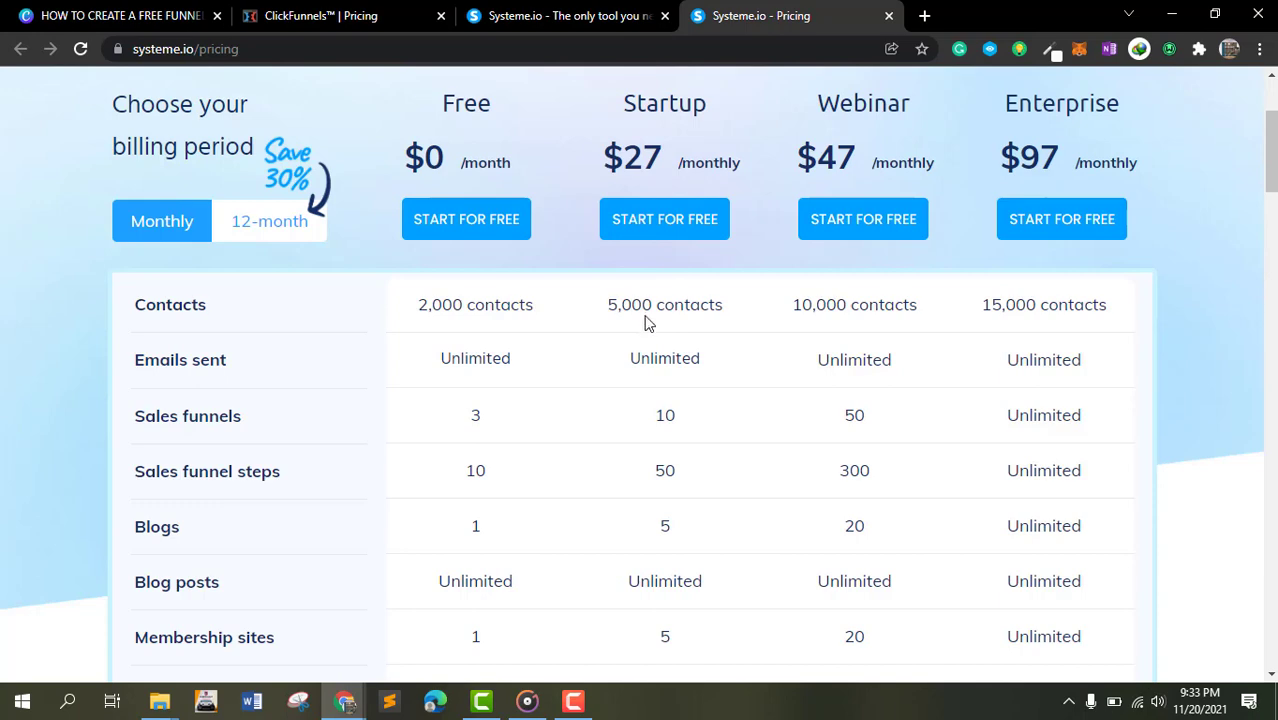
click(484, 228)
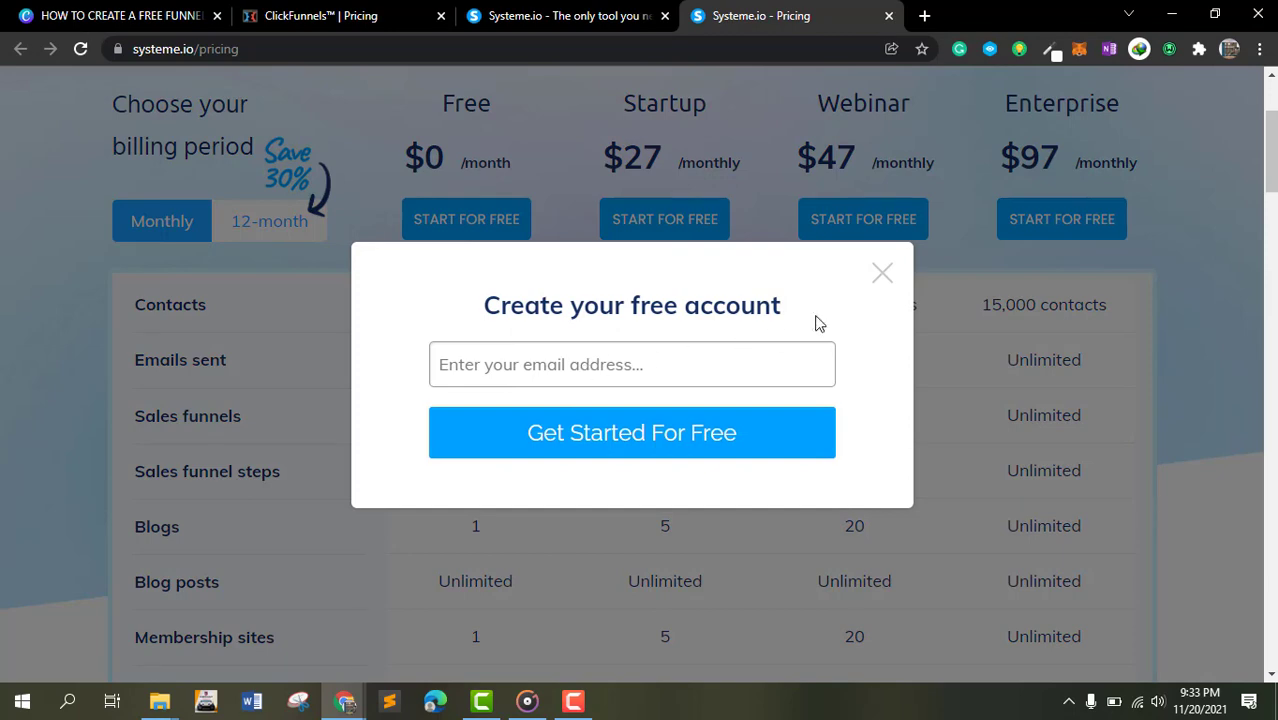
click(880, 275)
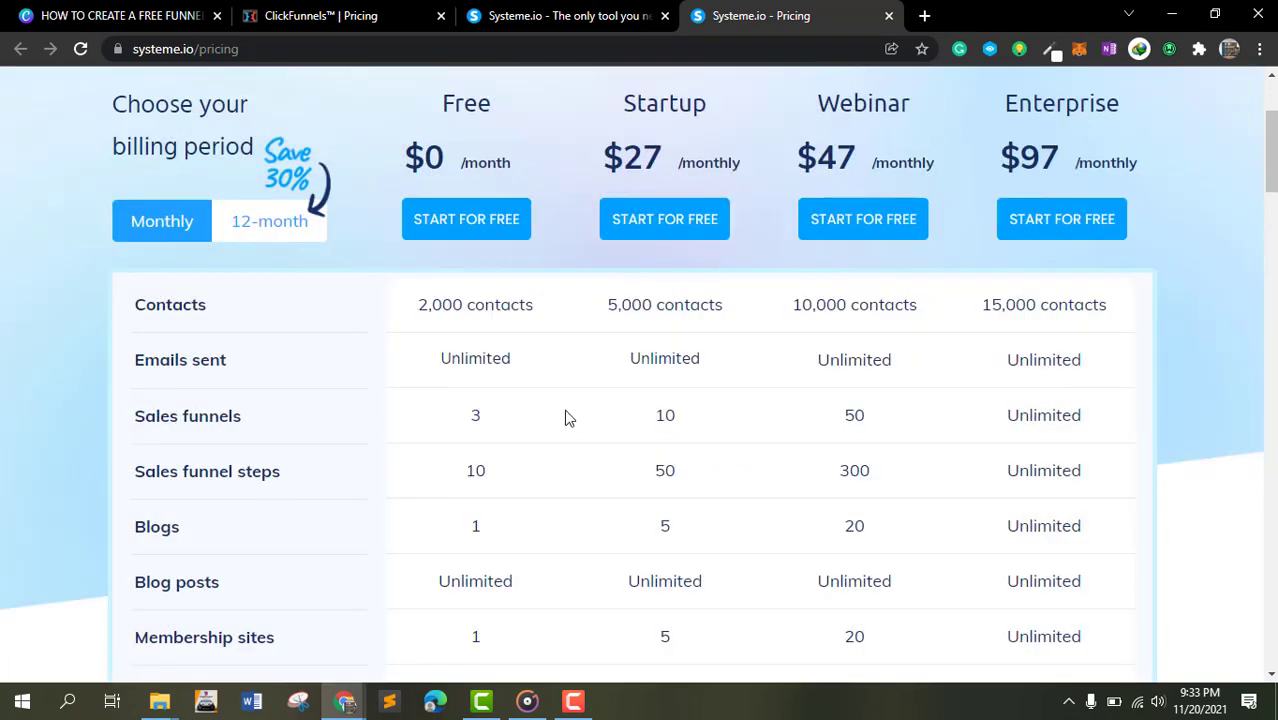
- Examine the pricing table's per-plan feature limits for funnels, blogs, upsells and integrations
scroll(535, 412, down, 3)
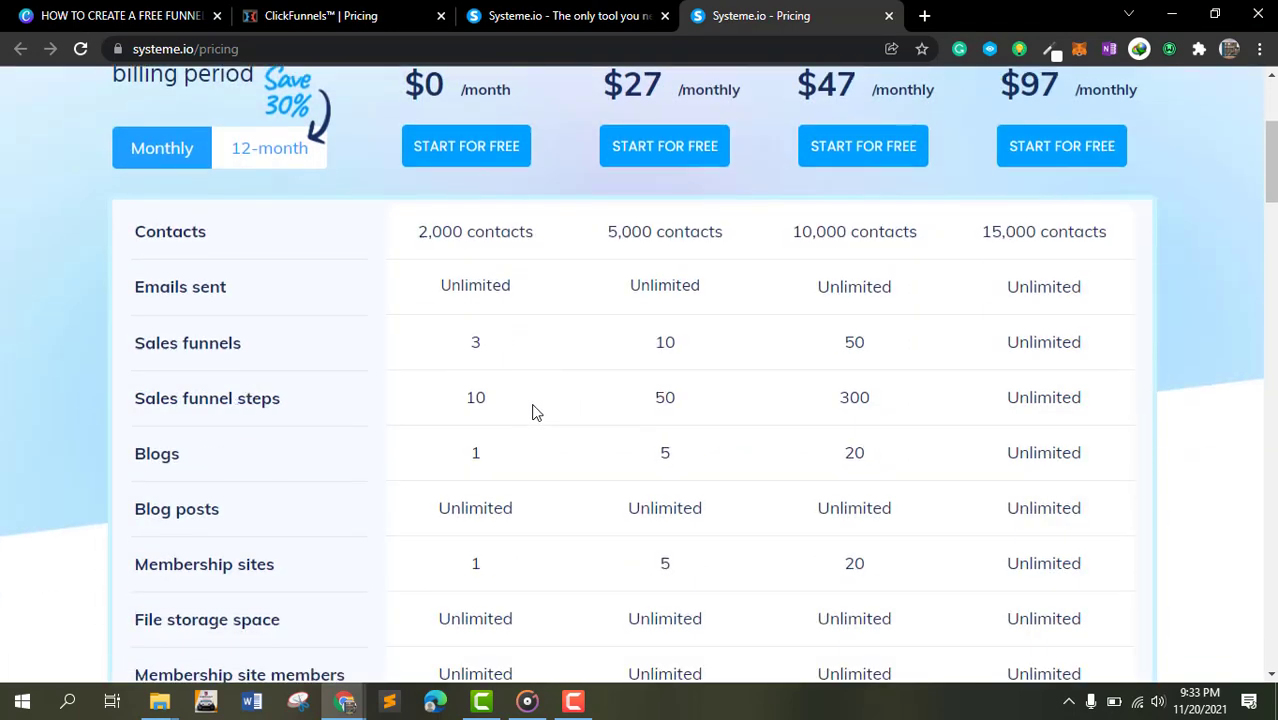
scroll(535, 412, down, 9)
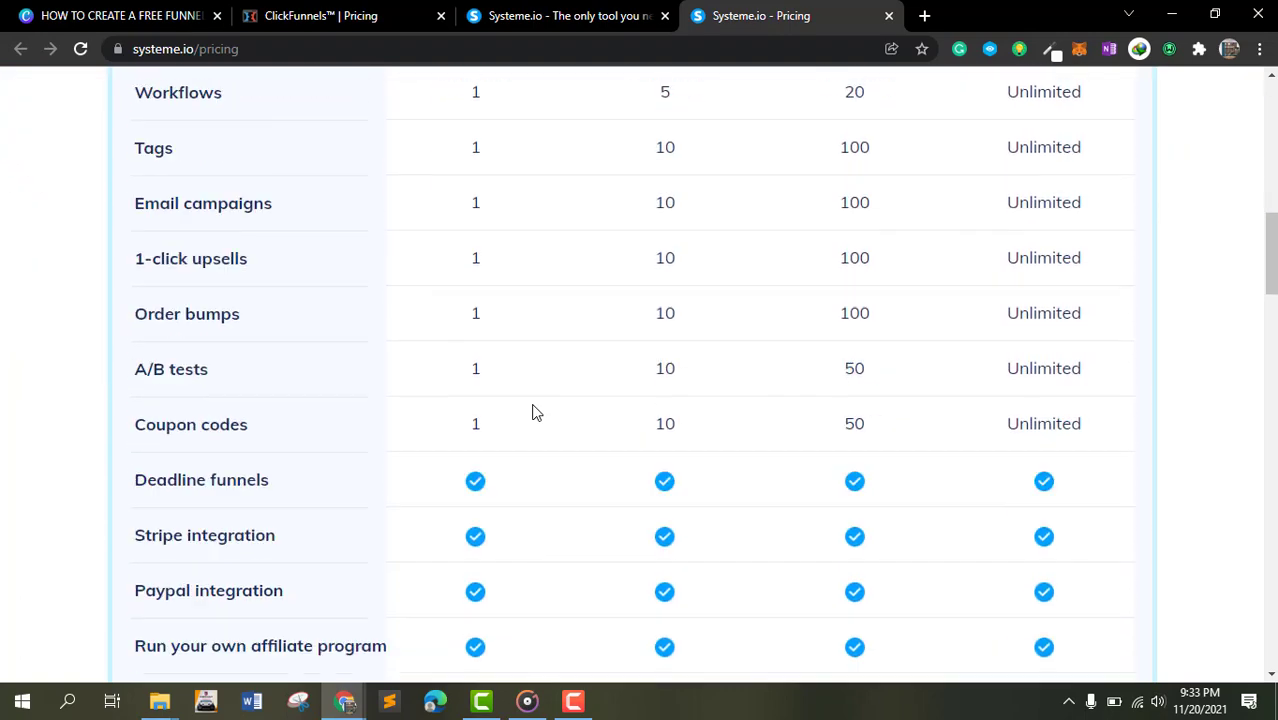
scroll(545, 445, up, 15)
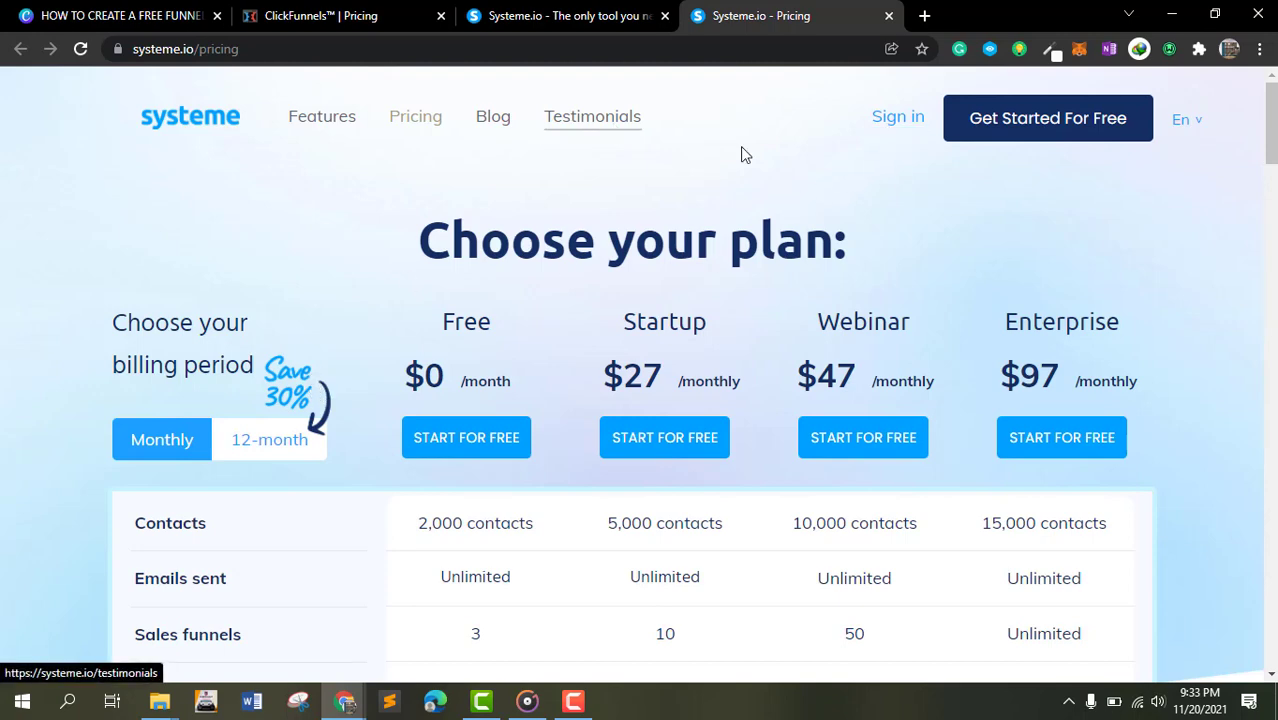
- Sign in to the account and look over the dashboard's navigation menus
click(895, 125)
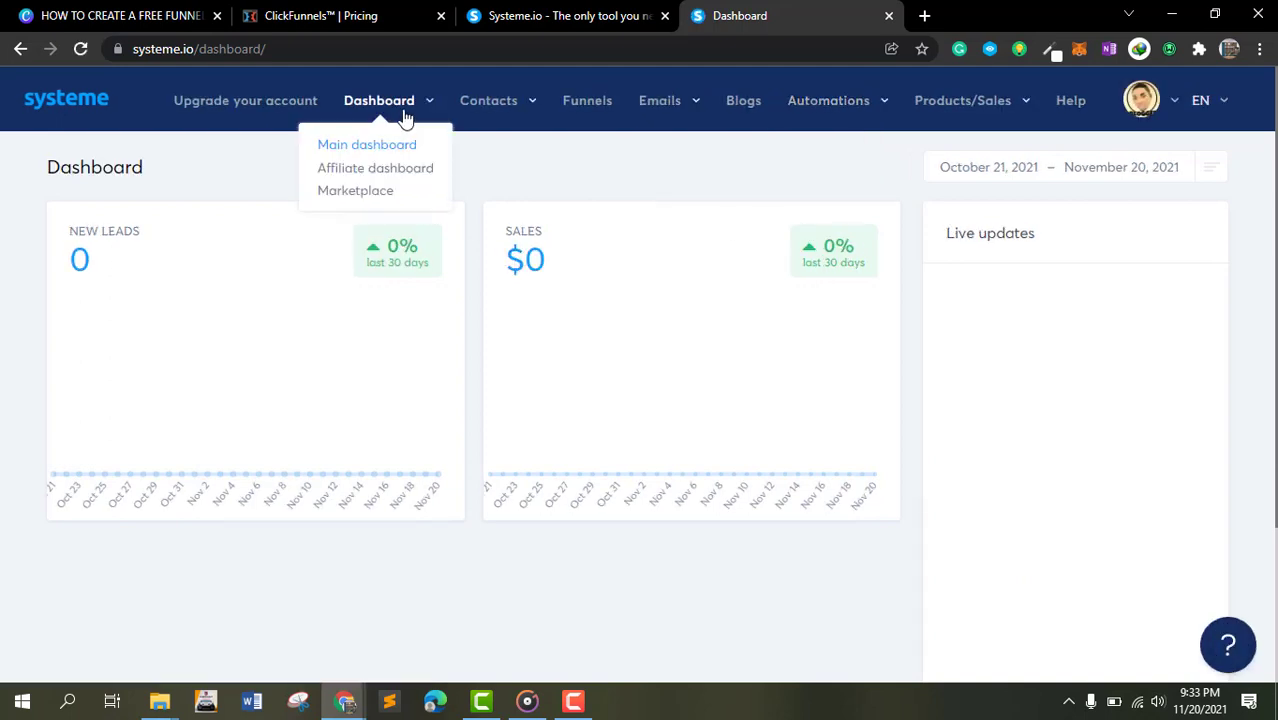
mouse_move(362, 117)
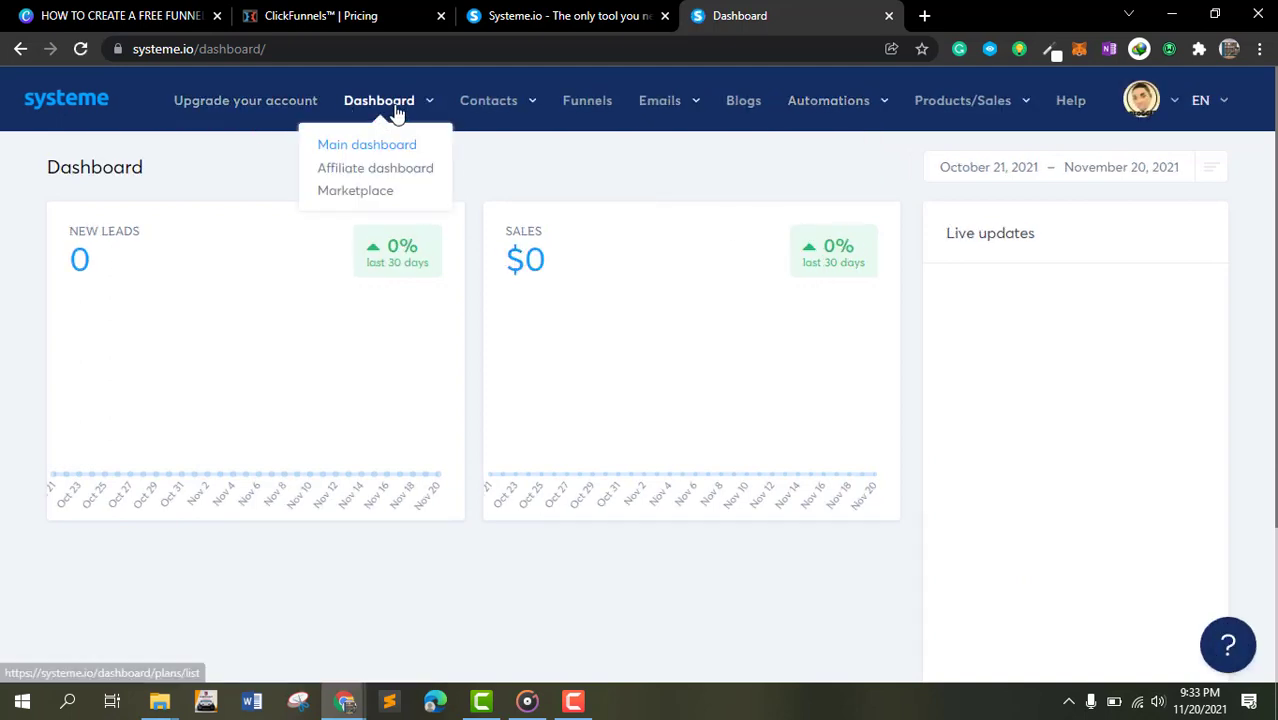
mouse_move(491, 114)
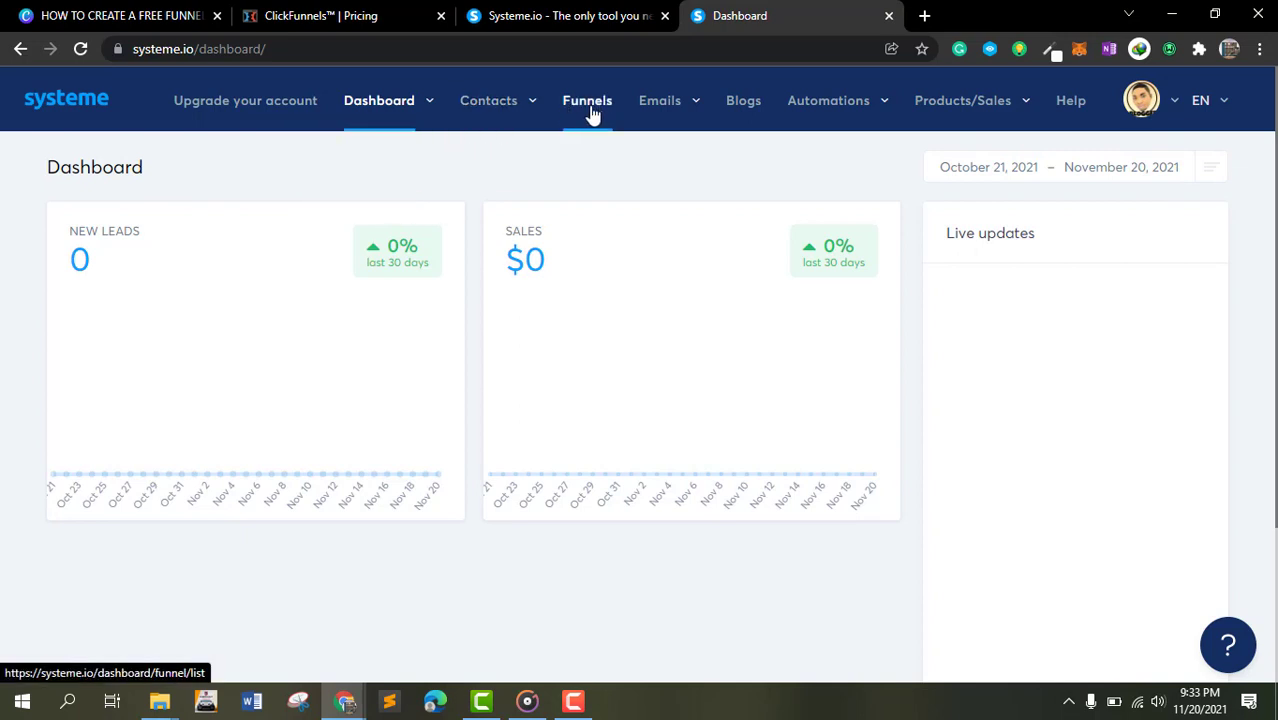
mouse_move(656, 112)
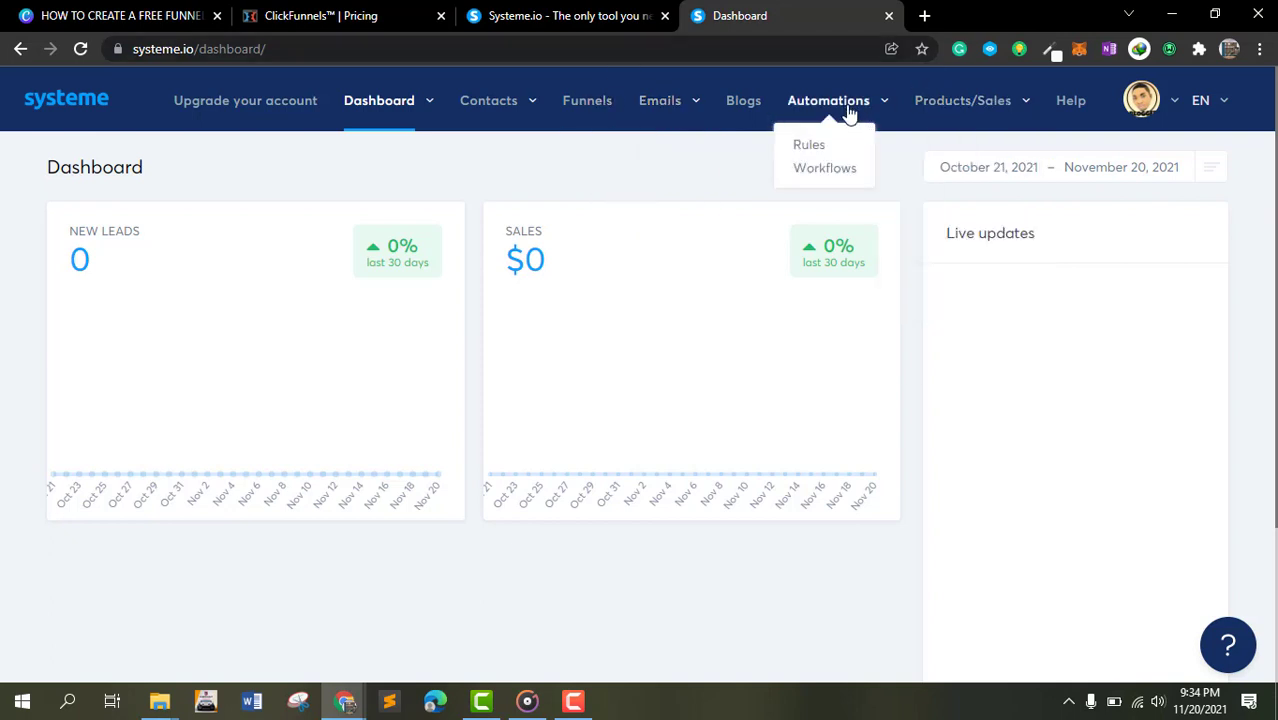
mouse_move(940, 107)
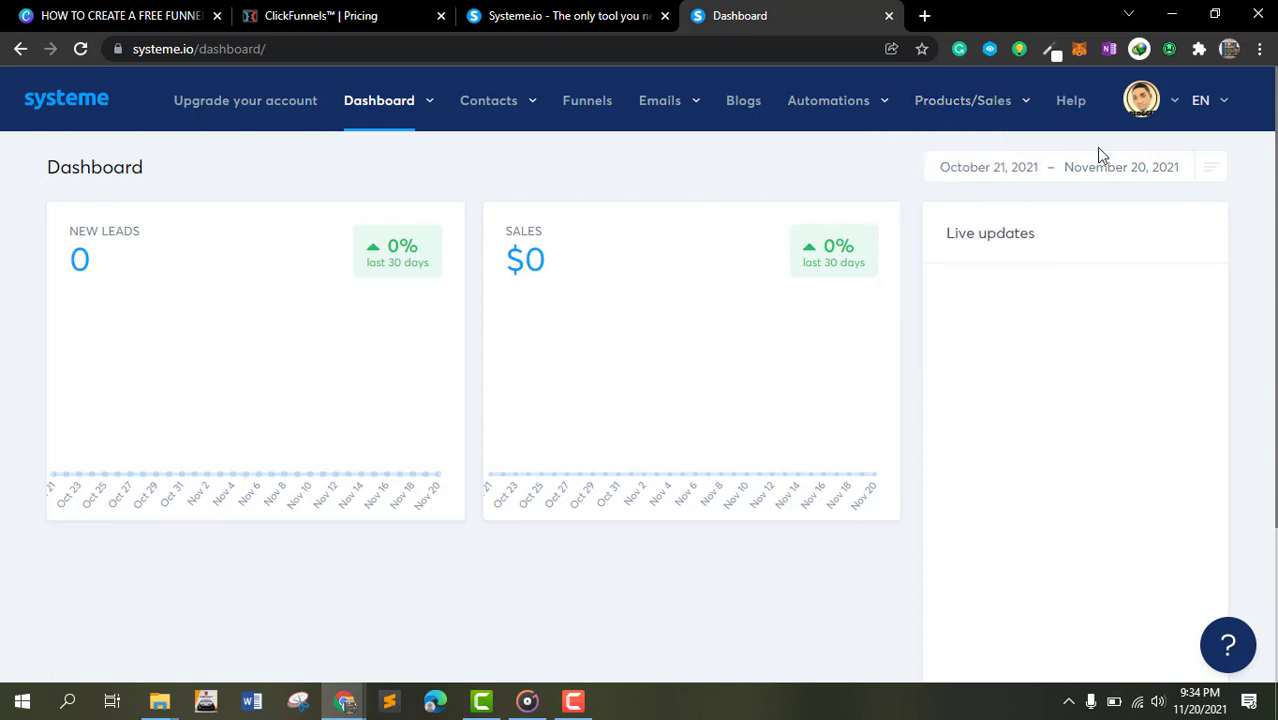
scroll(886, 210, down, 2)
scroll(884, 208, up, 2)
- Open the funnels list and deactivate the existing FREE AFFILIATE MARKETING funnel
click(600, 117)
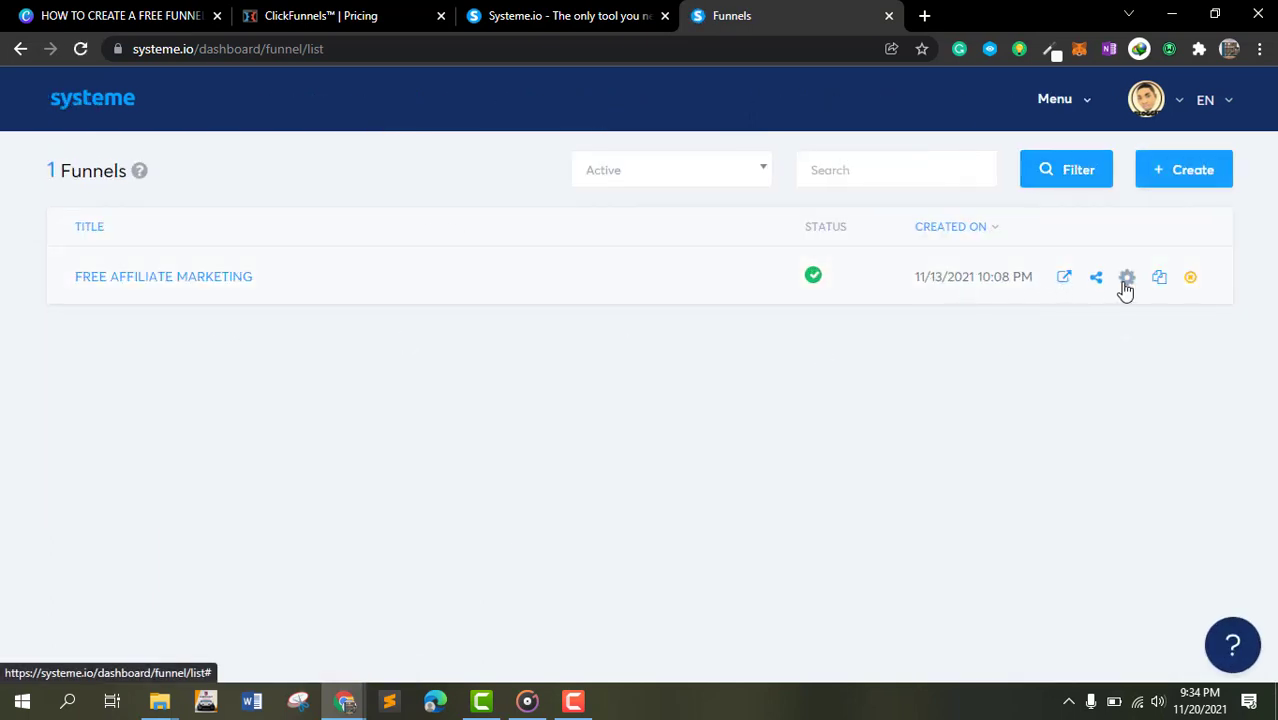
click(1190, 281)
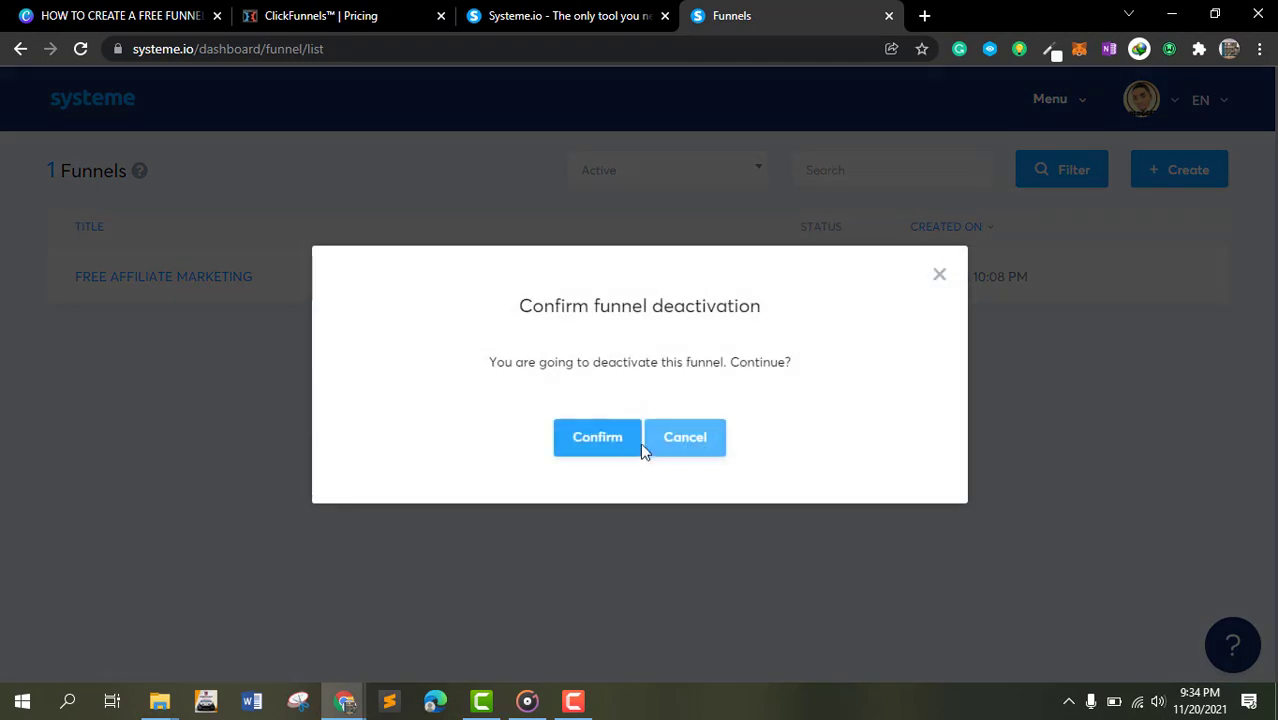
click(610, 443)
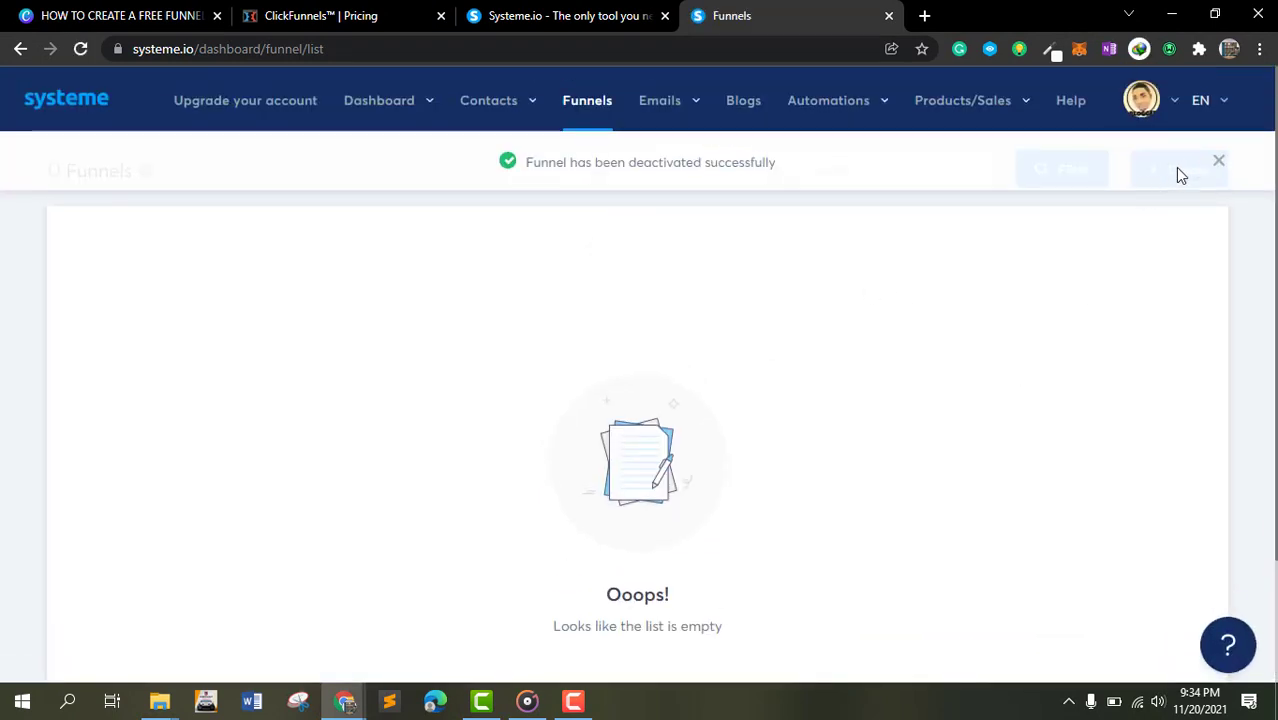
click(1220, 163)
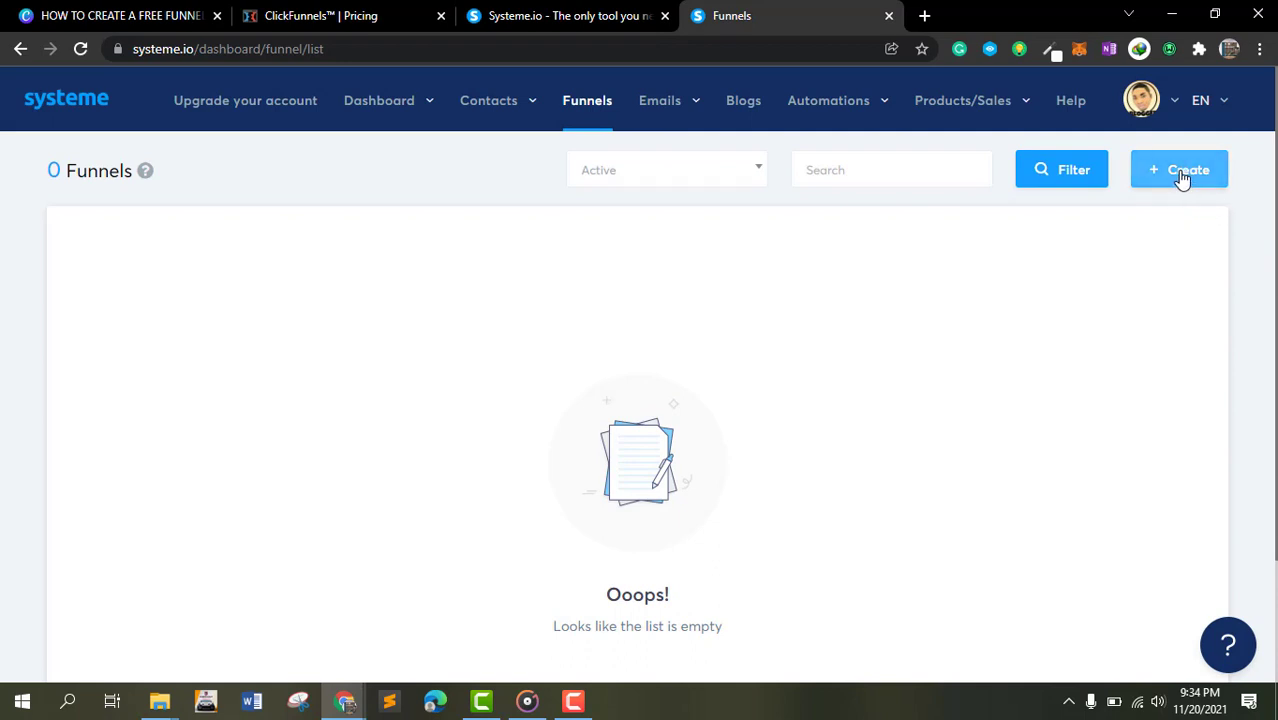
- Create a new Build an audience funnel named FREE AFFILIATE MARKETING
click(1182, 176)
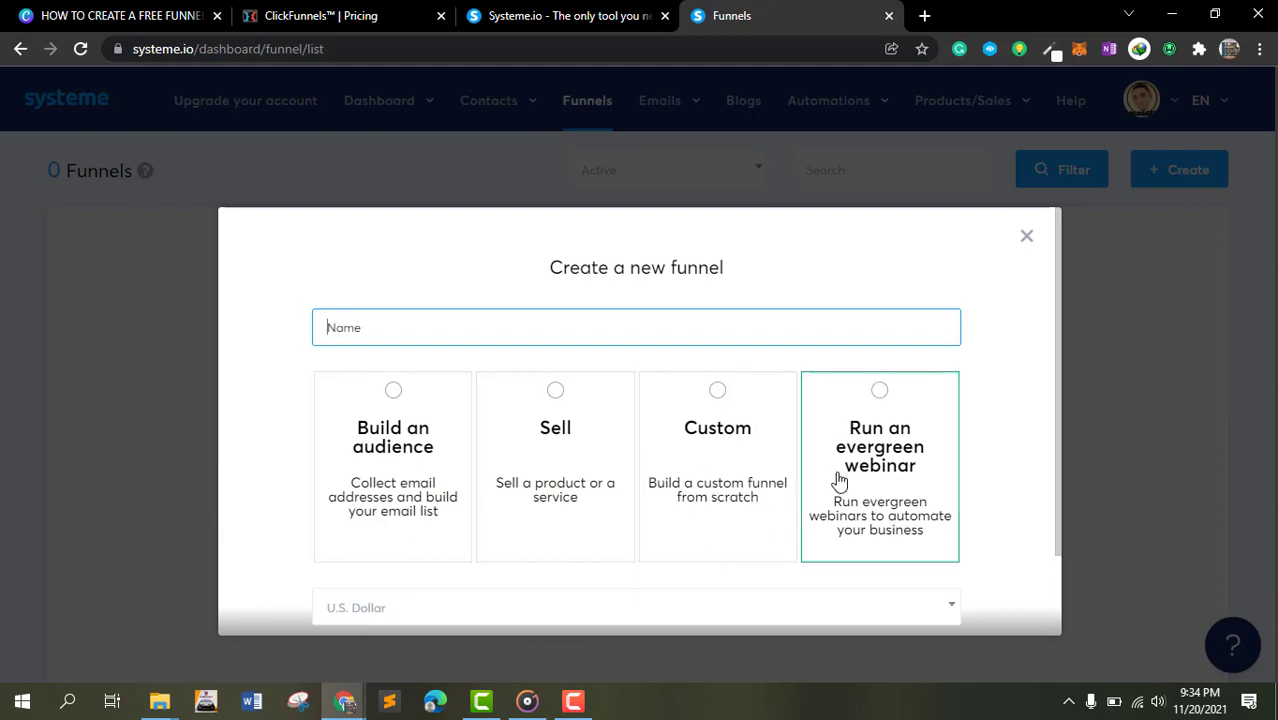
scroll(870, 440, down, 2)
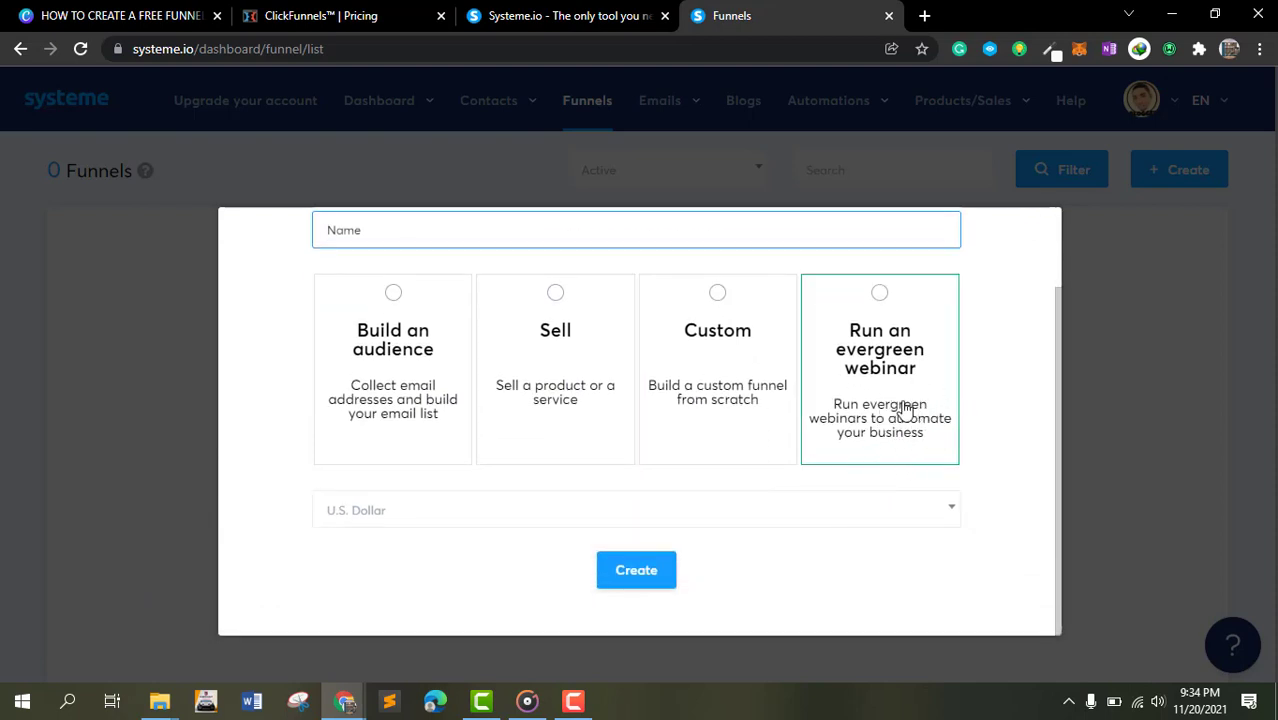
click(415, 370)
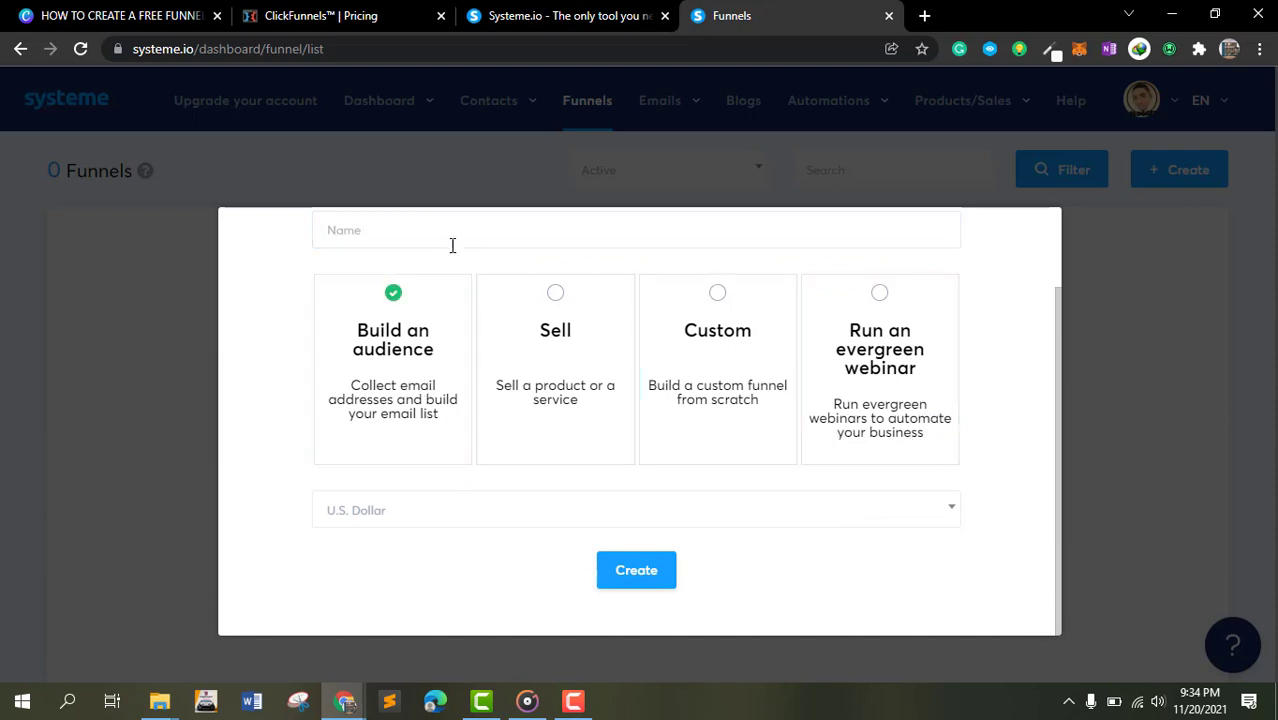
click(488, 240)
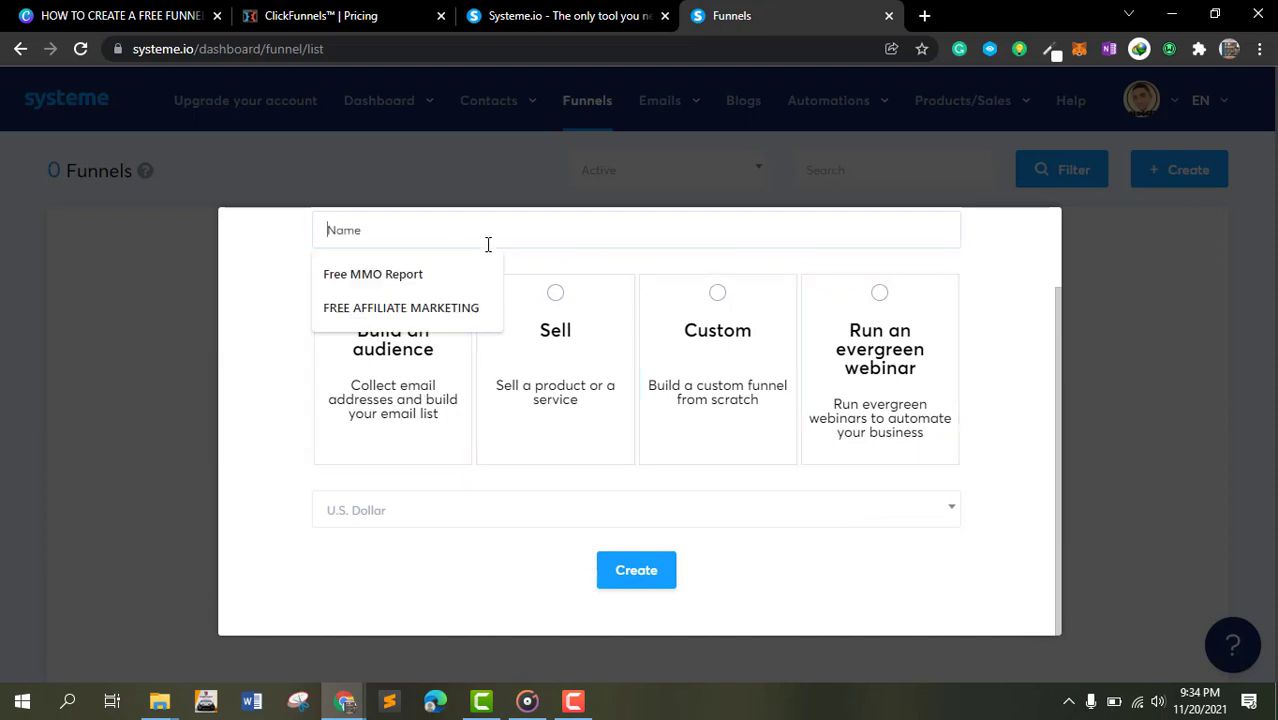
click(459, 302)
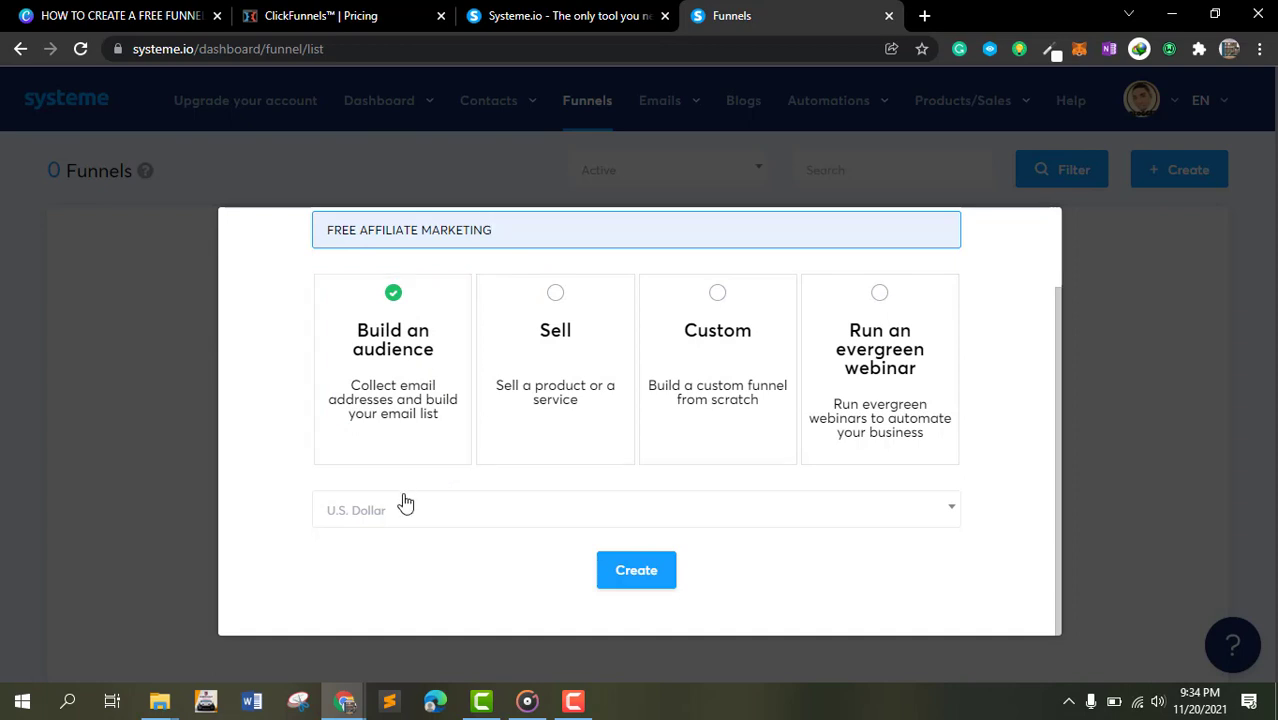
click(646, 578)
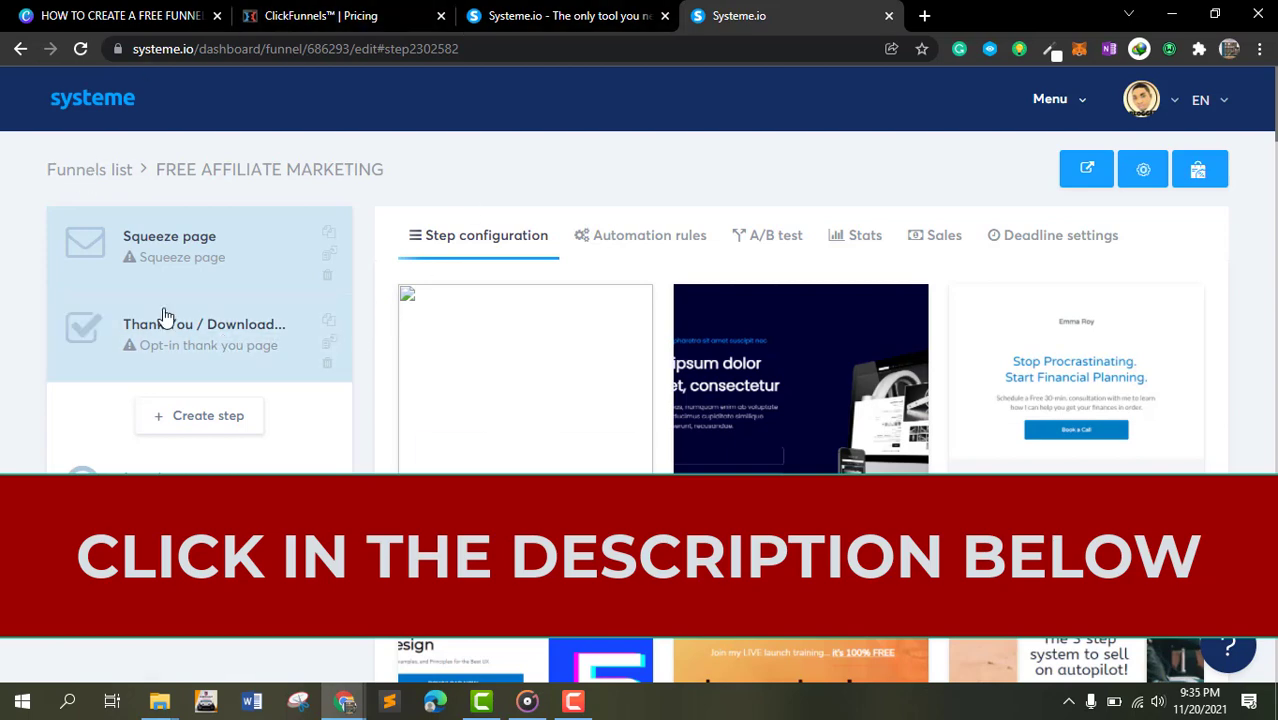
- Open the Squeeze page step and browse its available page templates
mouse_move(549, 359)
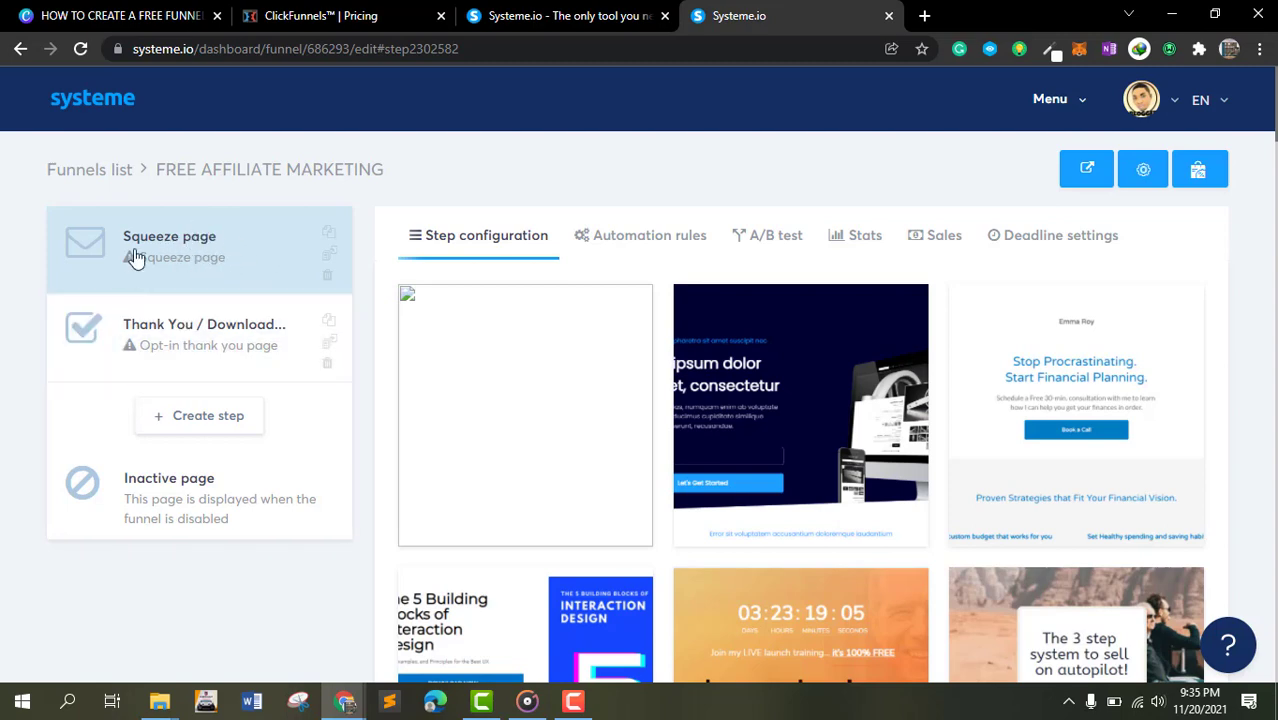
click(232, 260)
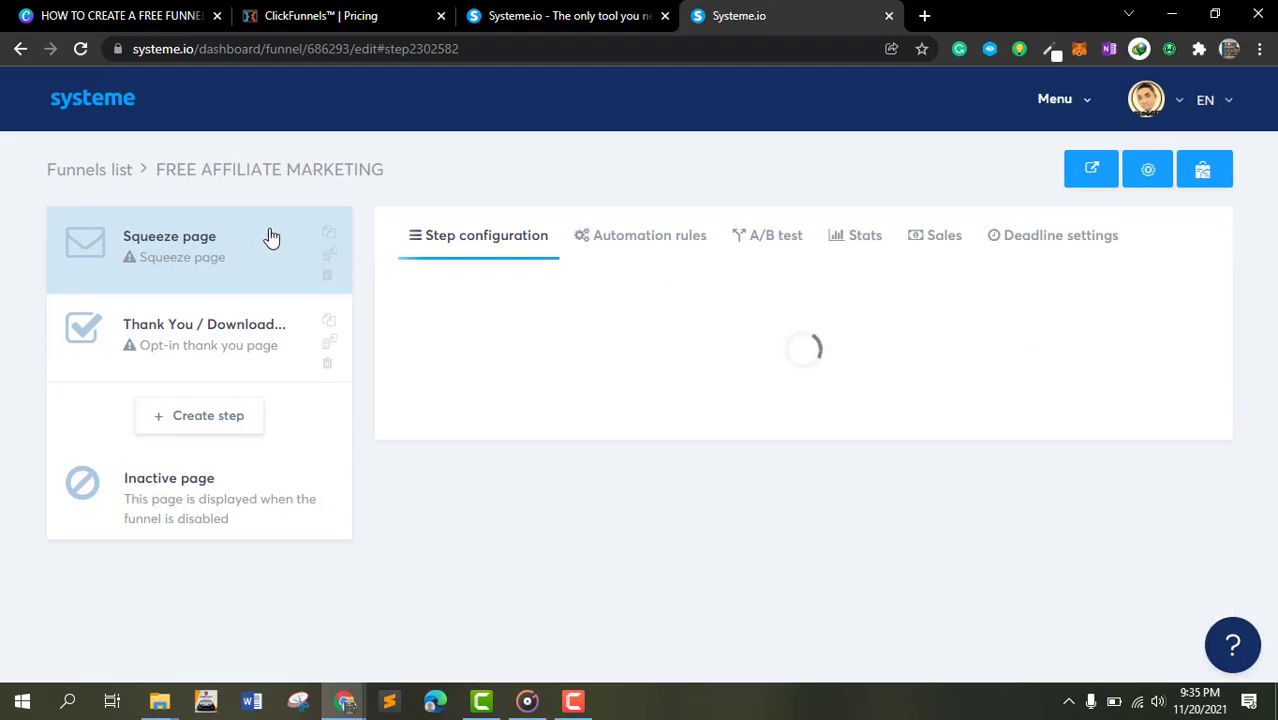
scroll(1024, 340, down, 7)
scroll(880, 340, up, 10)
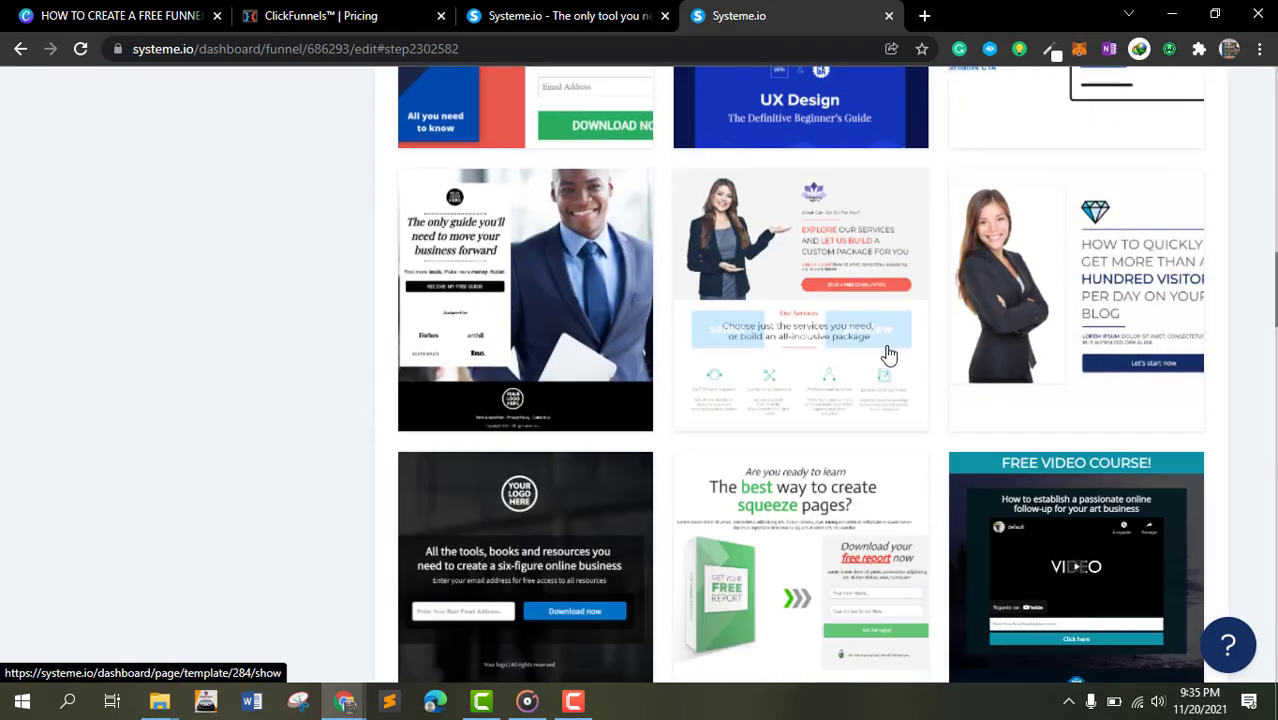
scroll(850, 300, down, 5)
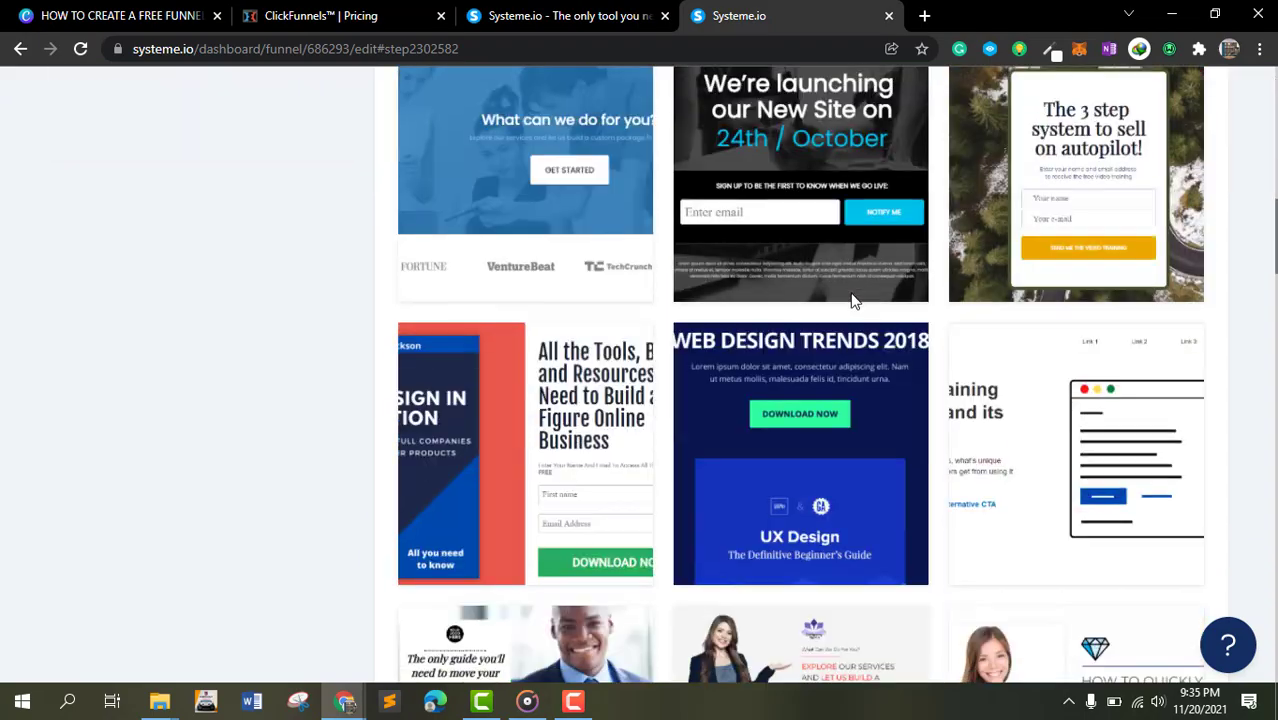
scroll(850, 300, up, 5)
scroll(846, 329, down, 15)
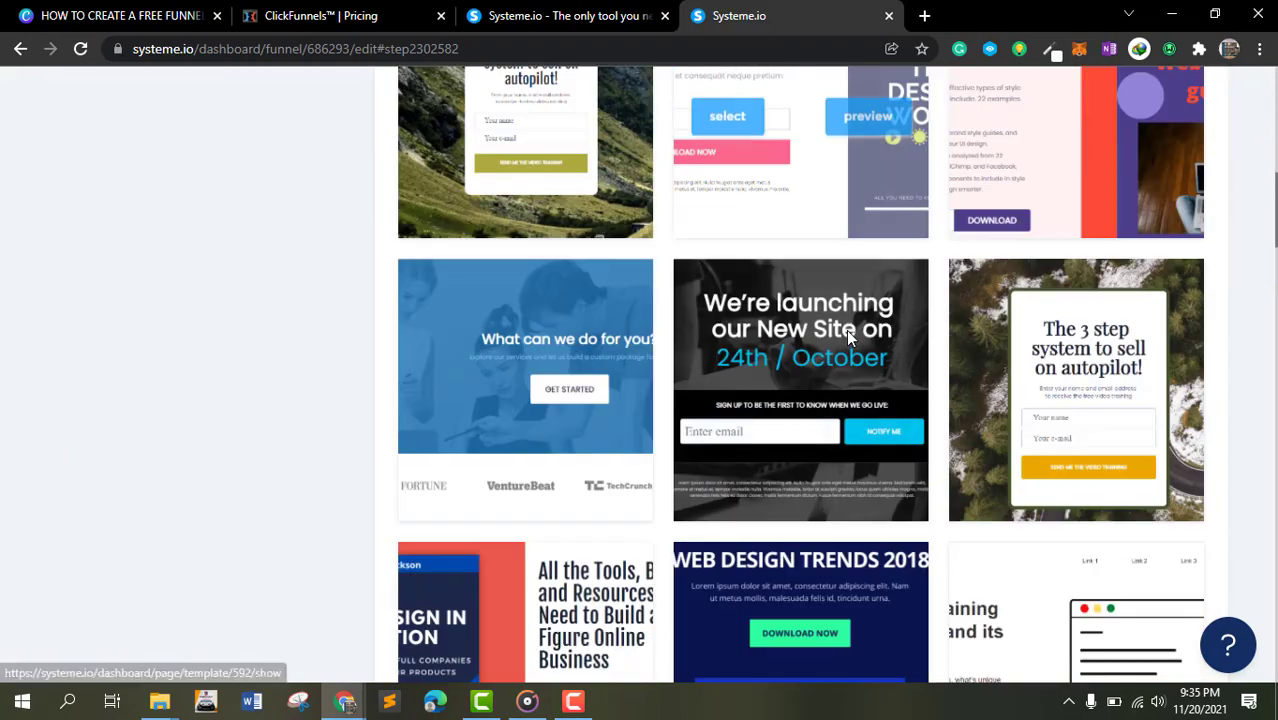
scroll(846, 329, up, 6)
scroll(765, 337, down, 2)
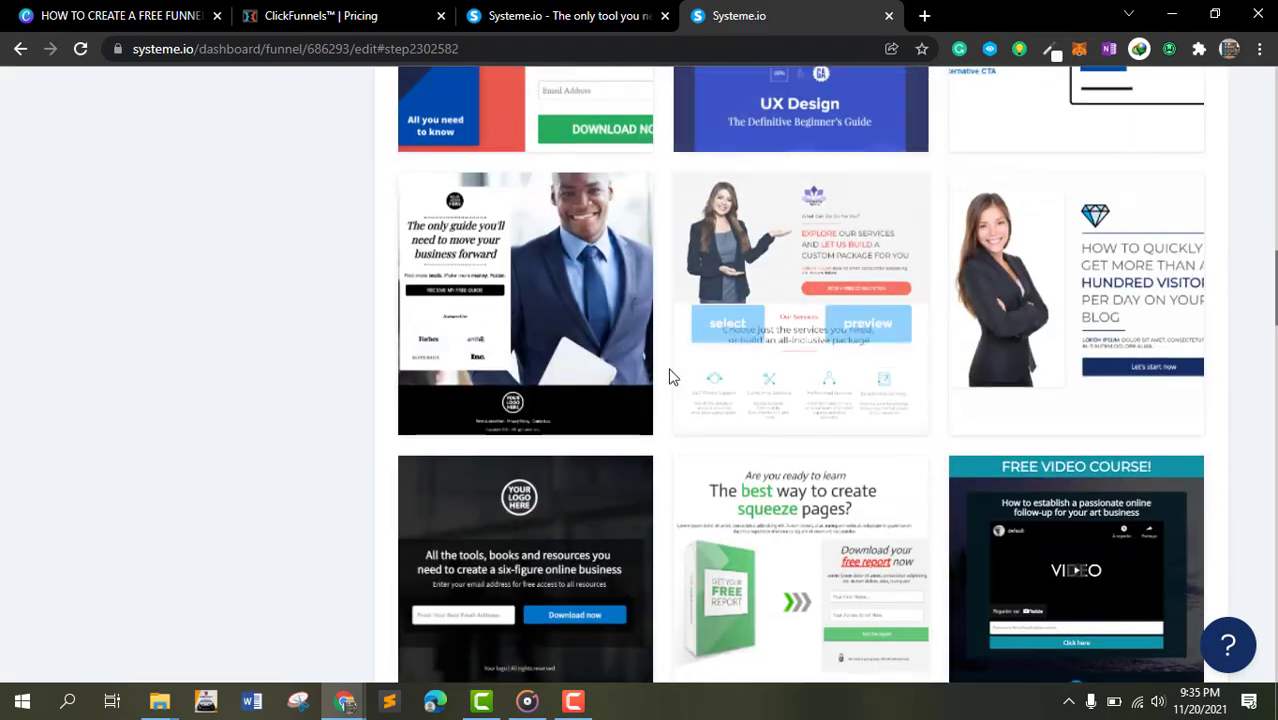
- Preview the "The only guide you'll need to move your business forward" template and return to the funnel
click(591, 304)
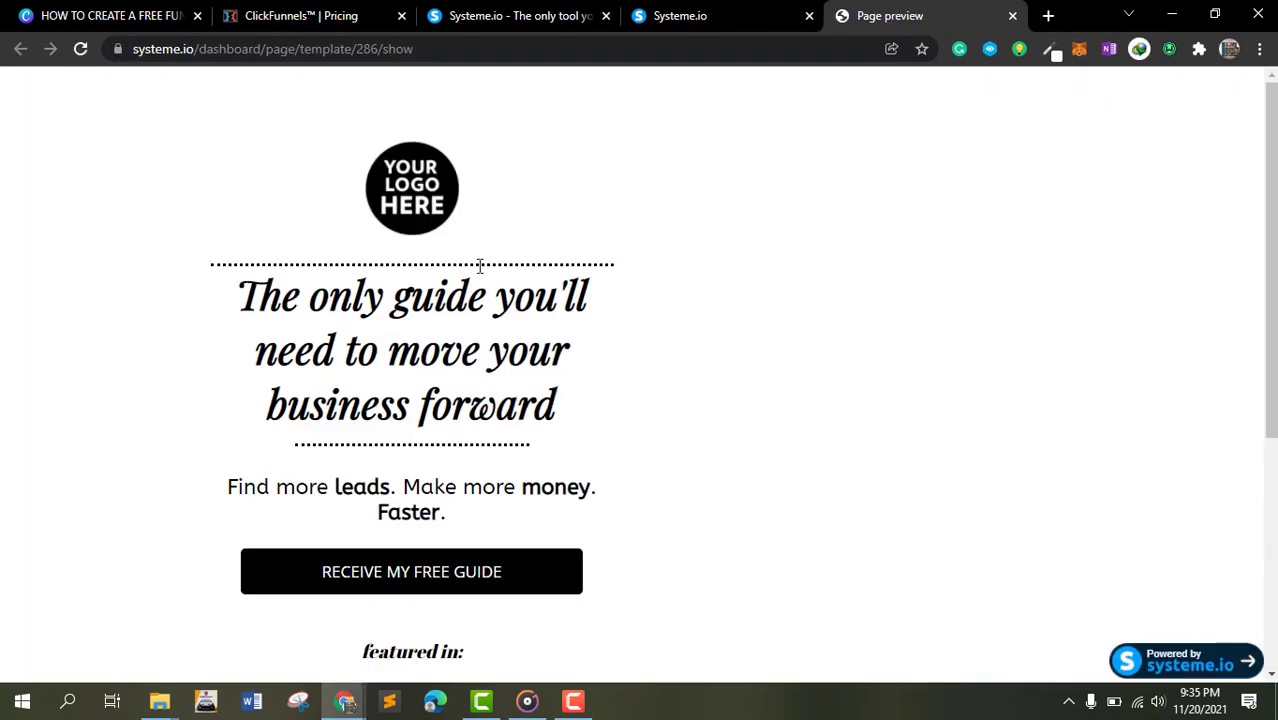
scroll(448, 232, down, 4)
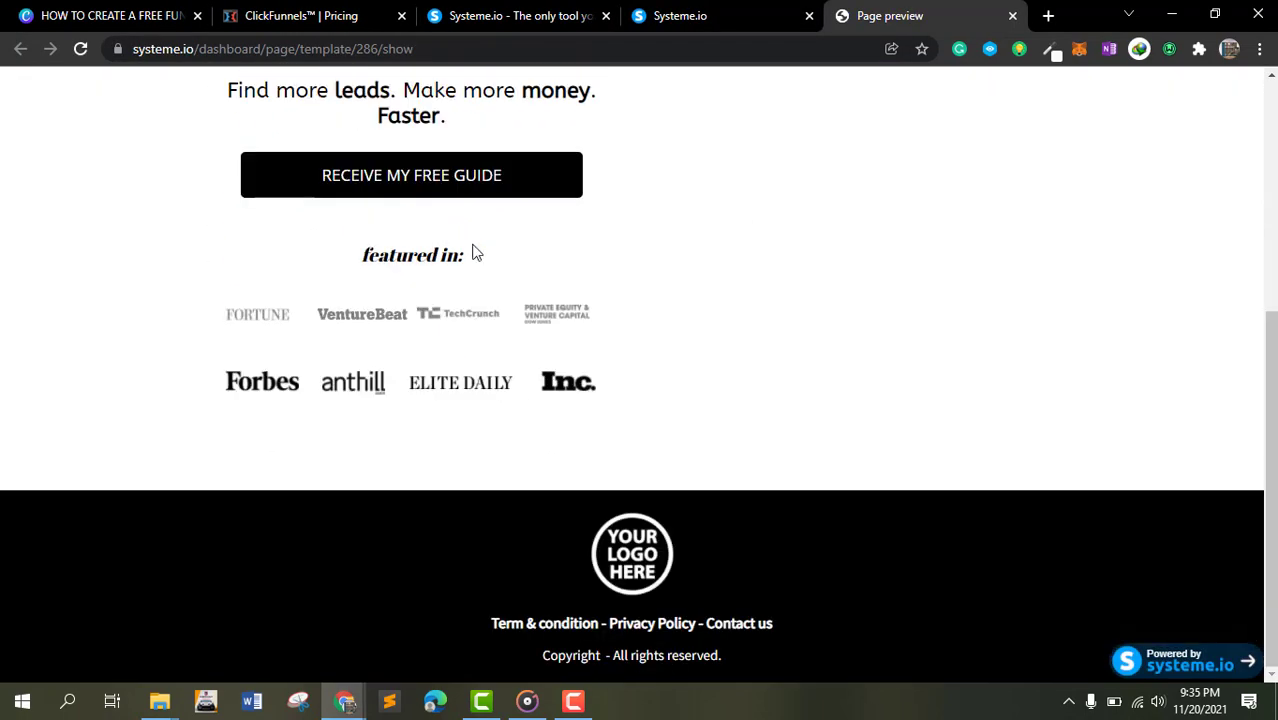
scroll(474, 251, up, 4)
scroll(540, 280, down, 4)
click(690, 15)
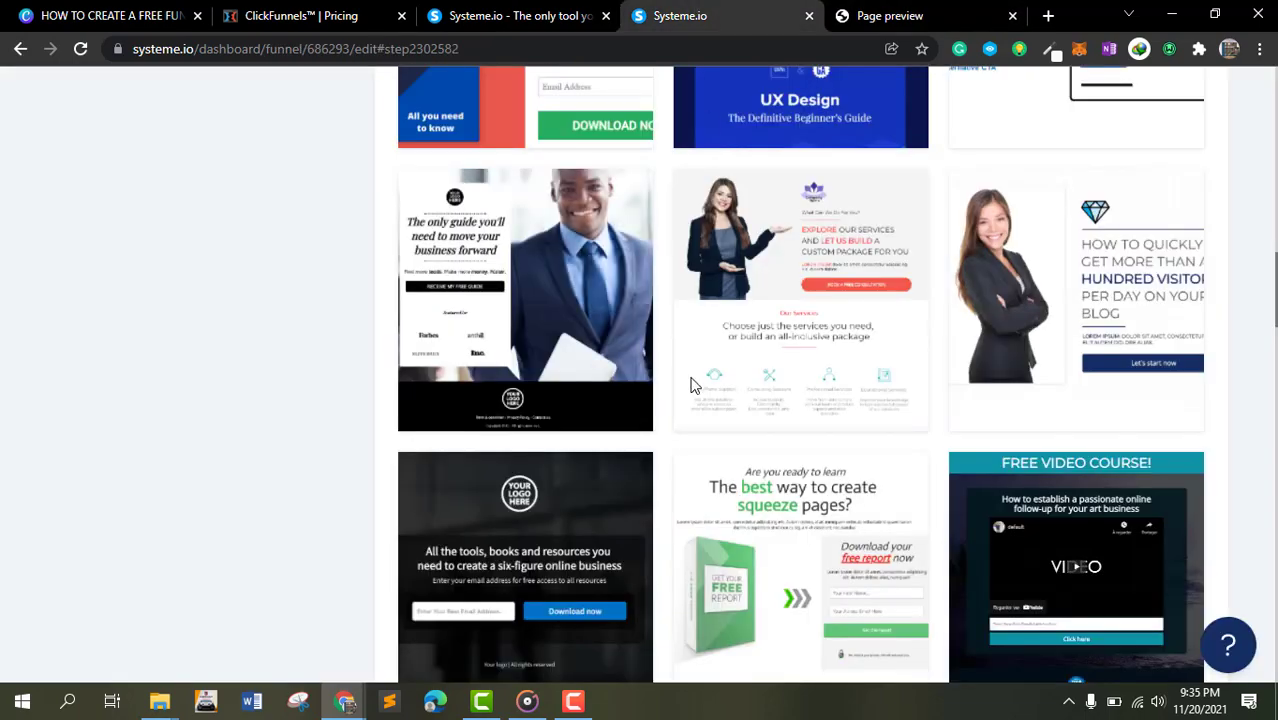
- Preview the "best way to create squeeze pages" free report template and return to the funnel
scroll(700, 390, down, 2)
click(870, 372)
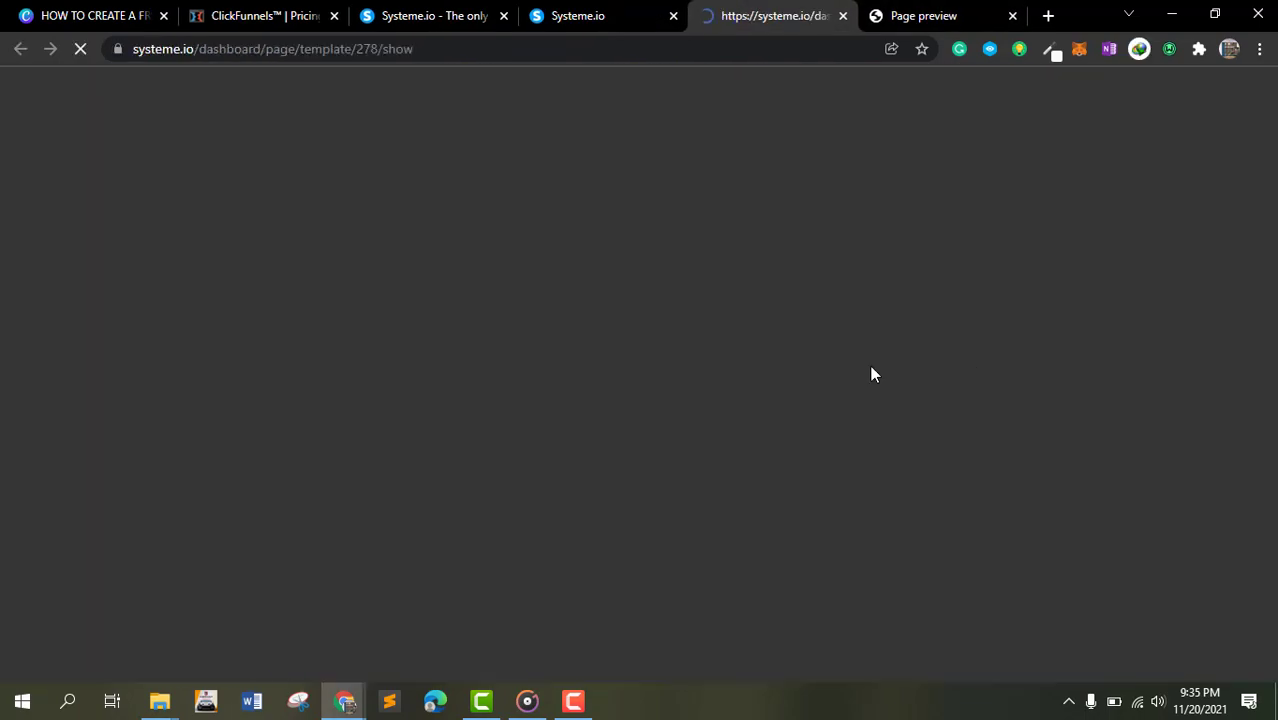
scroll(873, 373, down, 5)
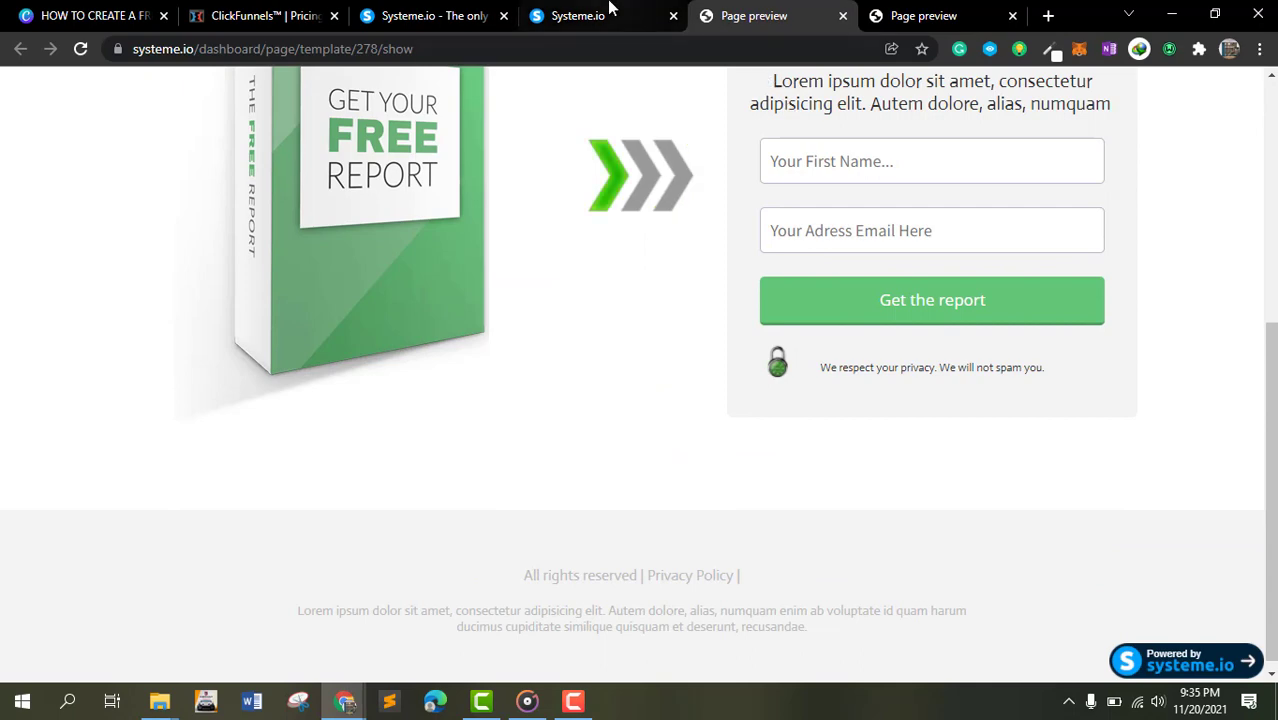
click(578, 15)
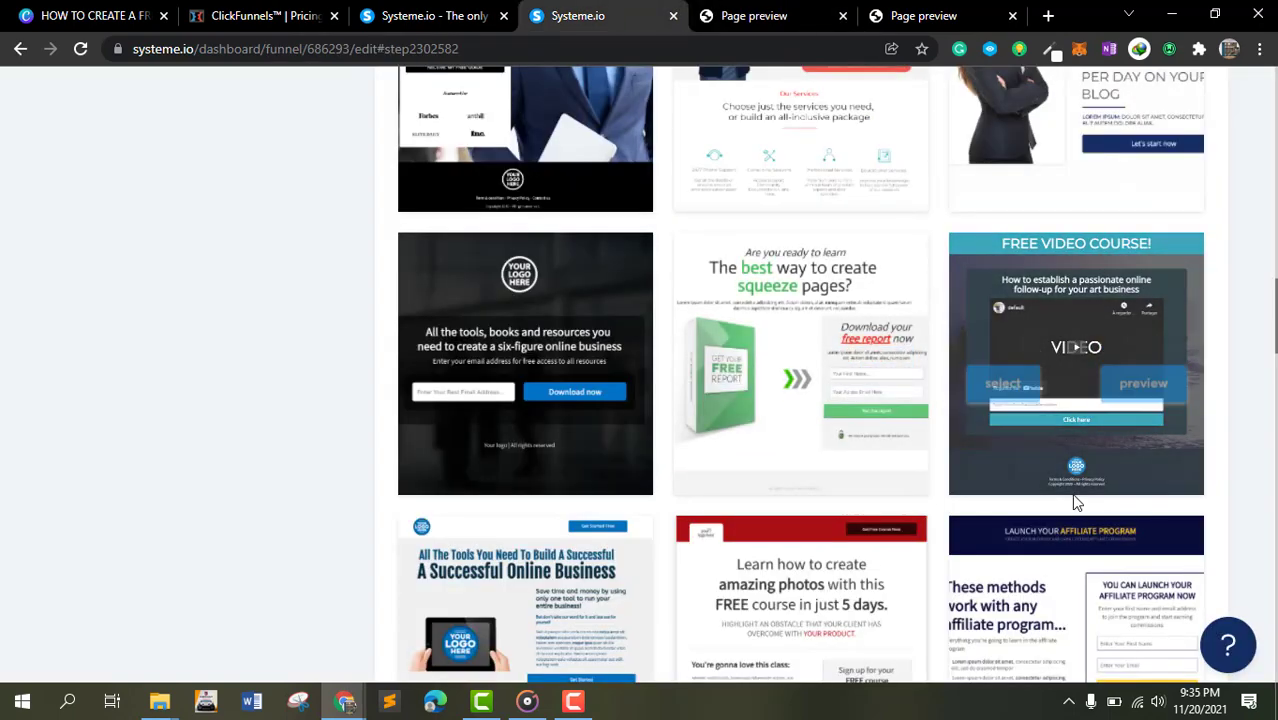
- Preview the FREE VIDEO COURSE template and return to the funnel editor
mouse_move(1098, 383)
click(1140, 366)
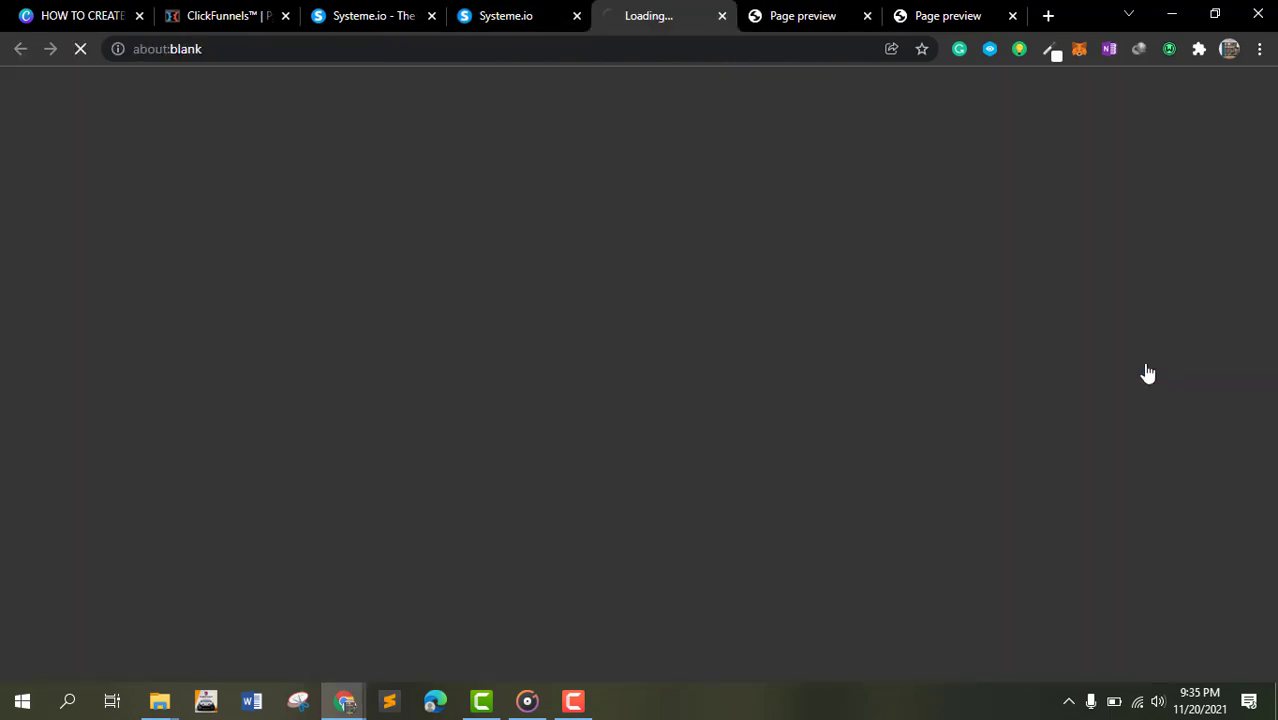
scroll(662, 322, down, 2)
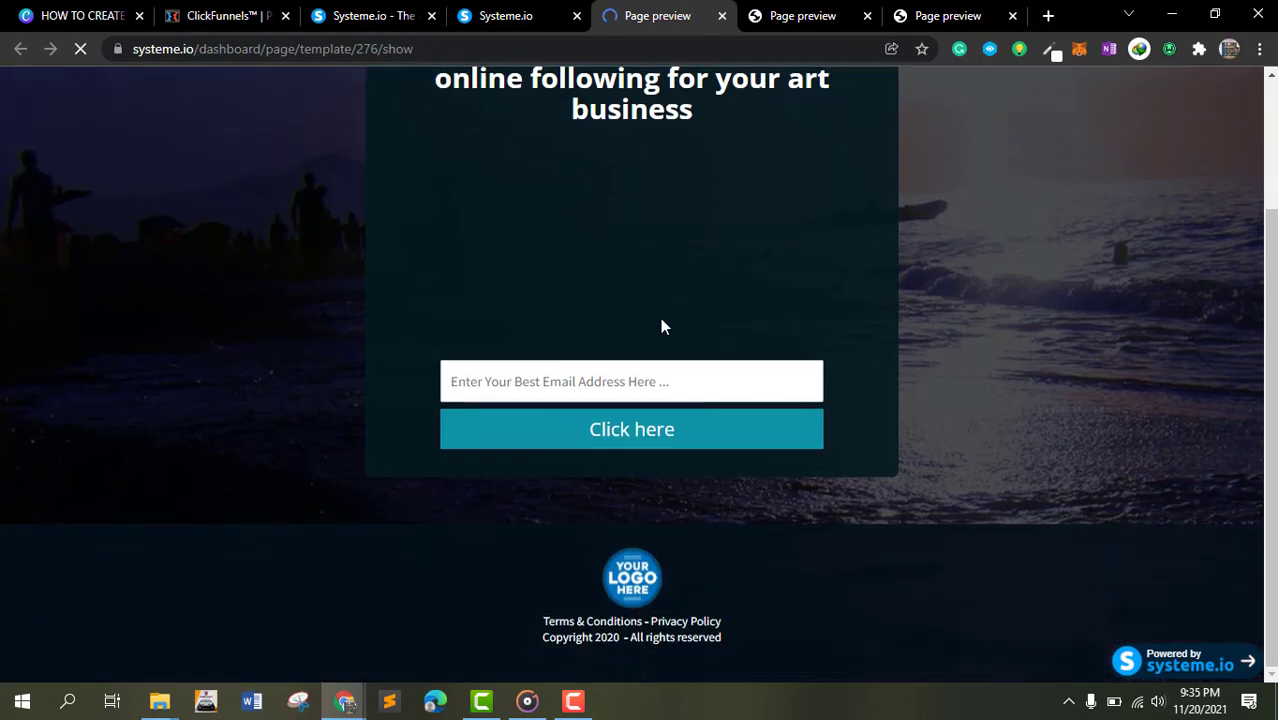
scroll(729, 367, up, 2)
click(505, 16)
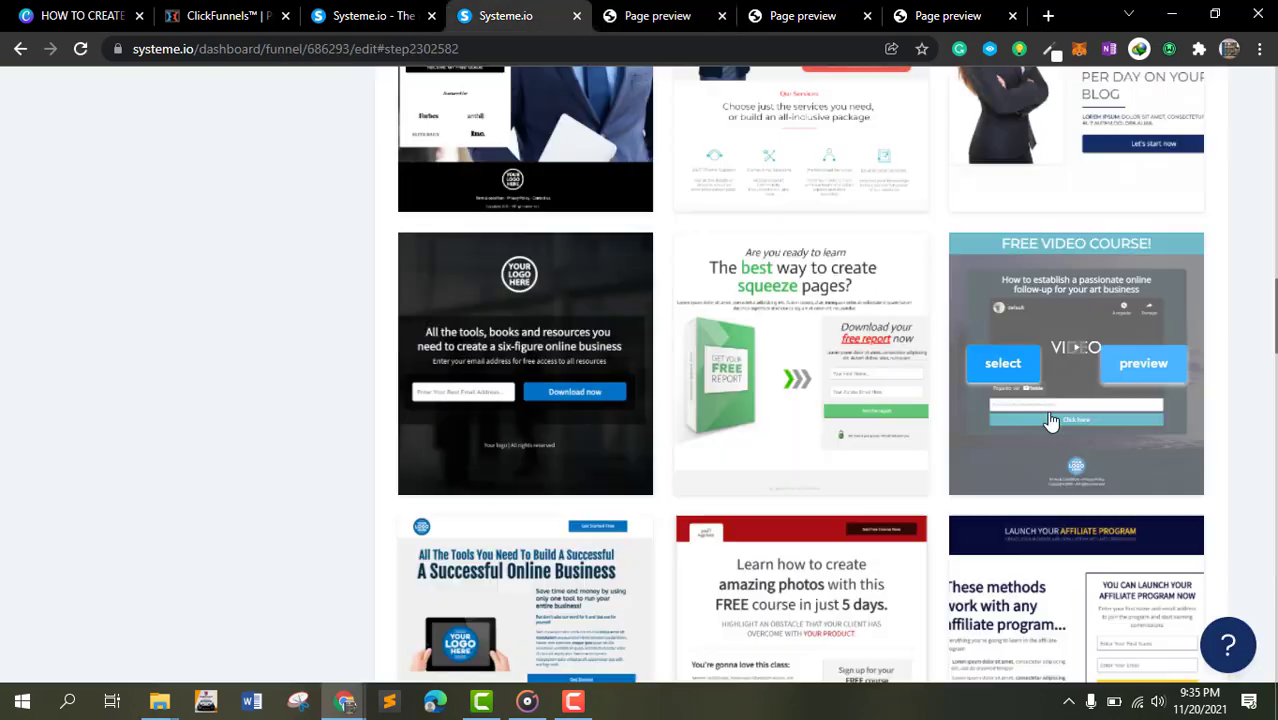
- Select the FREE VIDEO COURSE template for the Squeeze page step
scroll(1050, 422, down, 4)
scroll(1095, 455, up, 2)
mouse_move(1078, 222)
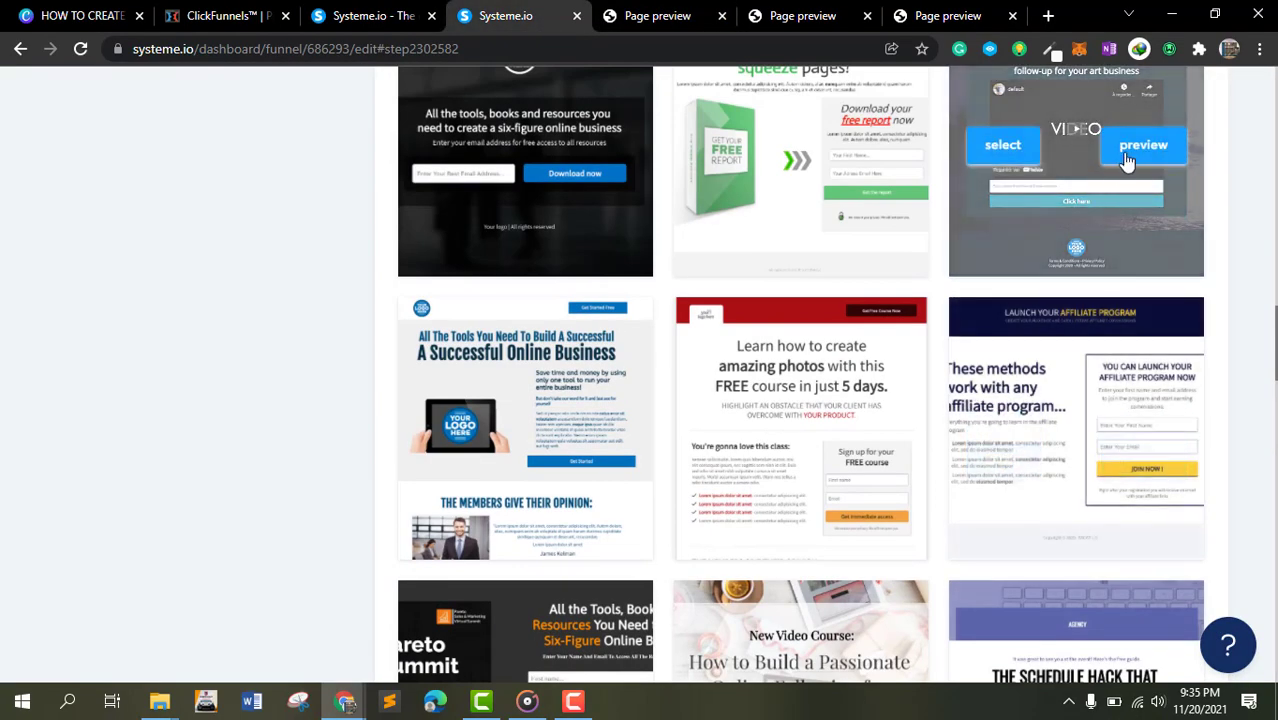
click(997, 148)
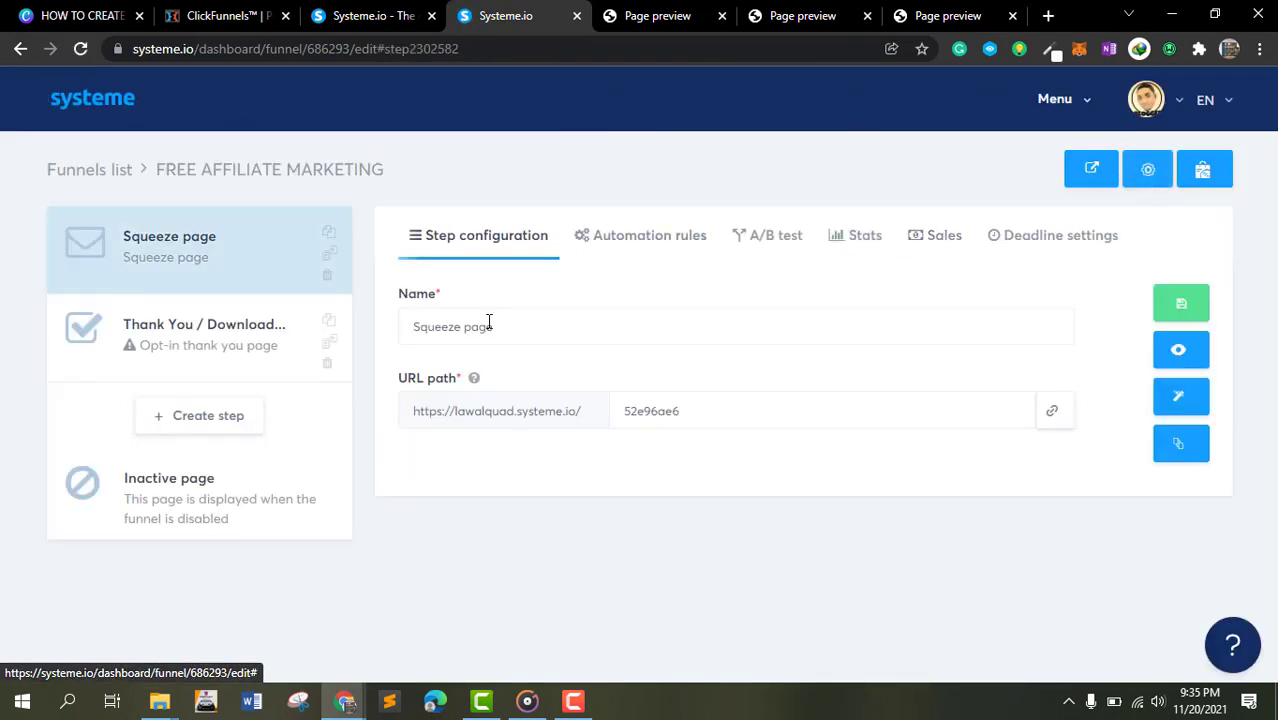
- Rename the squeeze page step FREE AFFLIATE MARKETING and set its URL path to affilate
triple_click(488, 324)
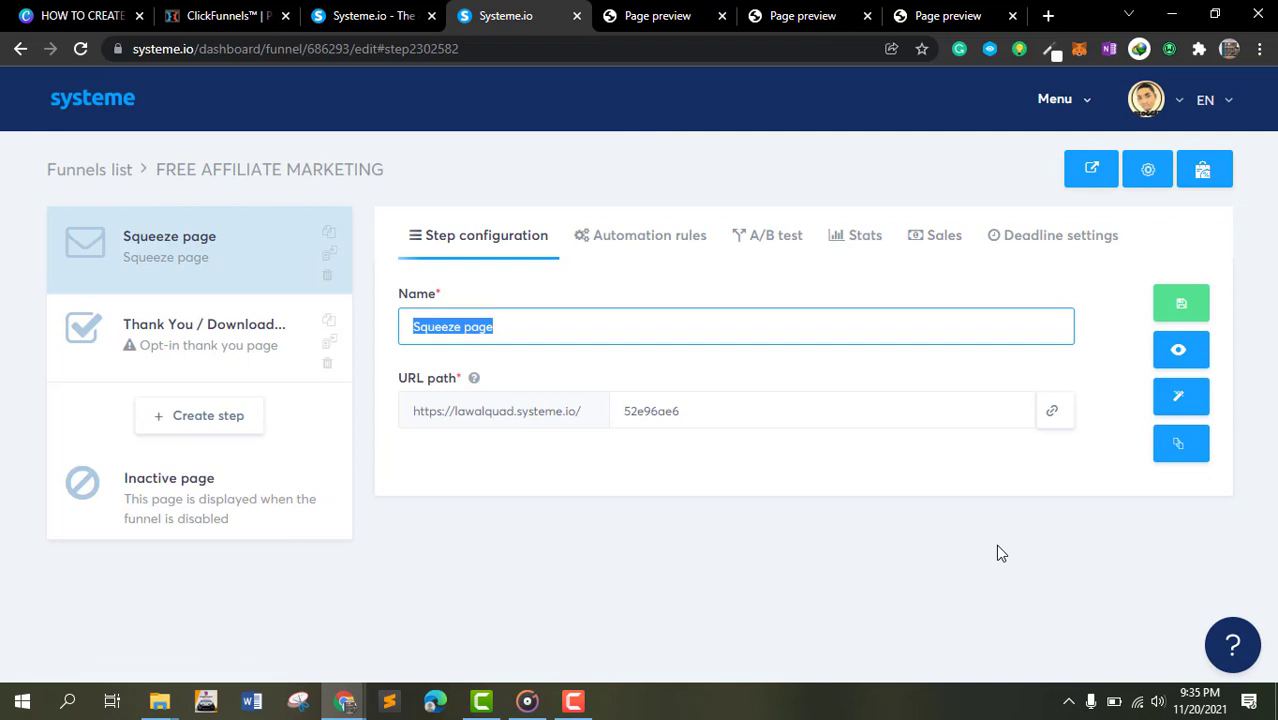
text(fr)
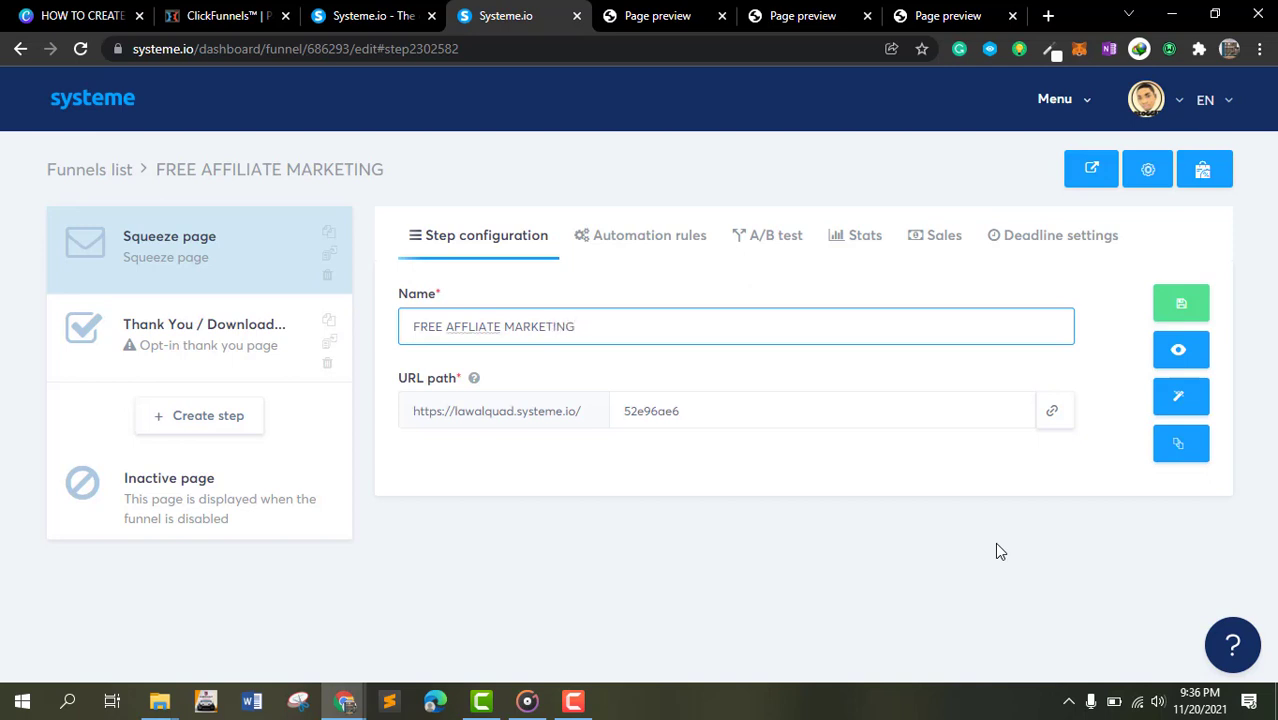
click(760, 422)
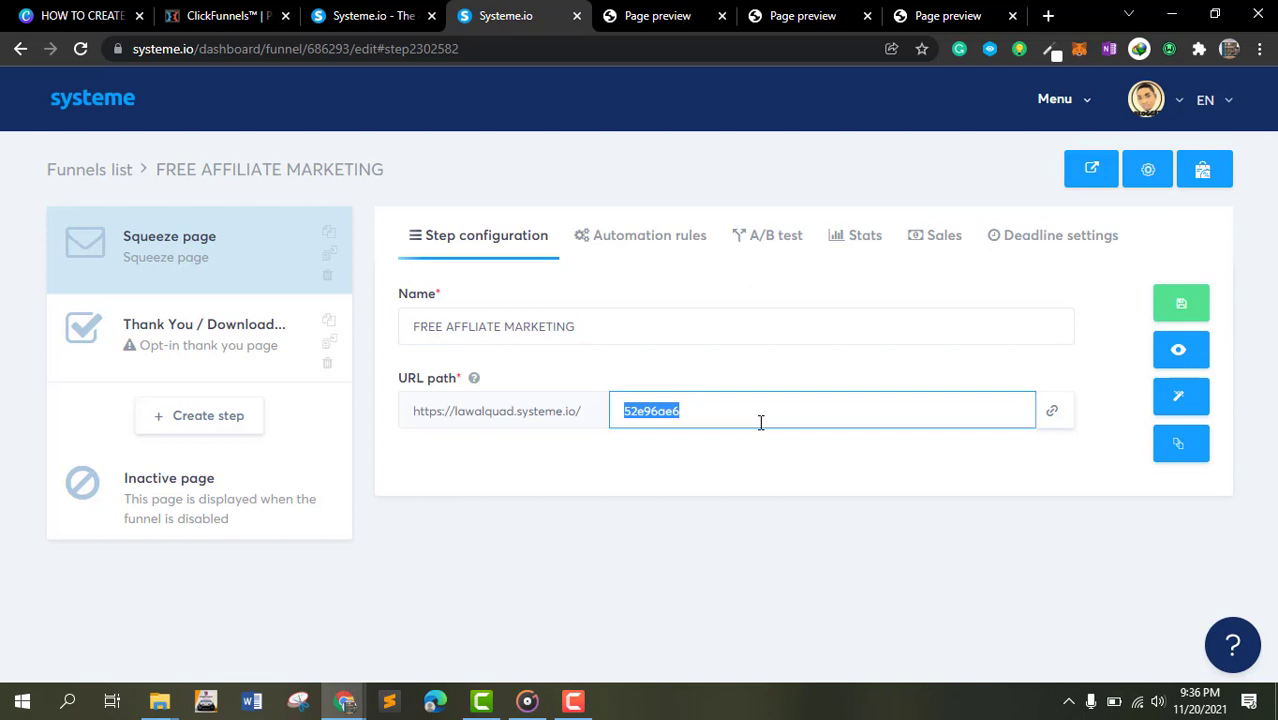
text(o)
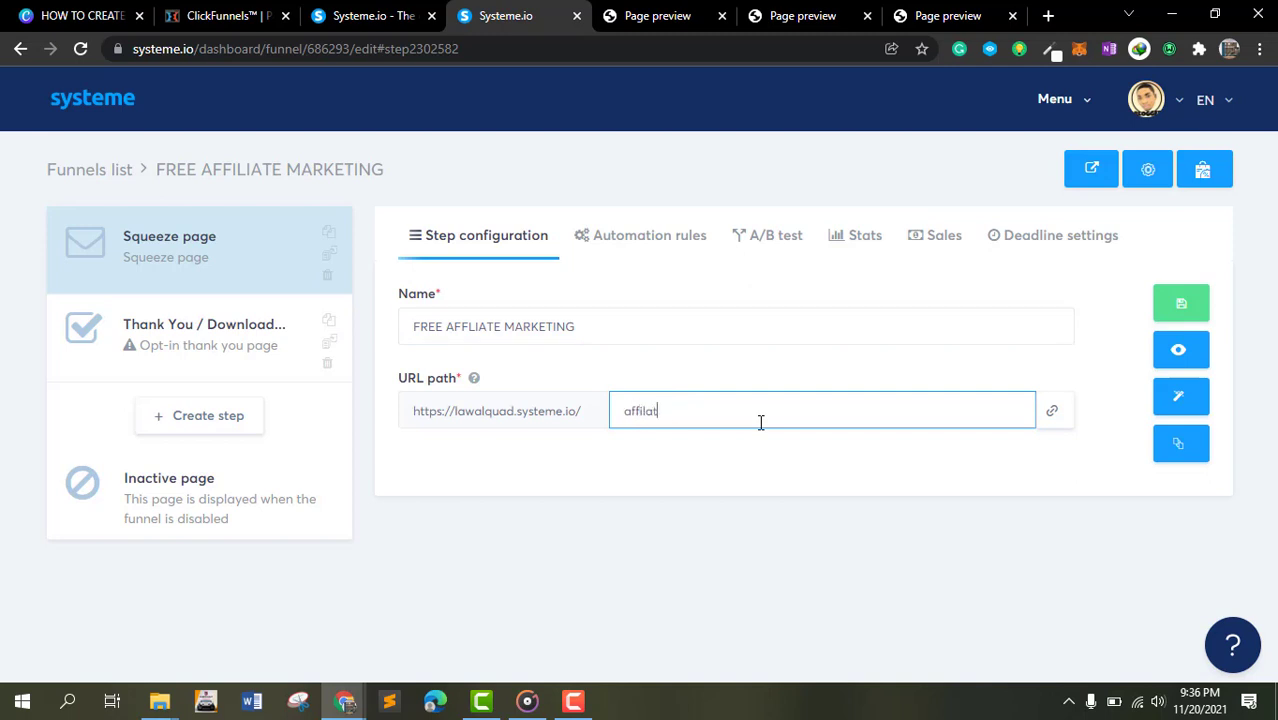
click(845, 378)
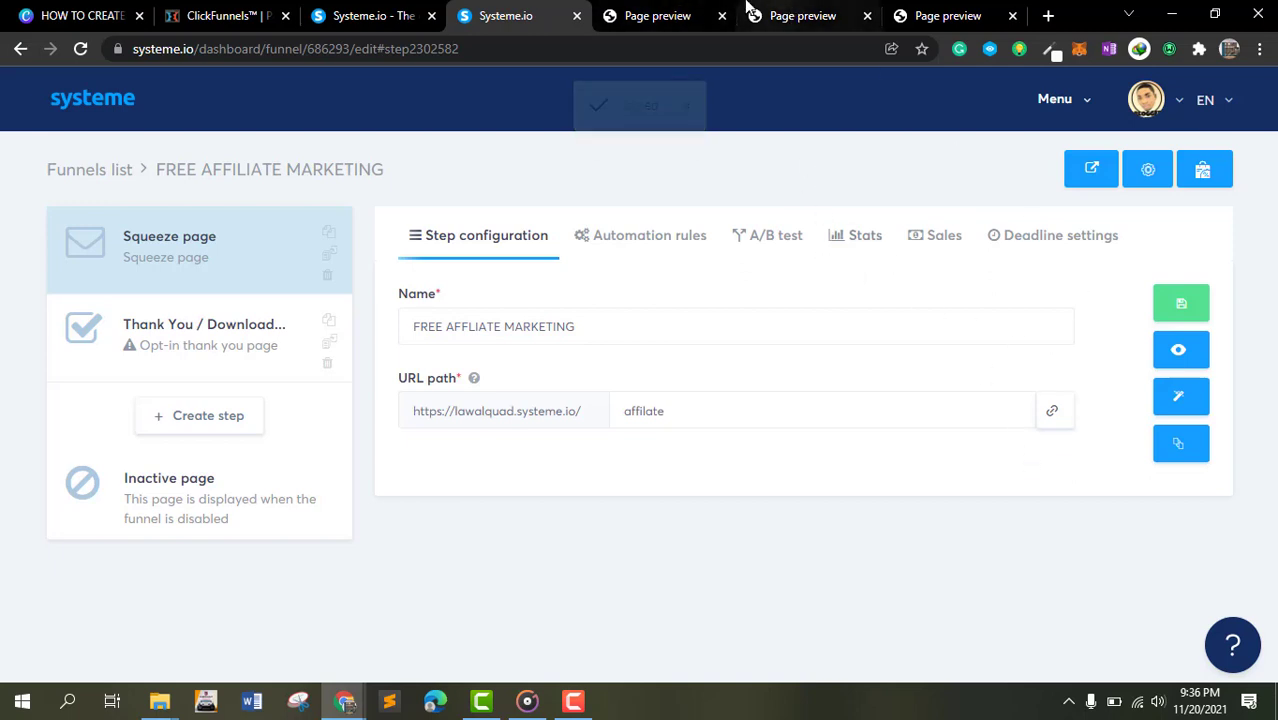
- Open the squeeze page's URL in a preview tab and return to the funnel
click(665, 16)
click(691, 57)
text(https://lawalquad.systeme.io/52e96ae6)
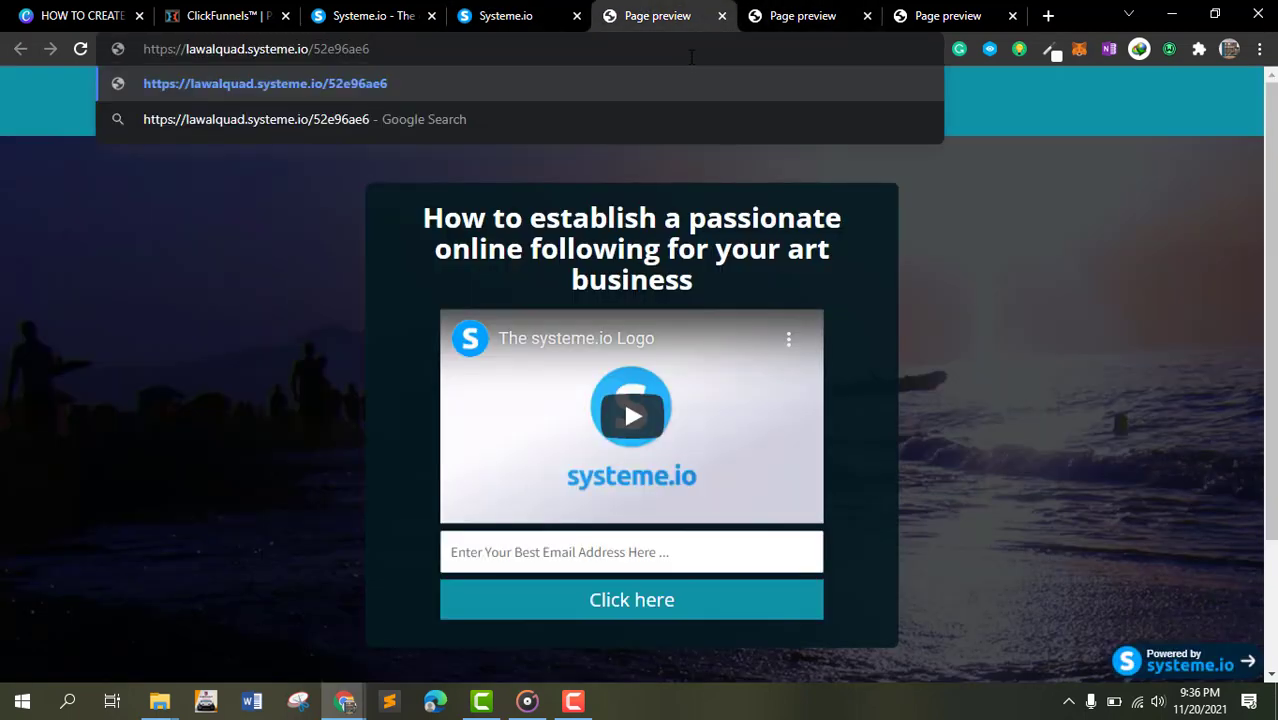
key(Return)
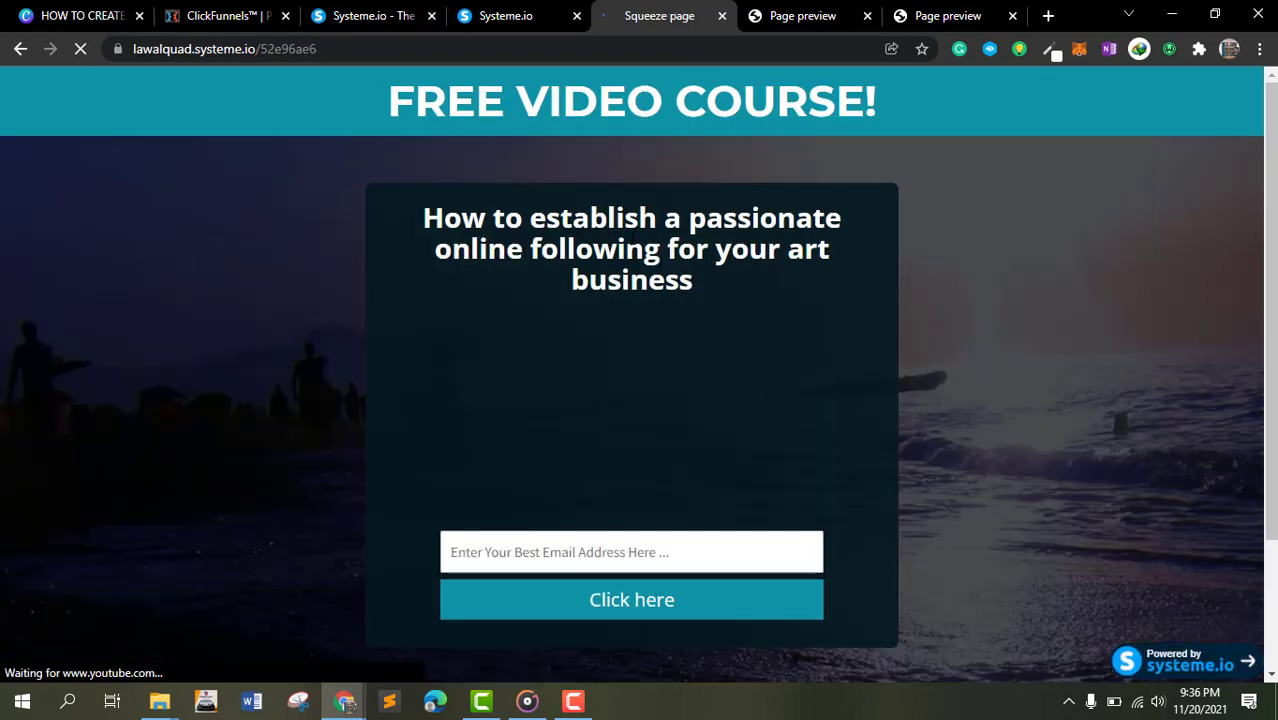
click(489, 13)
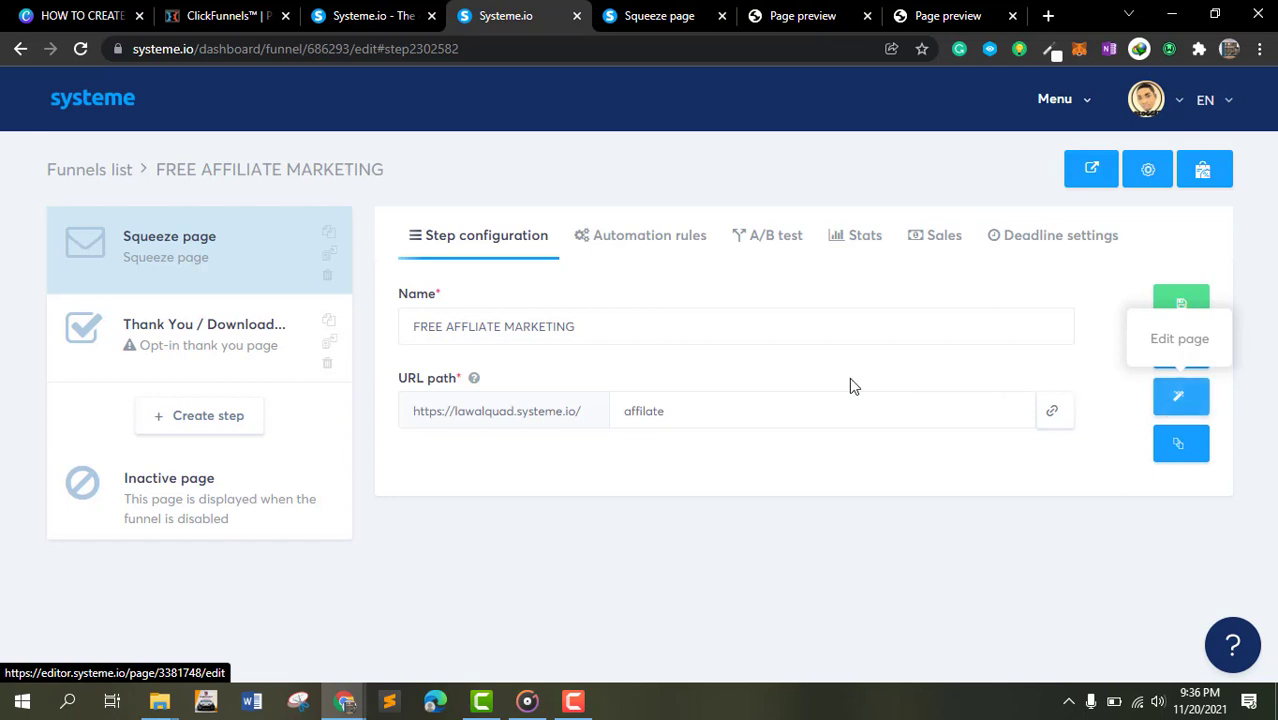
- Open the squeeze page in the page editor and switch to the mobile view
click(1181, 398)
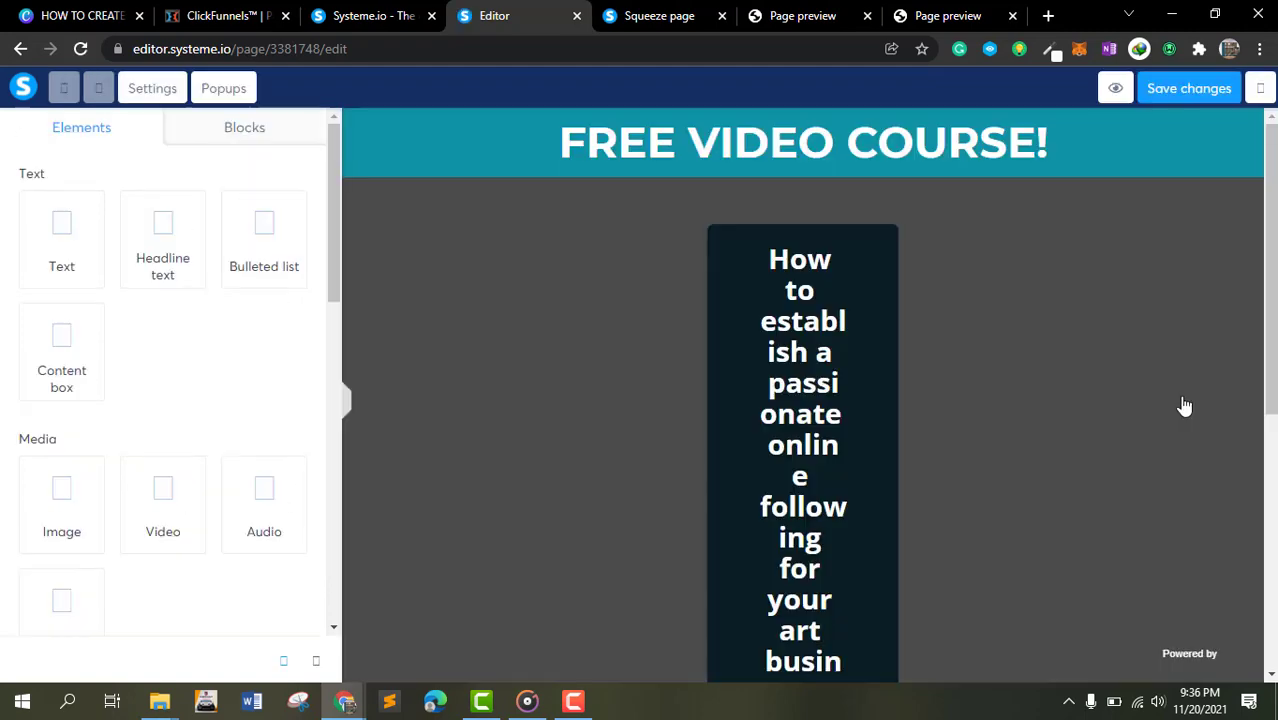
scroll(1036, 405, down, 5)
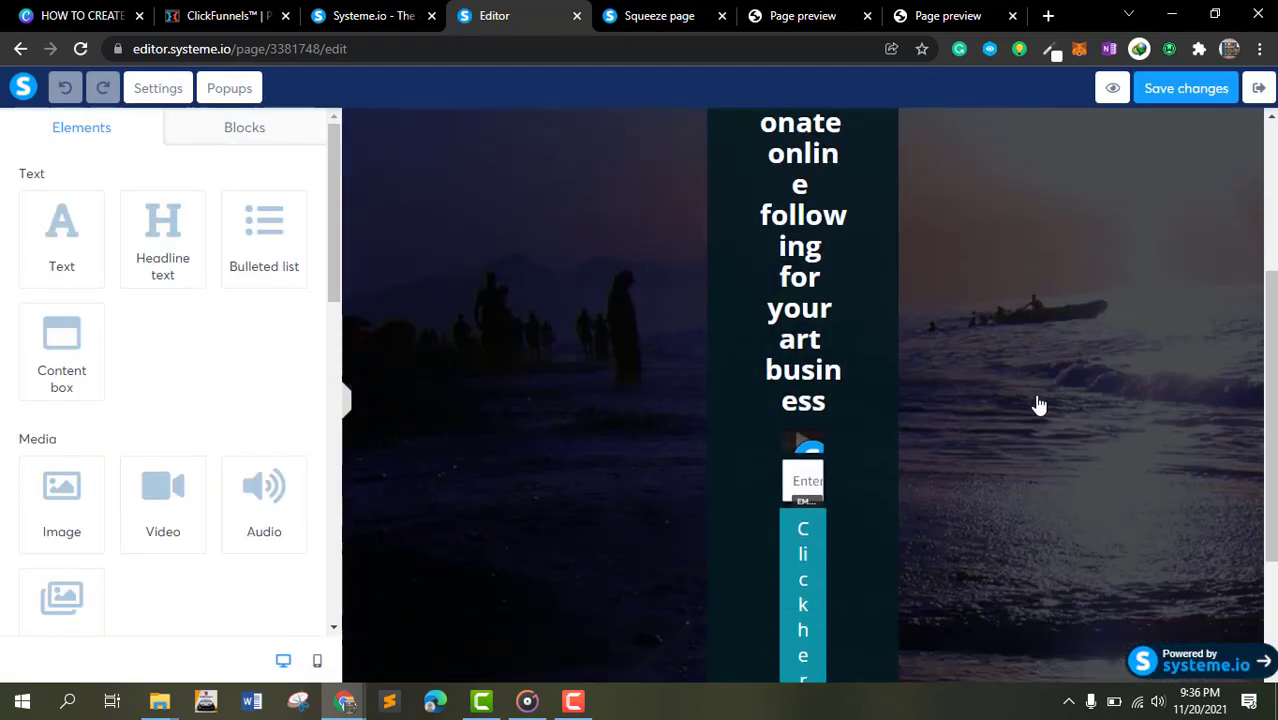
scroll(1036, 405, up, 5)
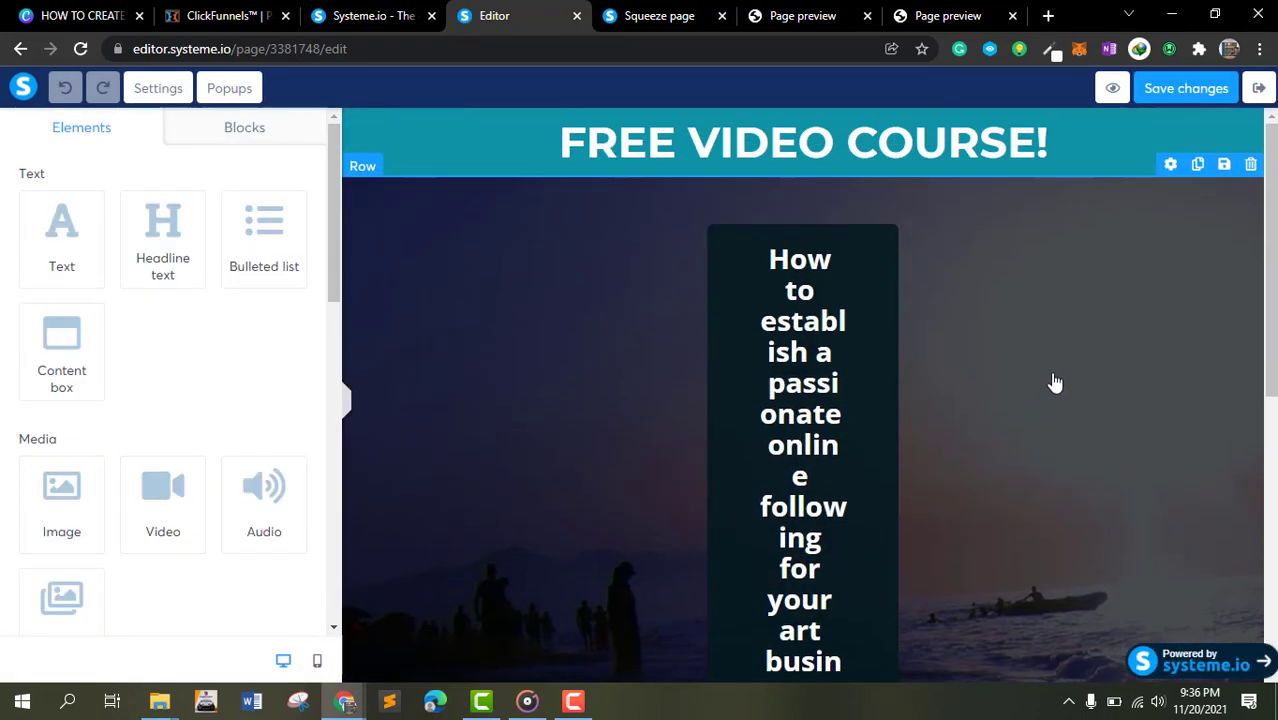
click(317, 660)
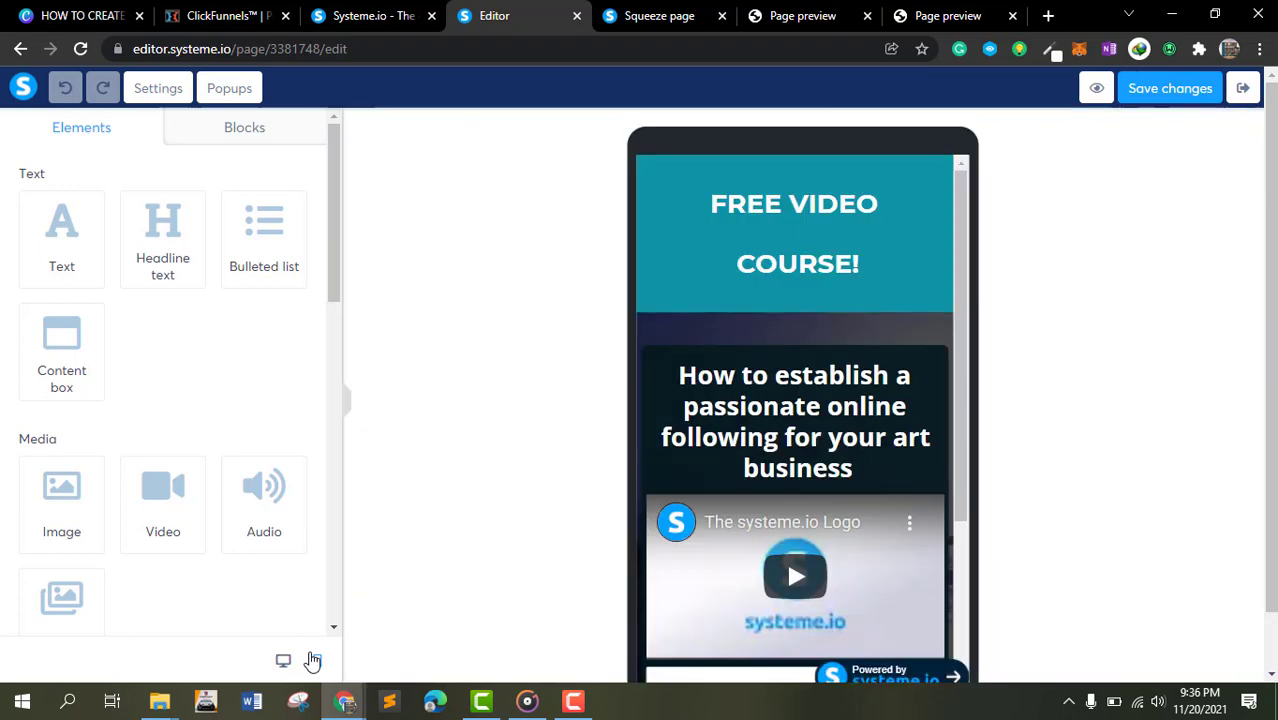
scroll(862, 385, down, 1)
scroll(862, 380, up, 2)
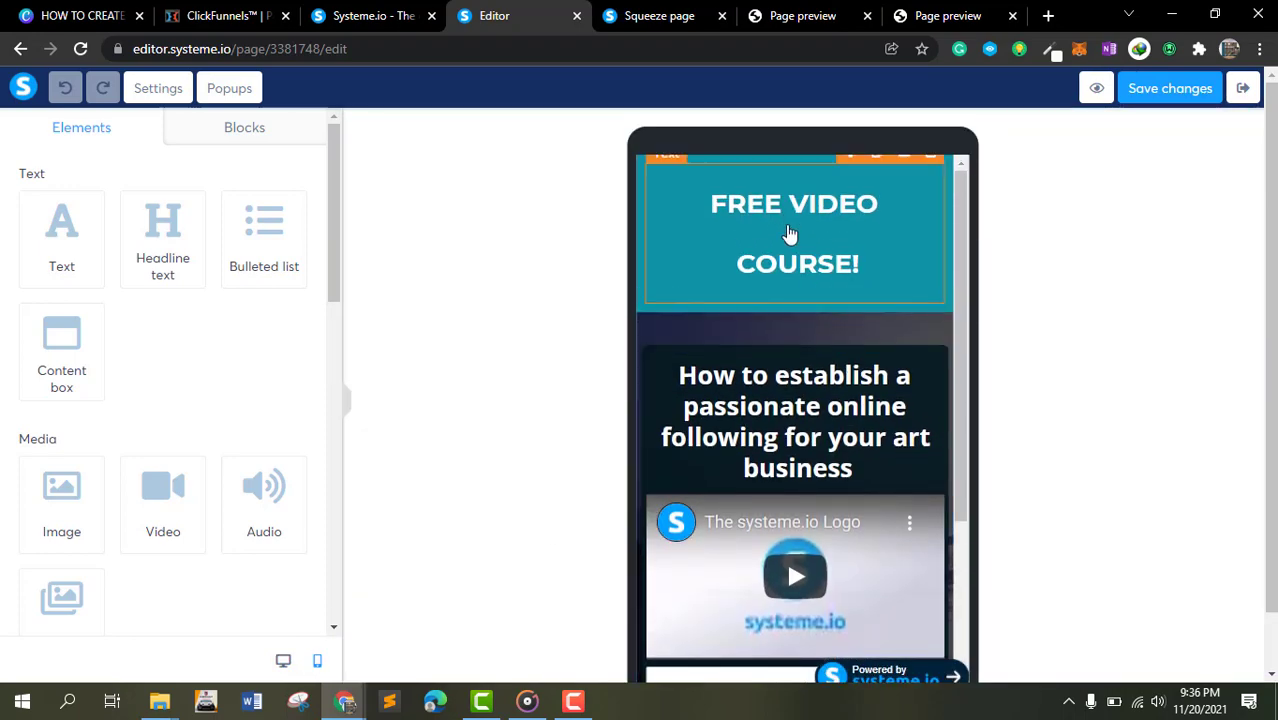
- Replace the top headline text with FREE VIDEO REVEAL:
triple_click(789, 225)
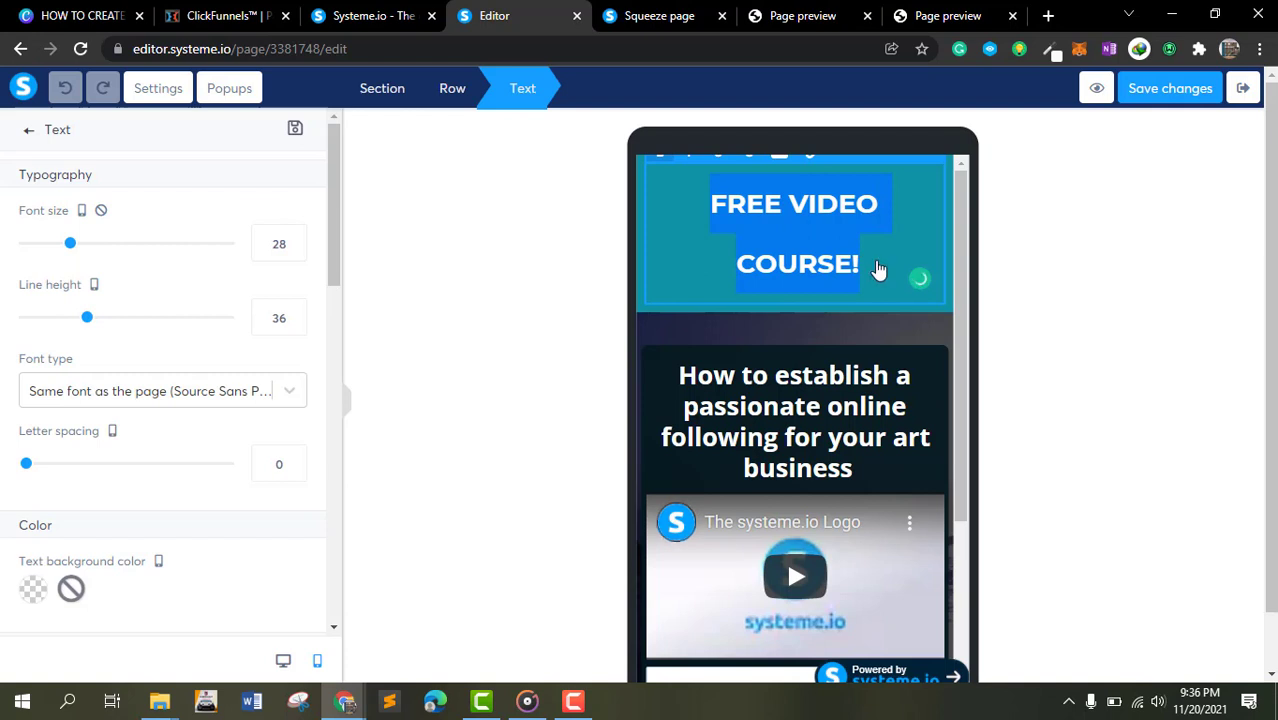
text(FR)
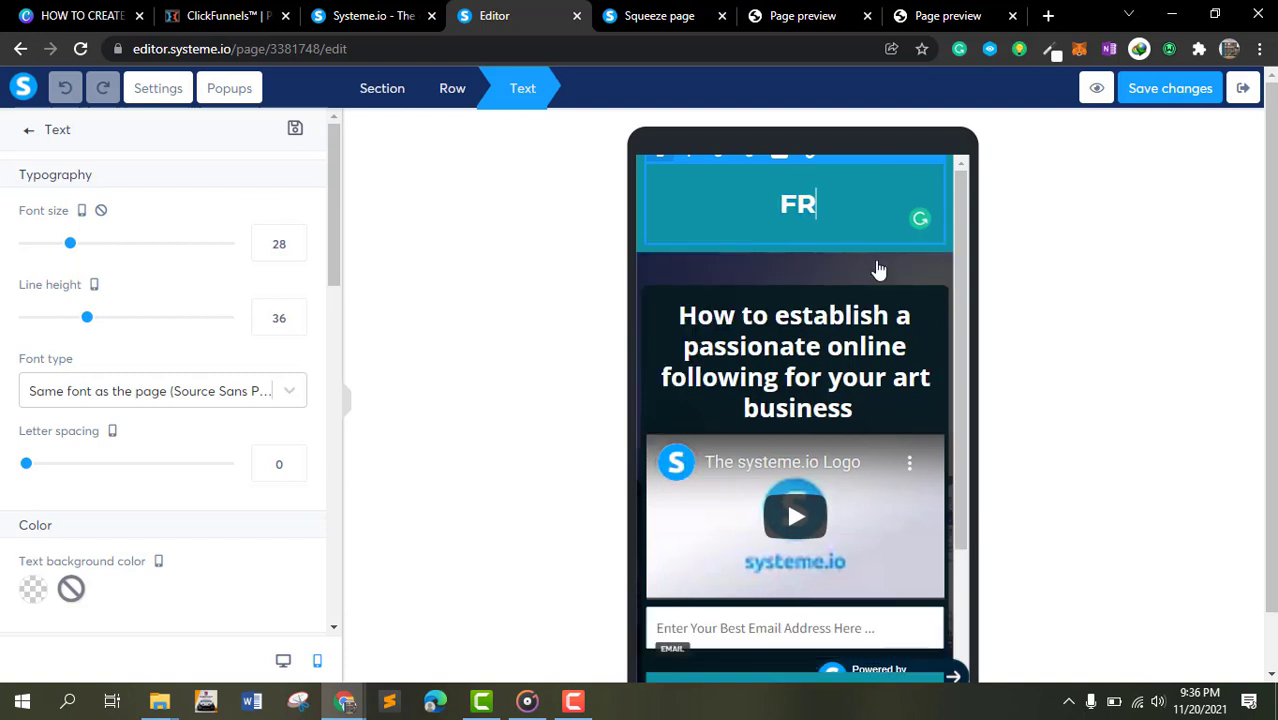
text(EE VIDEO)
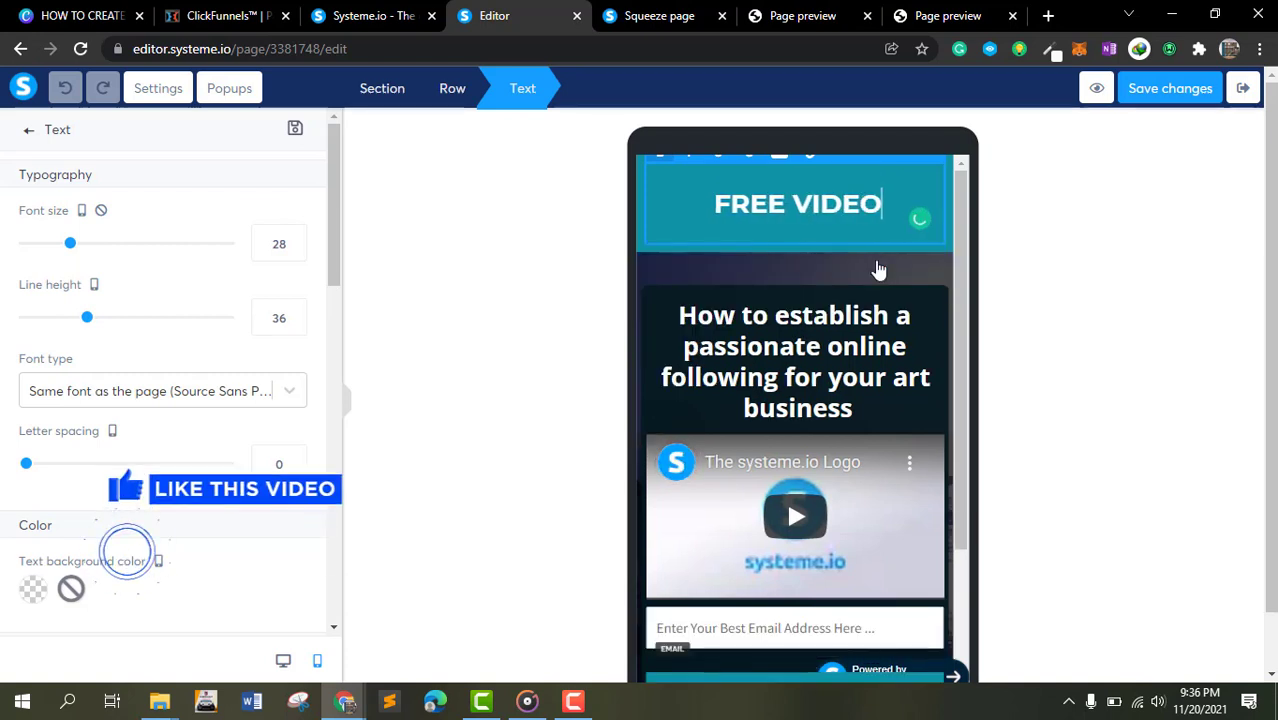
text( REVEAL:)
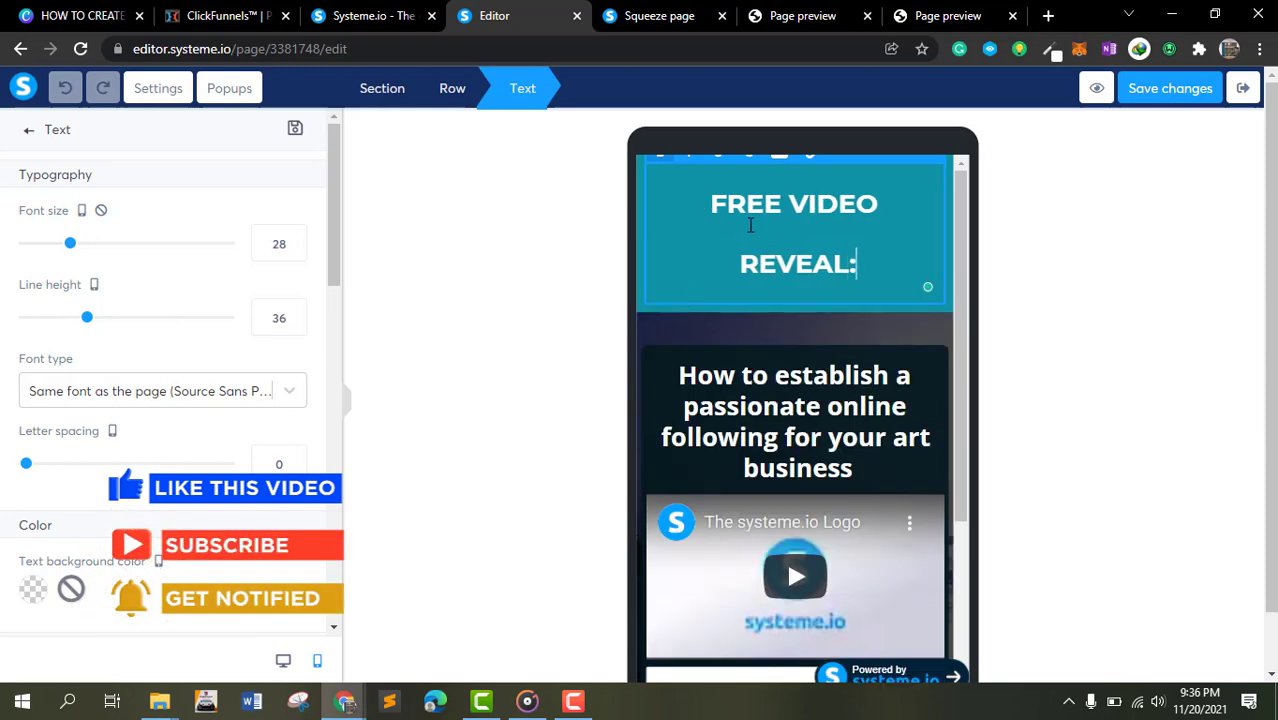
click(1093, 271)
click(924, 184)
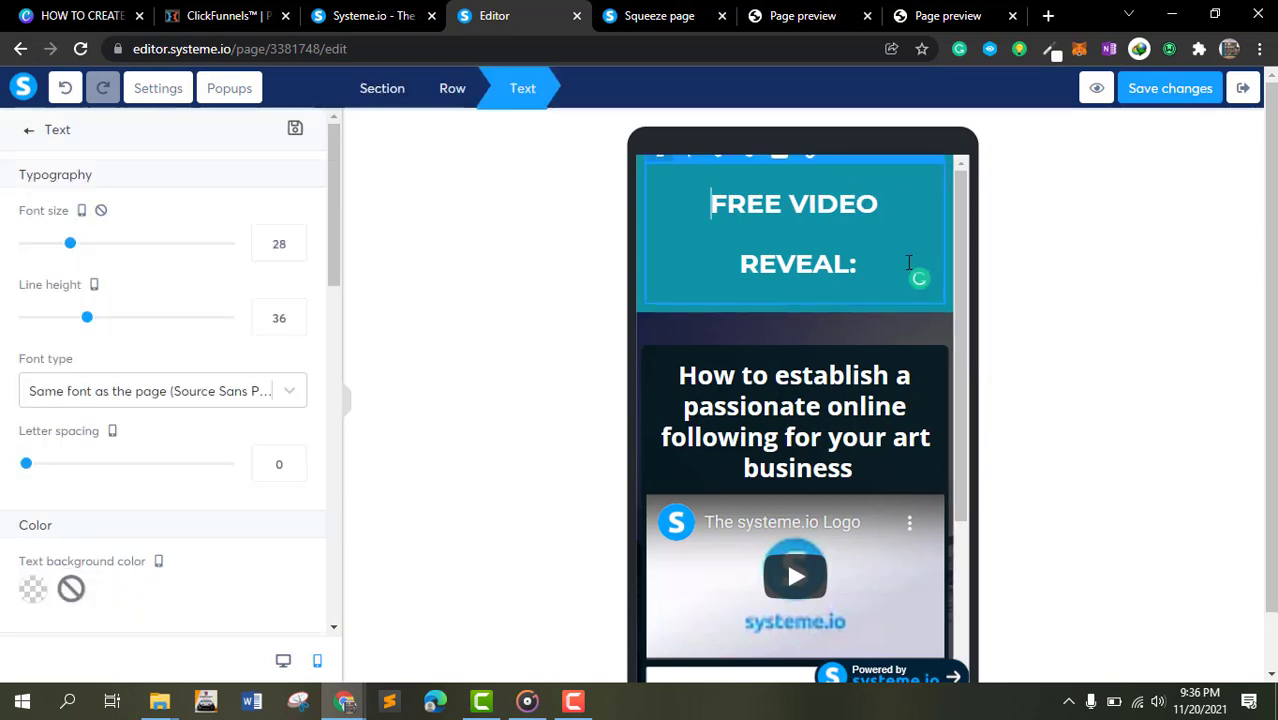
click(952, 306)
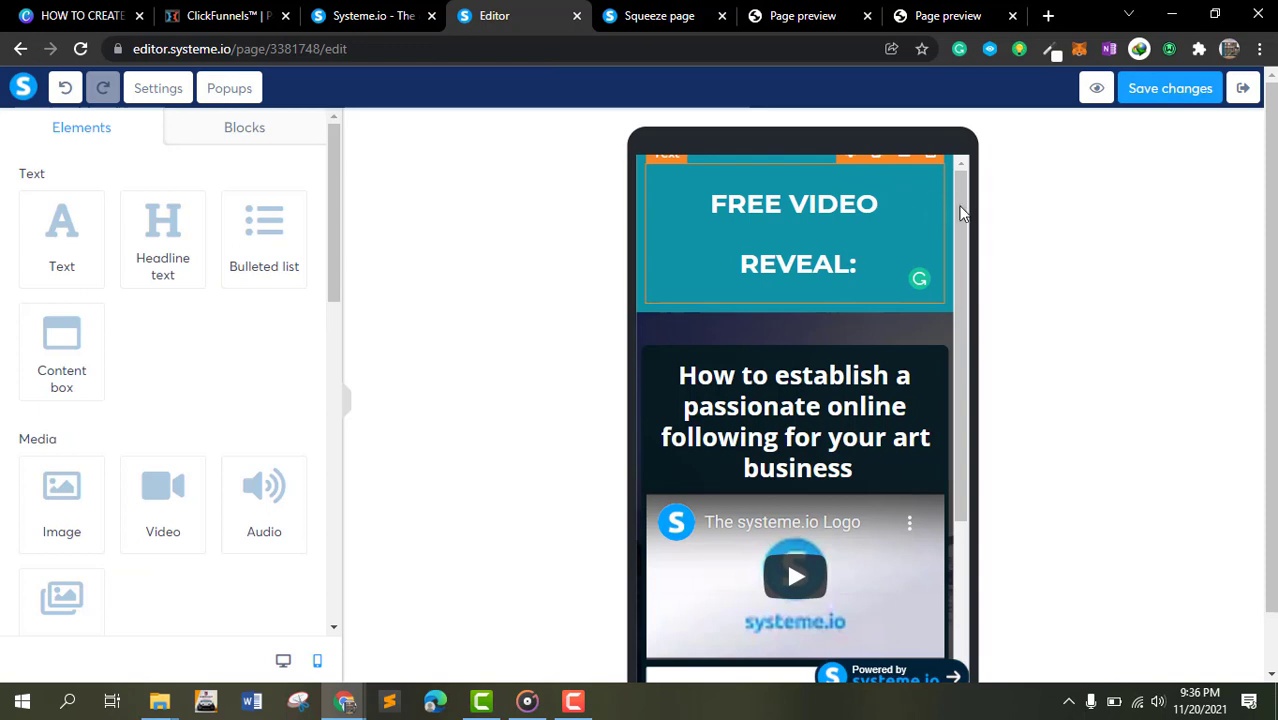
- In desktop view, set the headline section's background color to red (D0021B)
click(283, 660)
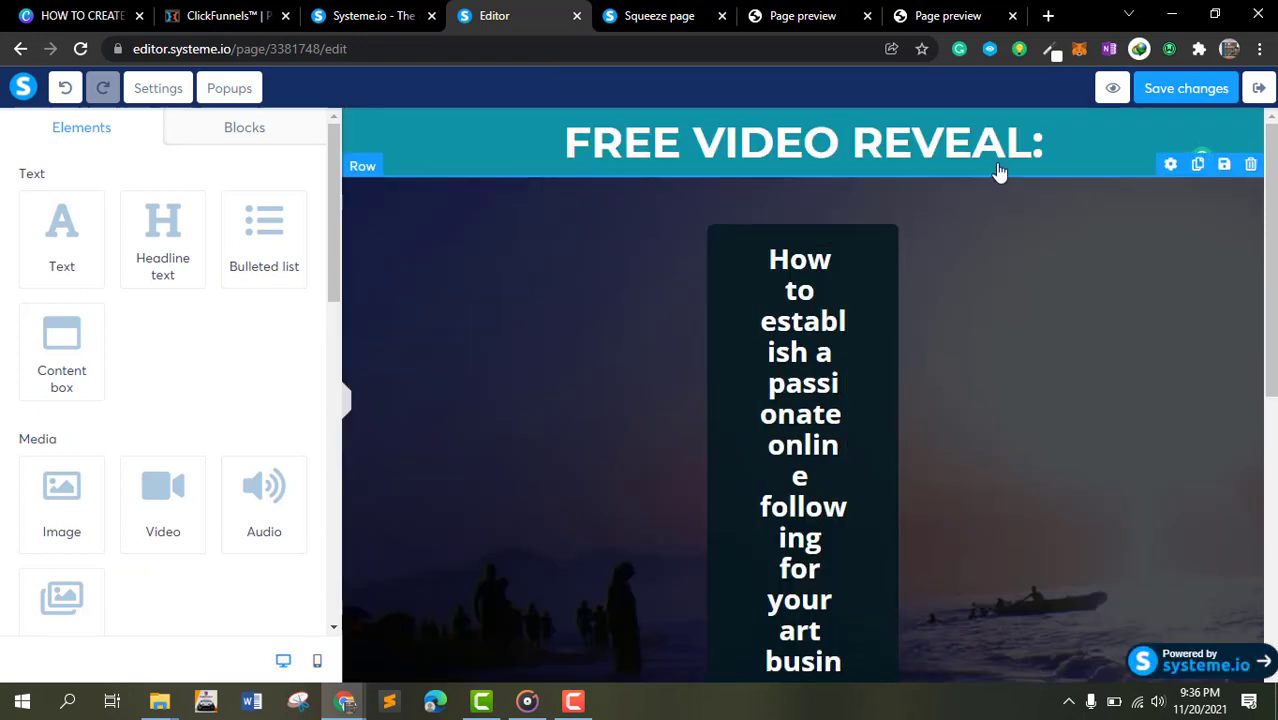
click(1215, 143)
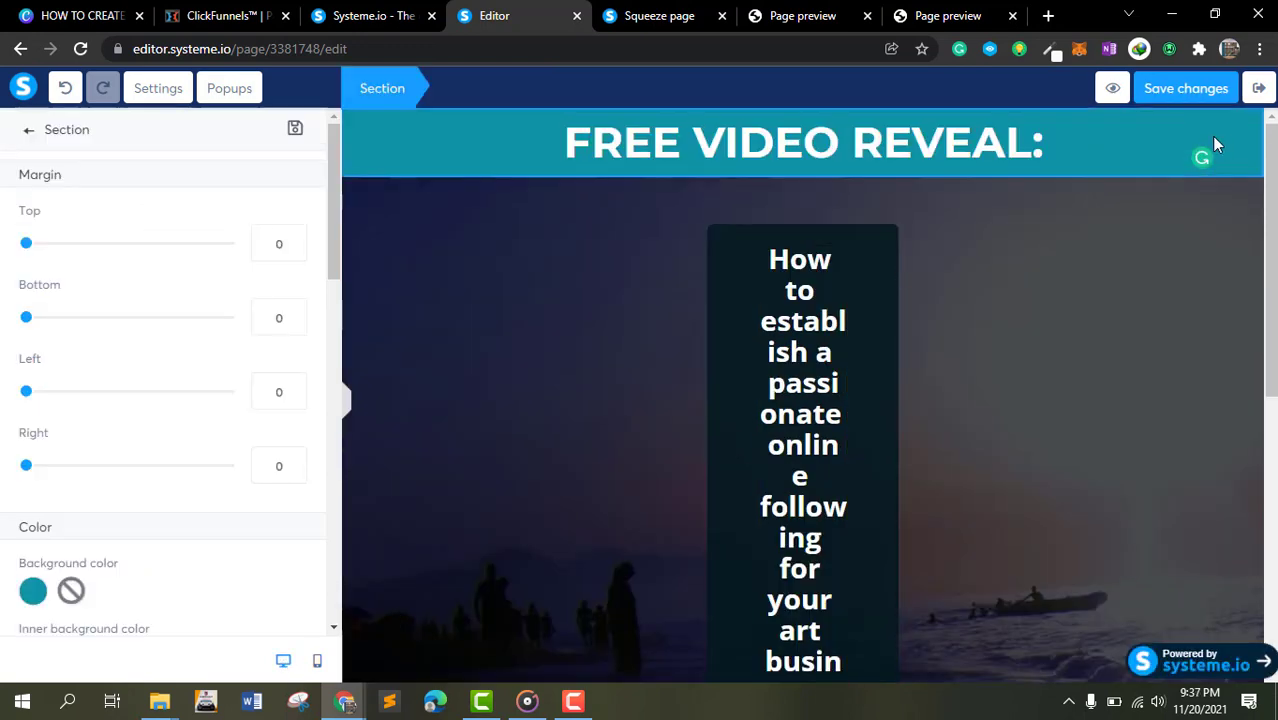
click(1112, 176)
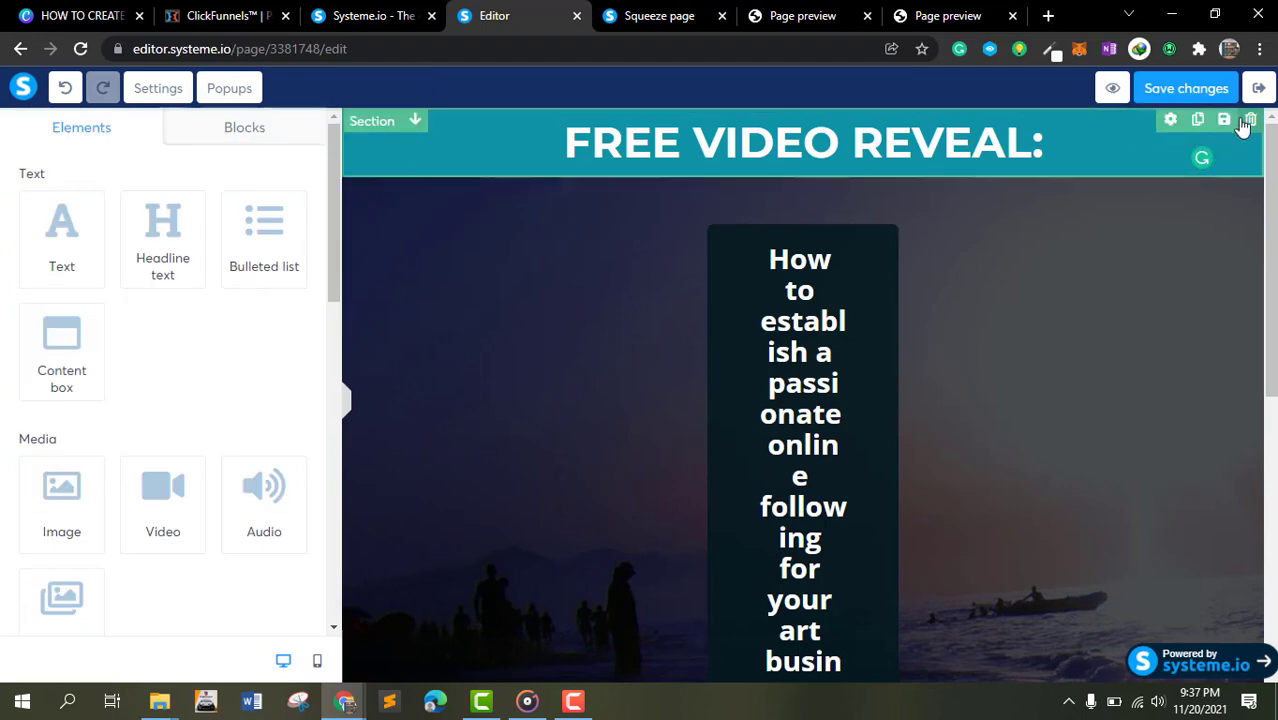
click(1168, 120)
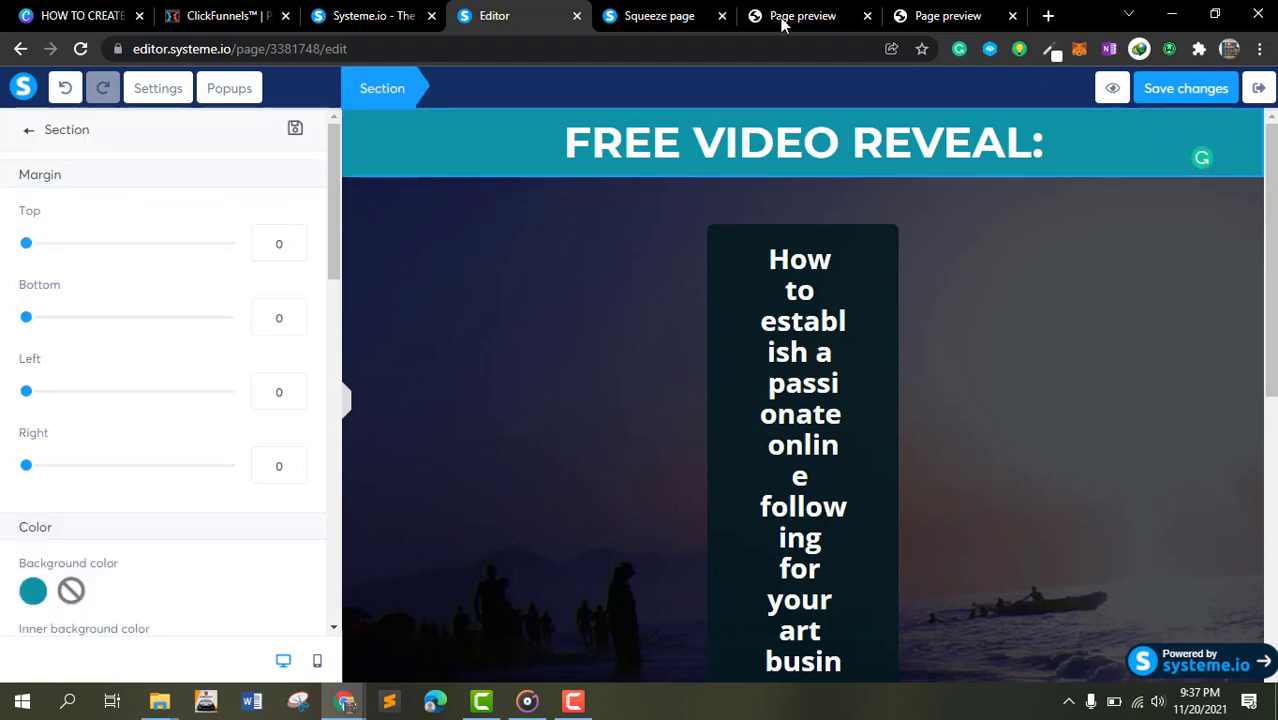
scroll(52, 412, down, 1)
scroll(52, 412, down, 2)
click(38, 378)
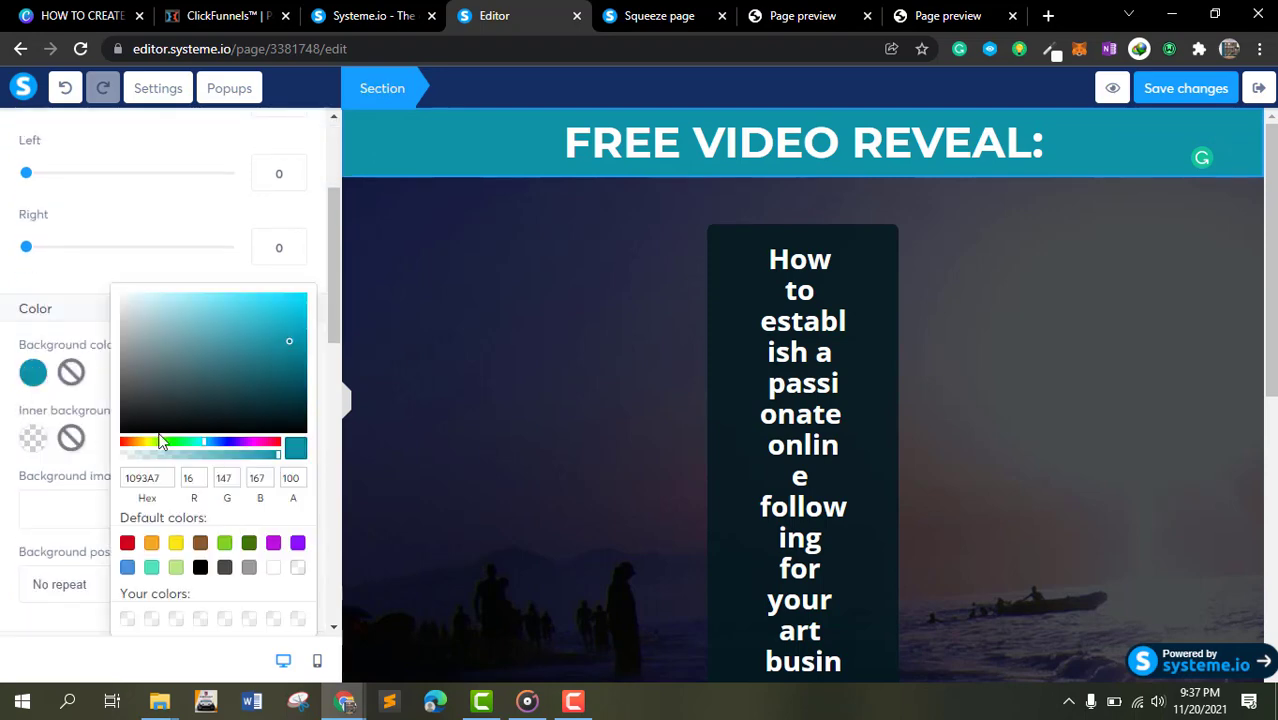
click(127, 544)
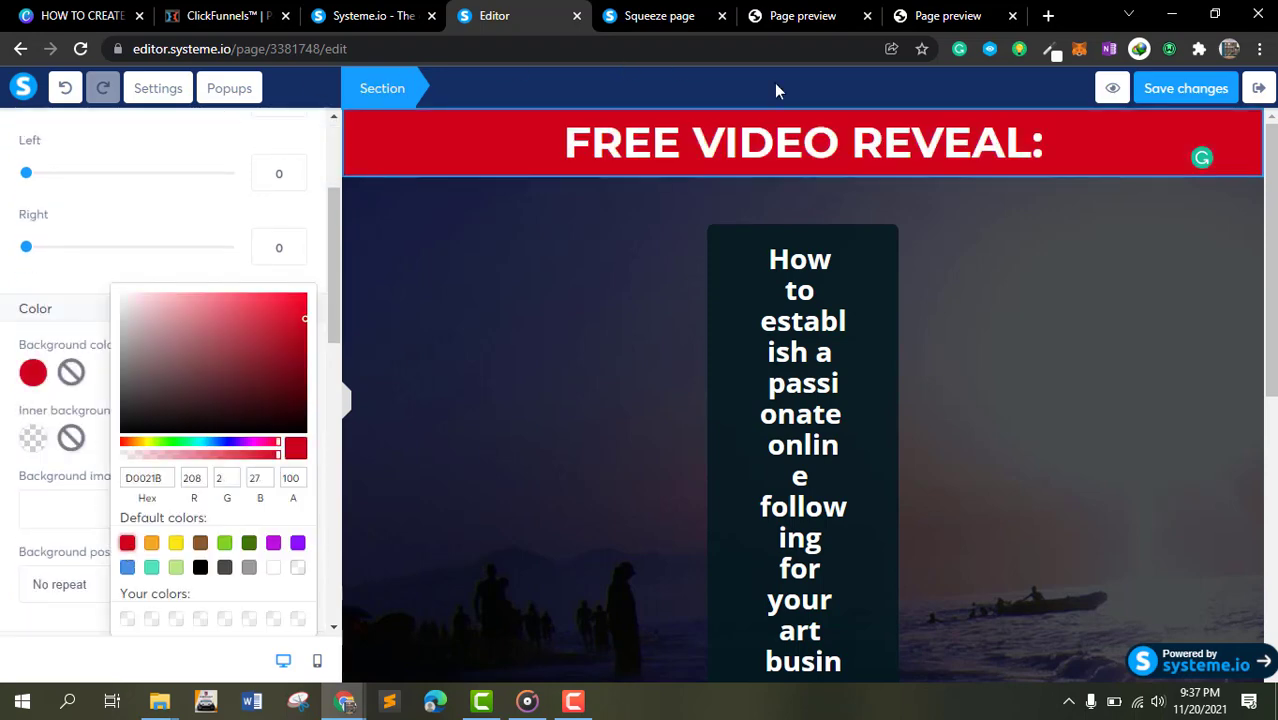
click(868, 246)
- Set the central content box row's background color to the same red
click(888, 251)
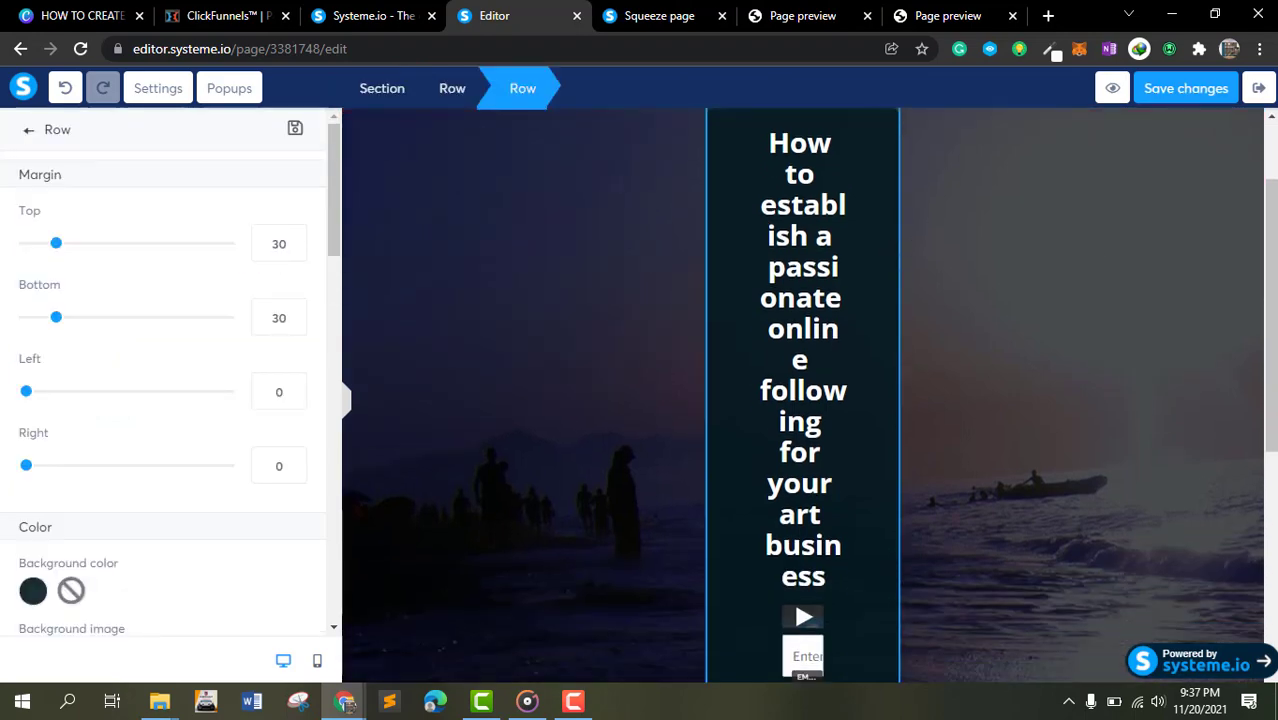
drag(1273, 193, 1272, 132)
mouse_move(847, 238)
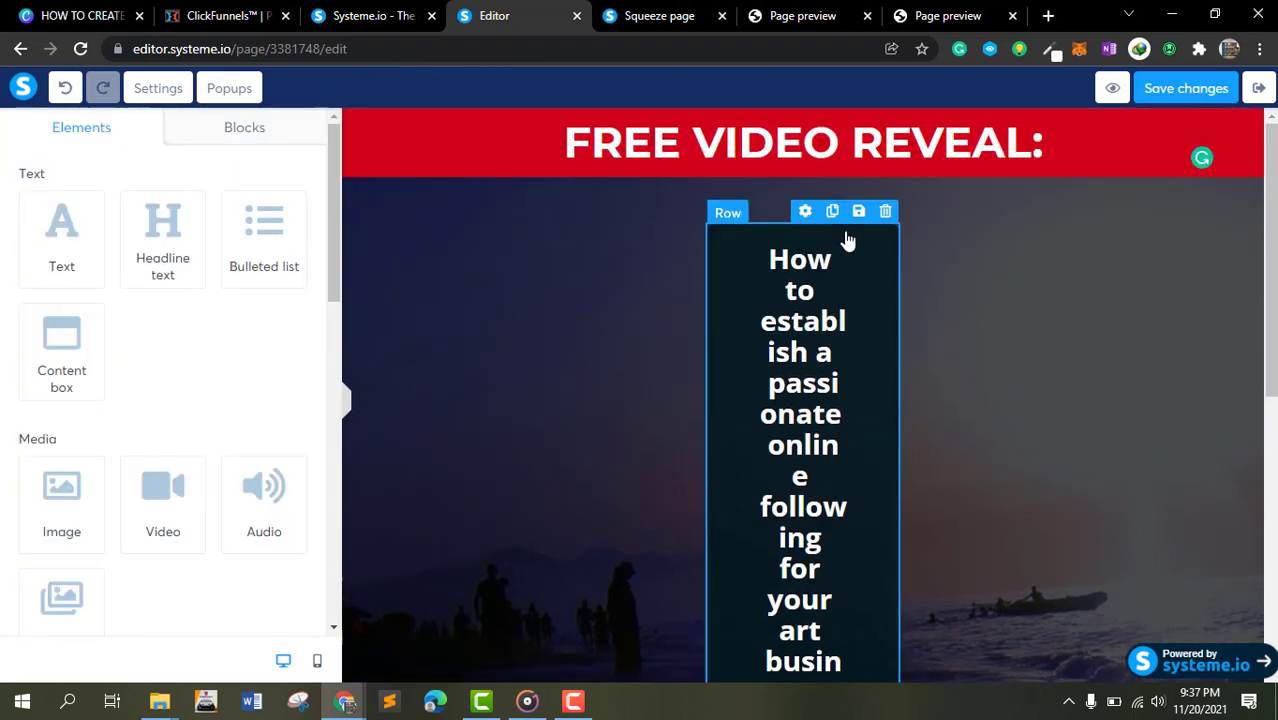
click(806, 212)
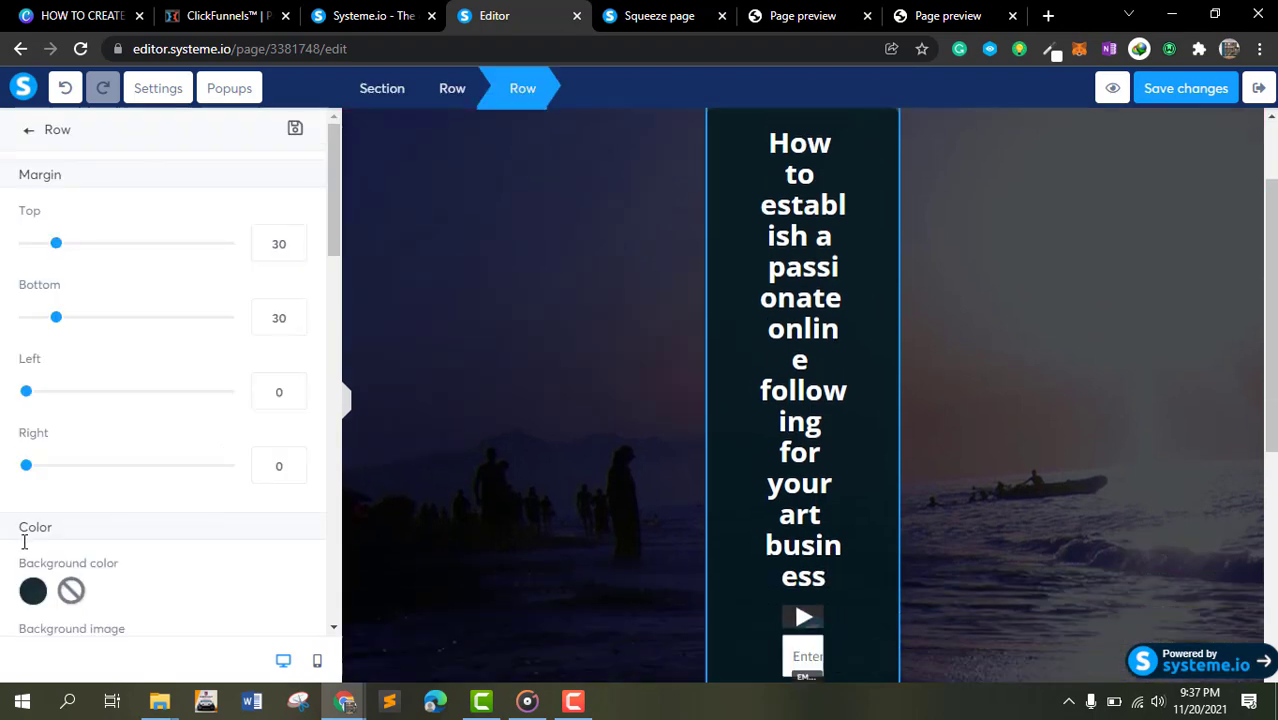
click(33, 591)
scroll(205, 603, down, 2)
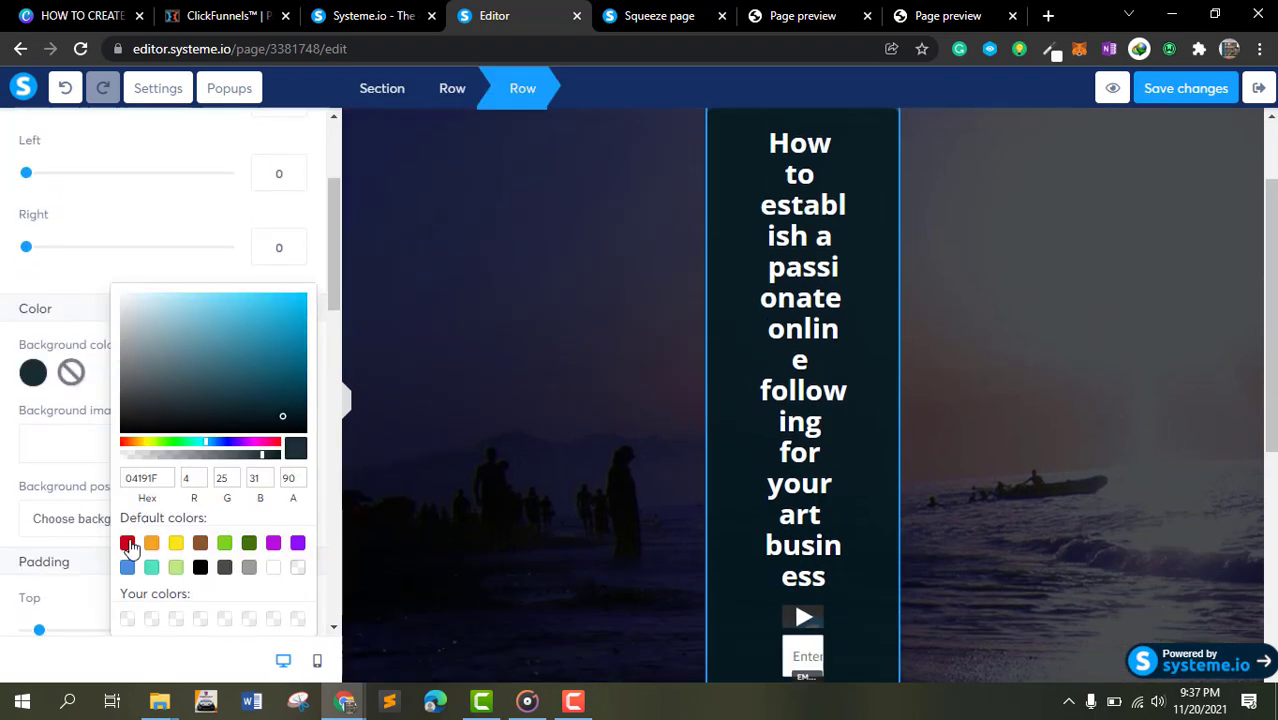
click(128, 545)
click(1049, 309)
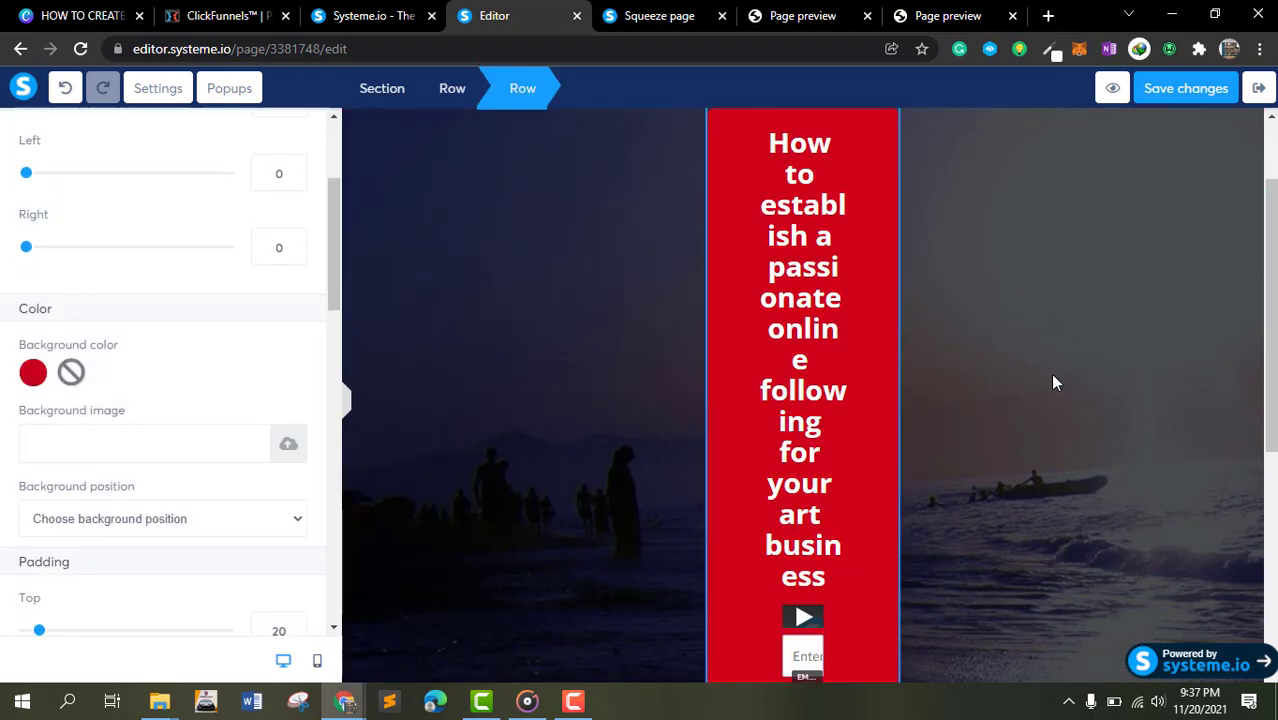
click(586, 286)
- Replace the content box headline with HOW TO MAKE OVER $100 A DAY WITH AFFILIATE MARKETING
scroll(927, 362, down, 5)
scroll(925, 358, up, 2)
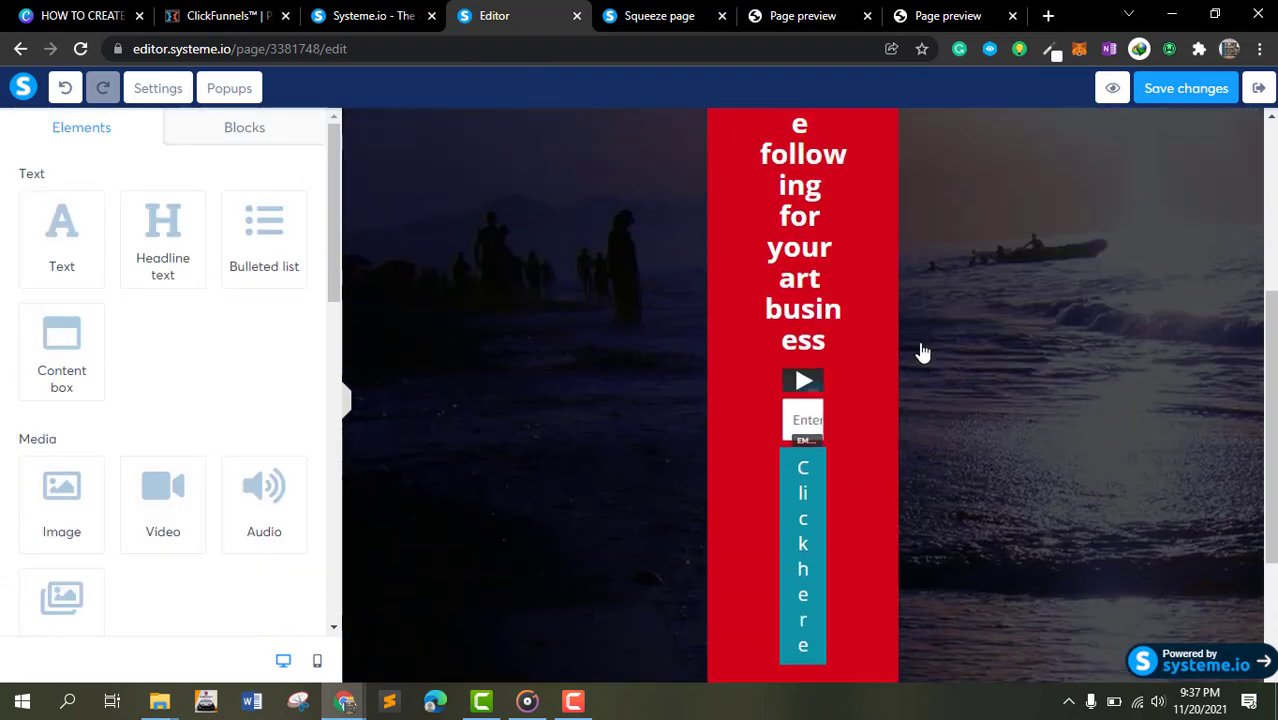
scroll(655, 350, up, 2)
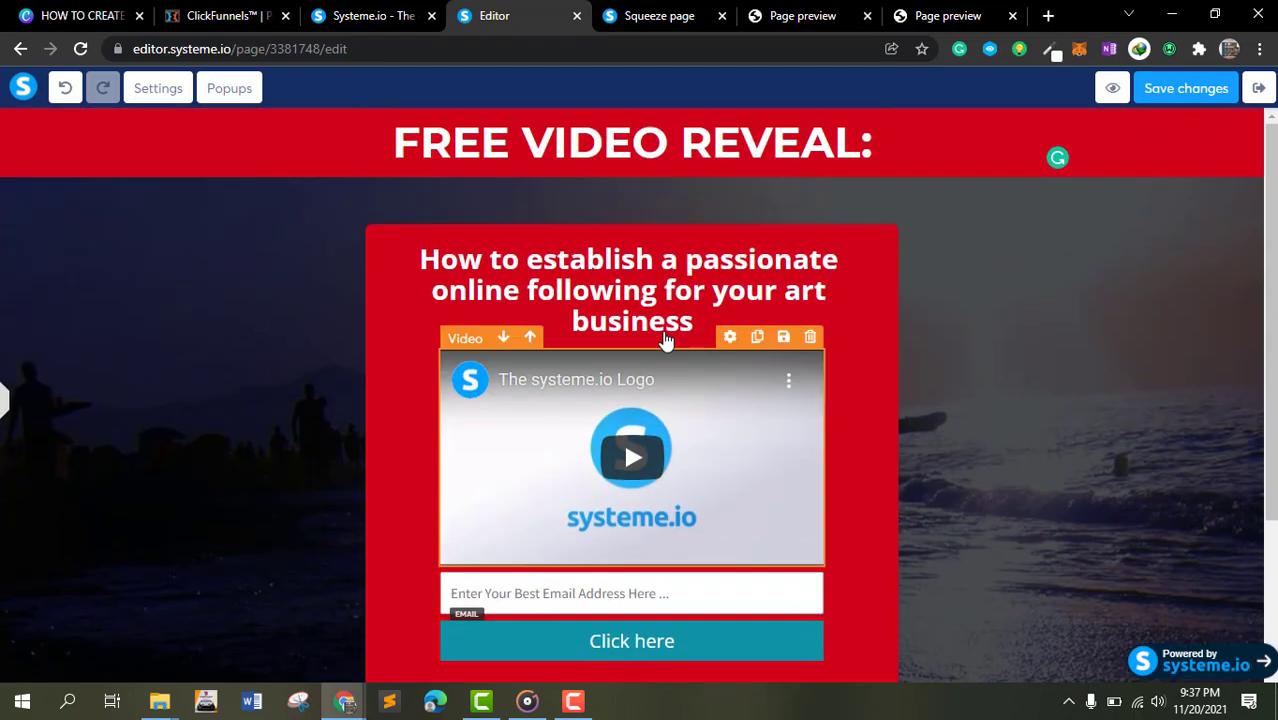
click(645, 298)
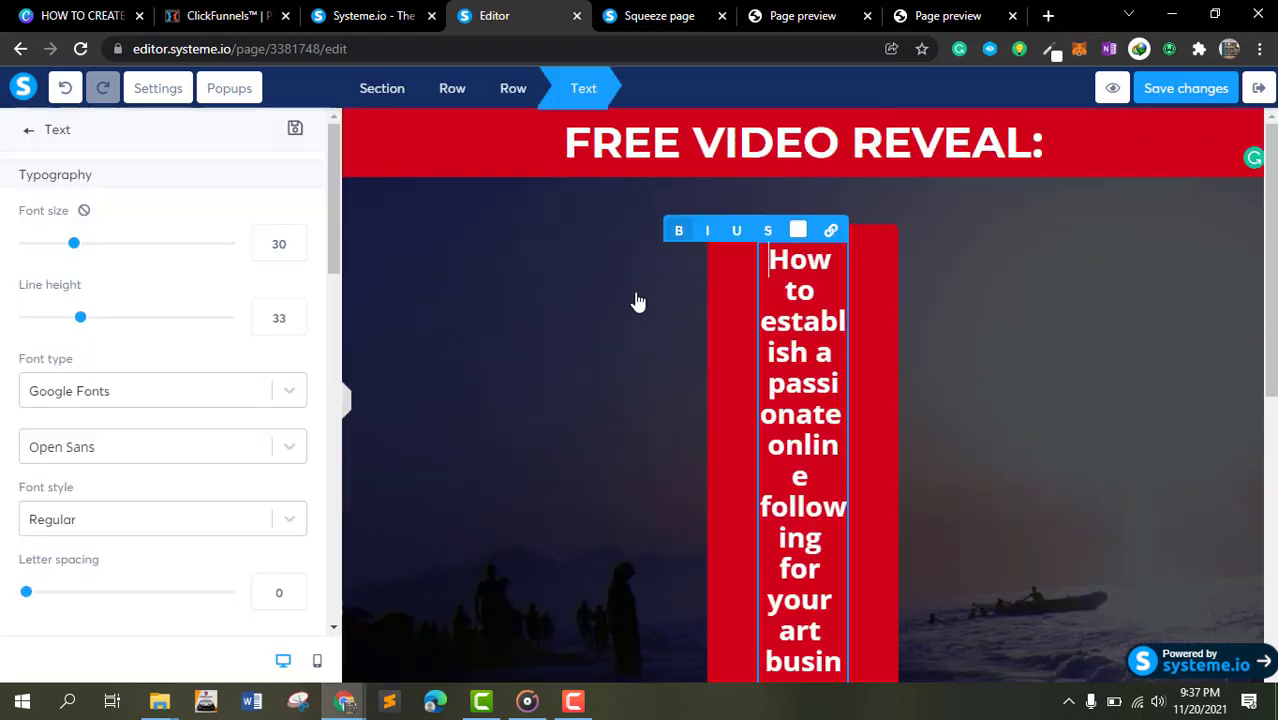
triple_click(812, 323)
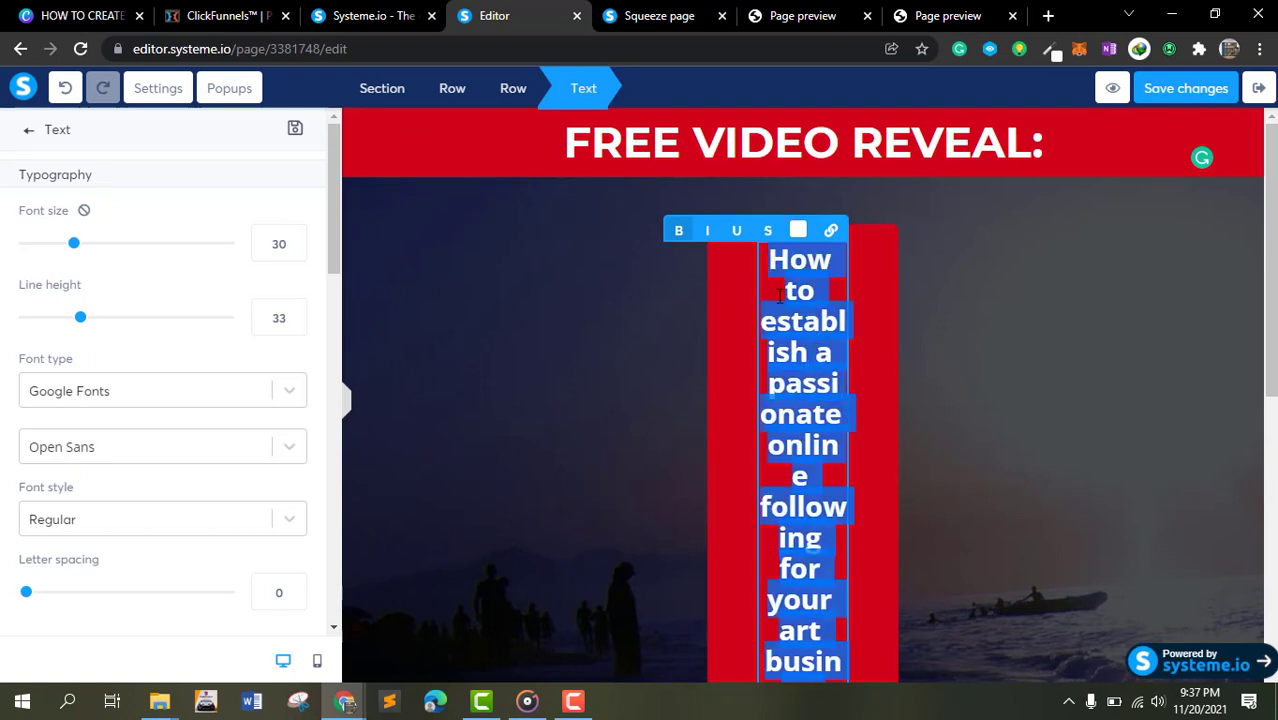
text(HW)
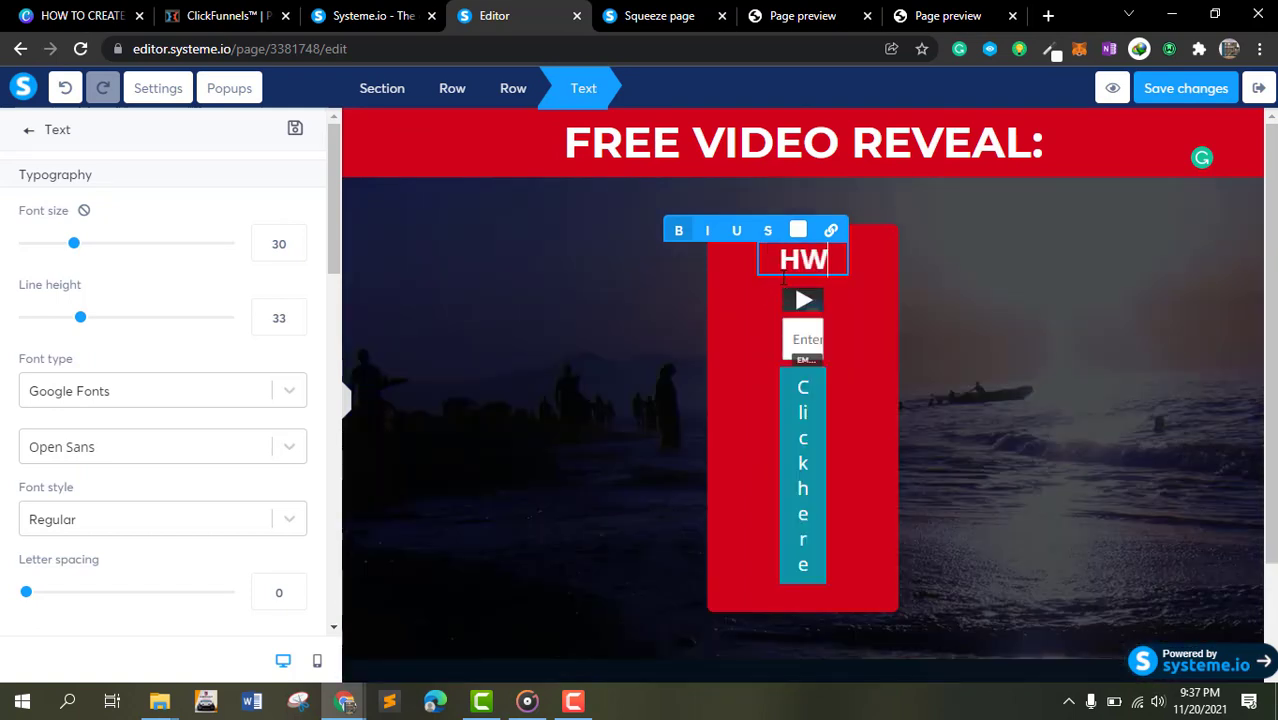
key(BackSpace)
text(OW TO MAE)
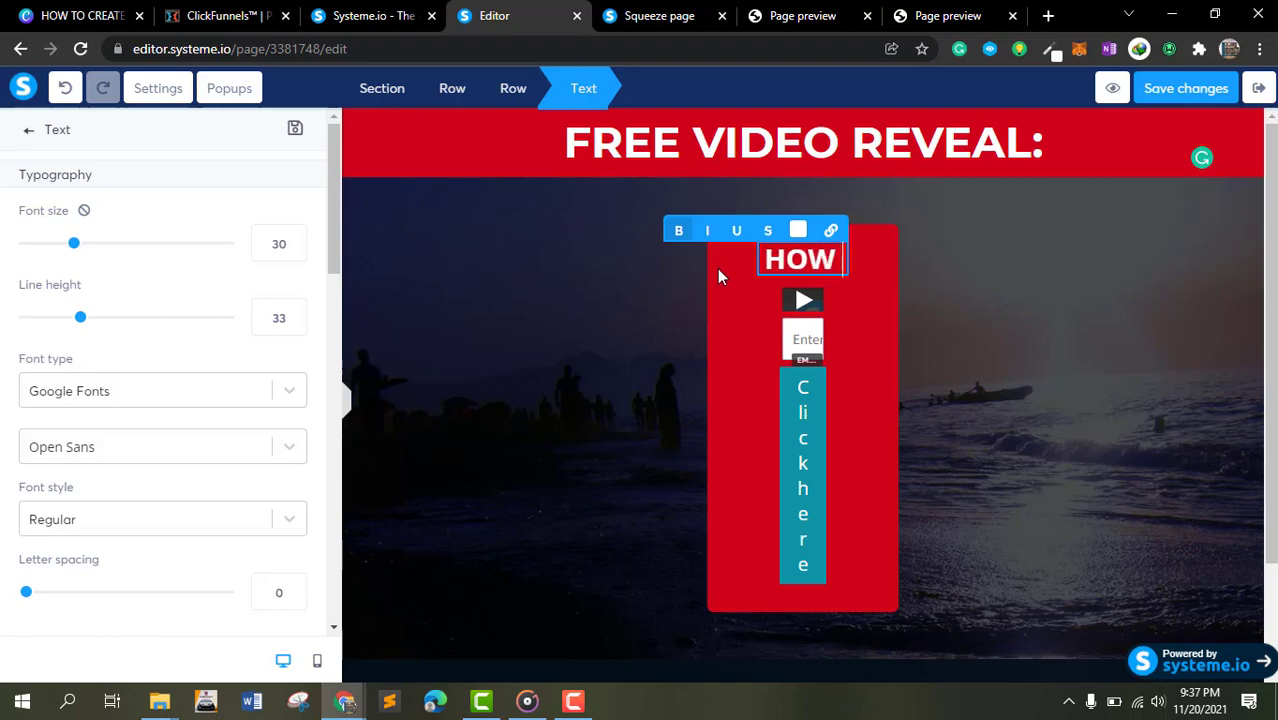
text(K)
key(BackSpace)
key(BackSpace)
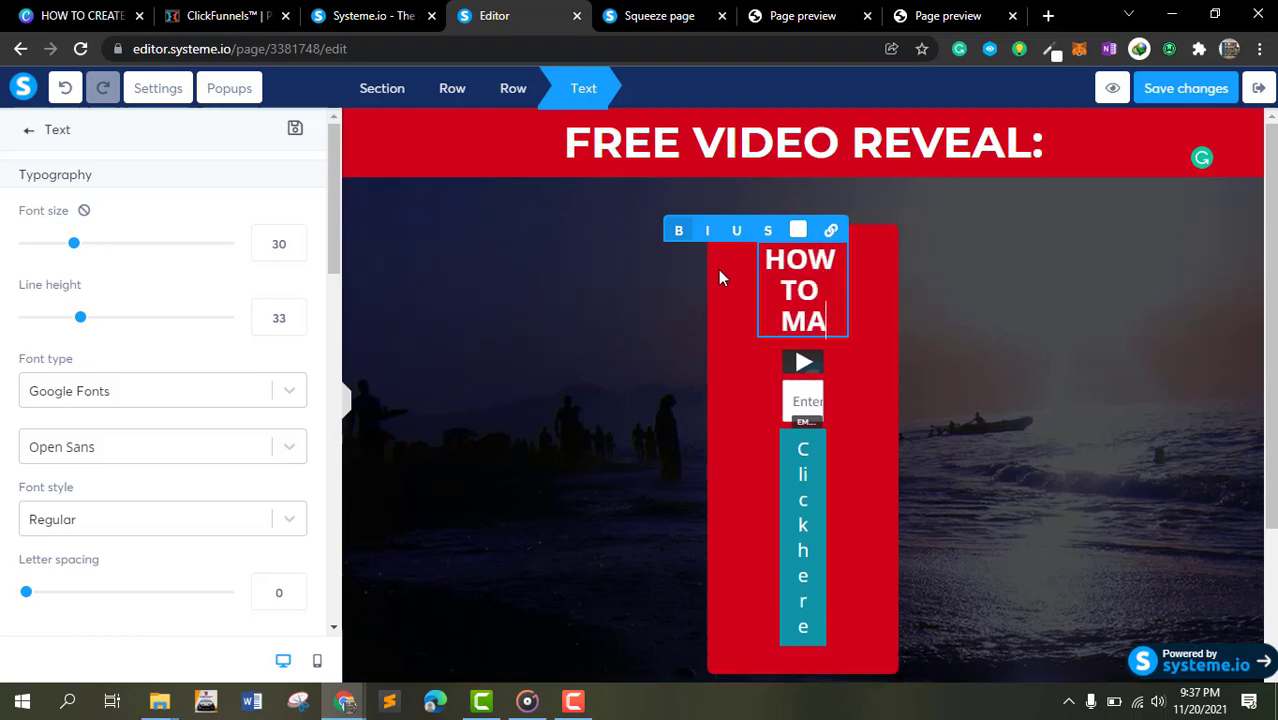
text(KE OVER)
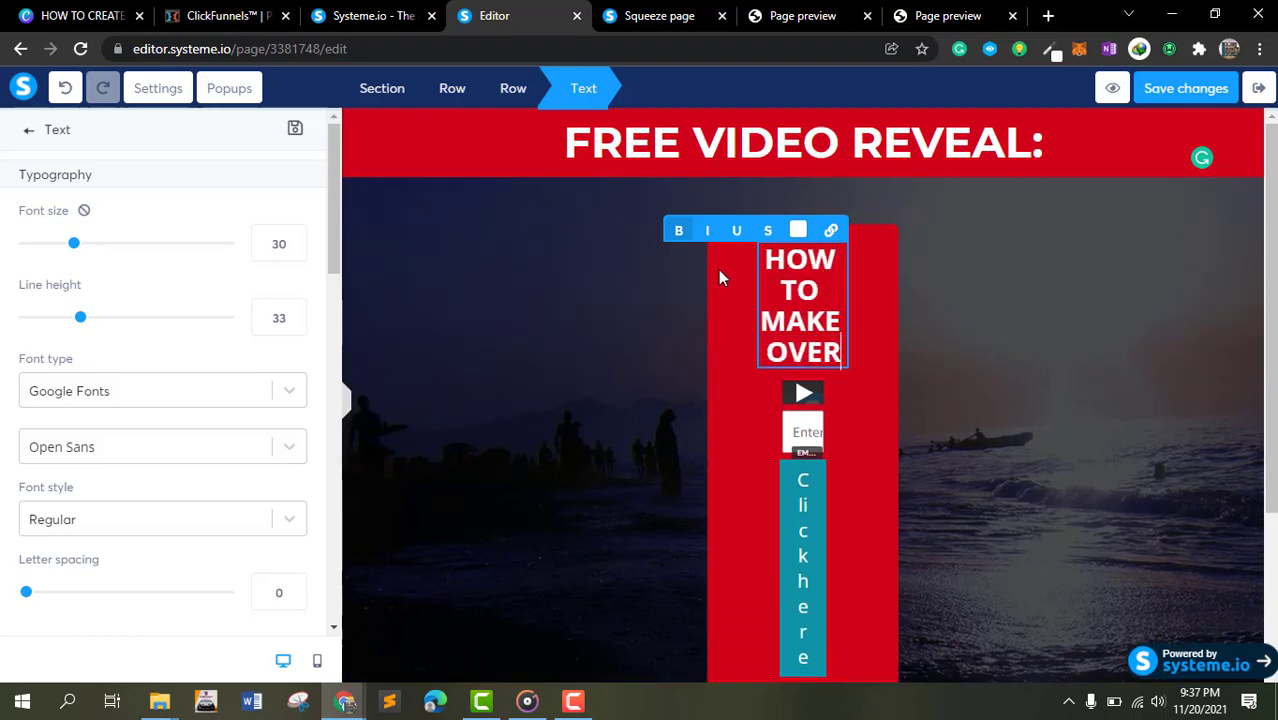
text( 4)
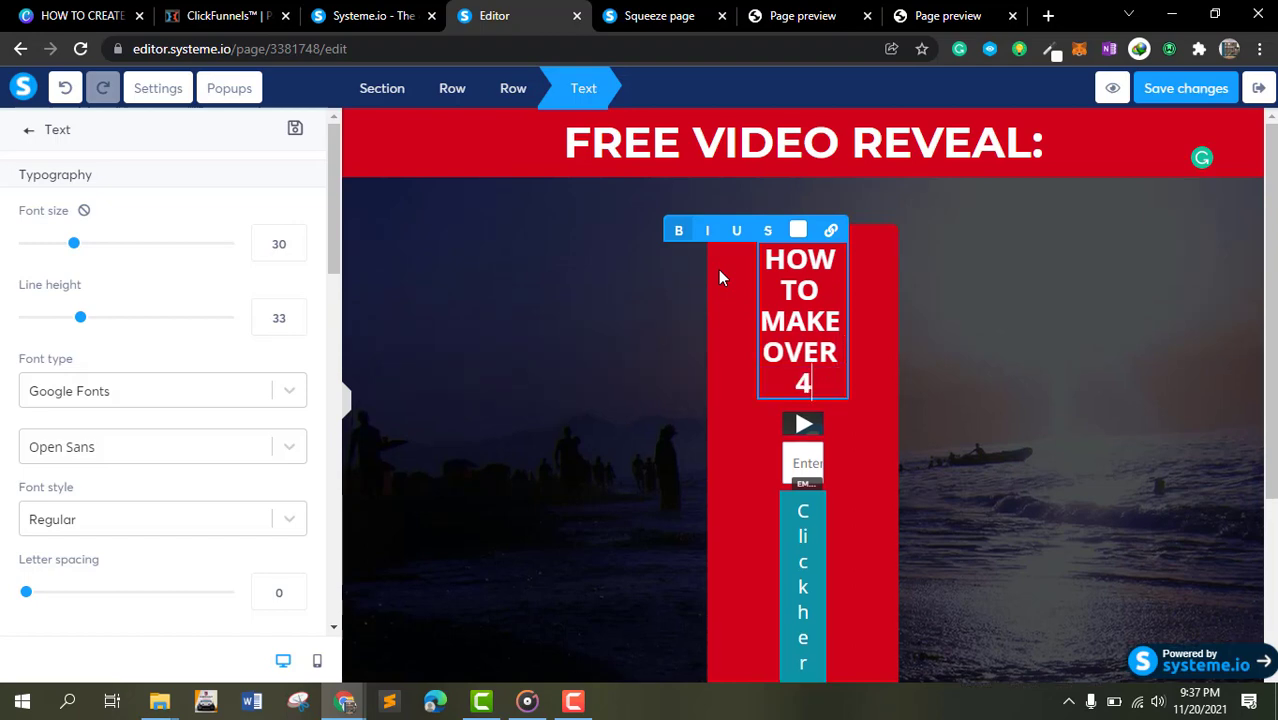
key(BackSpace)
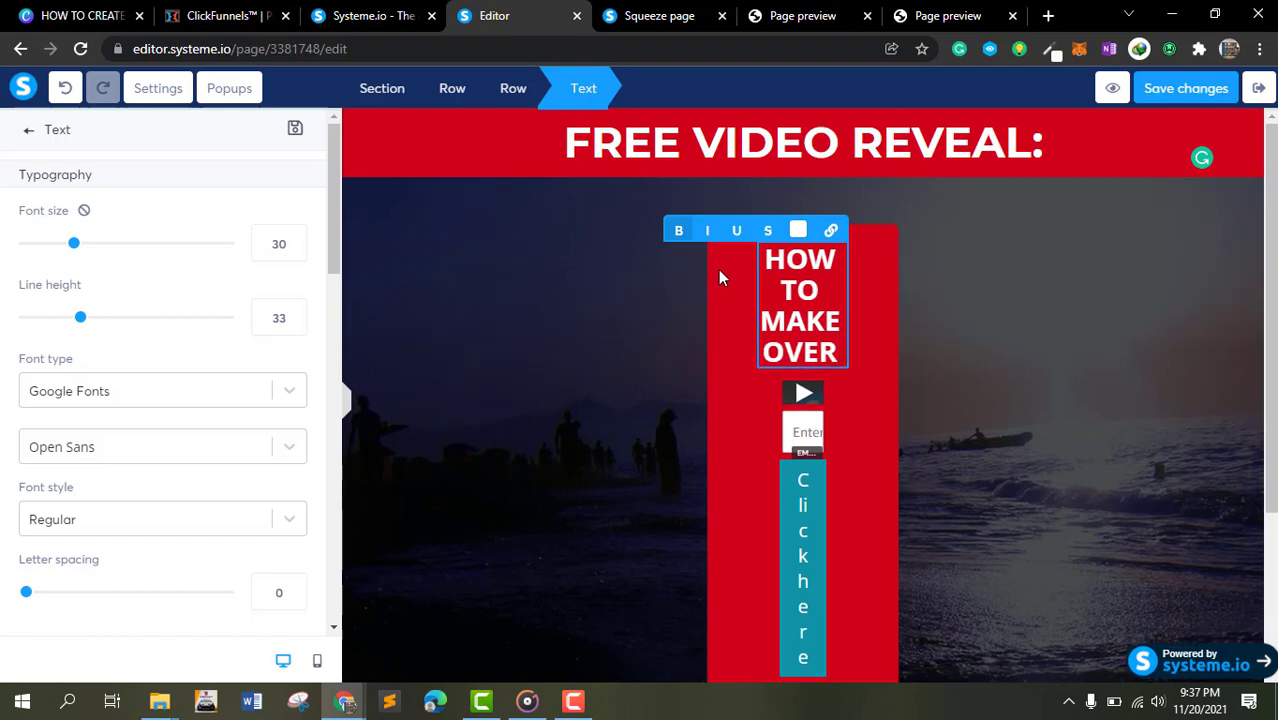
text(%)
key(BackSpace)
text($)
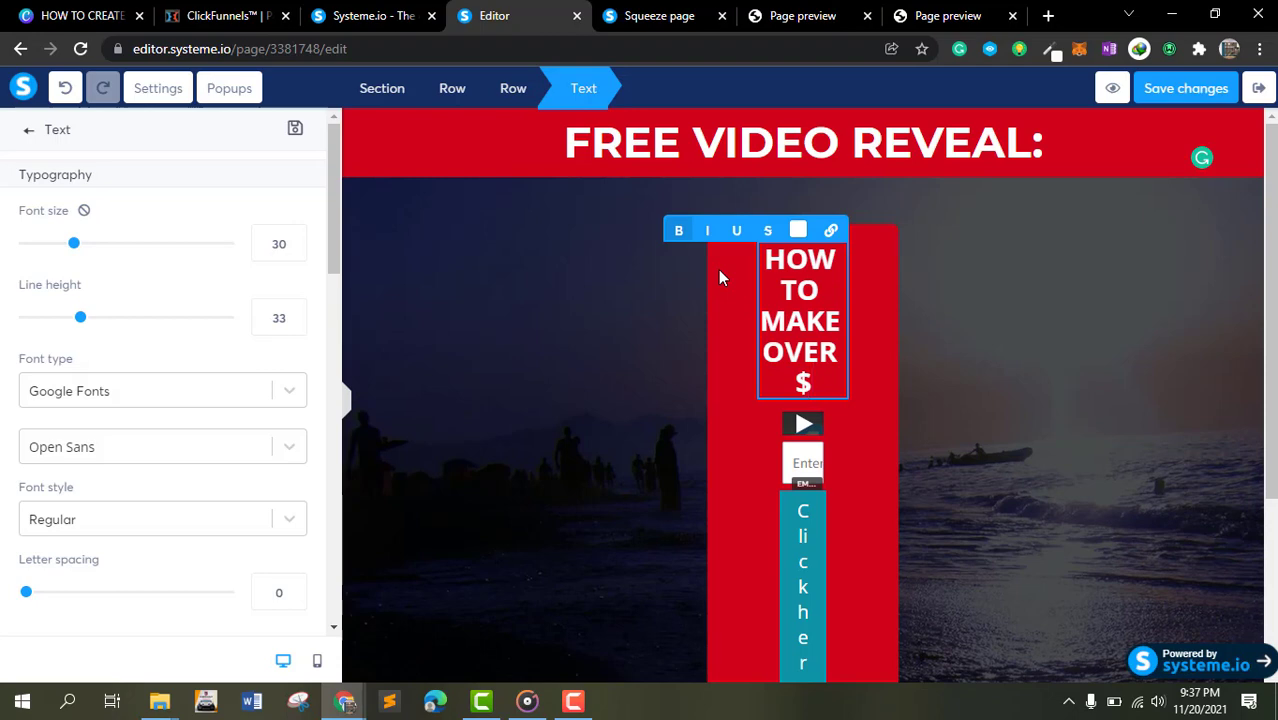
text(100 A D)
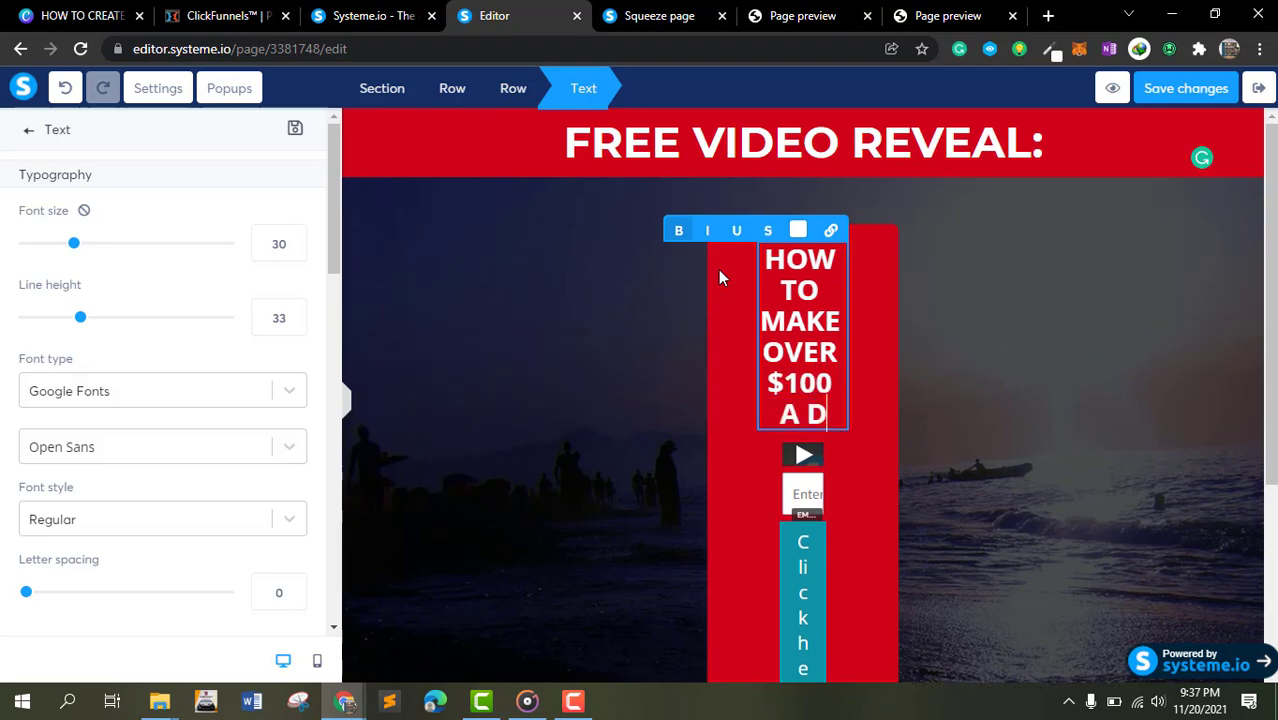
text(AY WIH)
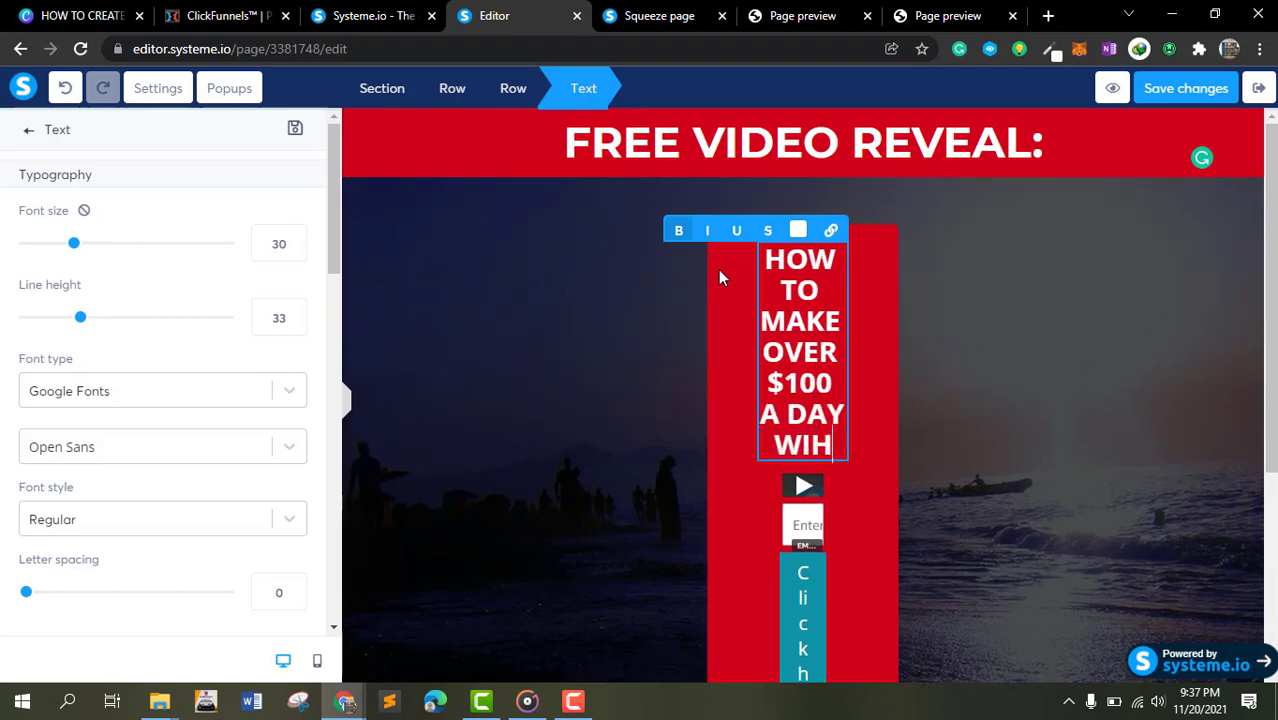
key(BackSpace)
text(TH A)
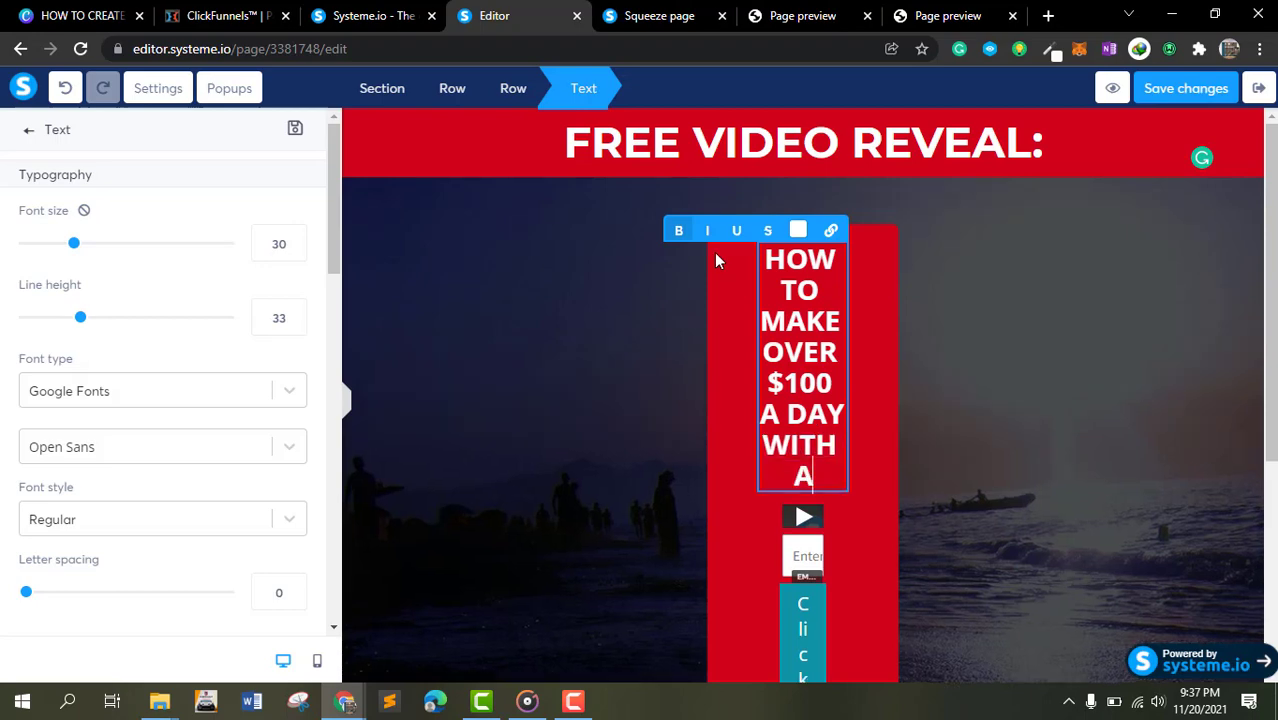
text(FFILAITE)
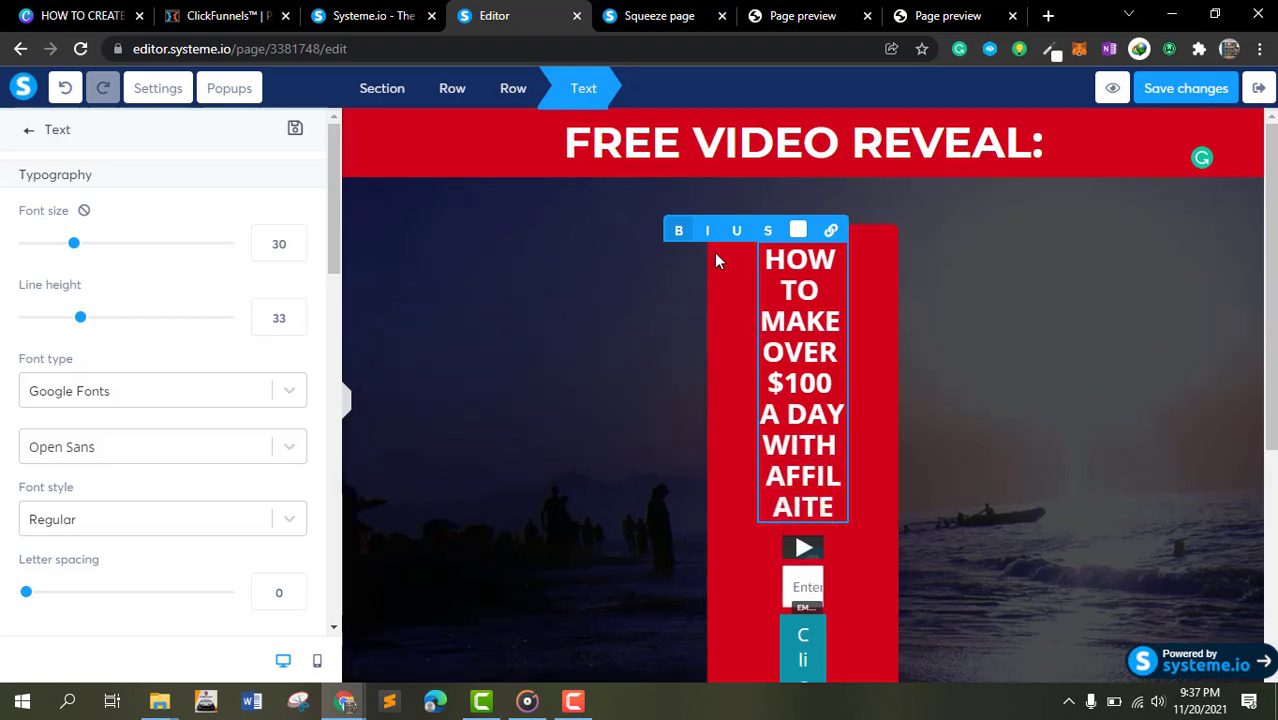
key(BackSpace)
key(BackSpace)
key(BackSpace)
key(BackSpace)
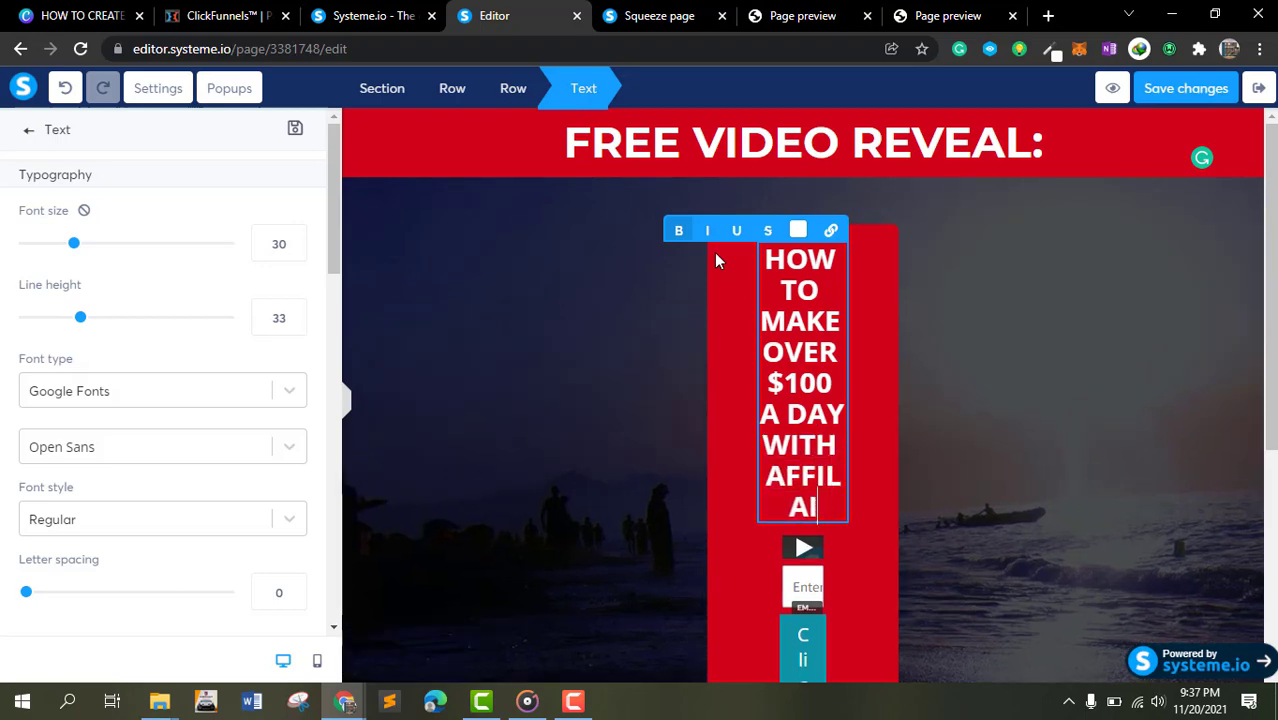
text(IARE)
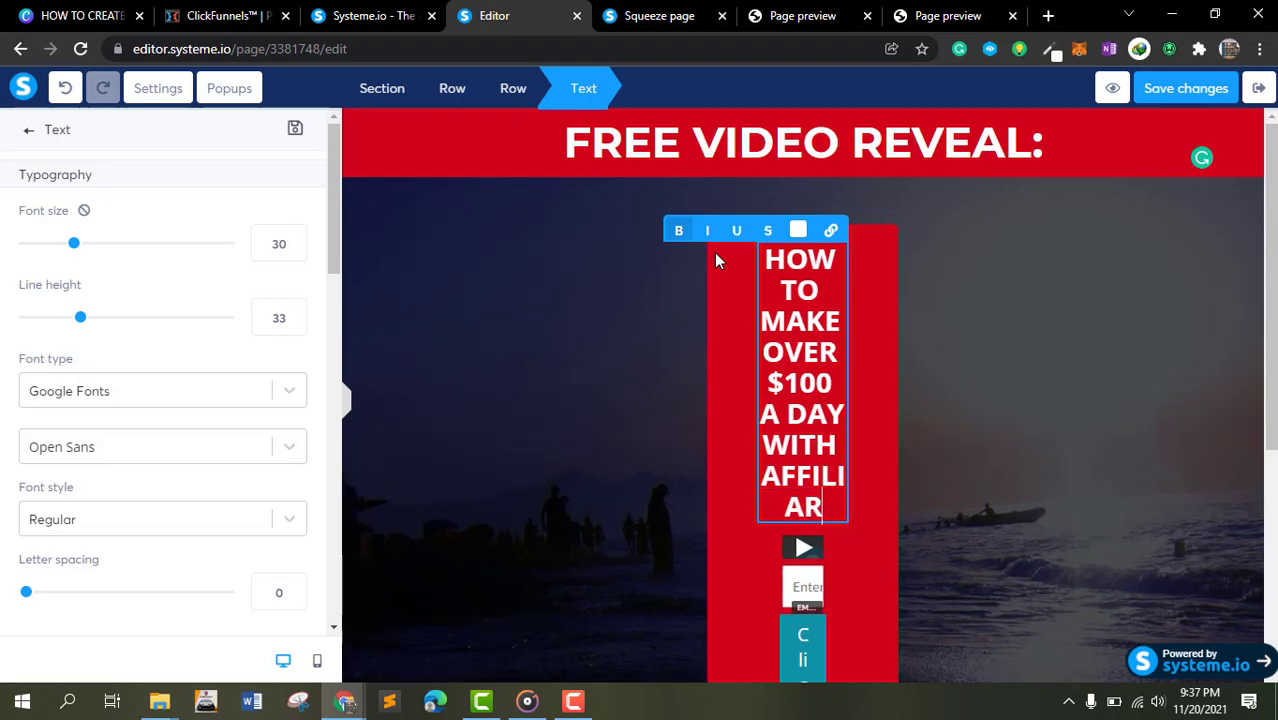
key(BackSpace)
key(BackSpace)
key(BackSpace)
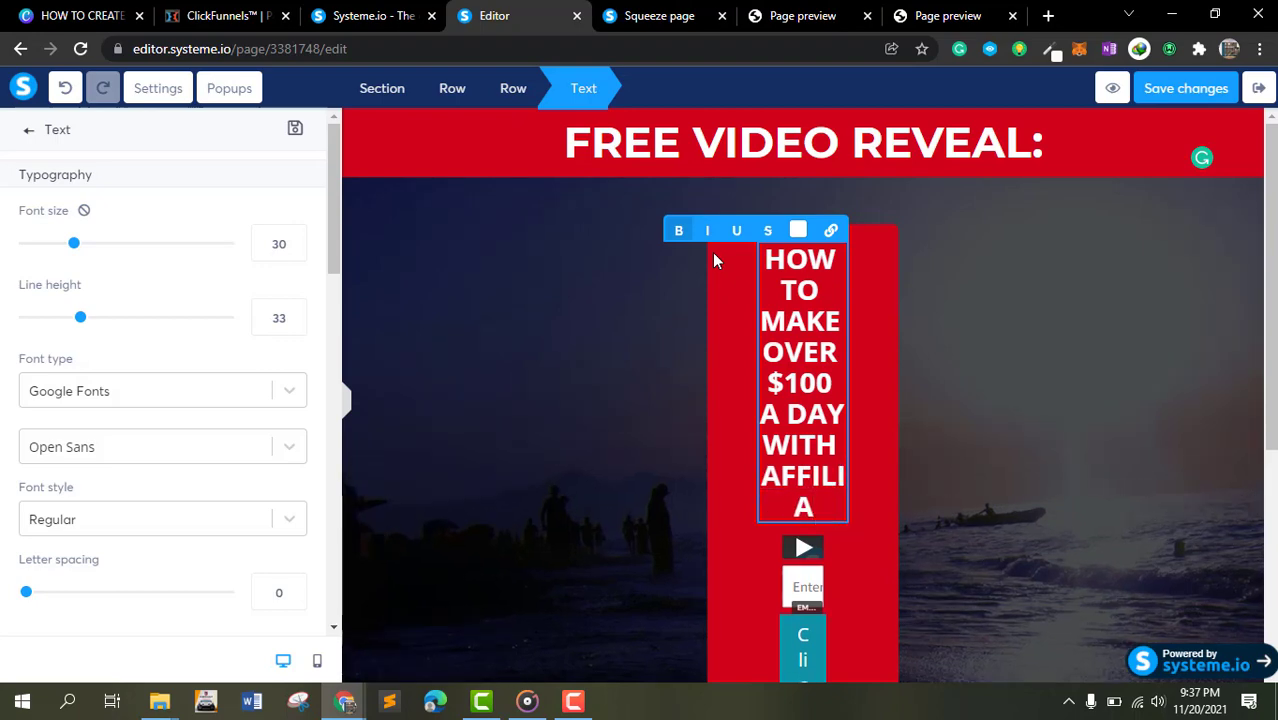
text(TE MARK)
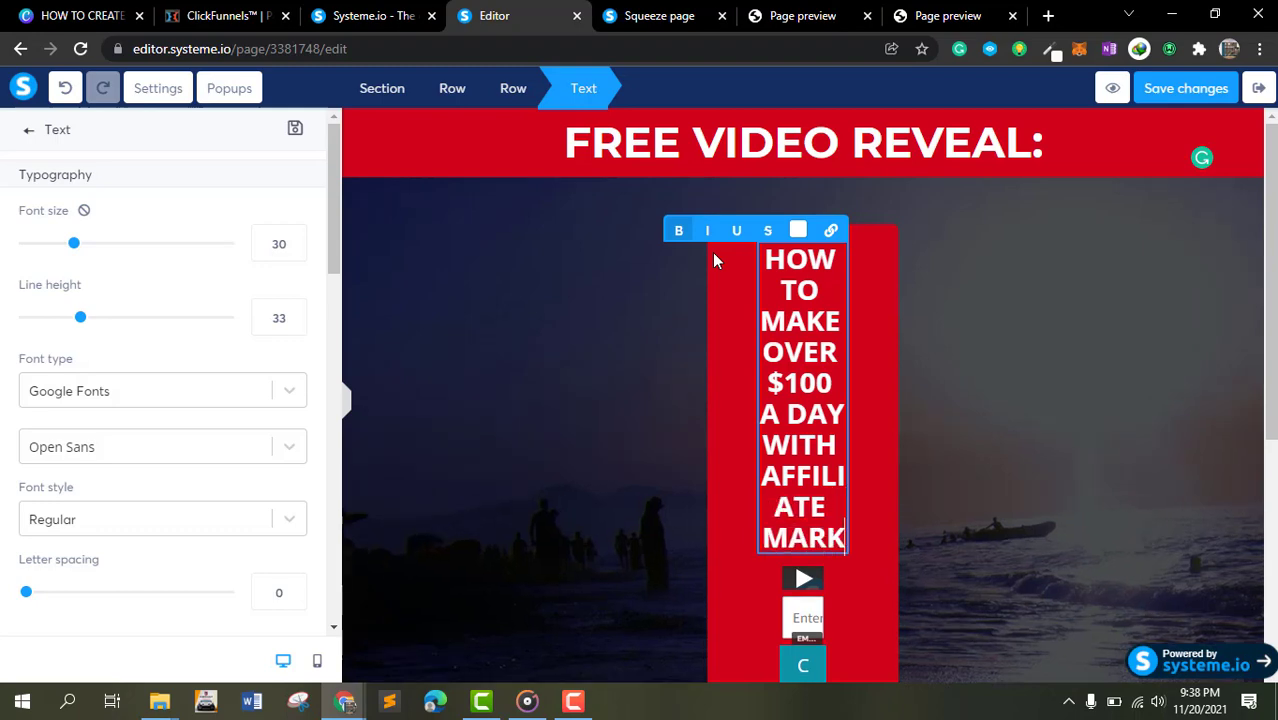
text(ETING)
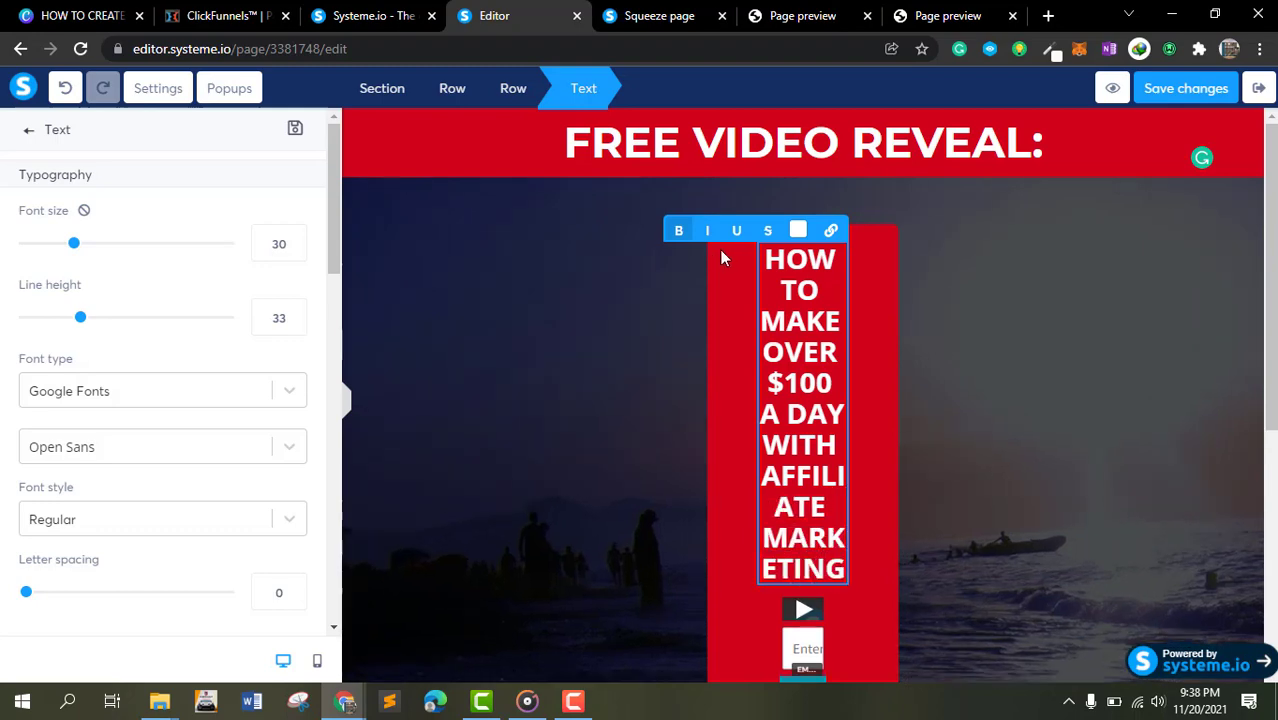
- Switch to the mobile view and examine the new headline's text settings
click(346, 406)
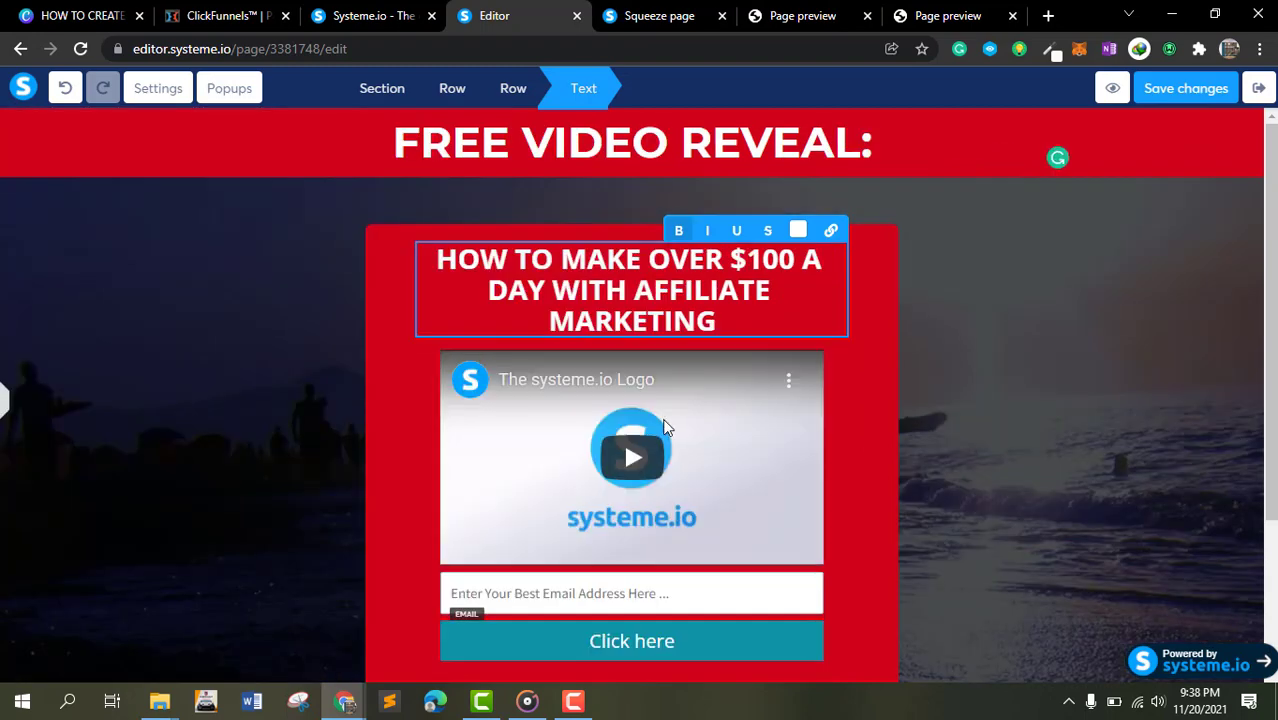
click(700, 295)
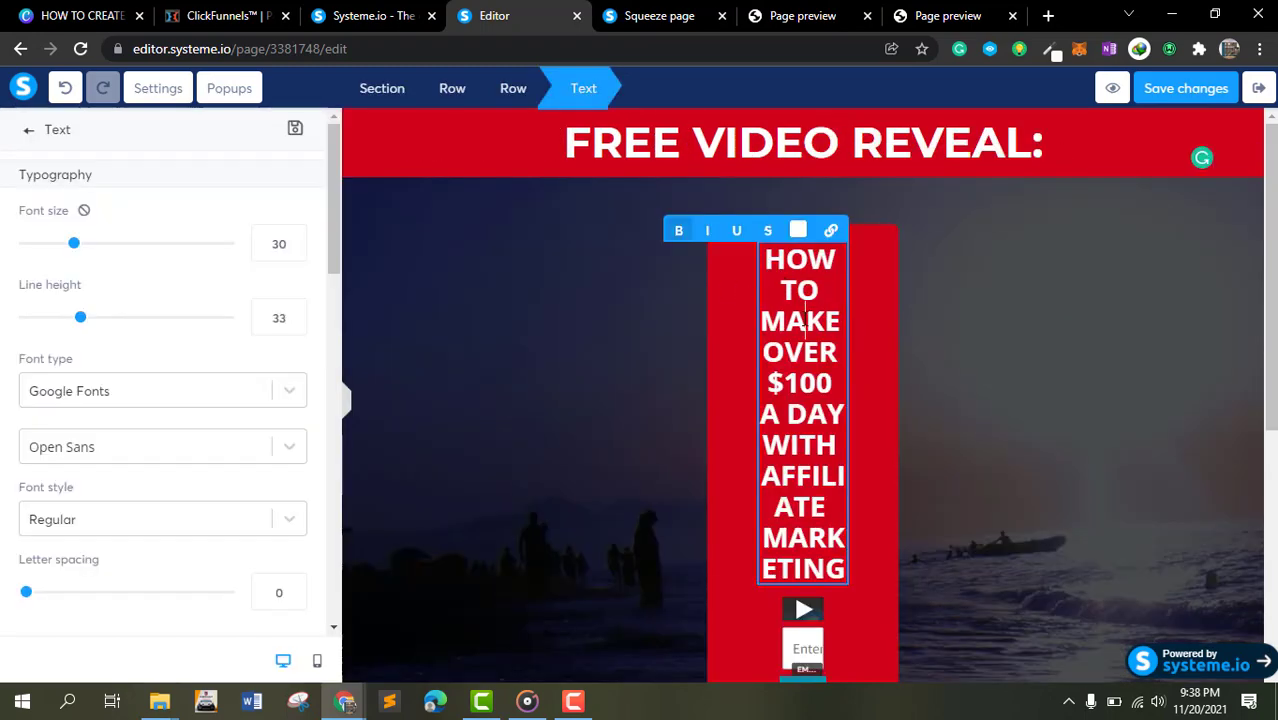
triple_click(805, 320)
click(317, 661)
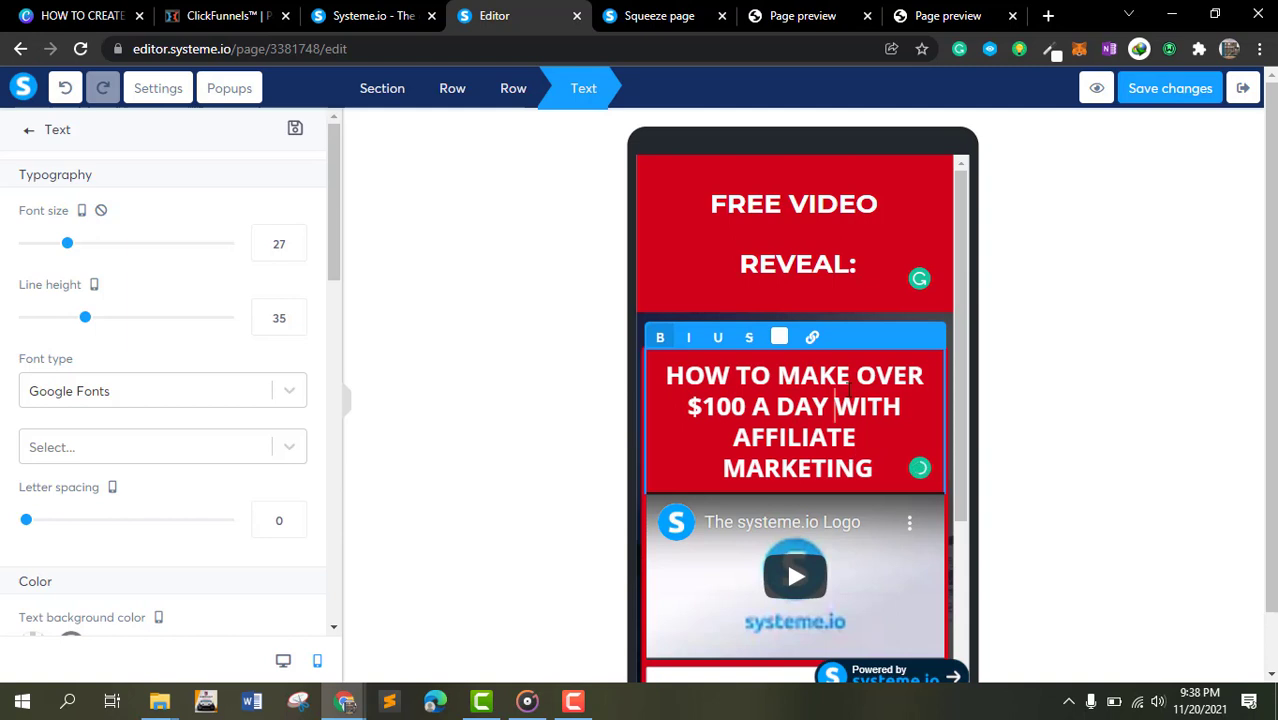
click(1025, 311)
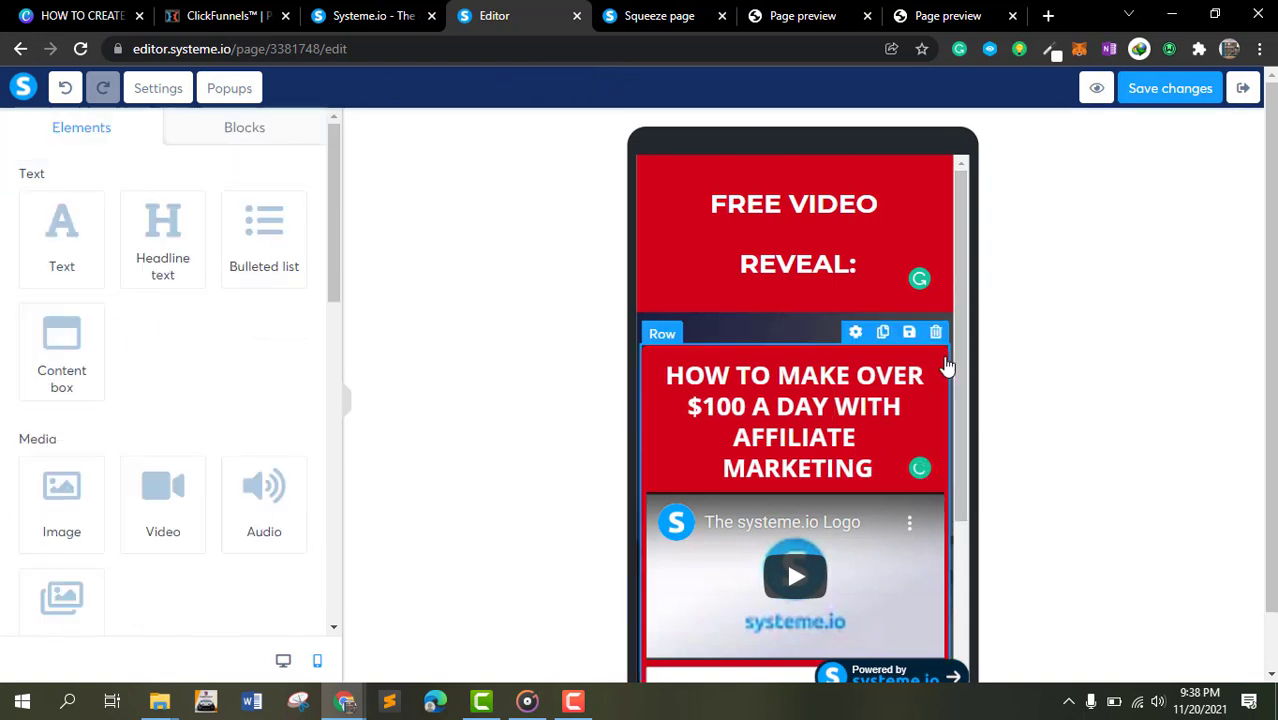
click(944, 365)
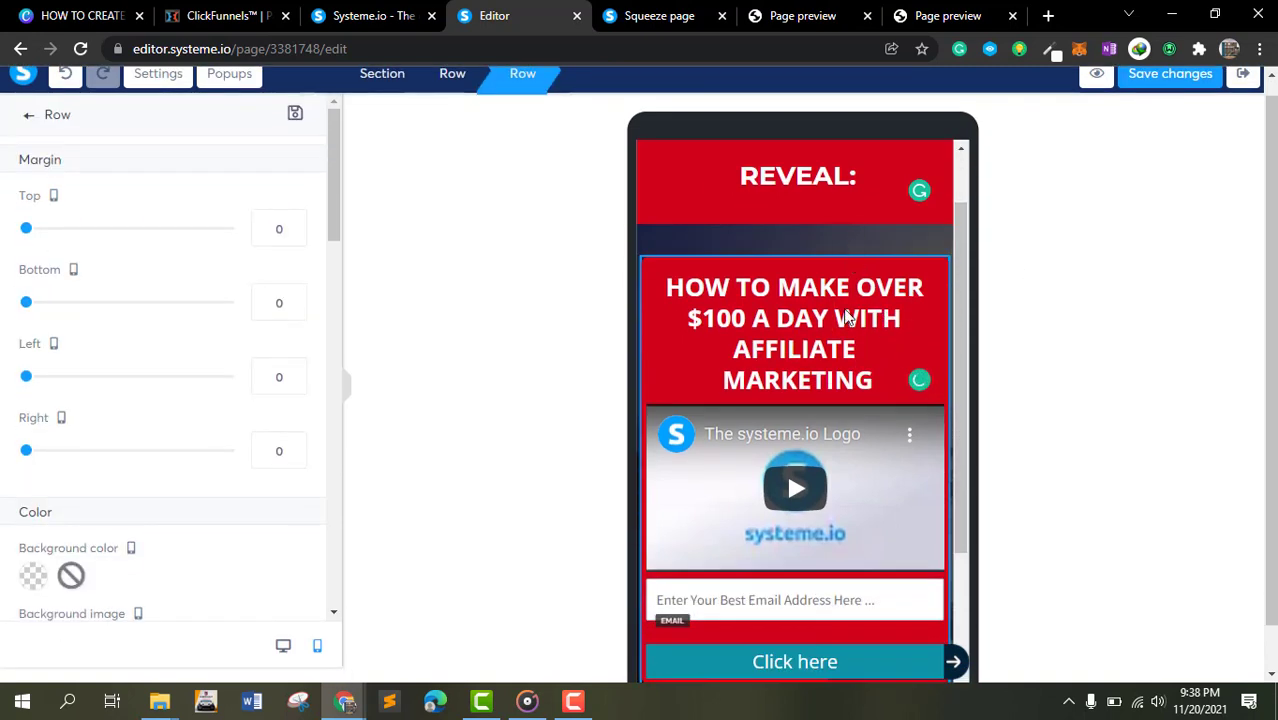
click(887, 288)
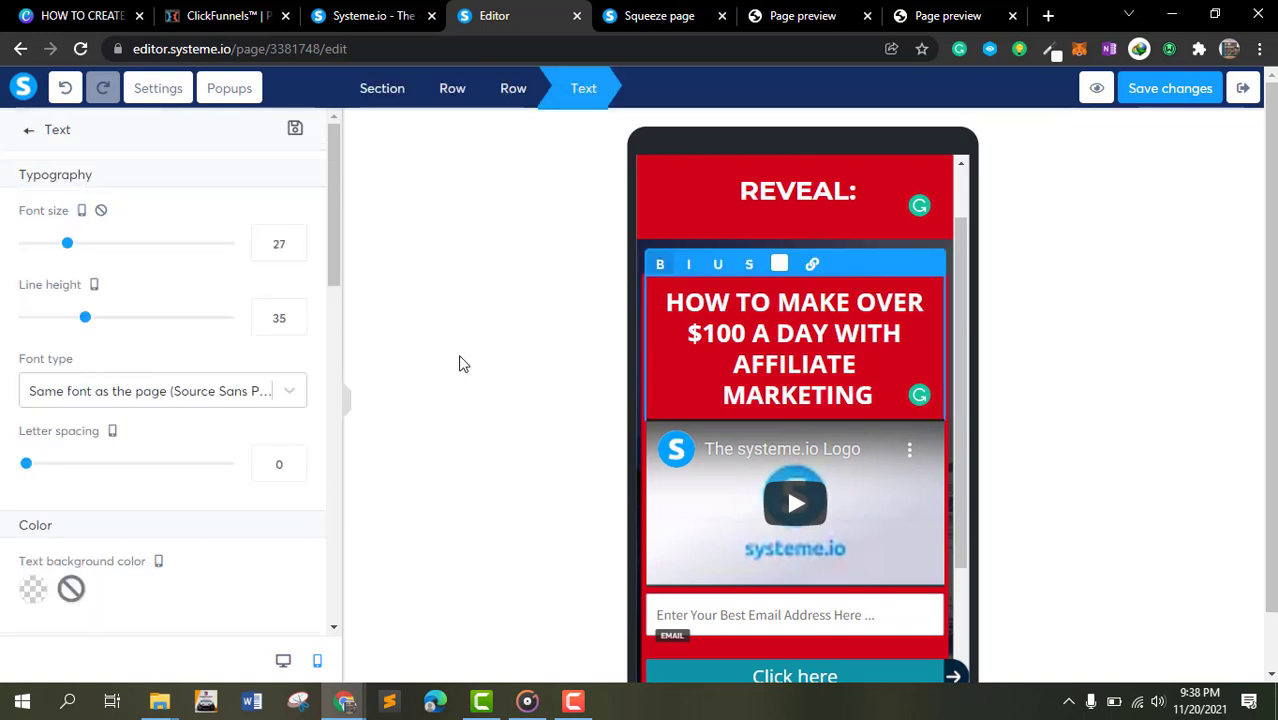
scroll(51, 528, down, 7)
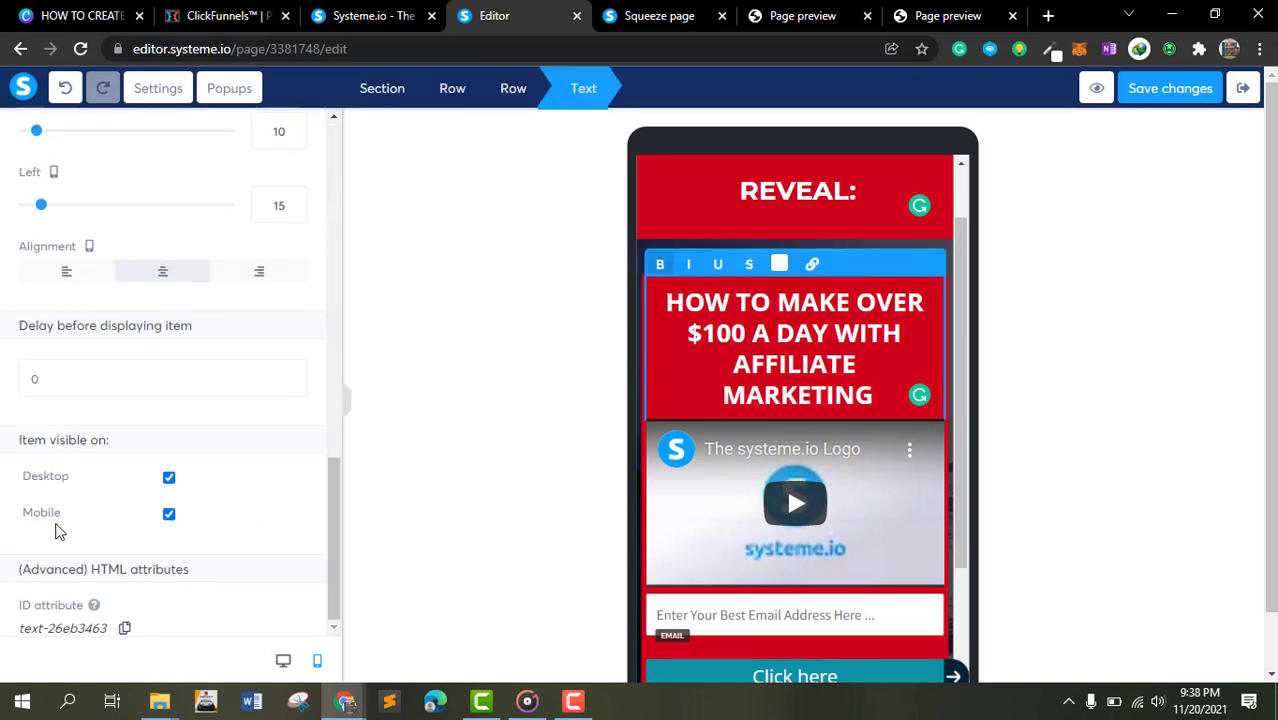
scroll(55, 528, up, 6)
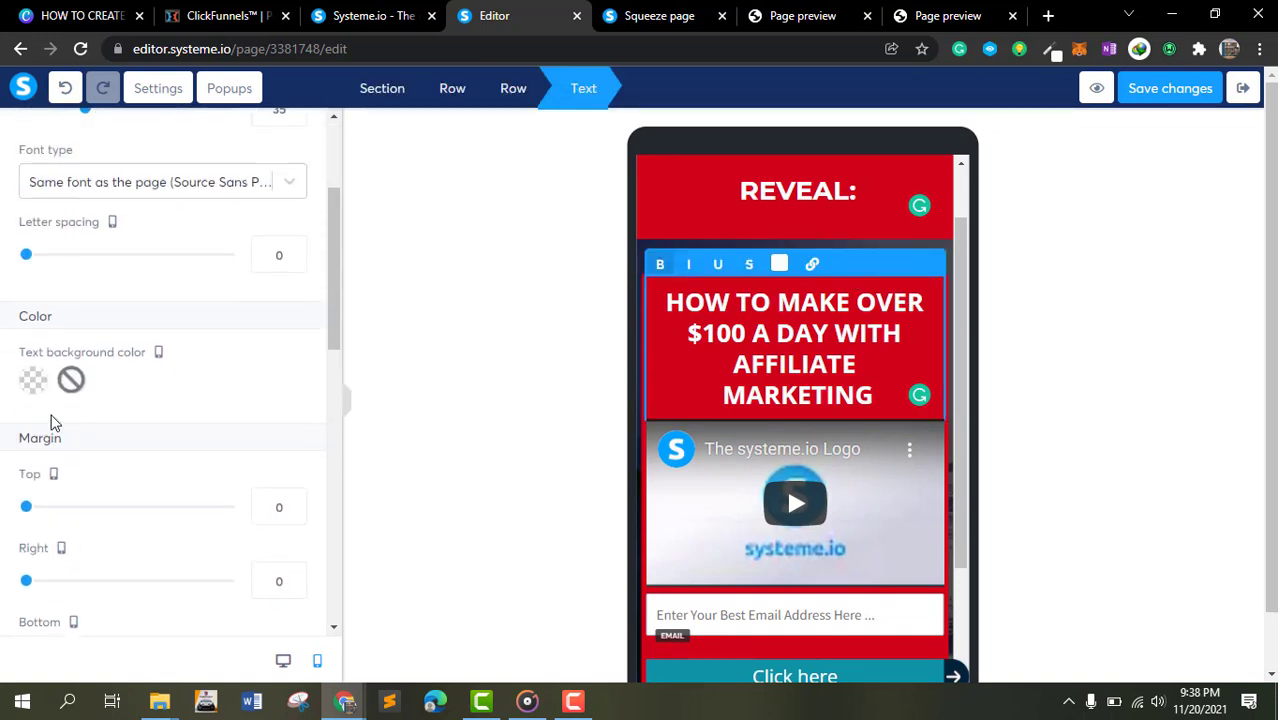
scroll(55, 423, up, 2)
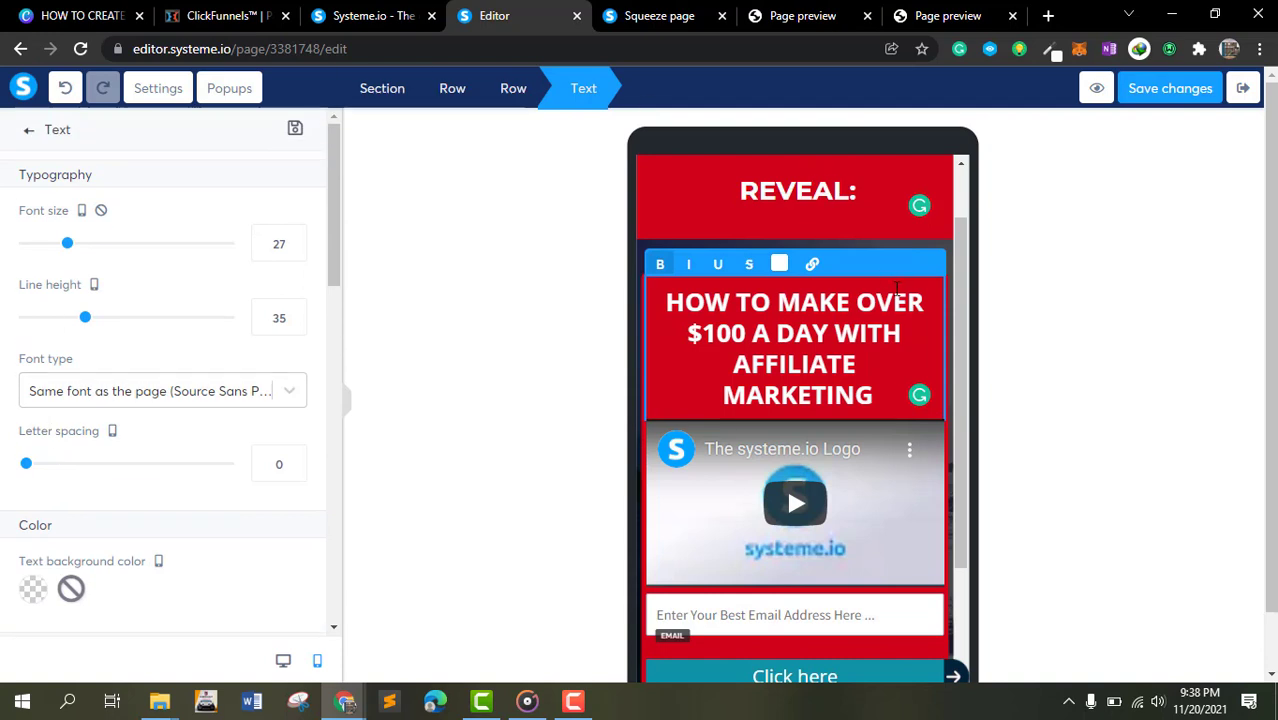
- Examine the content row's settings in mobile view, then return to desktop view and select that row
click(1030, 348)
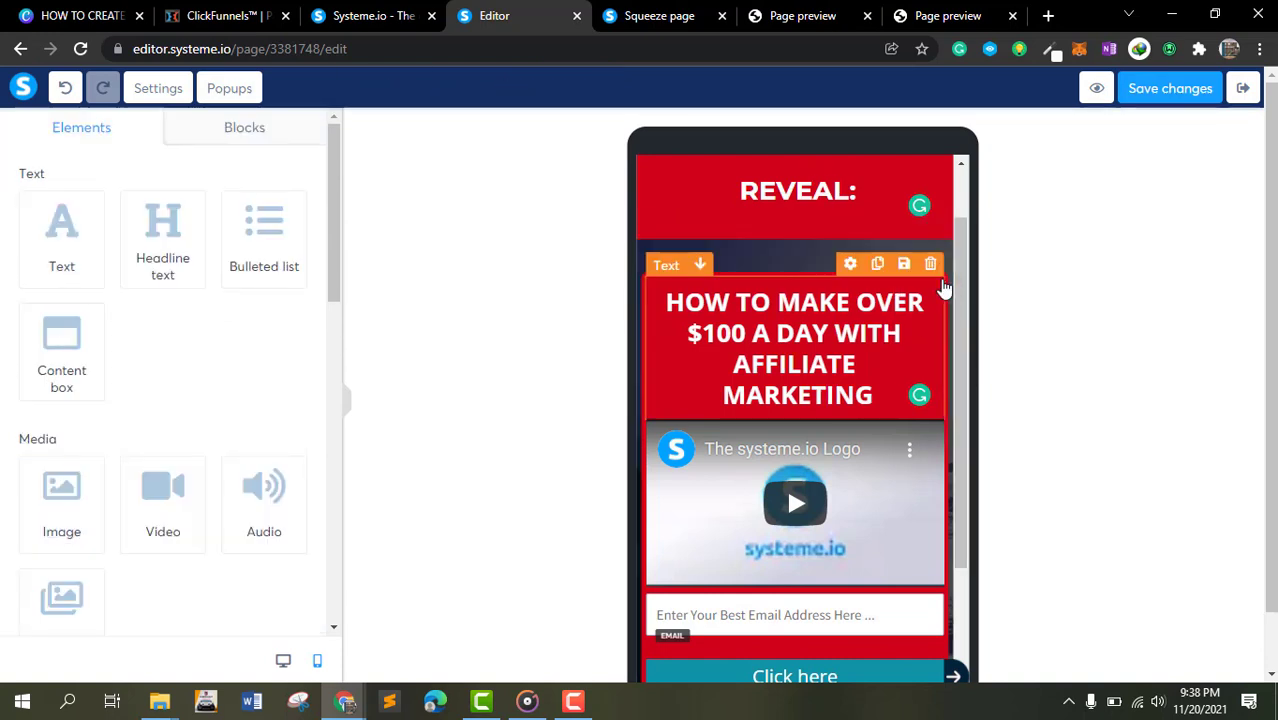
click(926, 280)
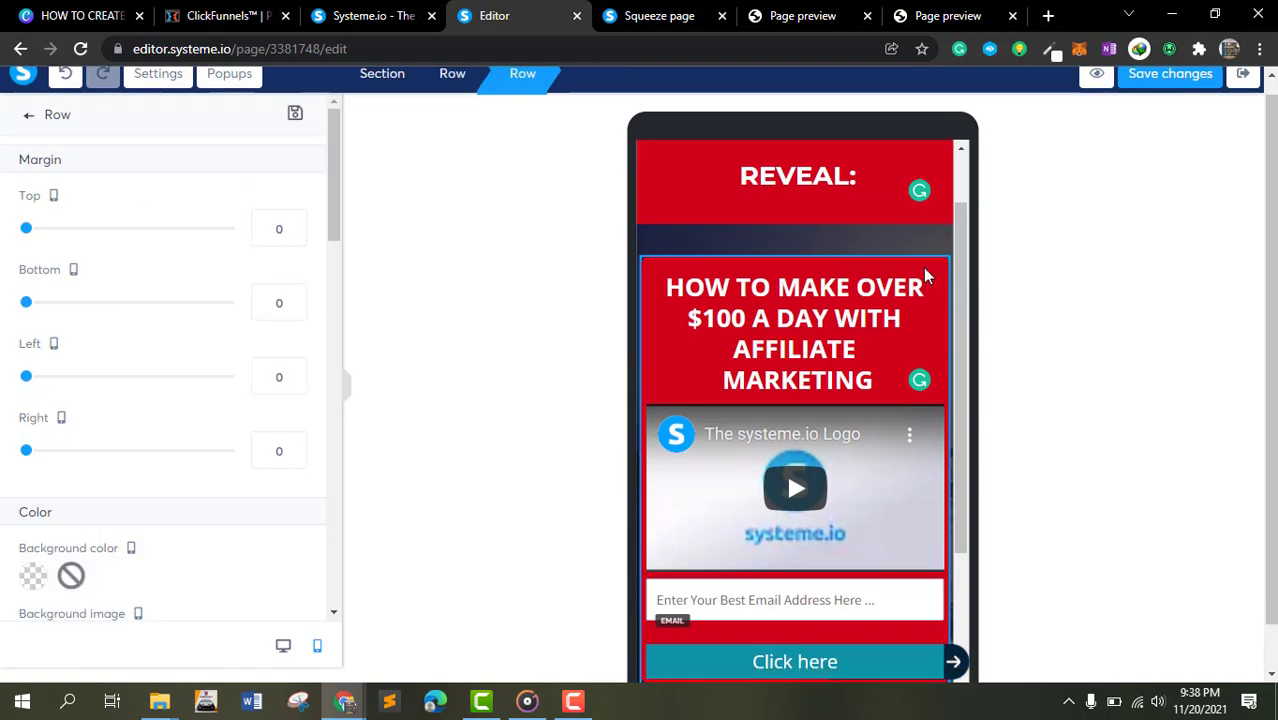
scroll(143, 351, down, 5)
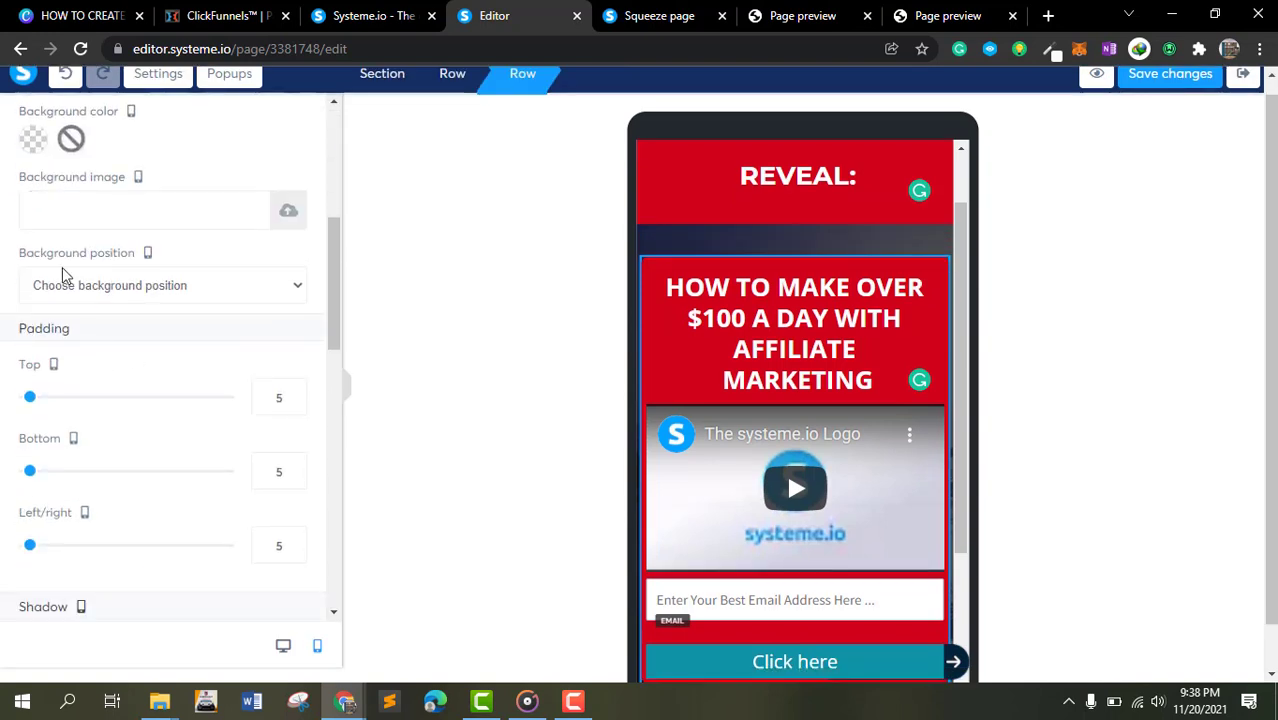
scroll(57, 265, down, 5)
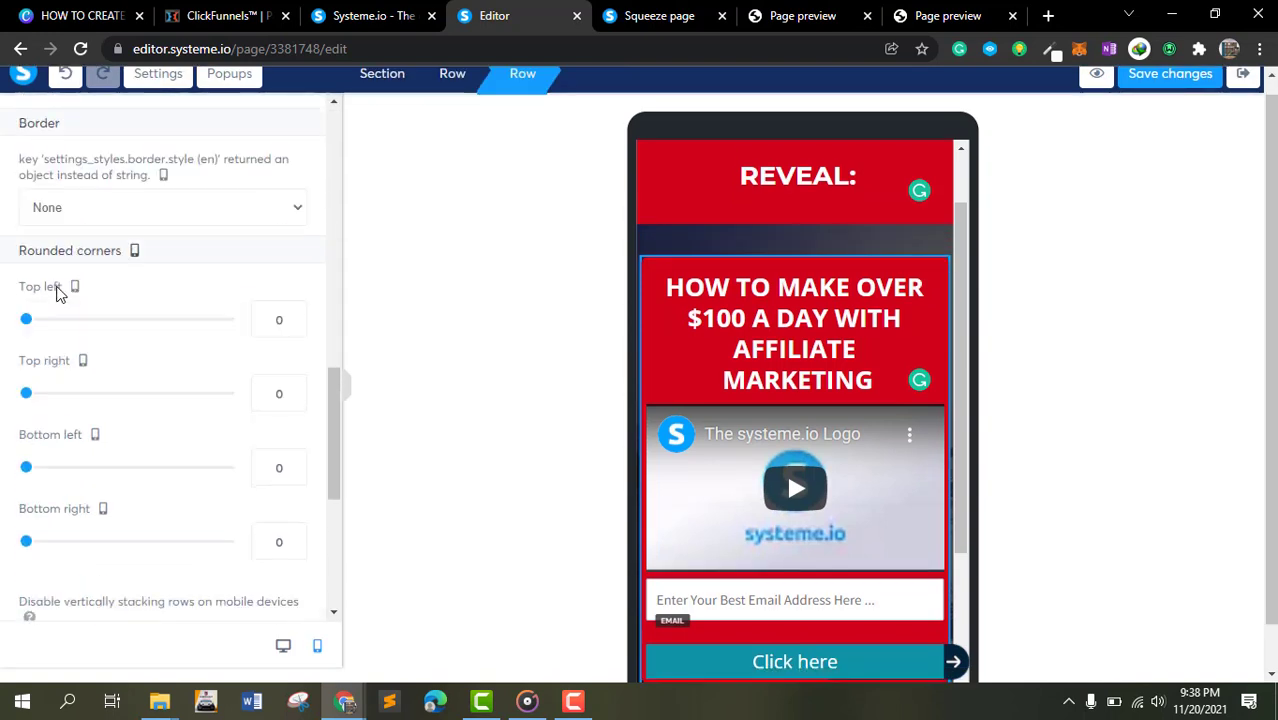
scroll(40, 325, down, 4)
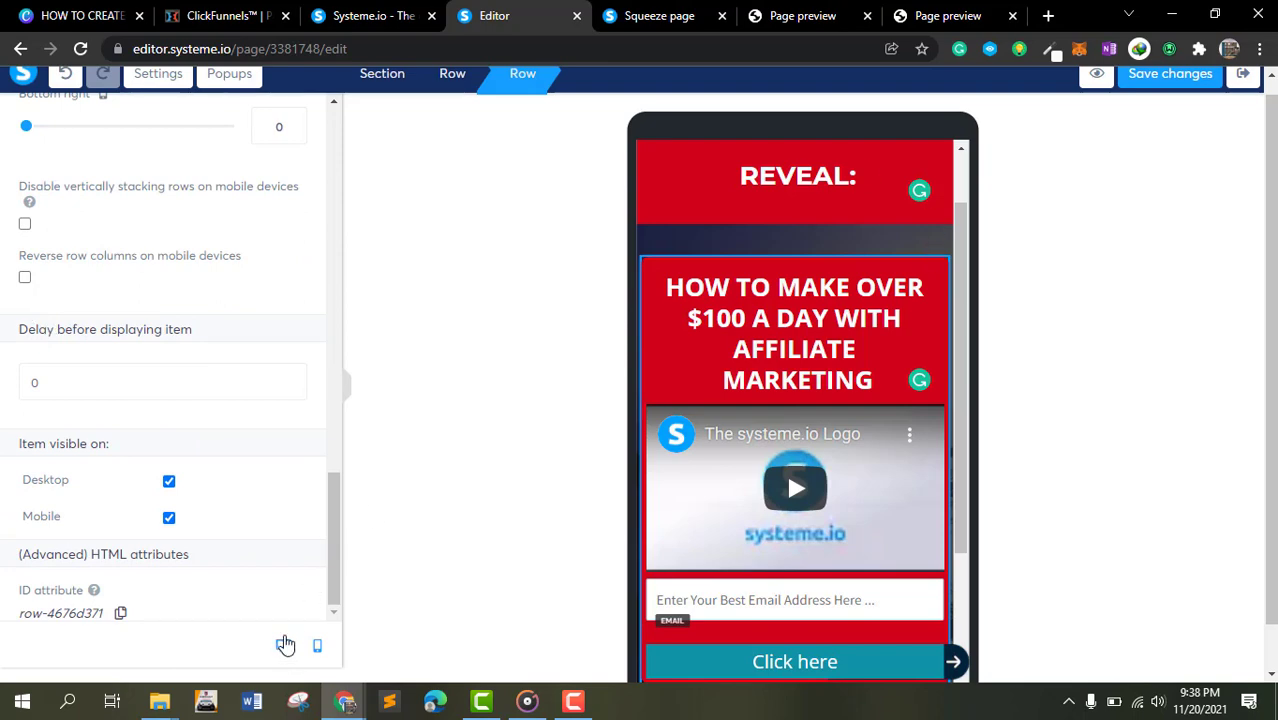
click(283, 645)
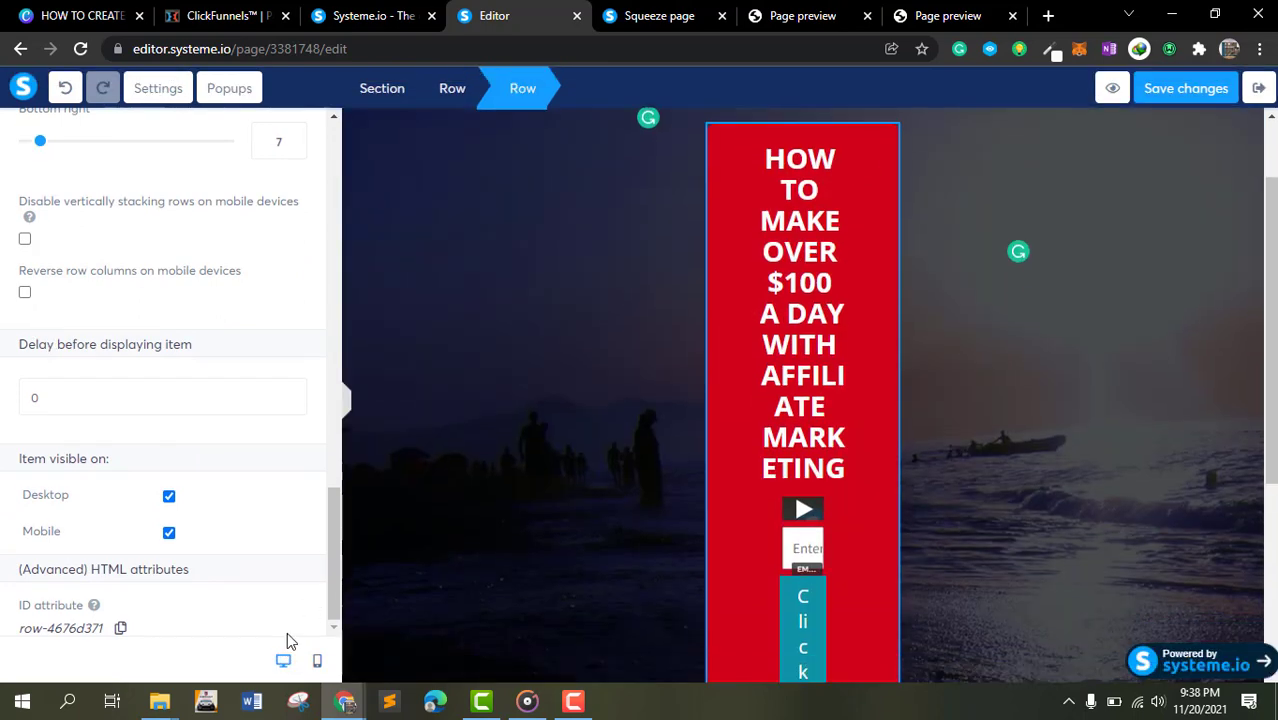
click(895, 257)
click(960, 265)
click(869, 121)
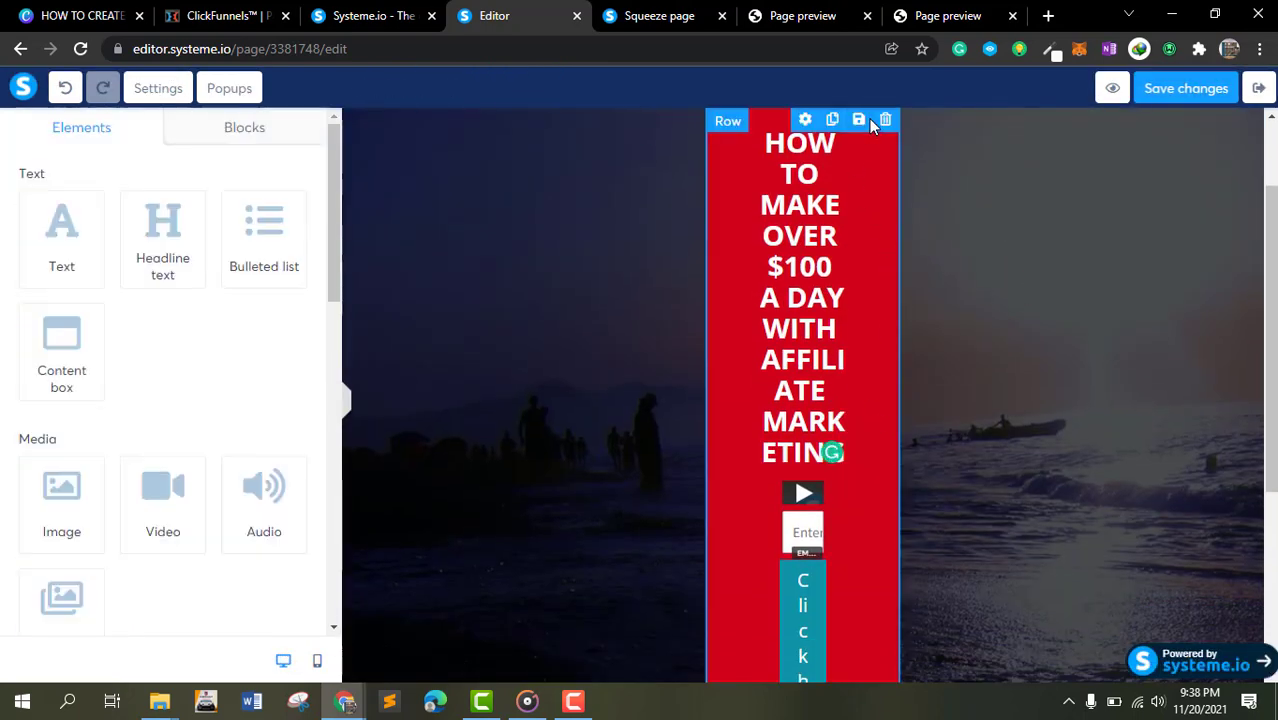
- Set the central content row's background color to black
click(805, 126)
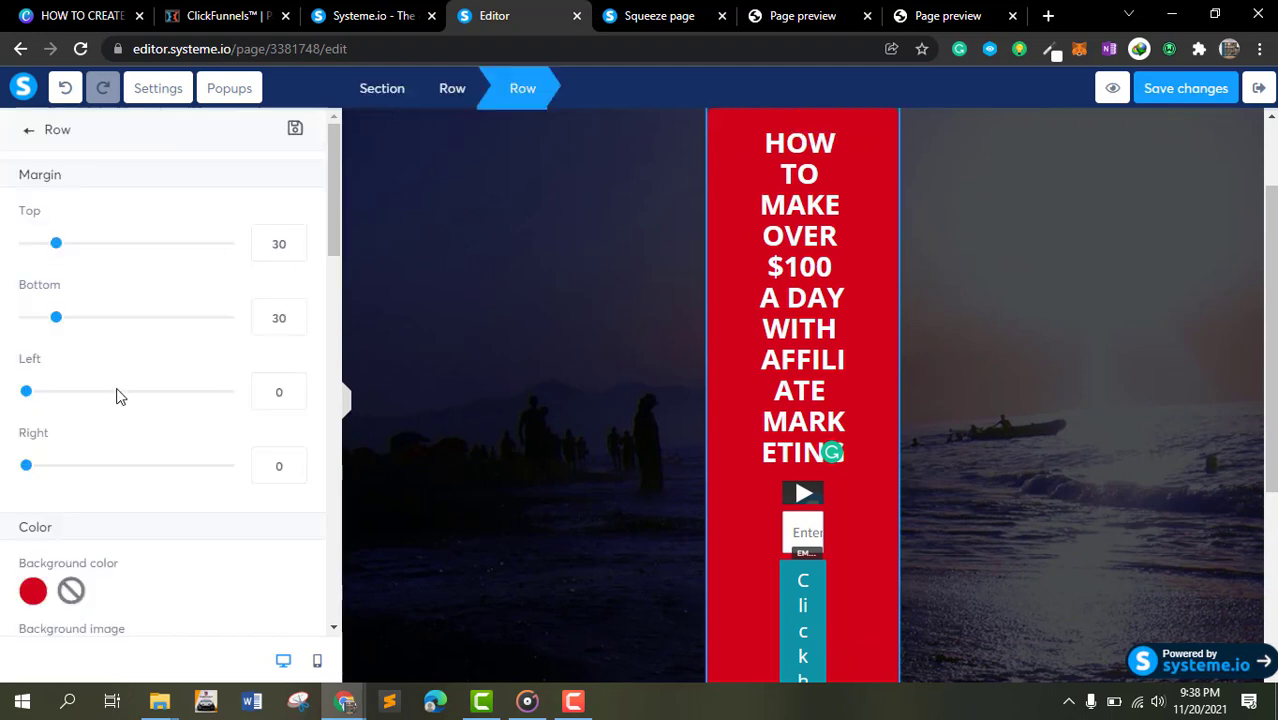
click(36, 589)
scroll(191, 590, down, 7)
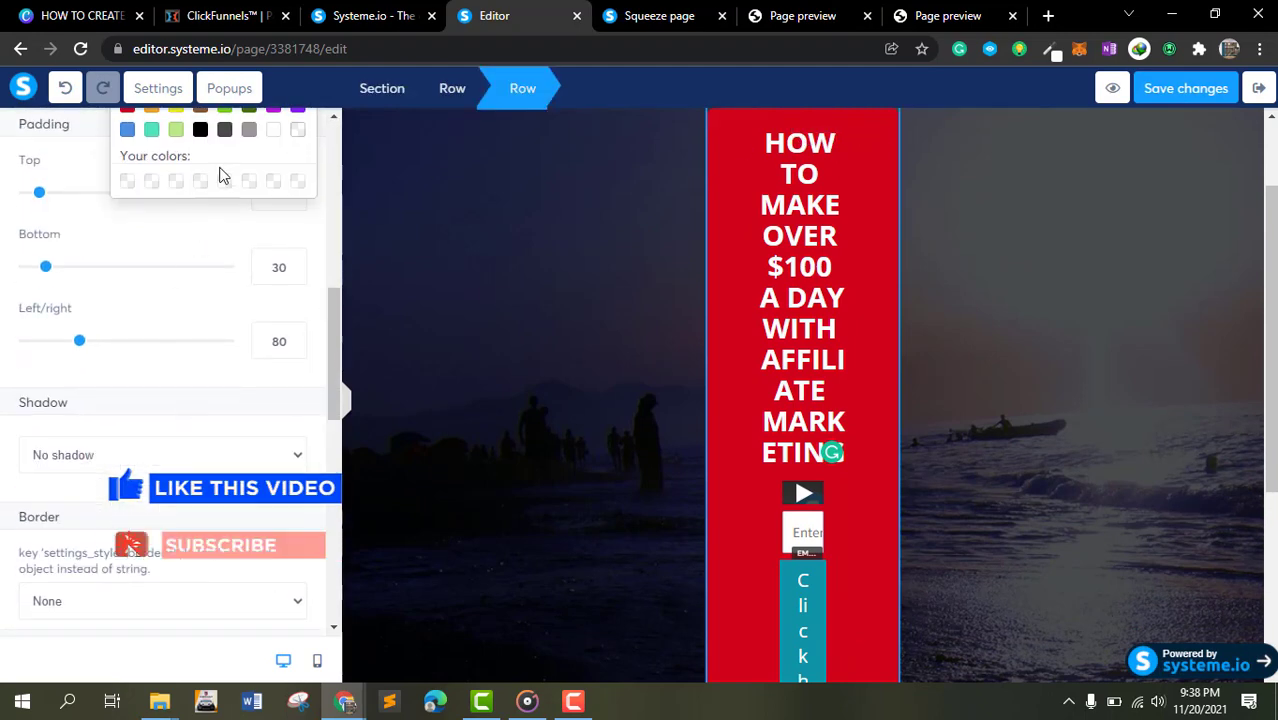
click(200, 130)
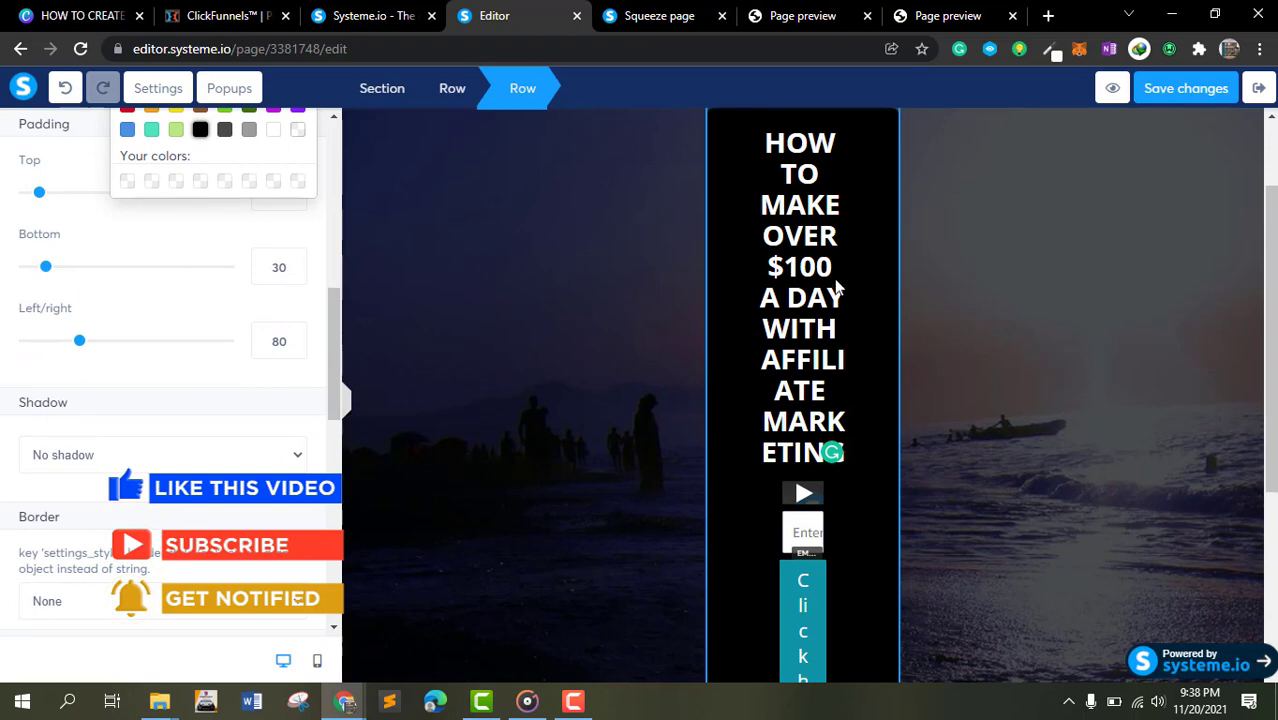
- In mobile view, color the headline words "$100 A DAY WITH" red
click(316, 663)
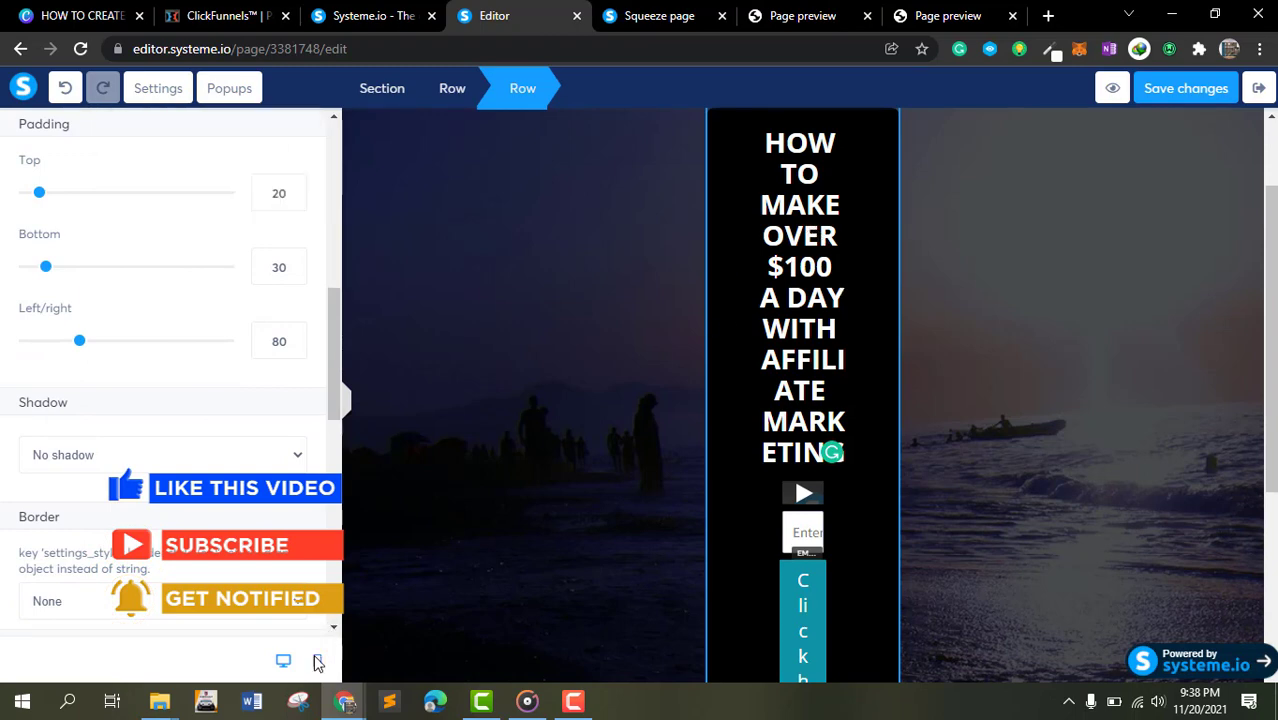
click(316, 664)
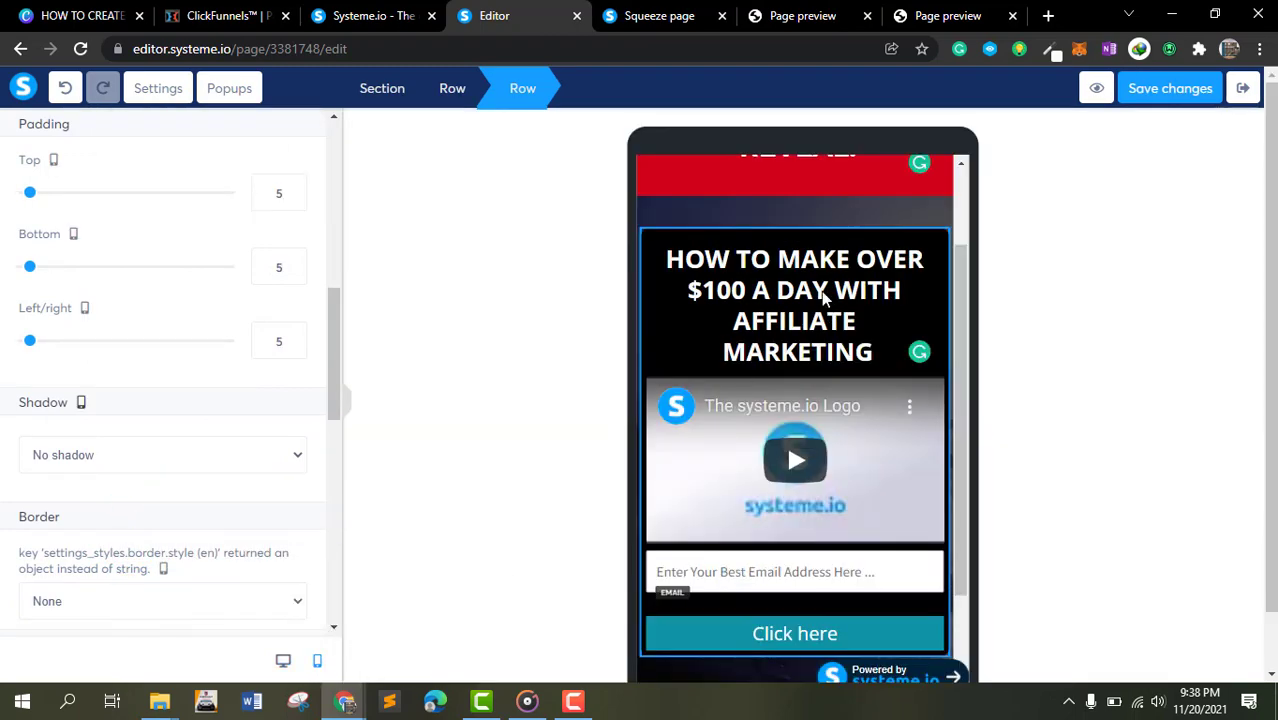
click(751, 290)
mouse_move(901, 290)
mouse_down()
mouse_move(688, 290)
mouse_move(908, 290)
mouse_up()
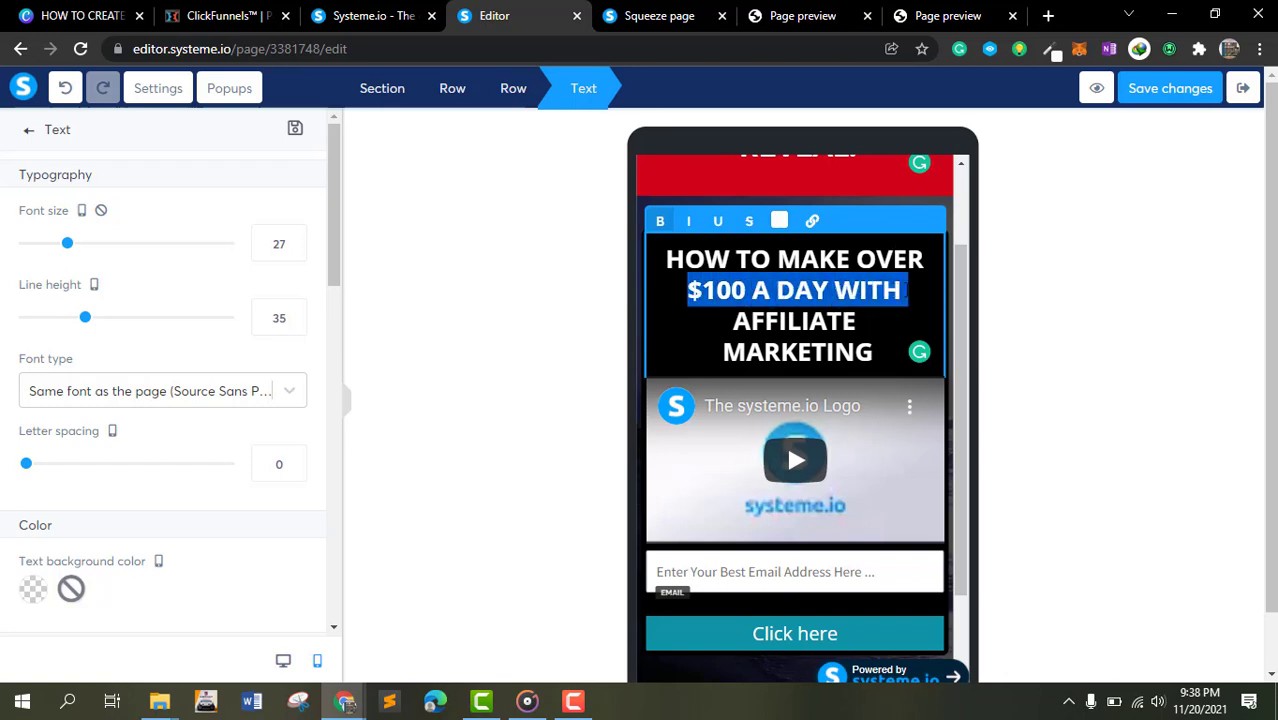
click(780, 222)
click(808, 489)
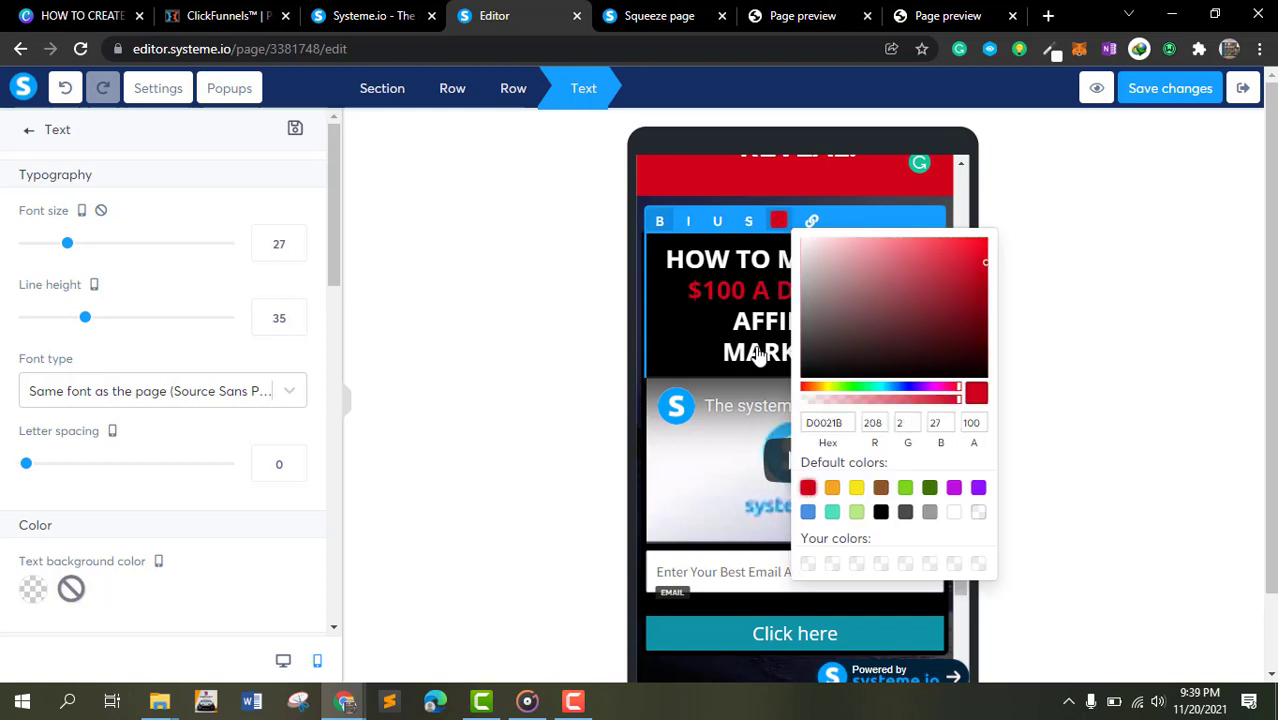
click(745, 322)
scroll(1028, 285, down, 1)
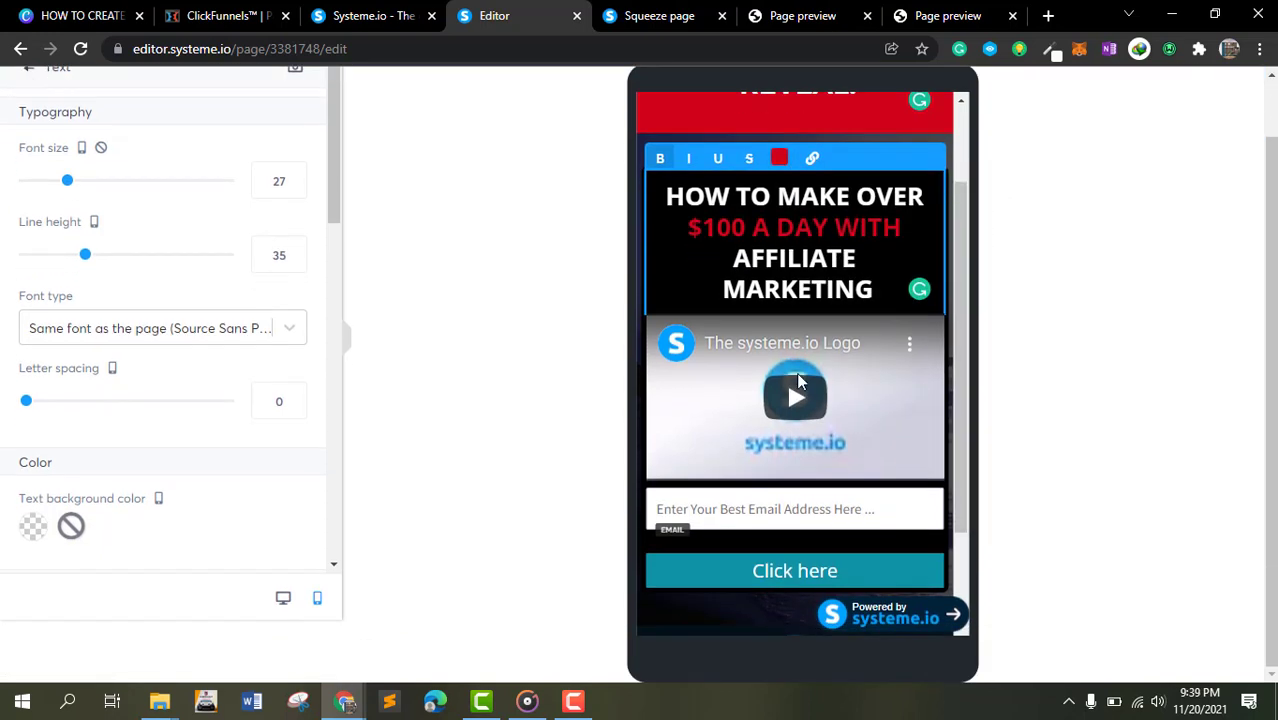
- Open the video element's settings and load youtube.com in another browser tab
click(704, 384)
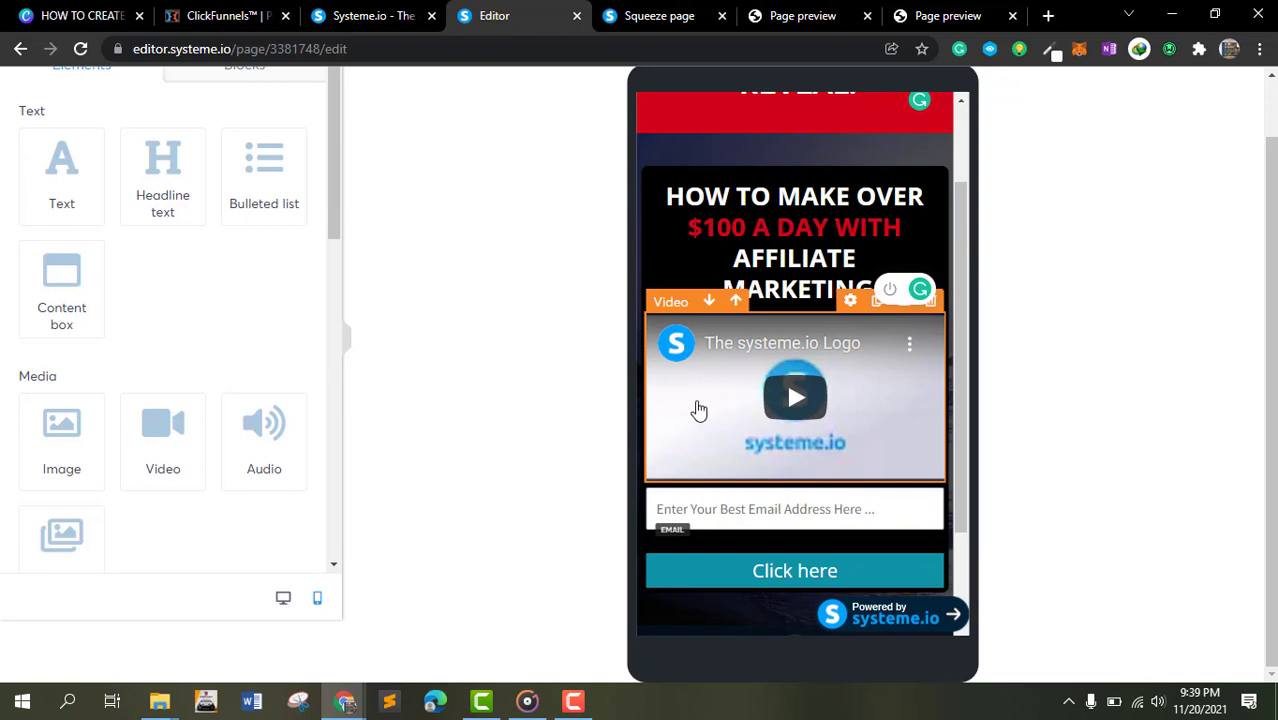
click(853, 303)
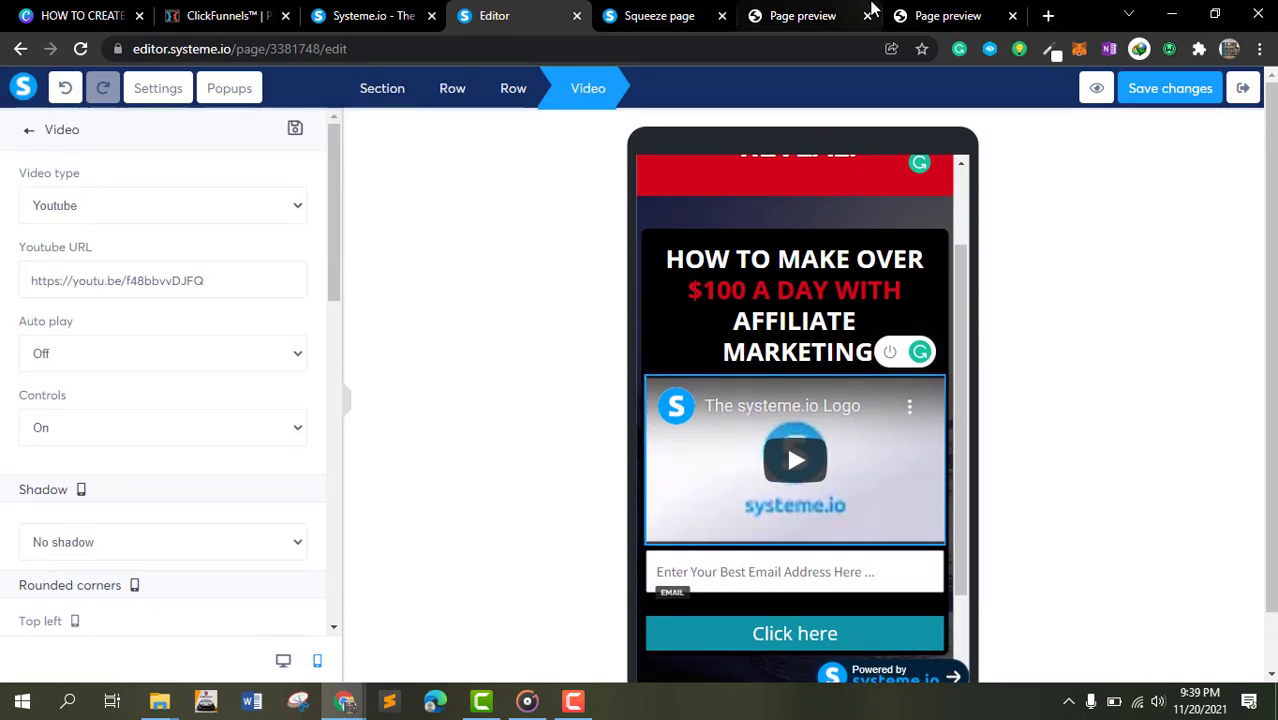
click(705, 15)
click(810, 15)
click(792, 50)
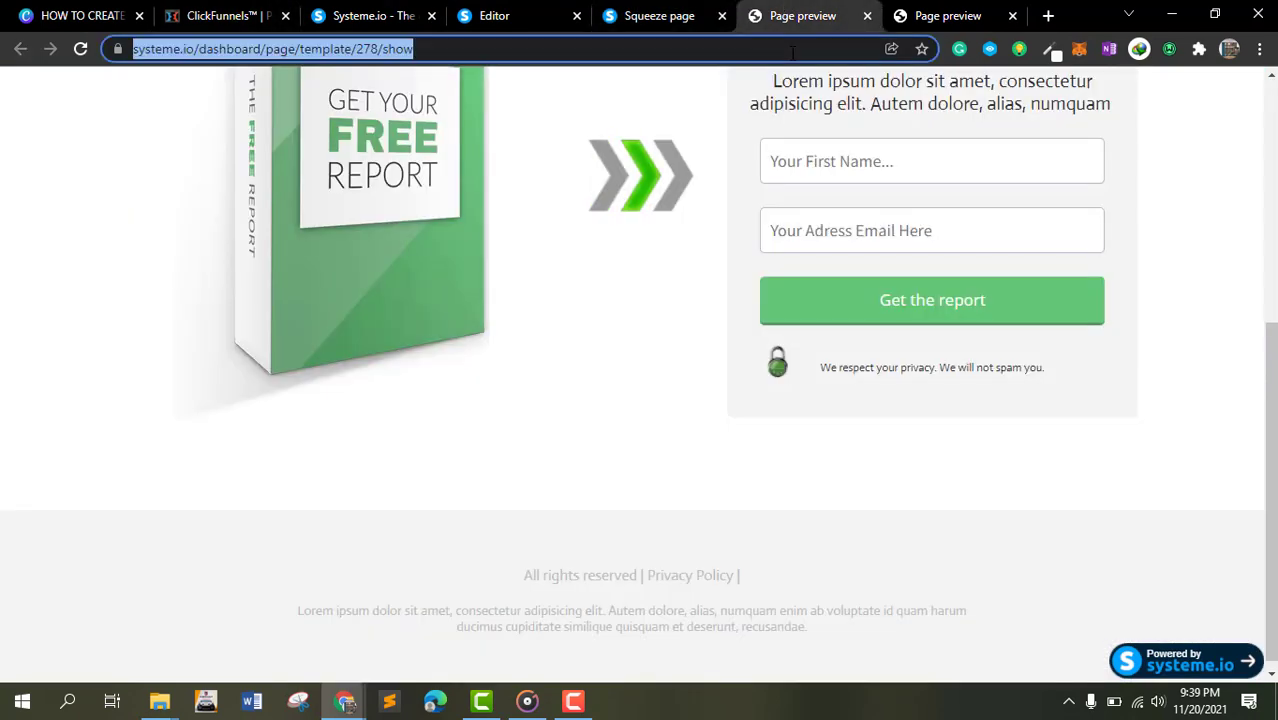
text(youtube.com)
key(Return)
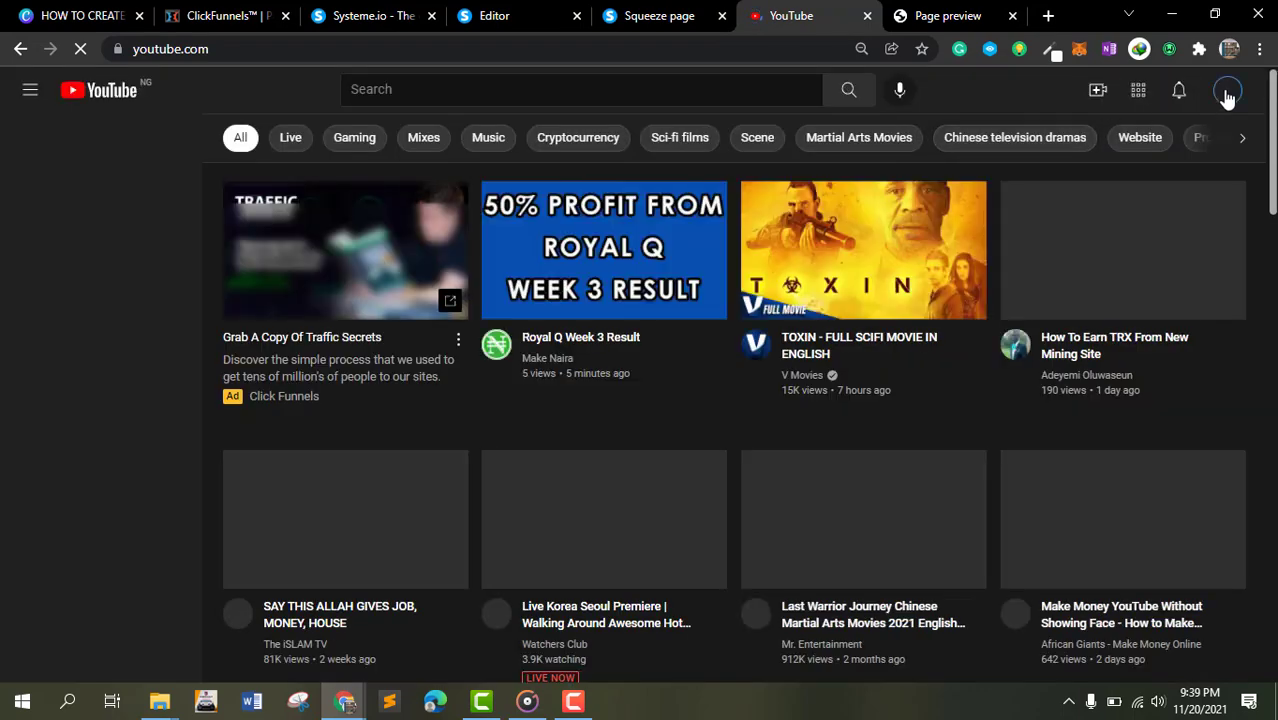
- Copy the link of the "How To Make Money On Fiverr Creating Videos" video from your channel's videos page
click(1227, 94)
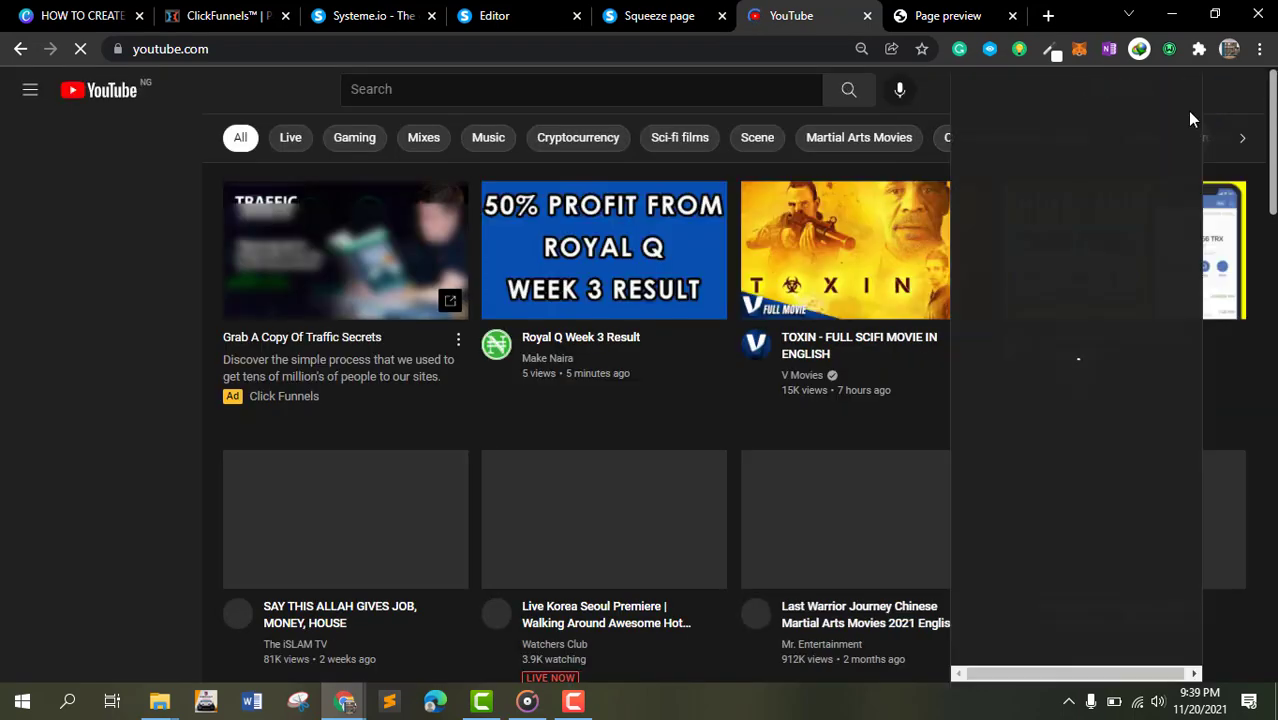
click(1050, 180)
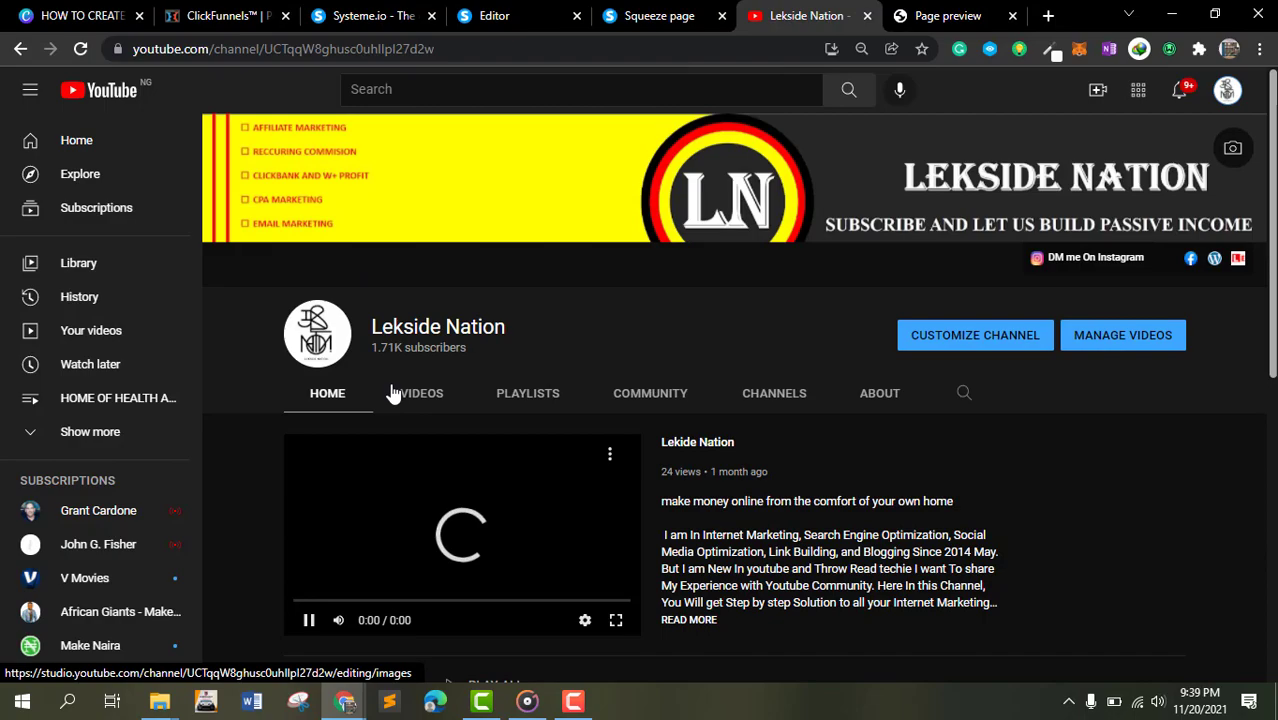
click(418, 386)
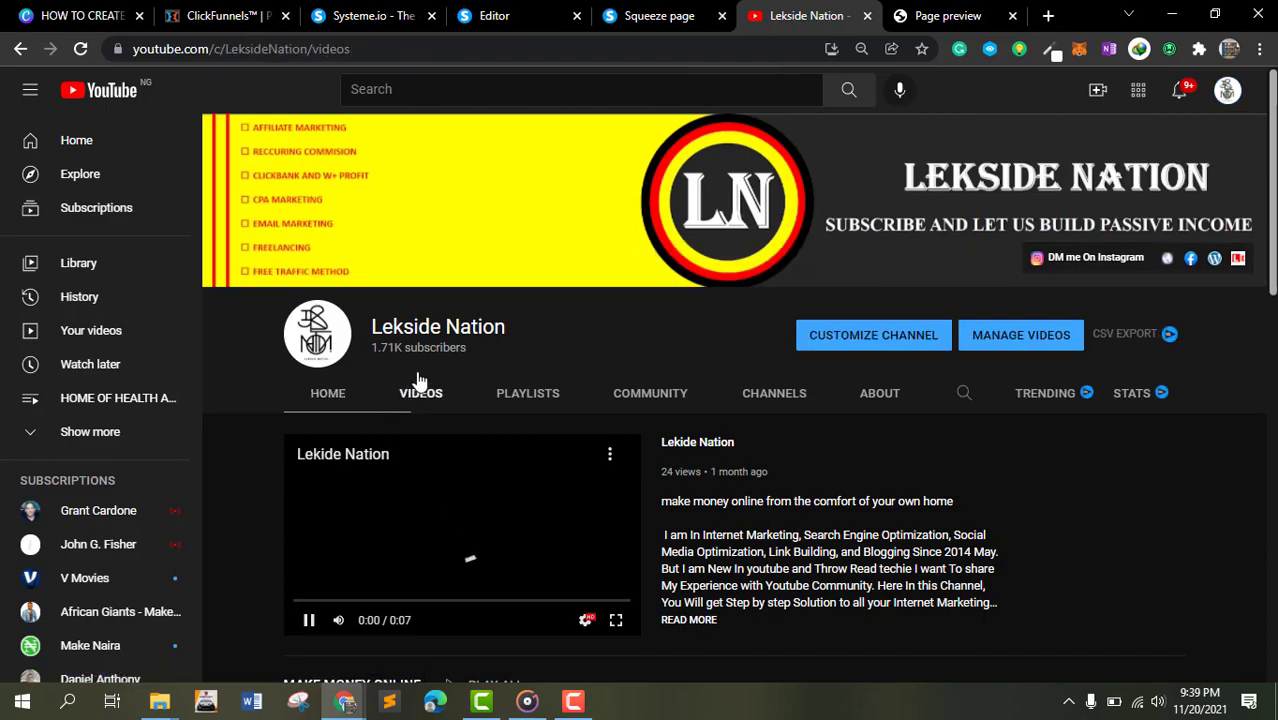
scroll(485, 265, down, 10)
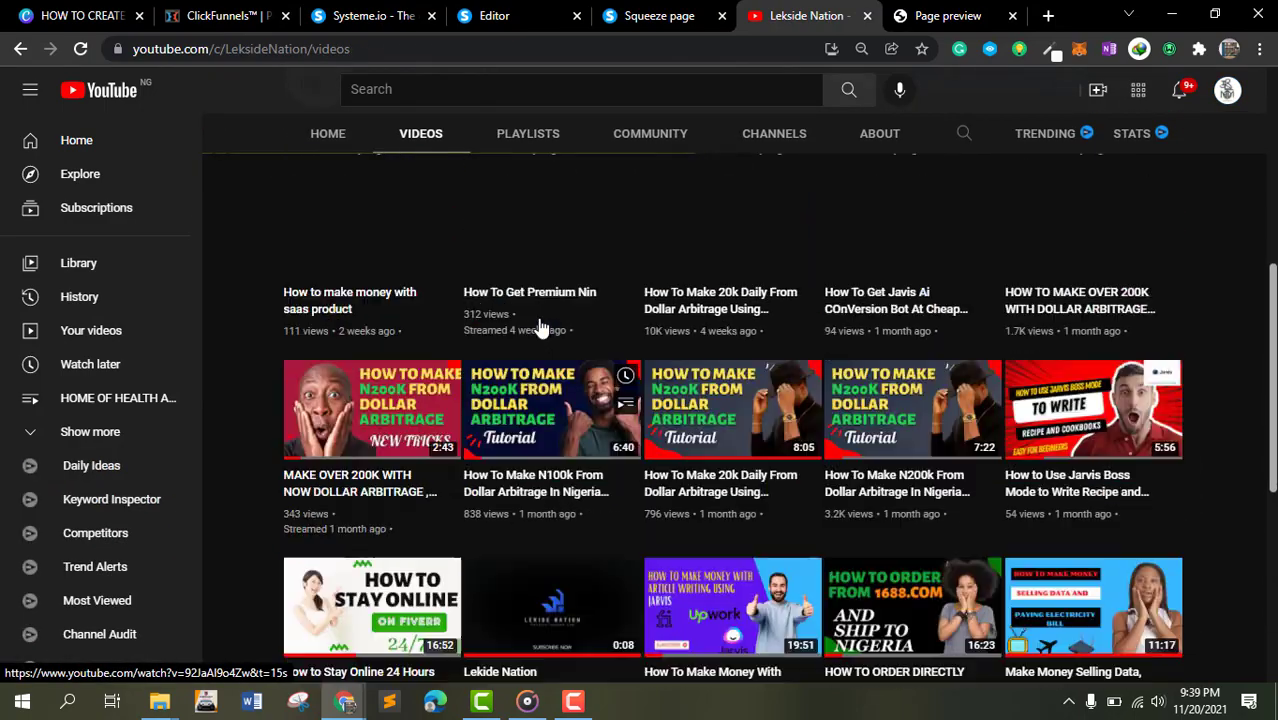
scroll(542, 325, down, 5)
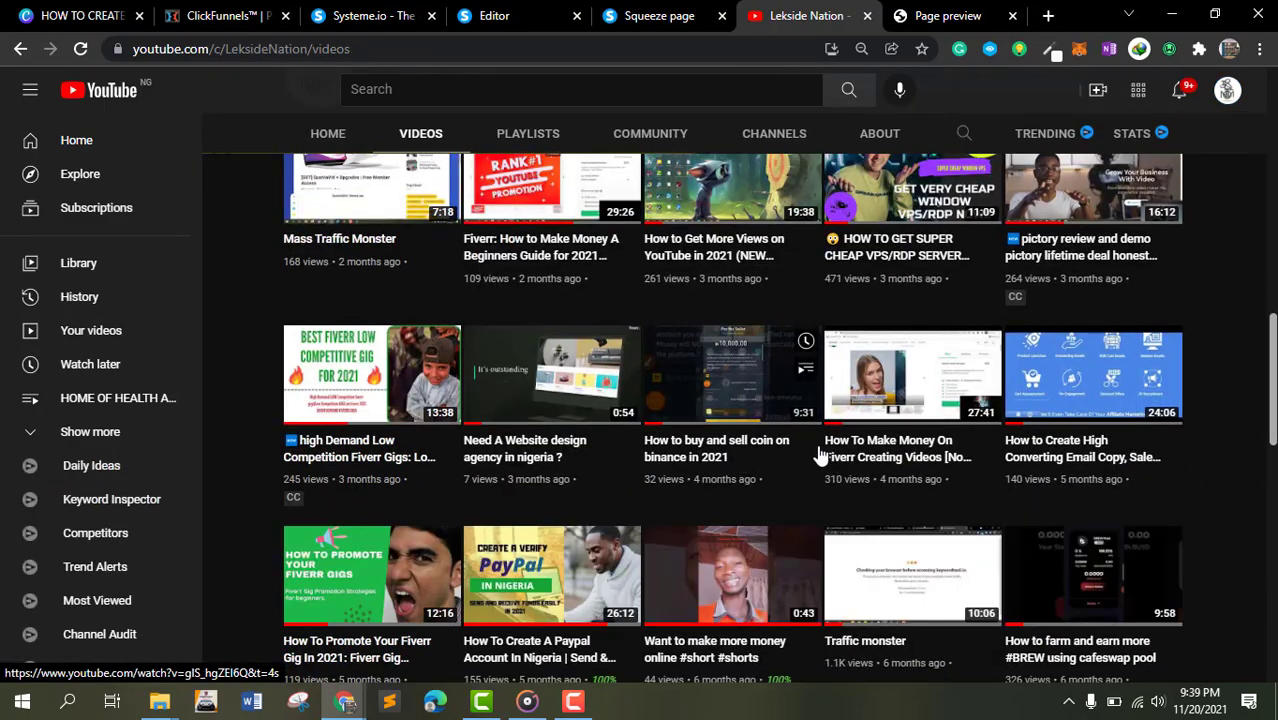
right_click(866, 443)
click(969, 557)
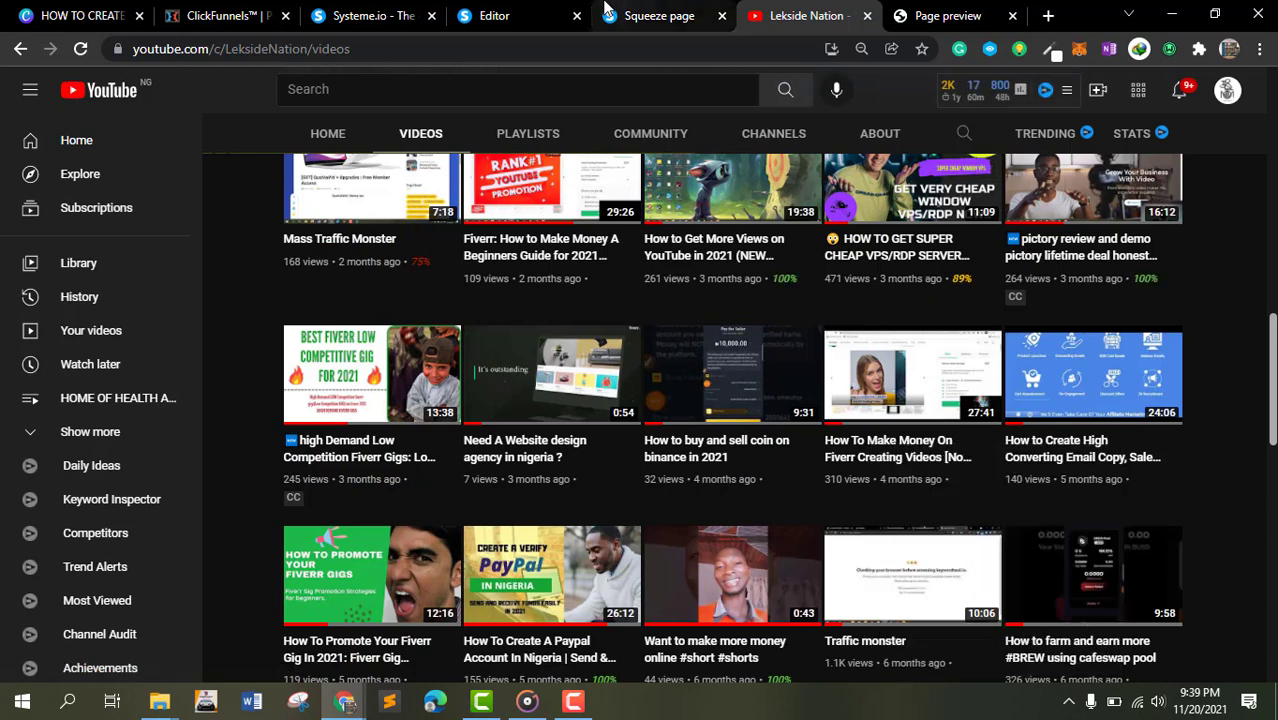
- Replace the video element's YouTube URL with the copied video link
click(523, 12)
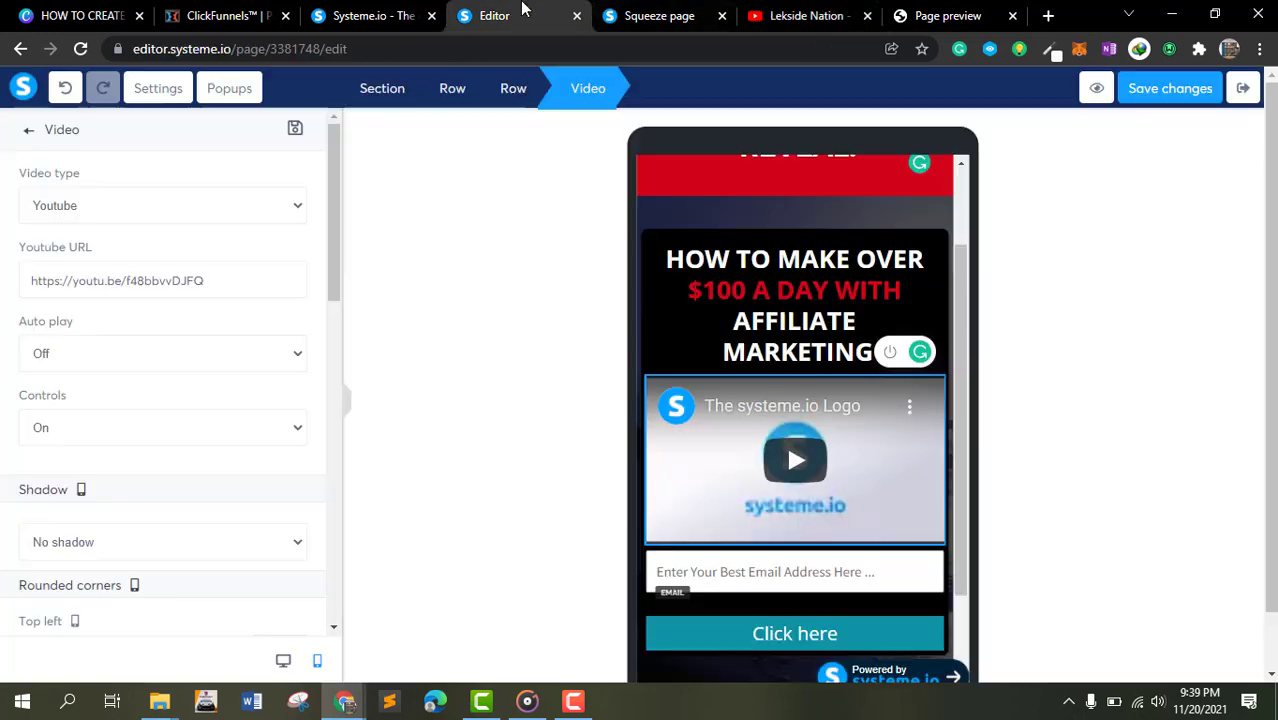
triple_click(206, 280)
key(ctrl+v)
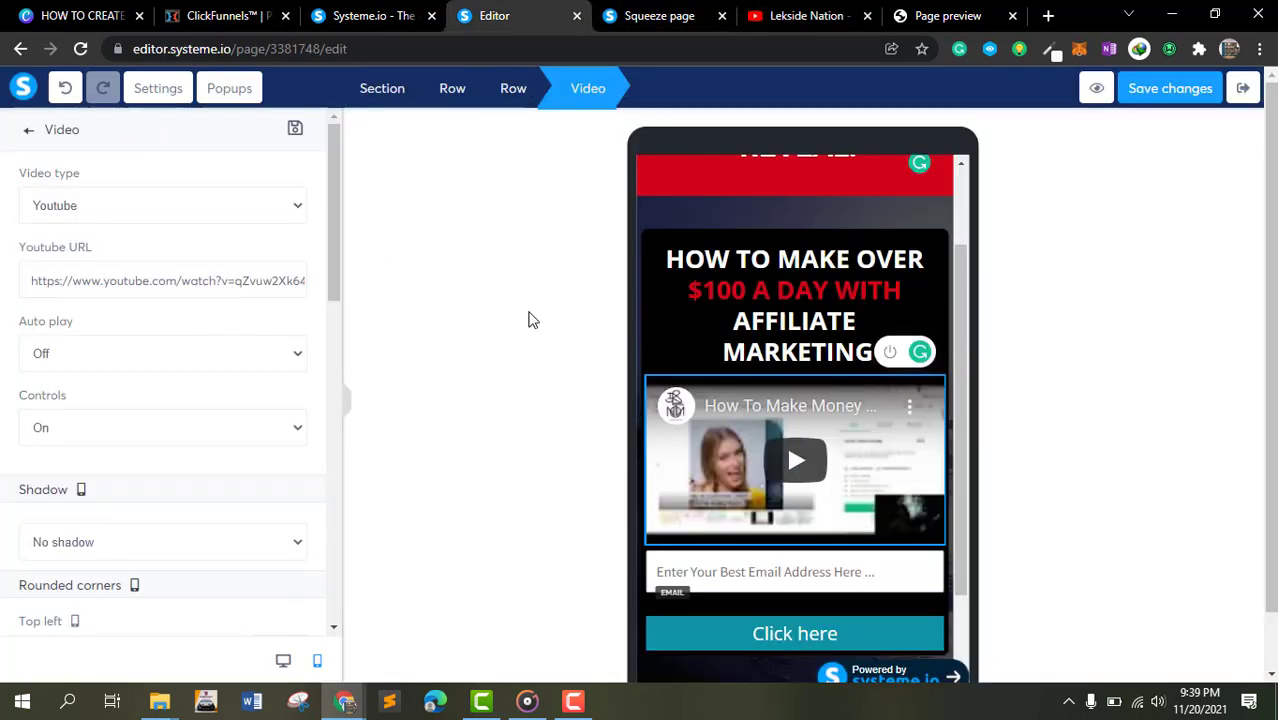
- Examine the Click here button's settings in mobile view
scroll(860, 545, down, 1)
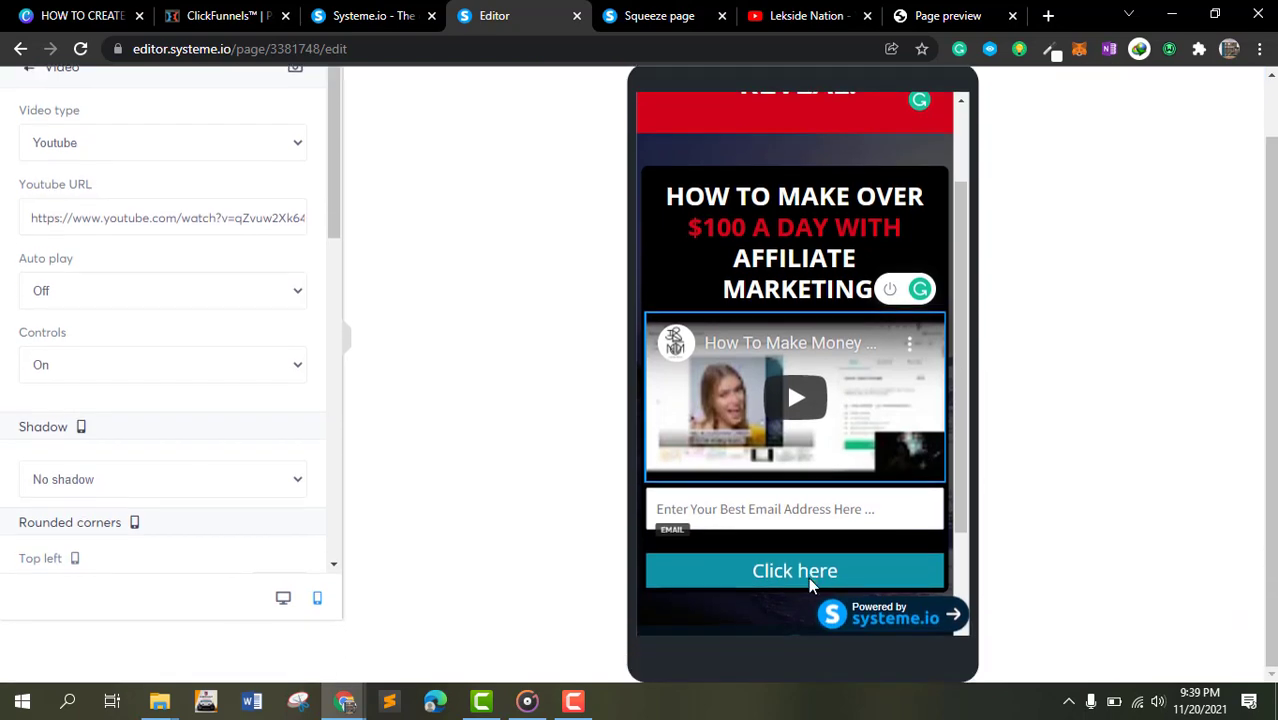
click(813, 583)
scroll(168, 402, down, 2)
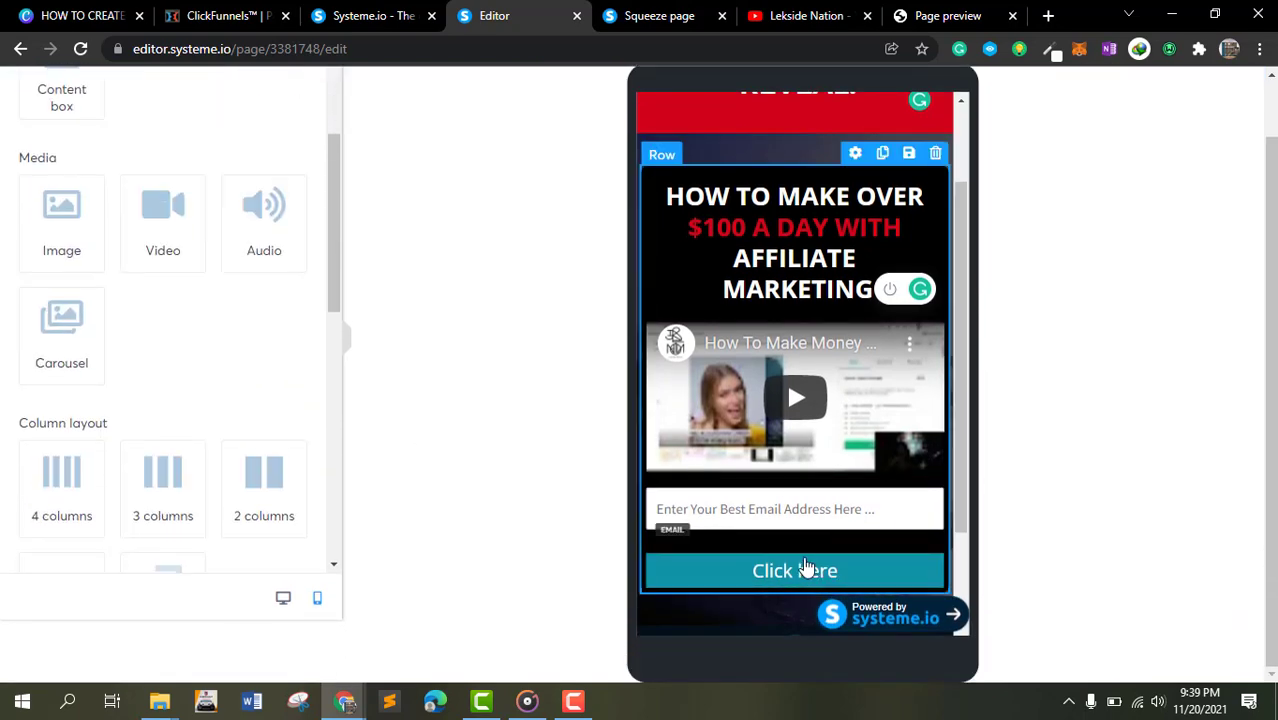
click(849, 545)
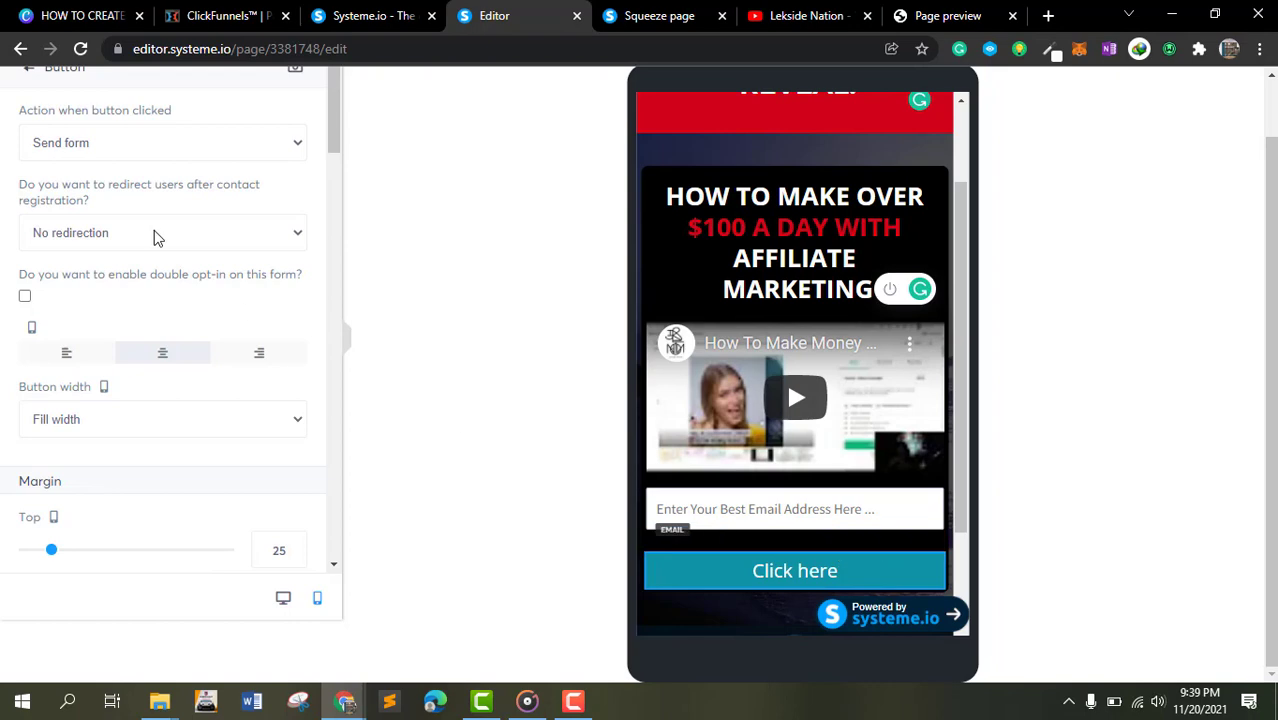
scroll(150, 242, up, 1)
scroll(143, 247, down, 2)
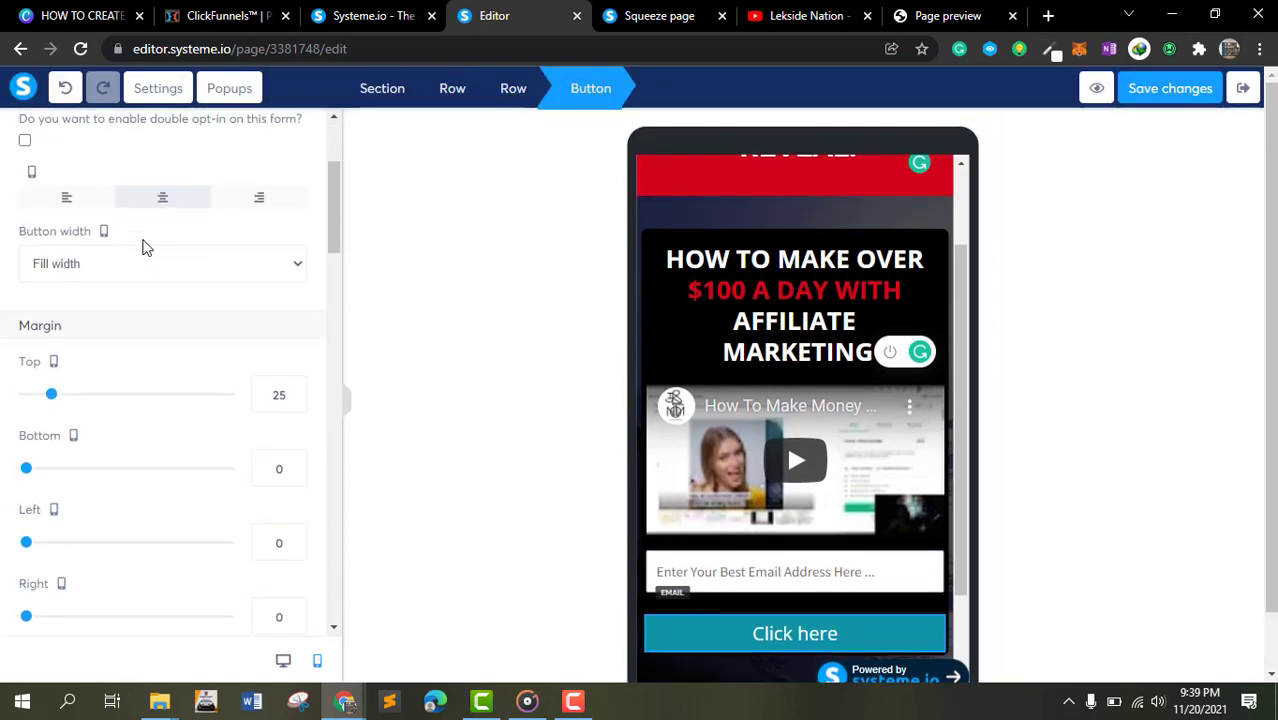
double_click(821, 641)
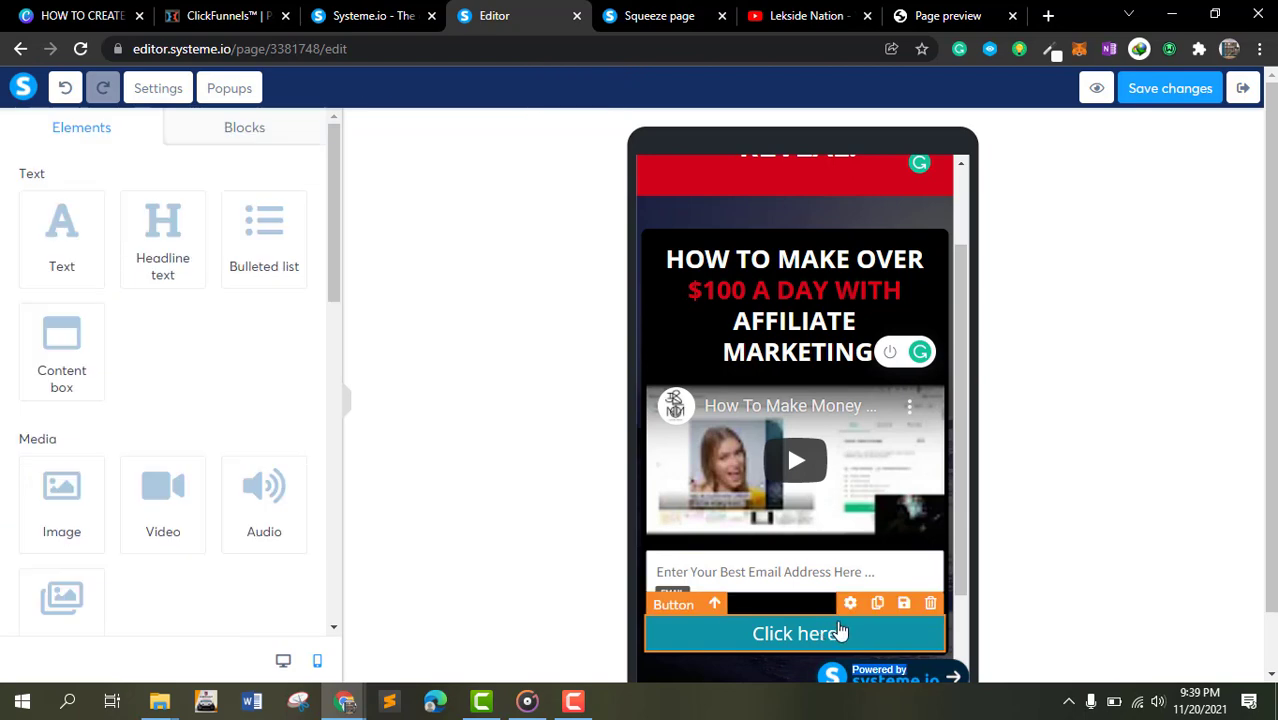
click(846, 626)
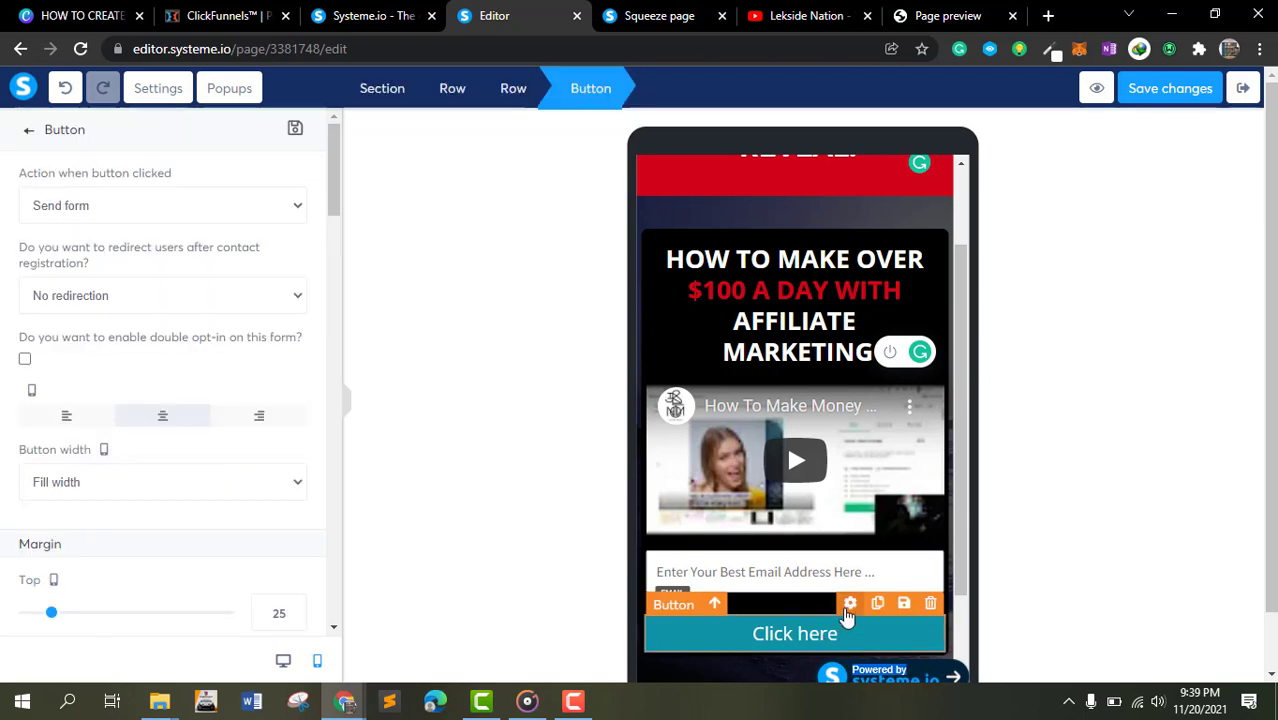
click(213, 200)
click(216, 195)
scroll(163, 342, down, 12)
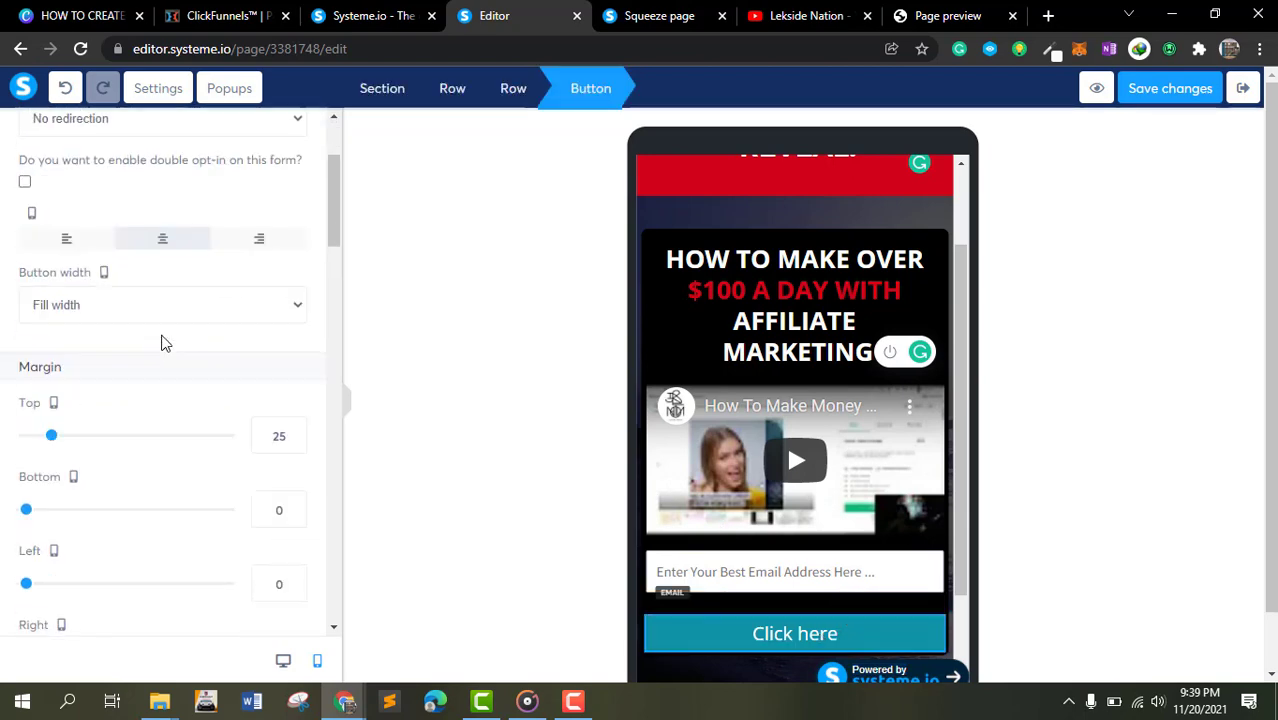
scroll(166, 346, down, 10)
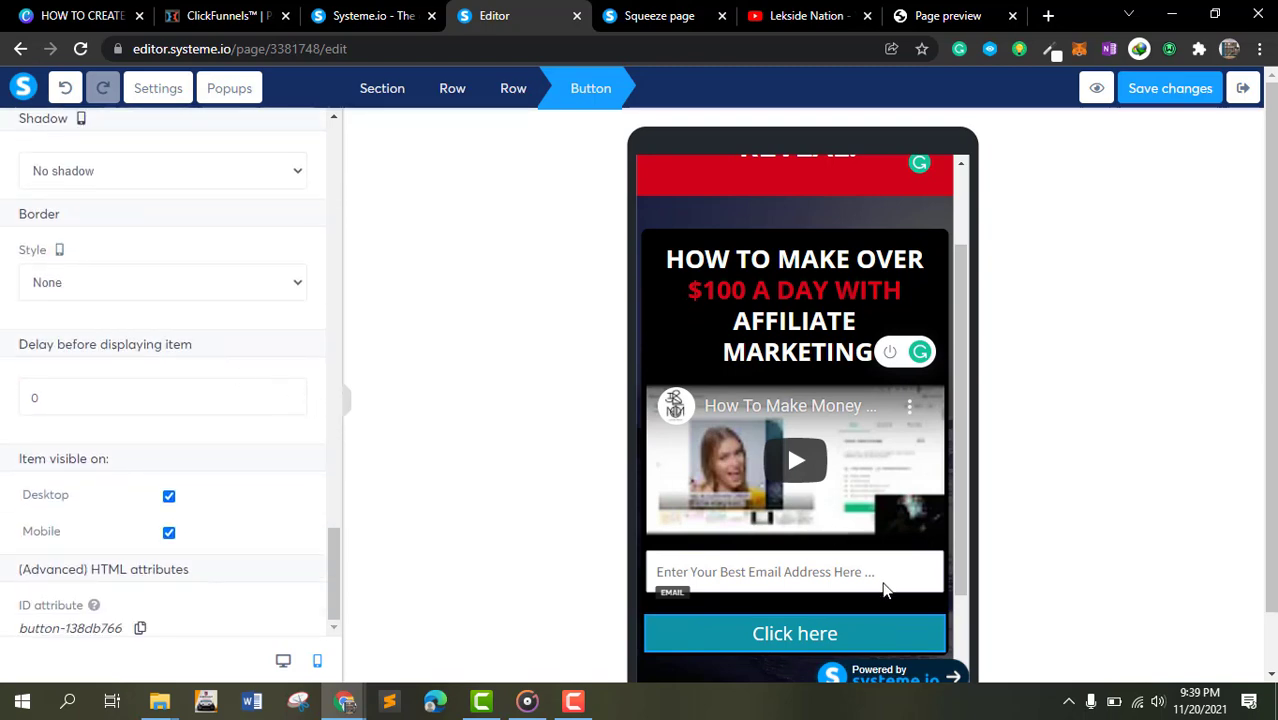
- Switch to desktop view and examine the button's and content row's settings
click(284, 662)
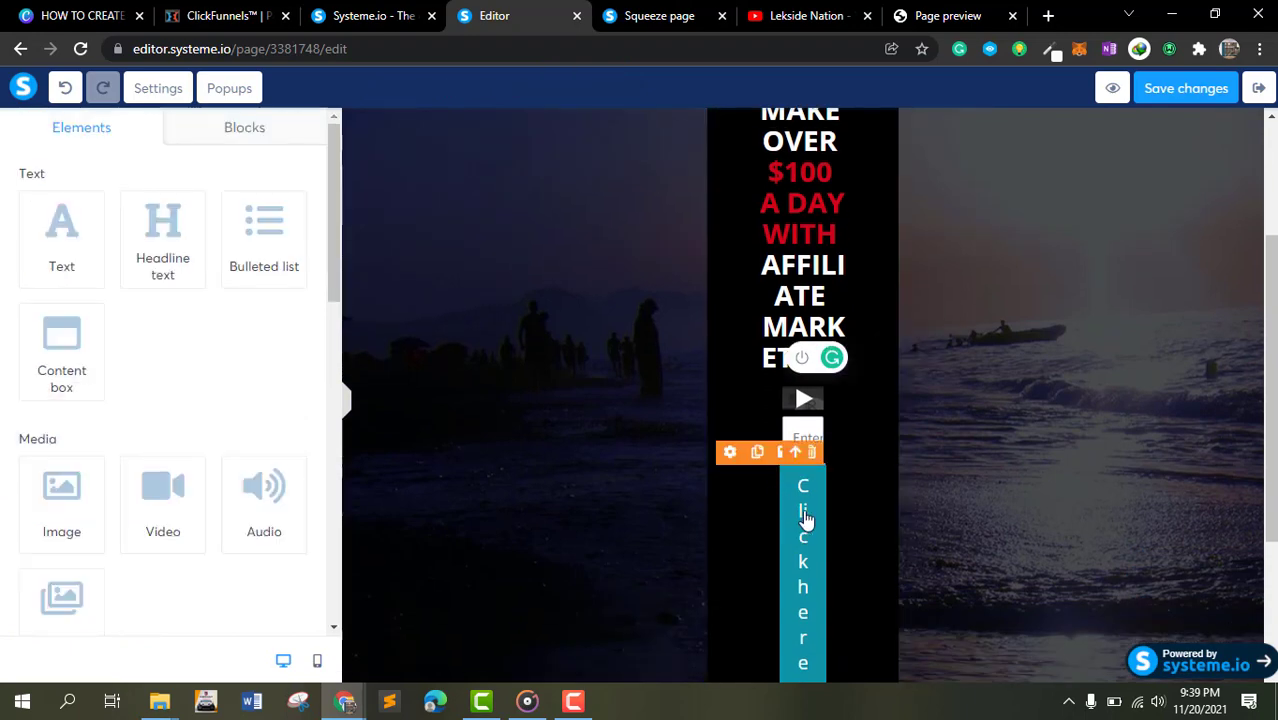
click(806, 493)
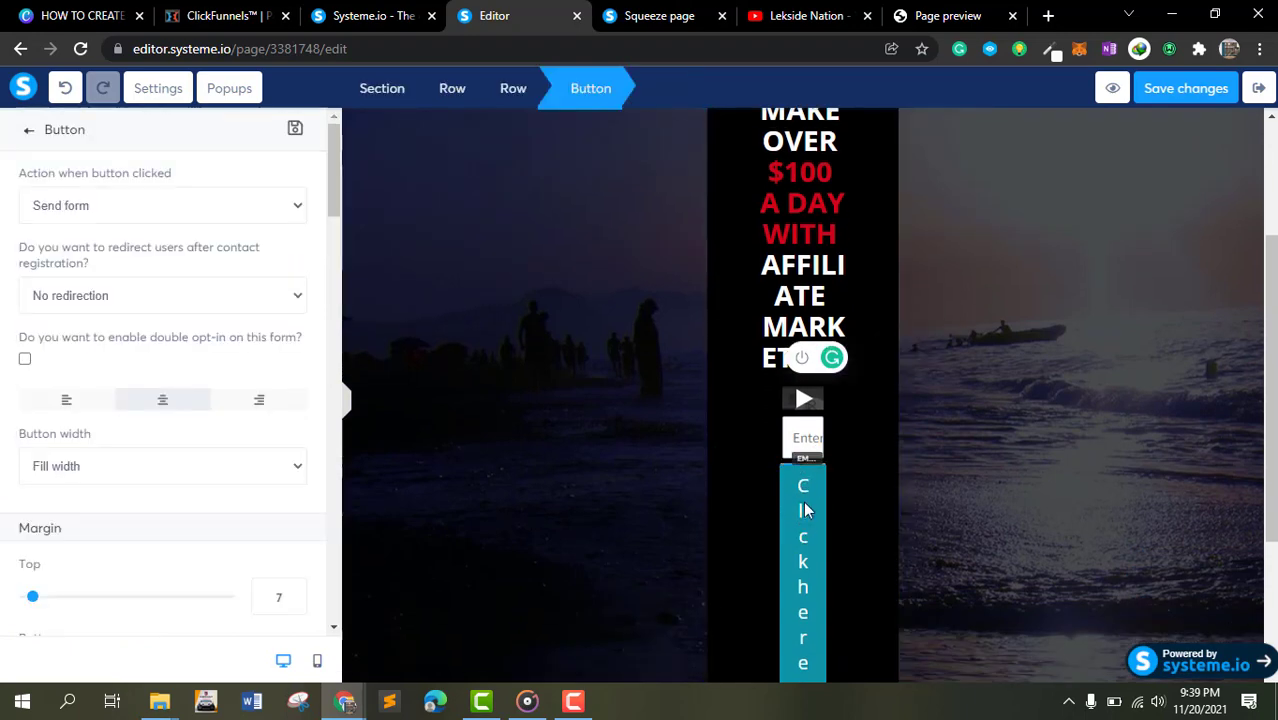
click(803, 501)
scroll(903, 467, up, 2)
scroll(903, 467, down, 5)
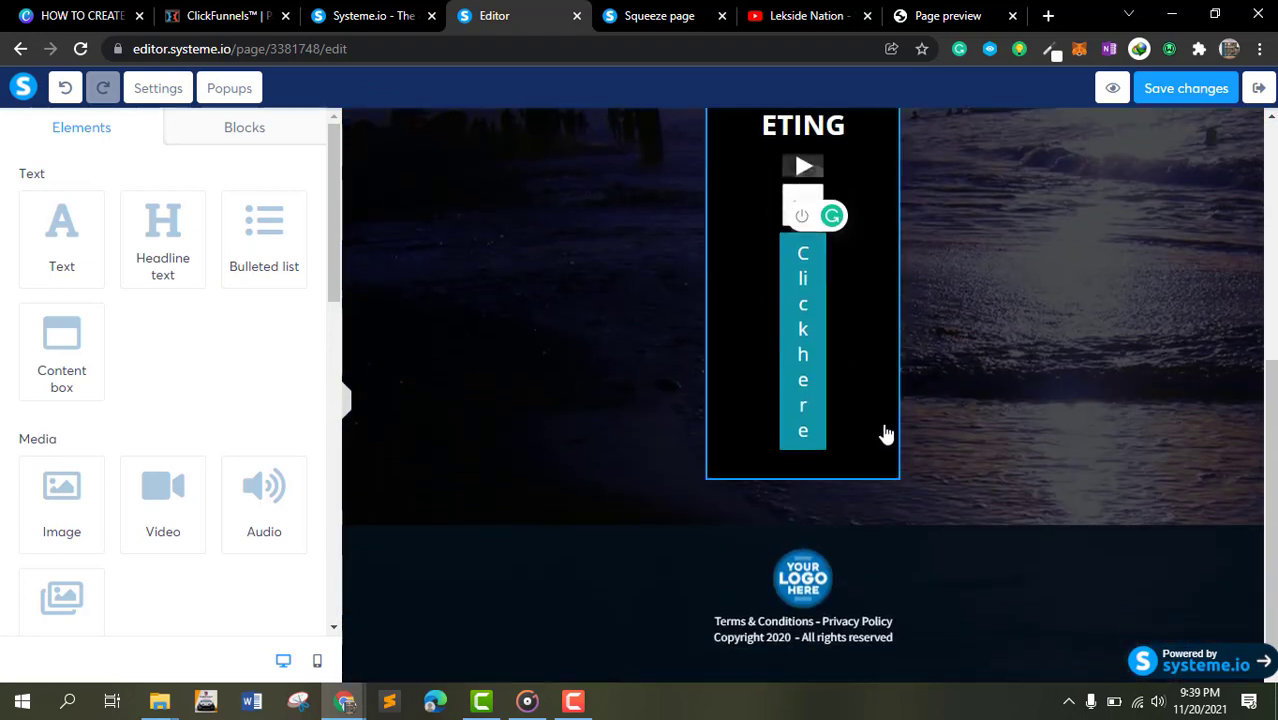
click(887, 430)
scroll(885, 429, up, 3)
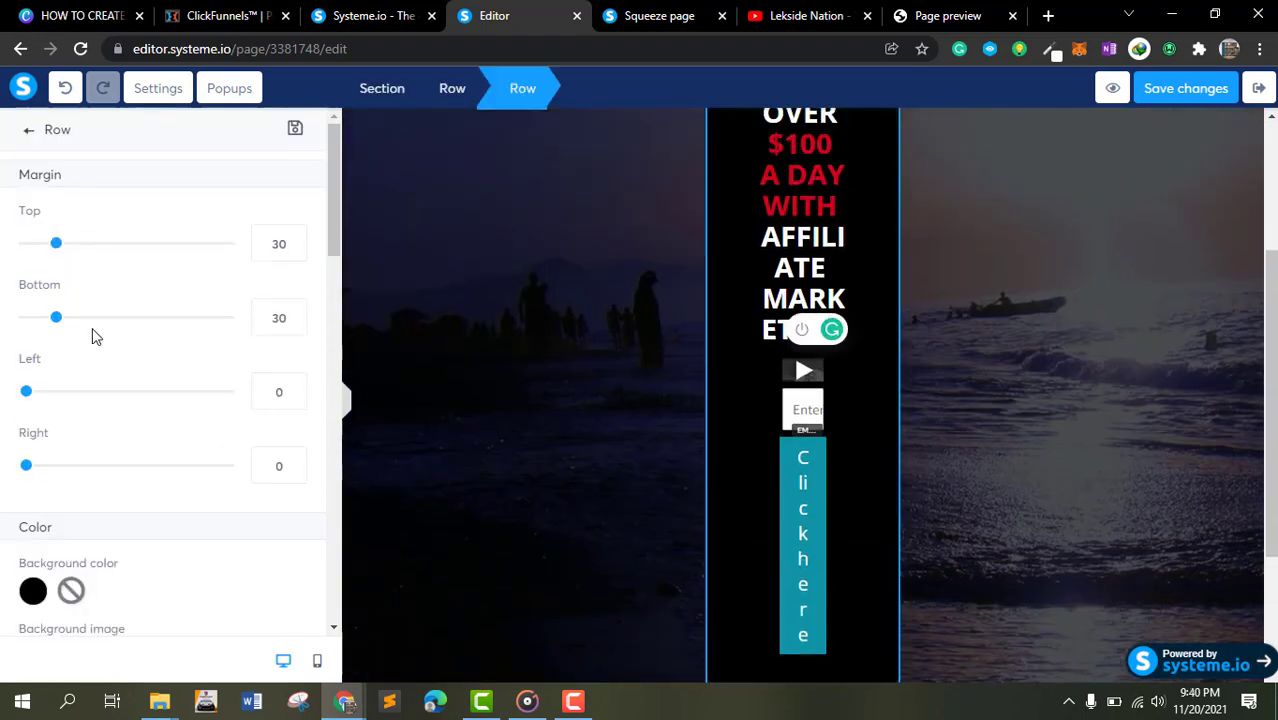
scroll(92, 327, down, 10)
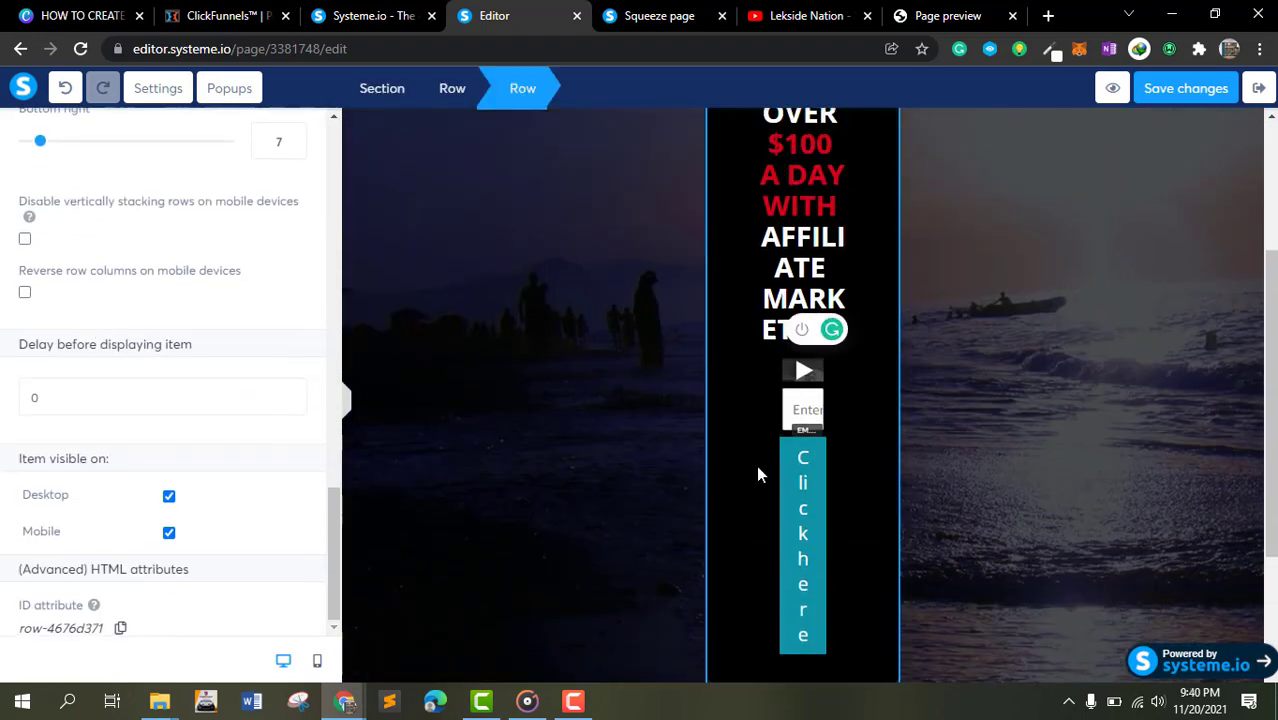
click(805, 476)
click(804, 474)
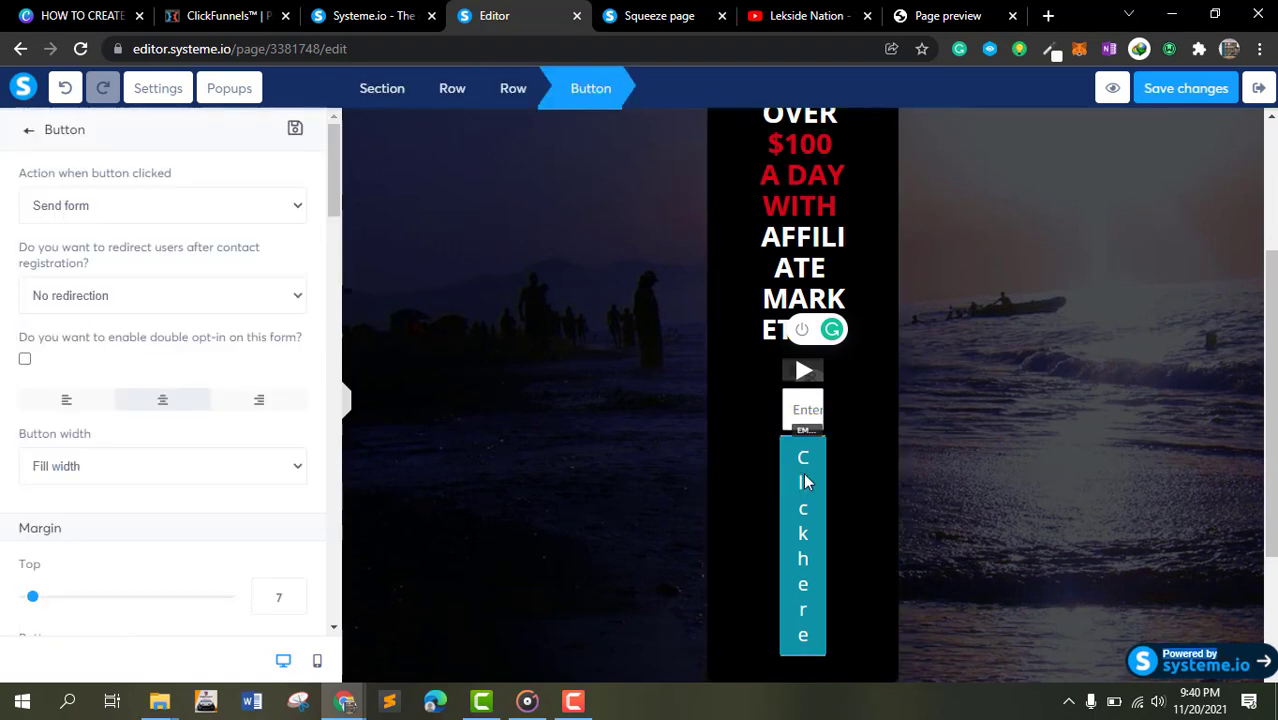
click(804, 474)
scroll(821, 419, up, 3)
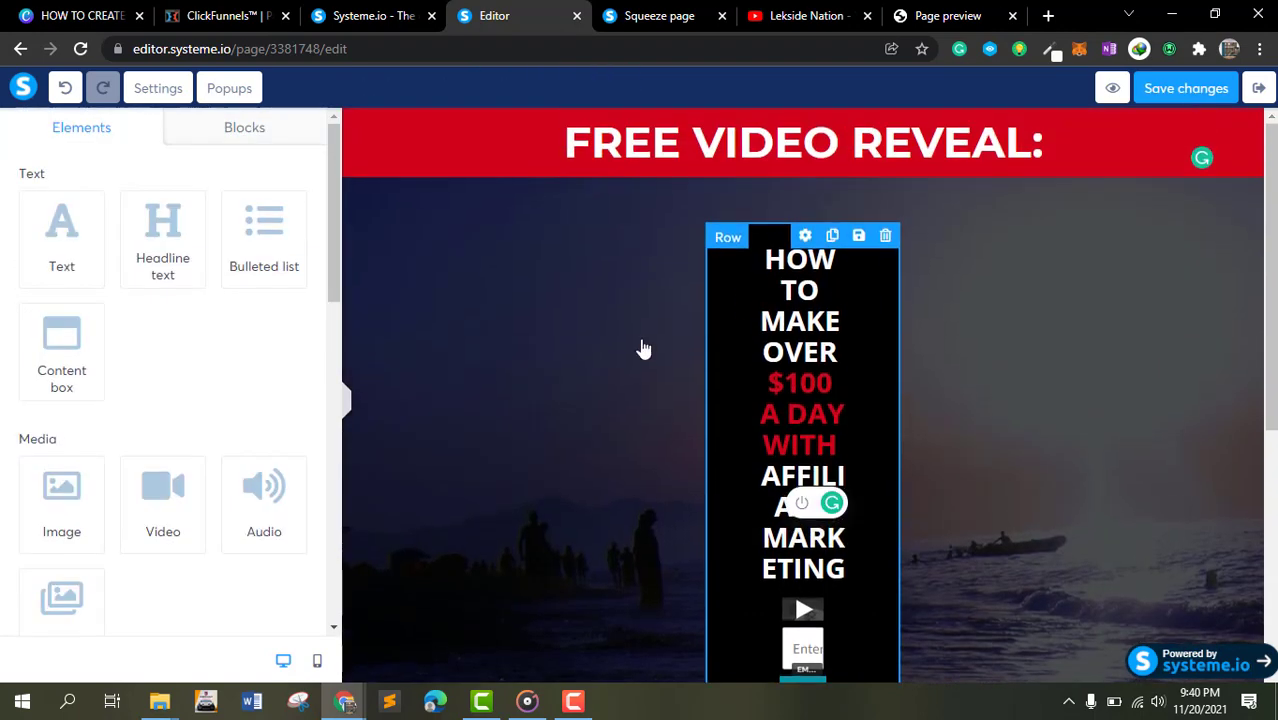
- Switch to mobile view and examine the email form input and the Click here button
click(324, 660)
scroll(747, 522, down, 5)
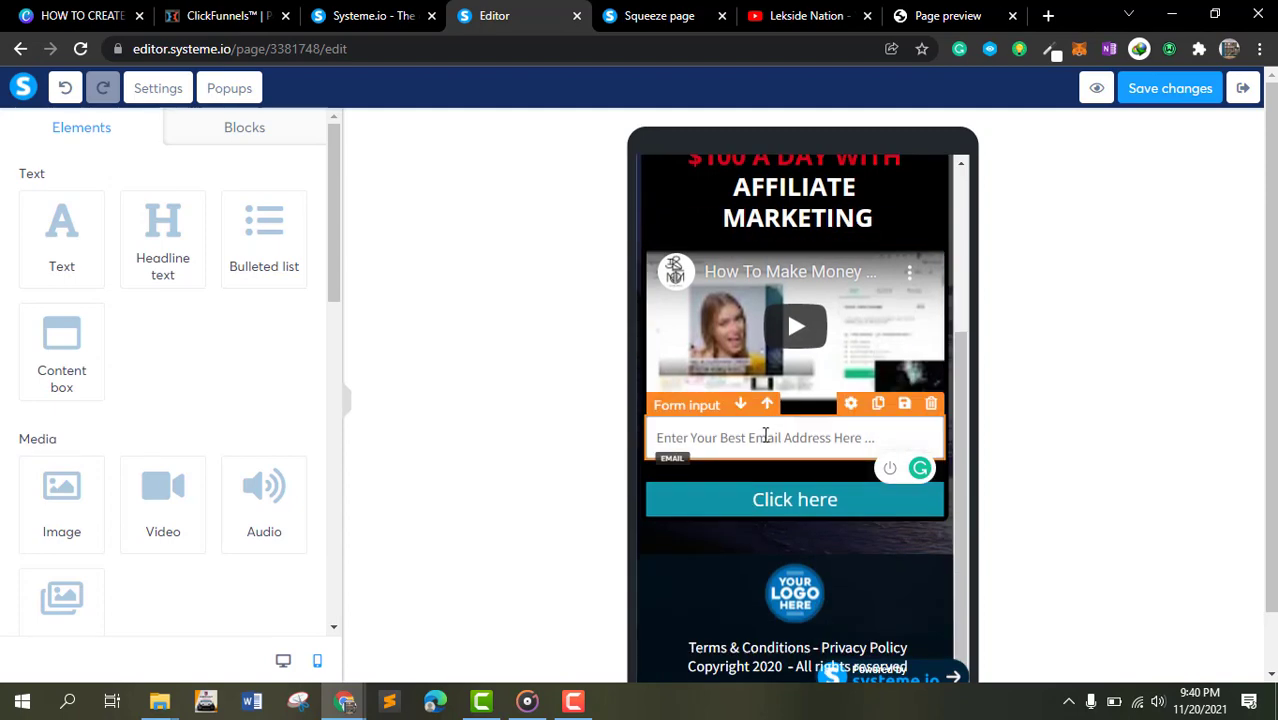
click(764, 437)
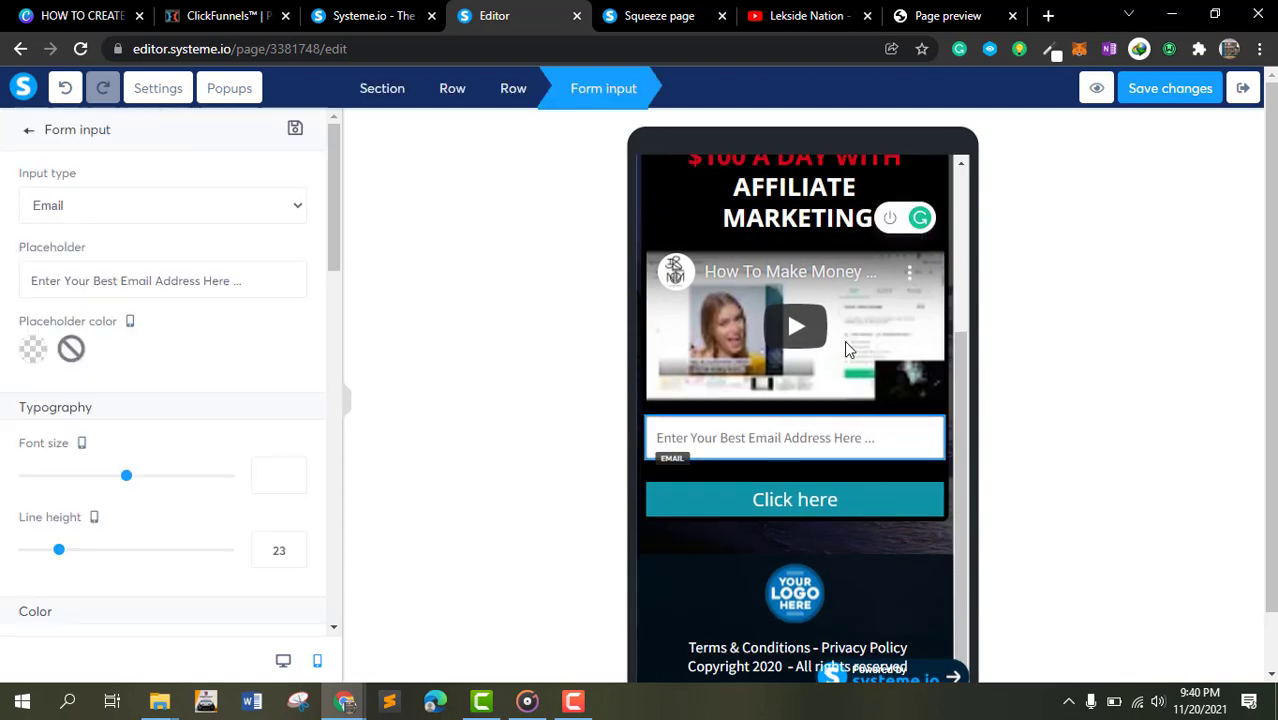
click(806, 448)
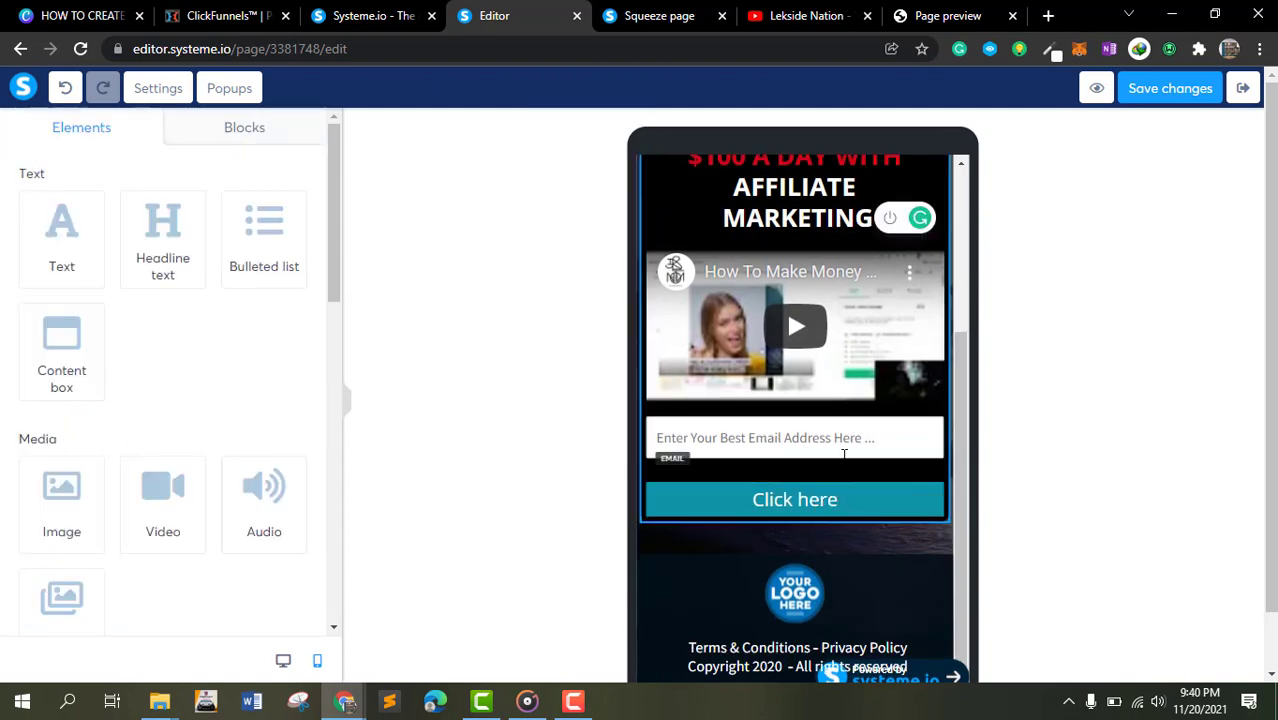
click(857, 437)
click(836, 470)
click(836, 440)
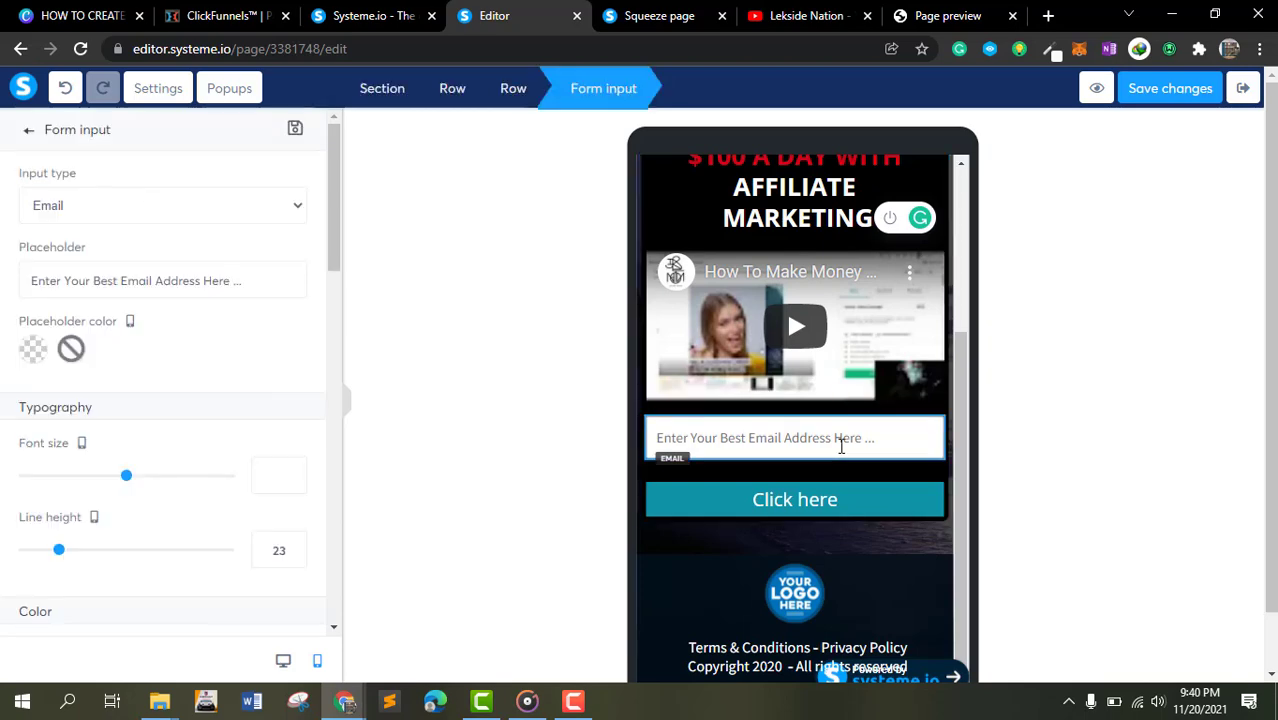
click(813, 493)
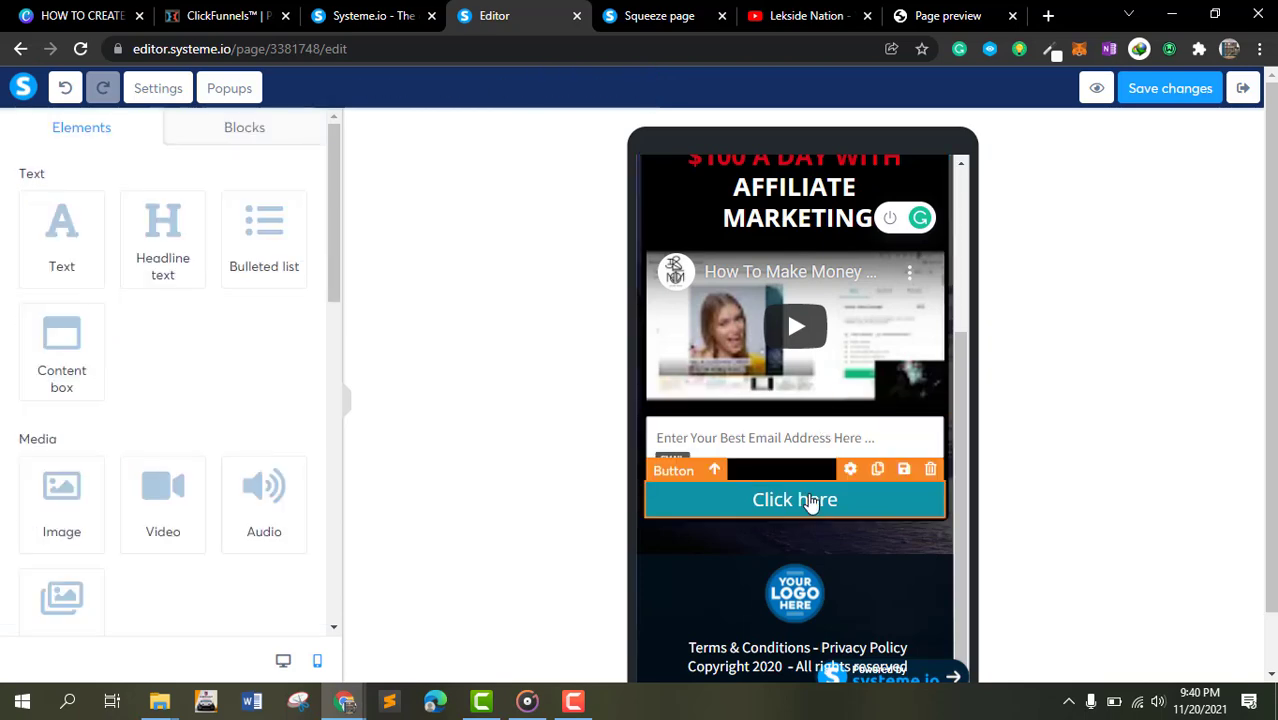
scroll(285, 500, down, 10)
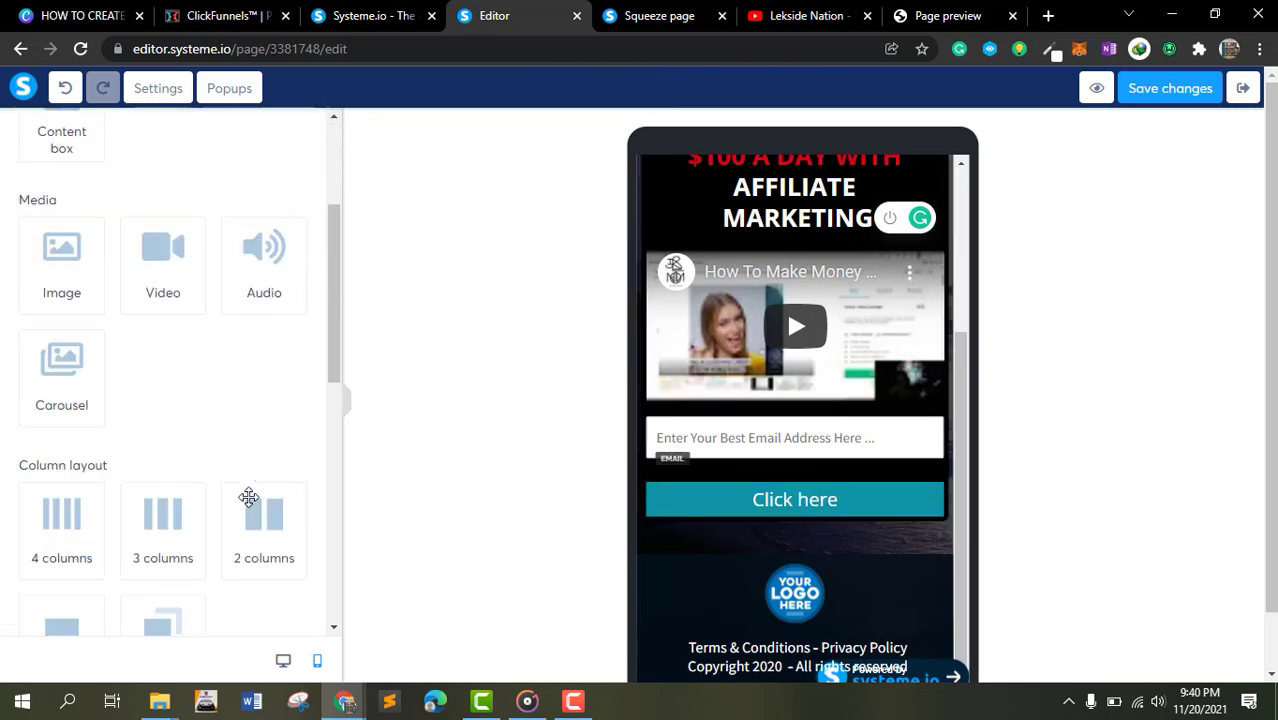
click(754, 508)
click(757, 501)
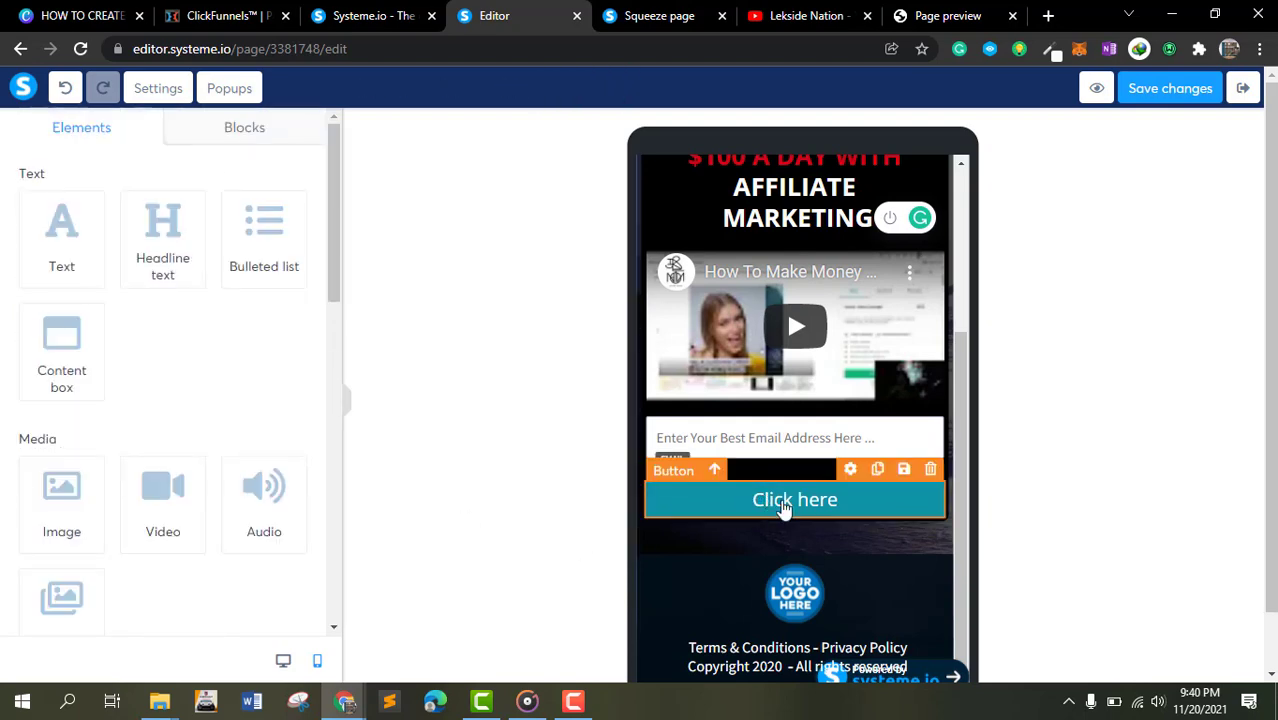
- Open the Click here button's settings and set it to redirect users to the next step after contact registration
click(851, 476)
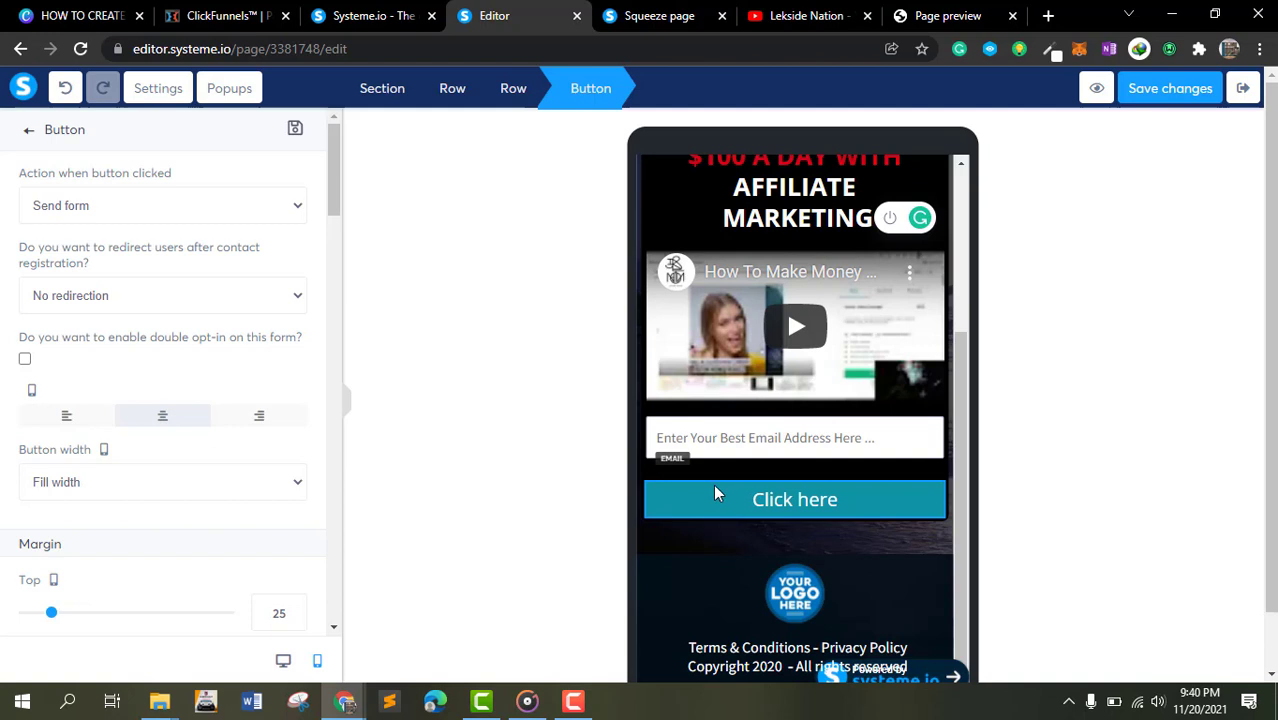
click(202, 206)
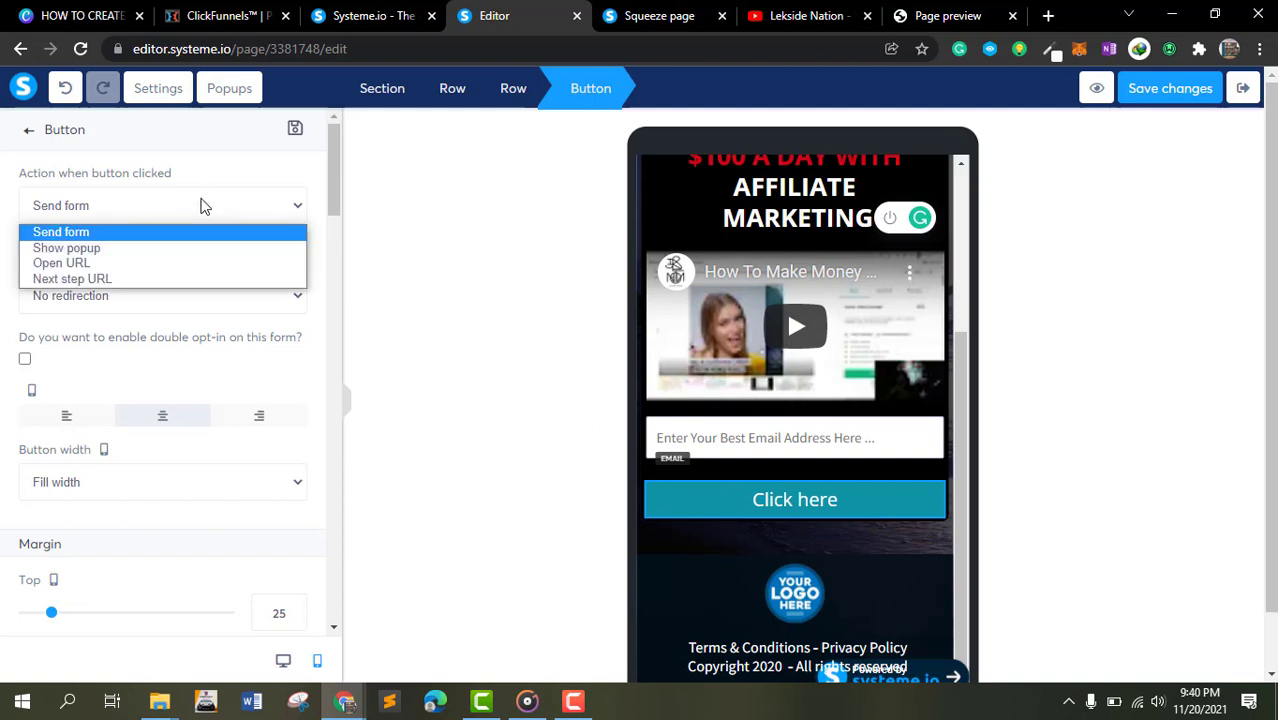
click(112, 233)
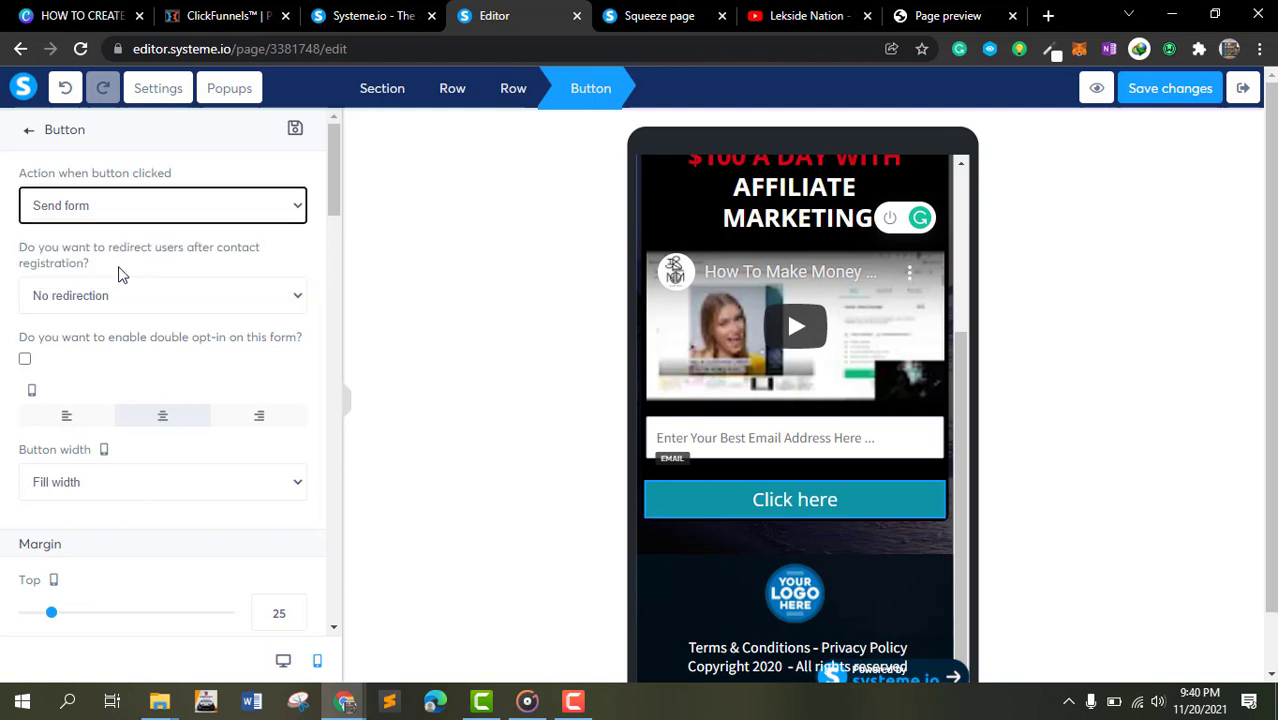
click(122, 298)
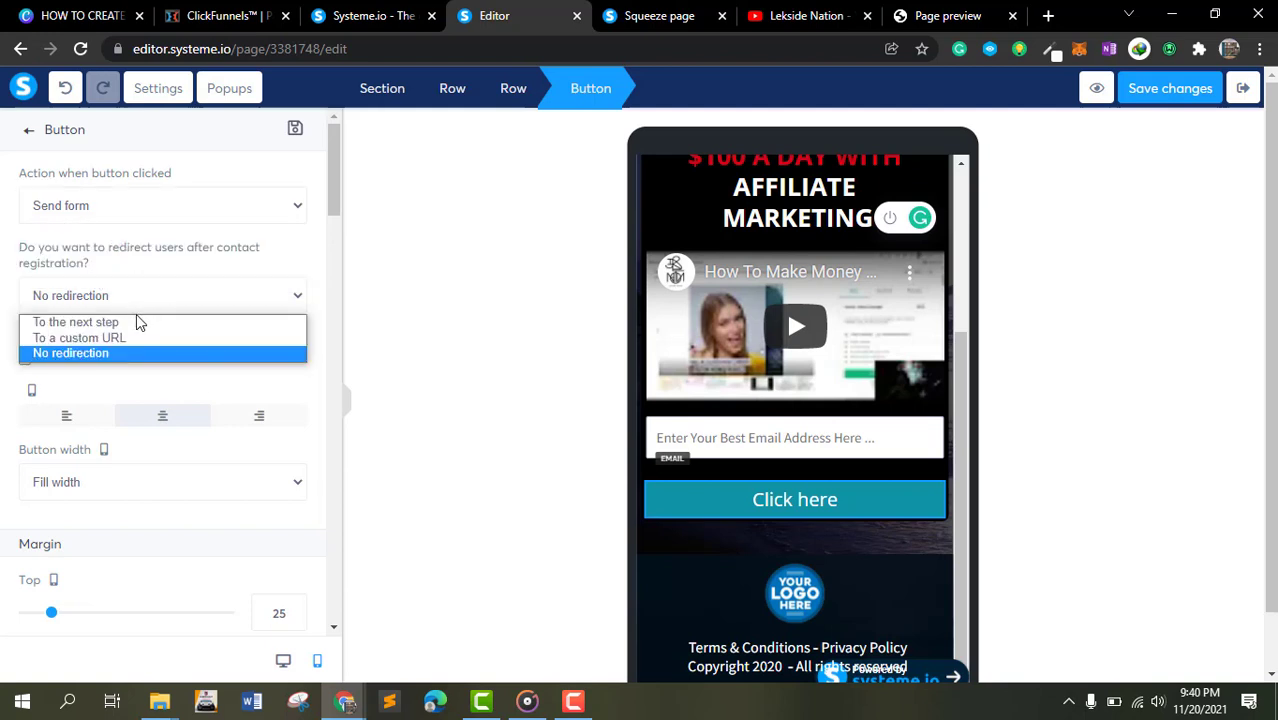
click(128, 322)
- Scroll through the rest of the button's settings, including margins, typography, border and visibility
scroll(245, 290, down, 2)
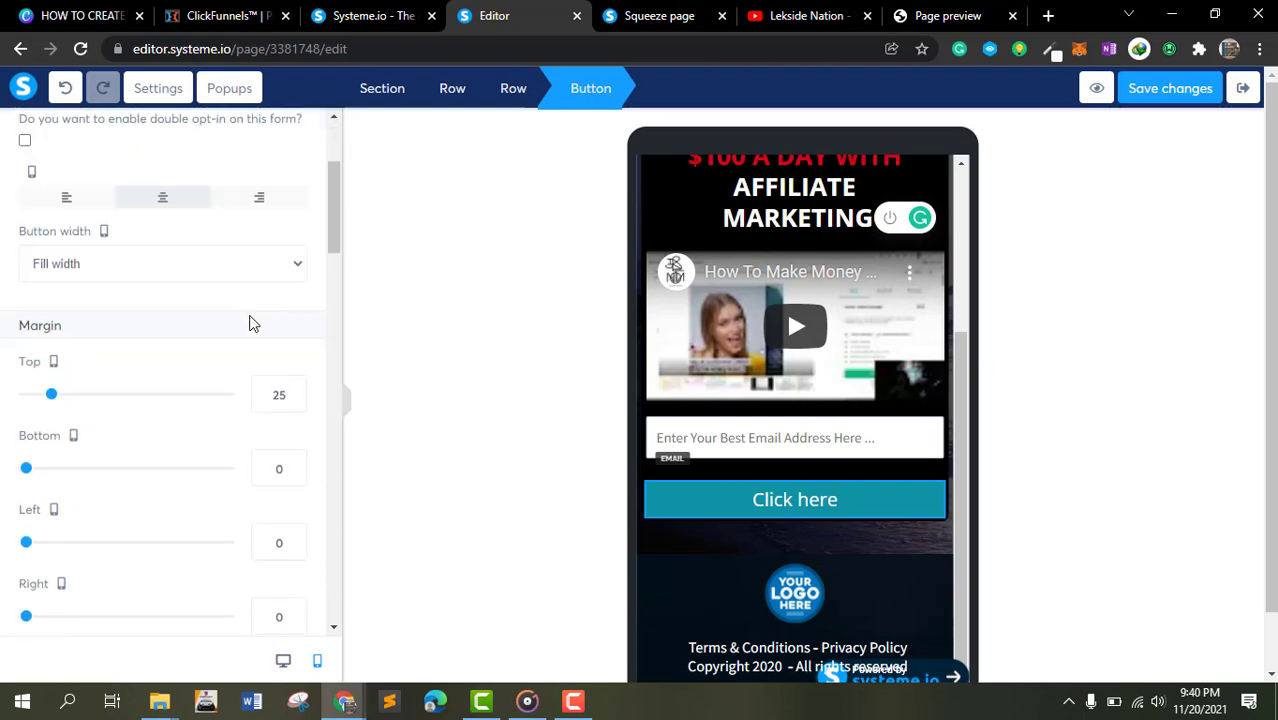
scroll(251, 314, up, 2)
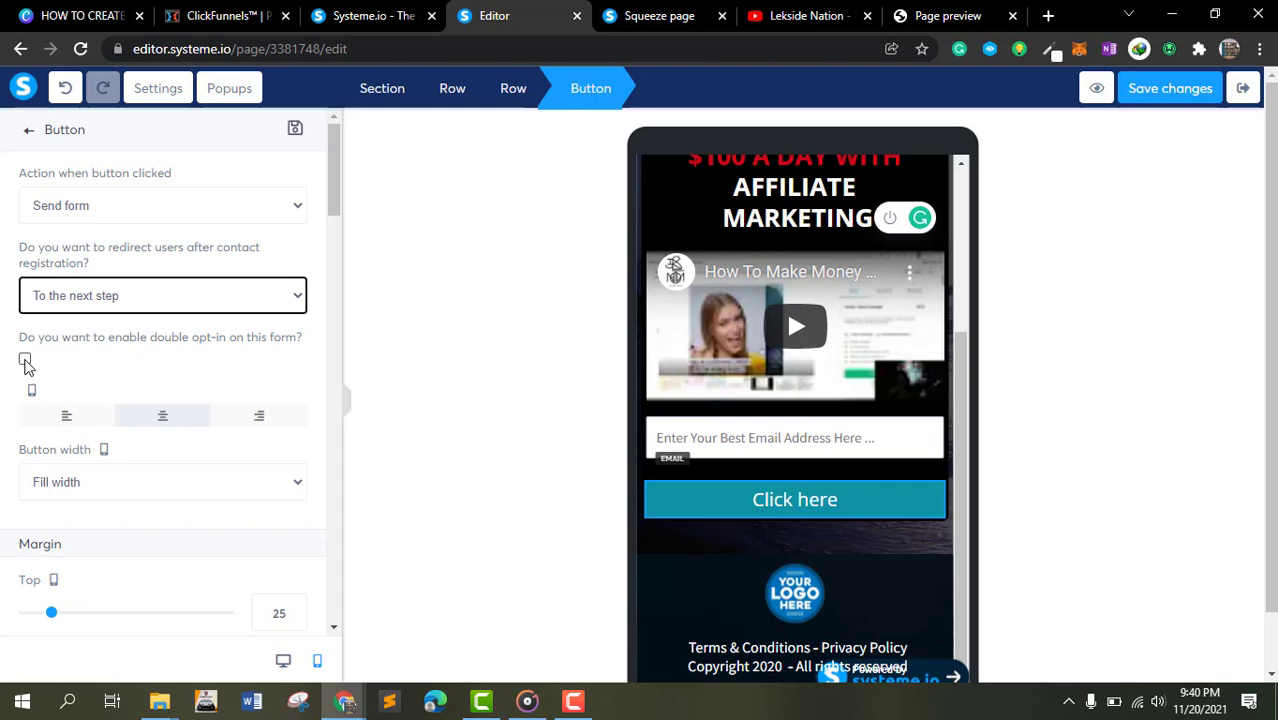
right_click(66, 322)
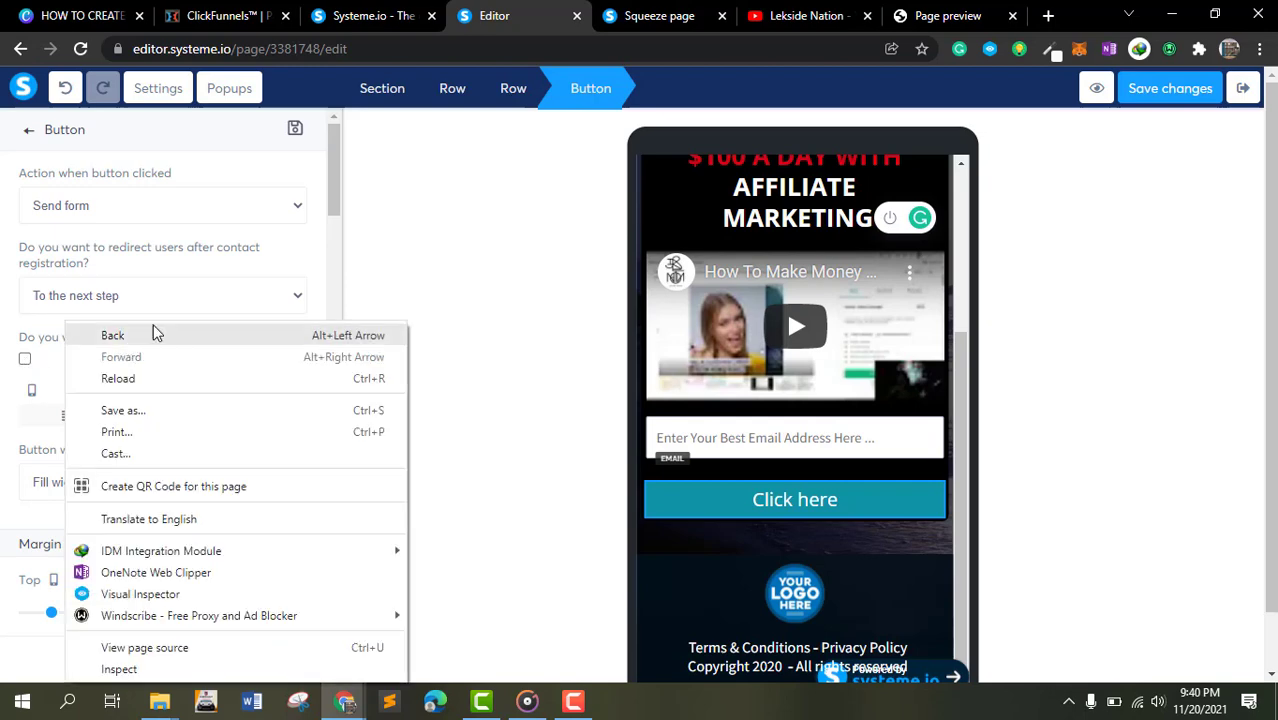
click(440, 258)
click(712, 499)
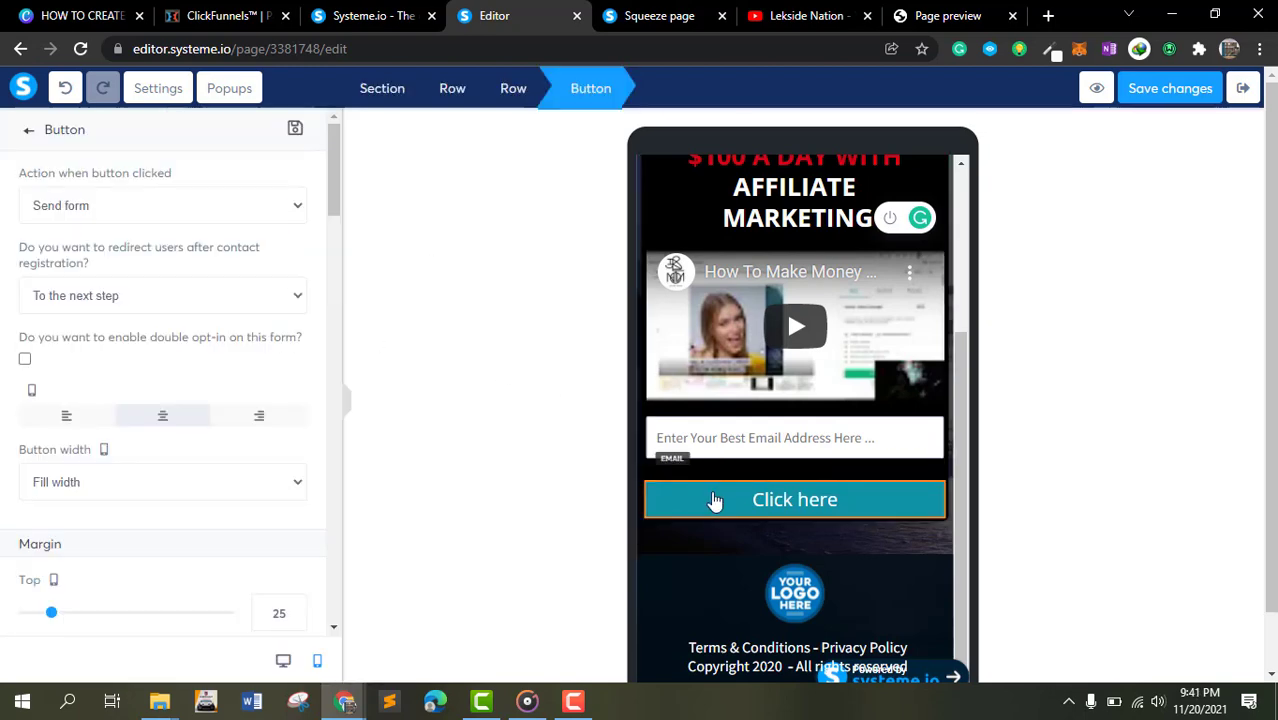
scroll(48, 376, down, 1)
scroll(91, 356, down, 2)
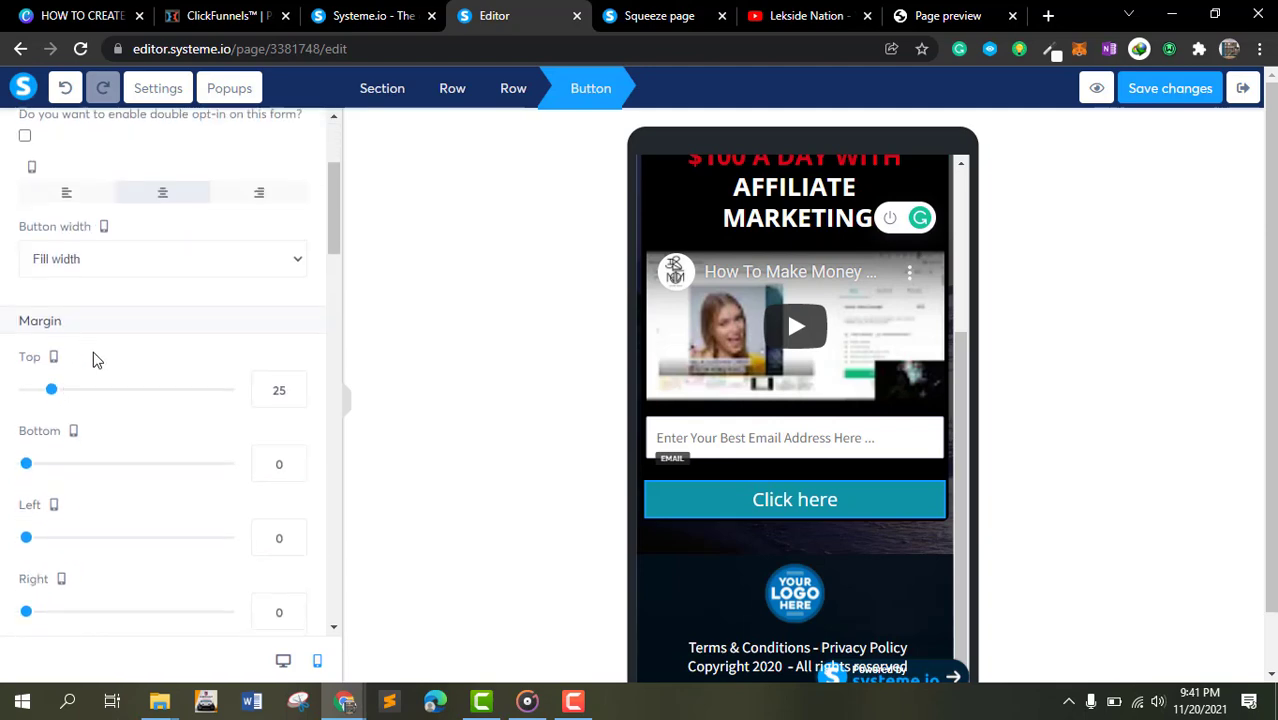
scroll(94, 356, down, 4)
scroll(127, 291, up, 2)
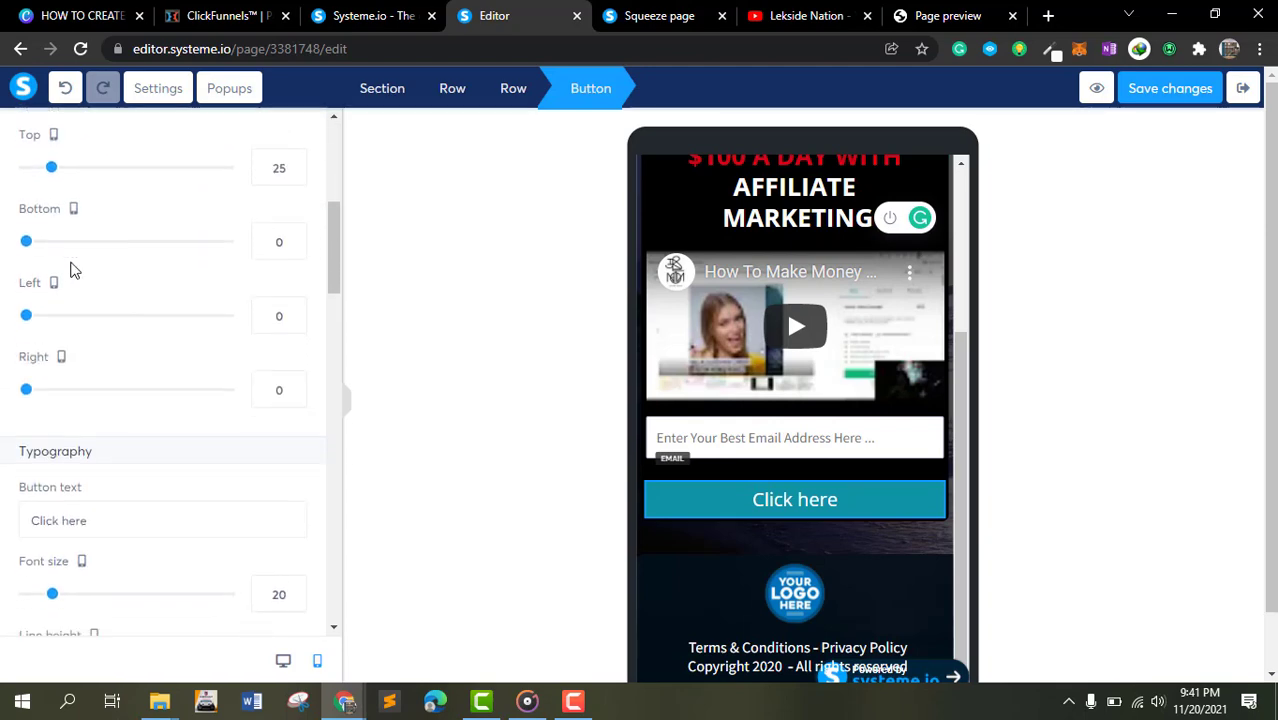
scroll(140, 320, down, 8)
scroll(140, 320, down, 3)
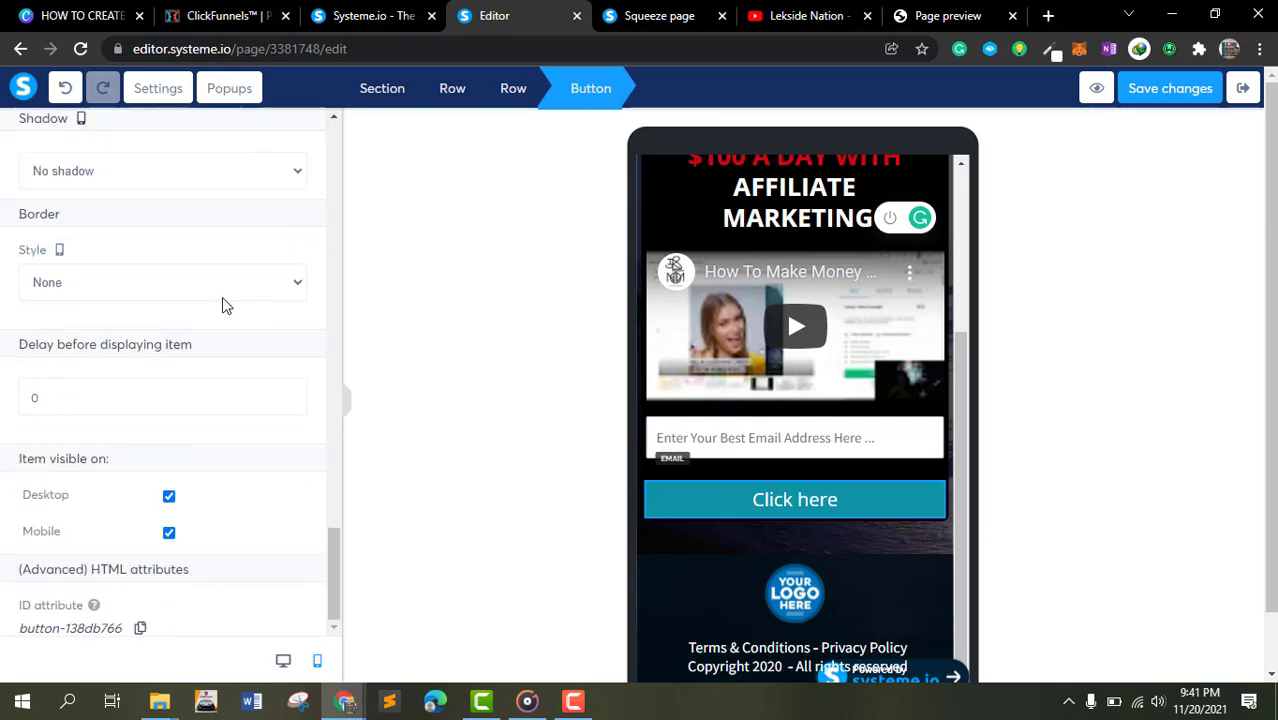
scroll(499, 377, down, 1)
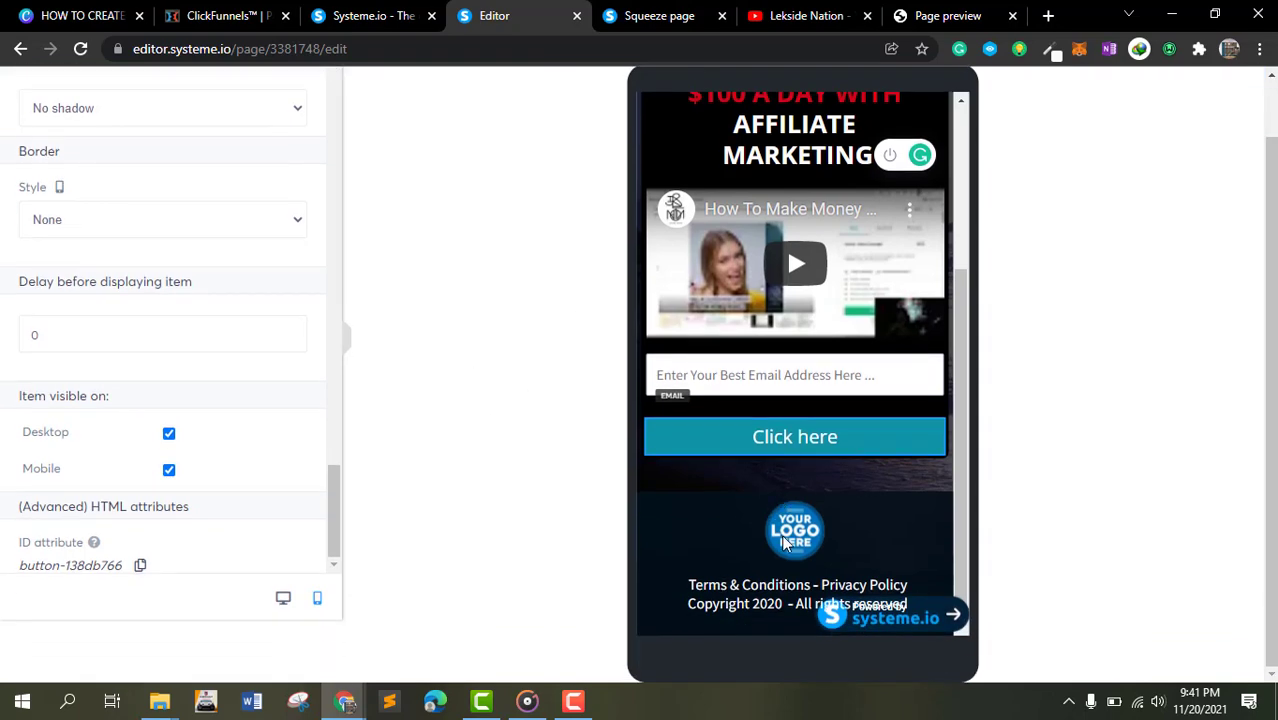
- Delete the YOUR LOGO HERE image from the page footer
click(785, 541)
click(935, 487)
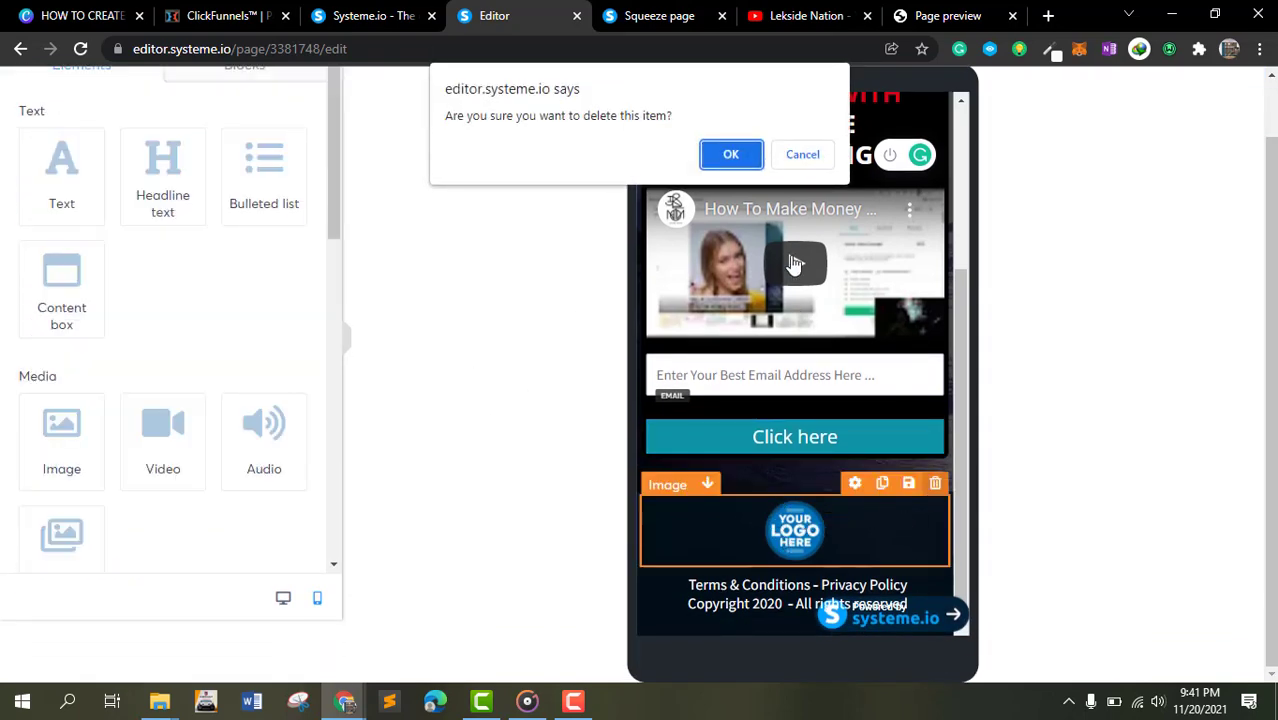
click(732, 153)
- Switch back to desktop view and review the whole page layout with the sidebar collapsed
scroll(677, 455, up, 3)
scroll(677, 455, up, 1)
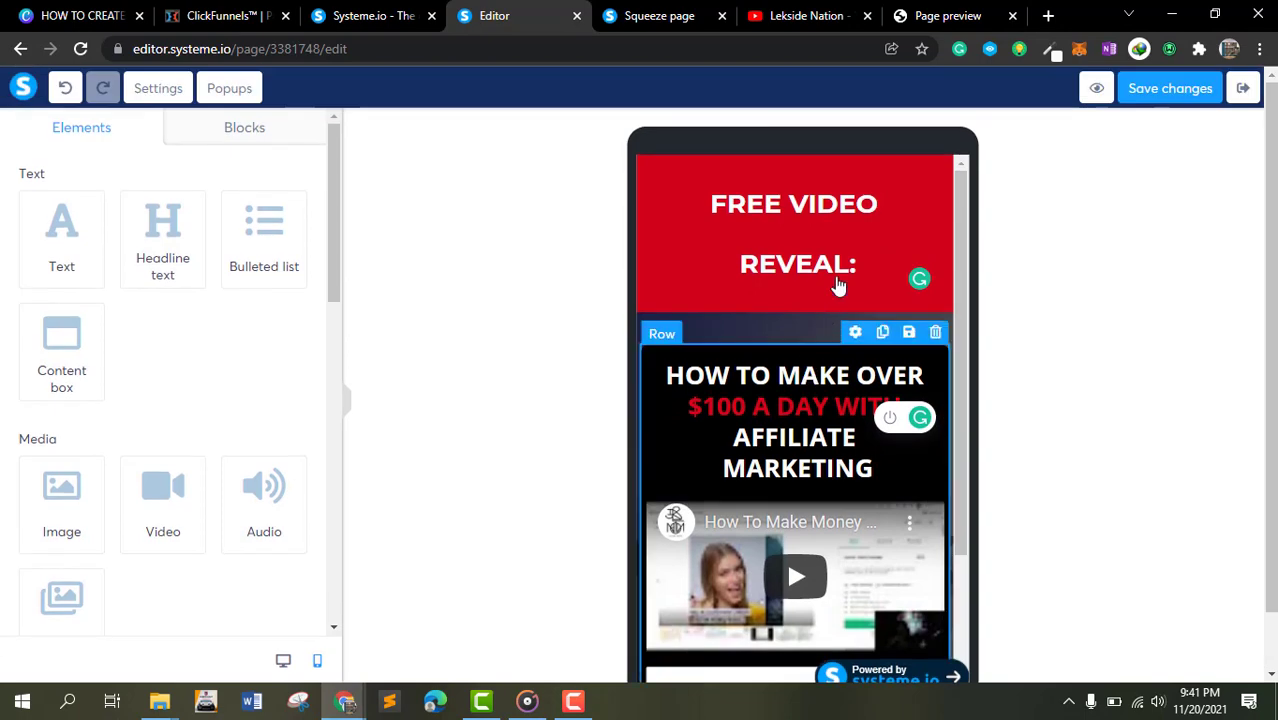
scroll(844, 288, down, 3)
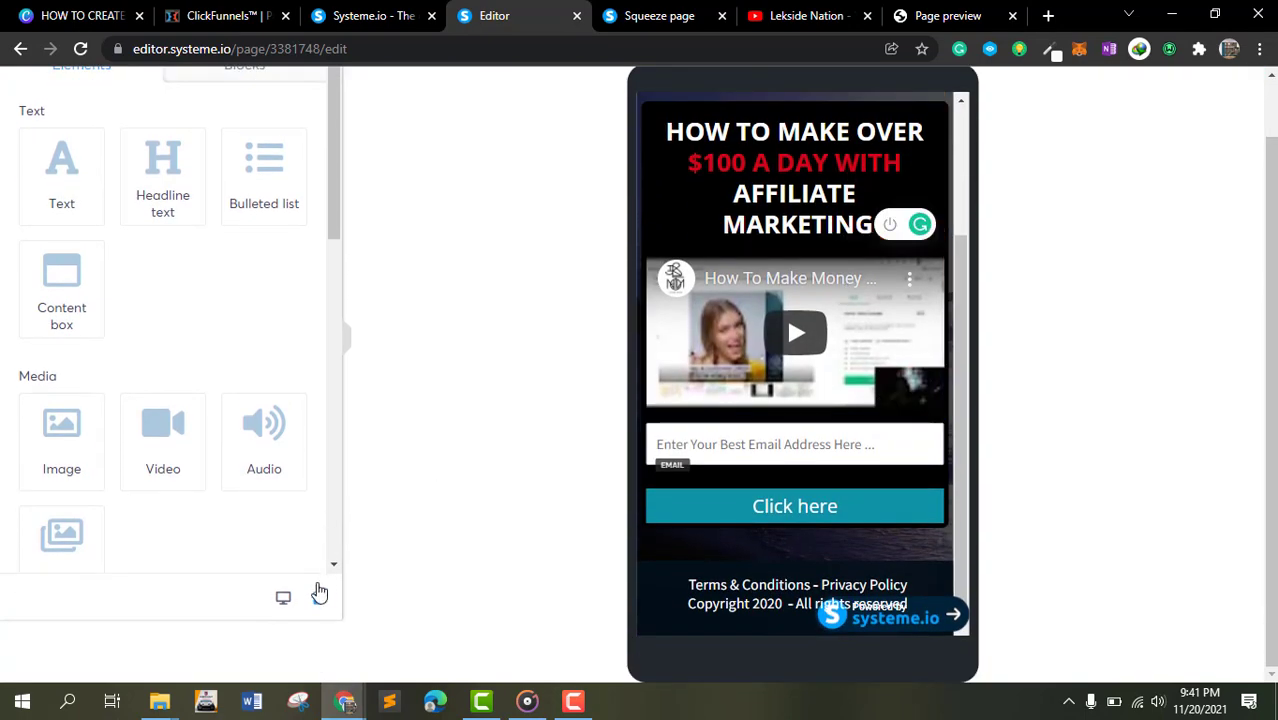
click(283, 597)
click(349, 427)
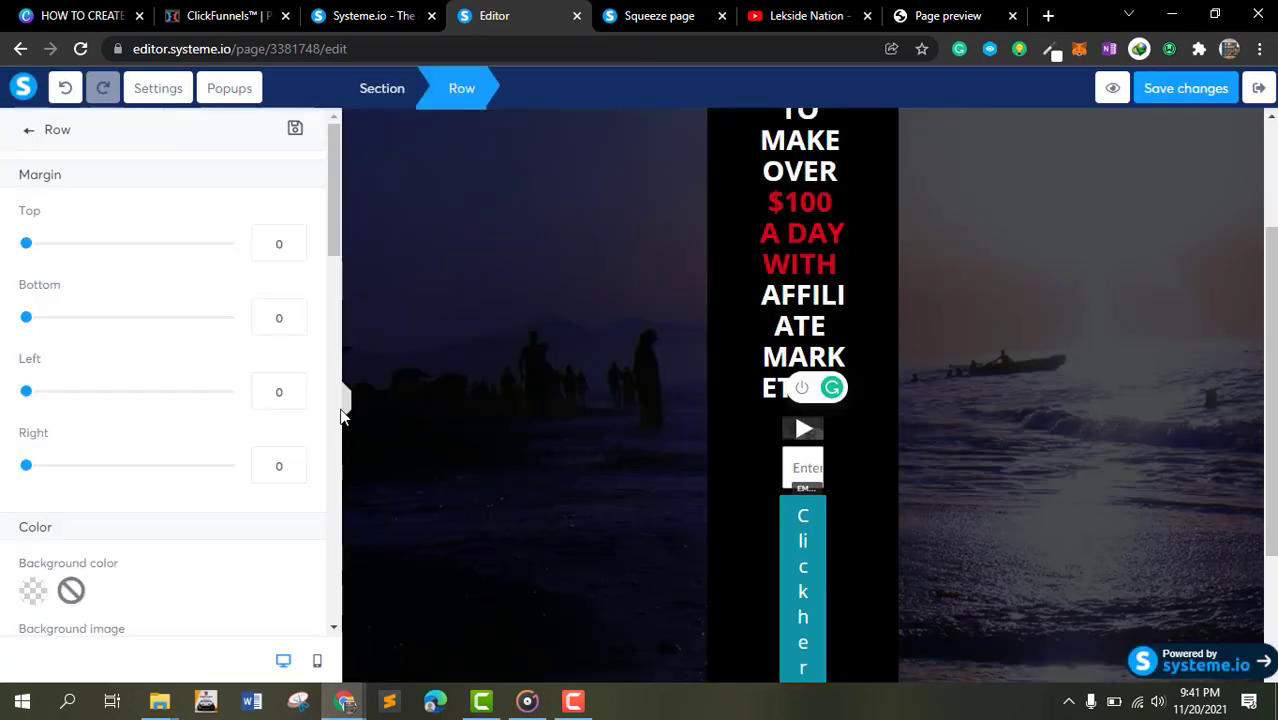
scroll(340, 417, down, 5)
click(342, 405)
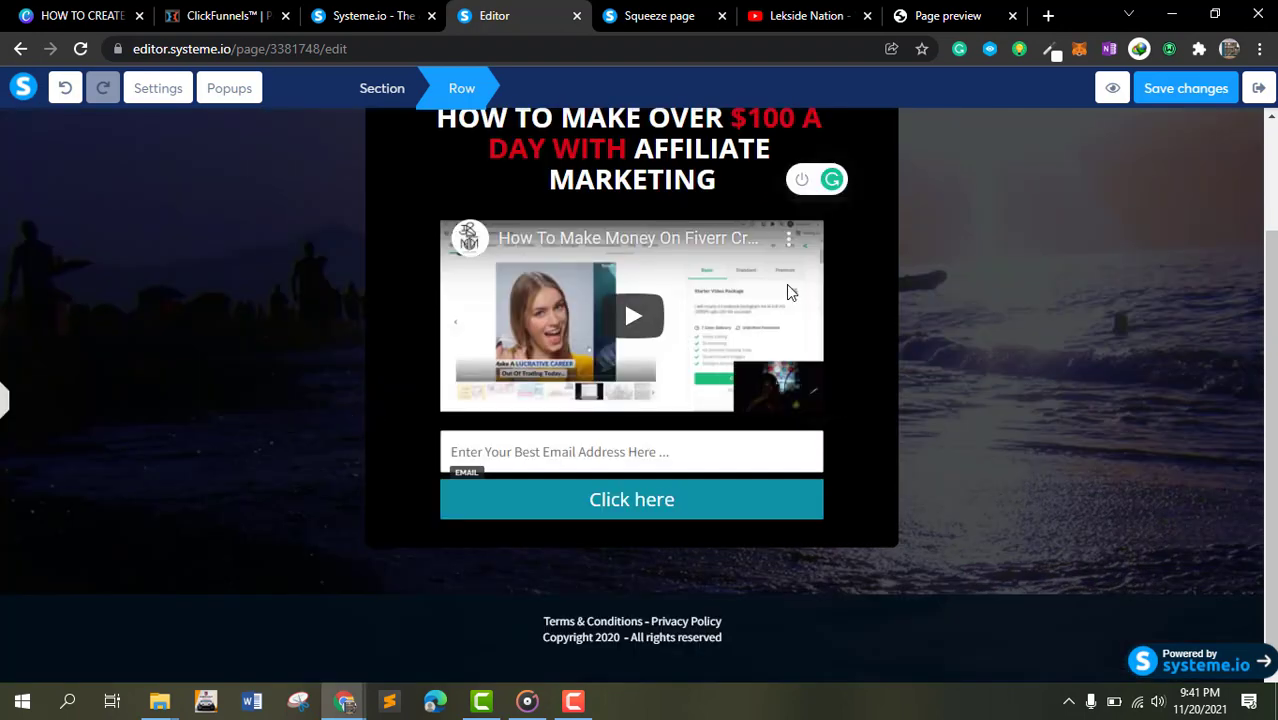
click(1206, 218)
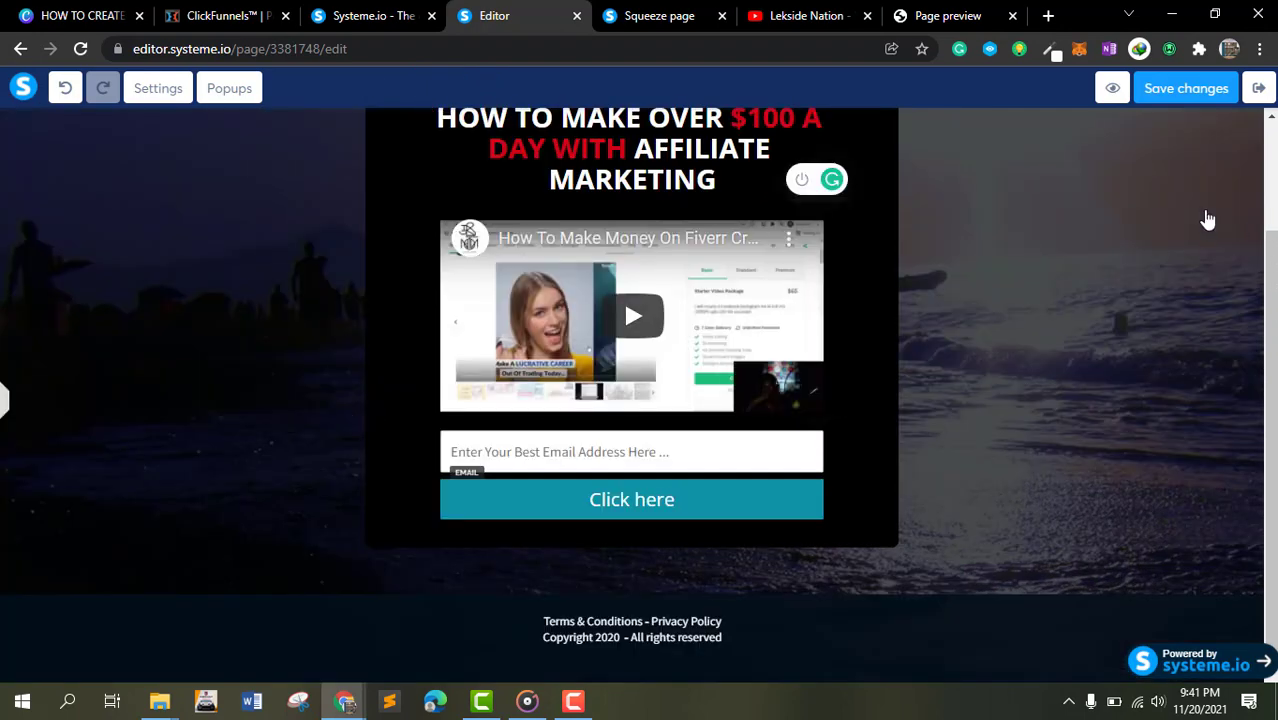
click(1270, 231)
click(348, 404)
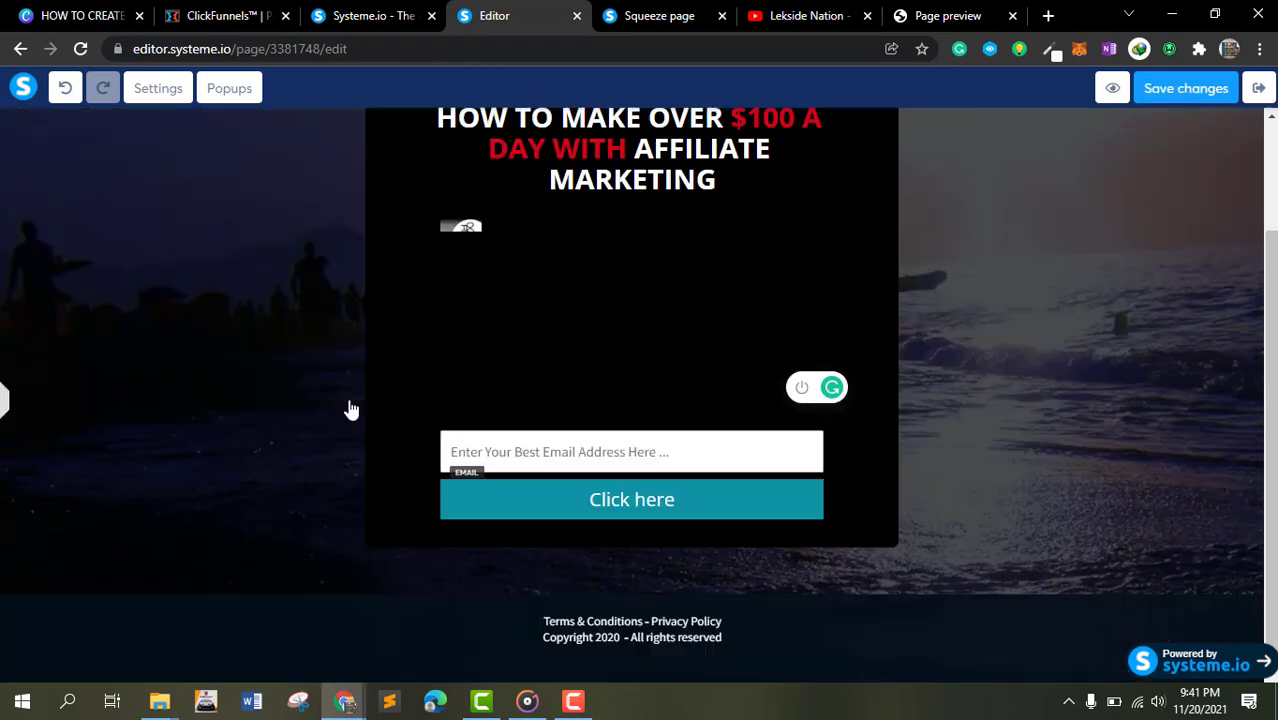
scroll(961, 348, up, 2)
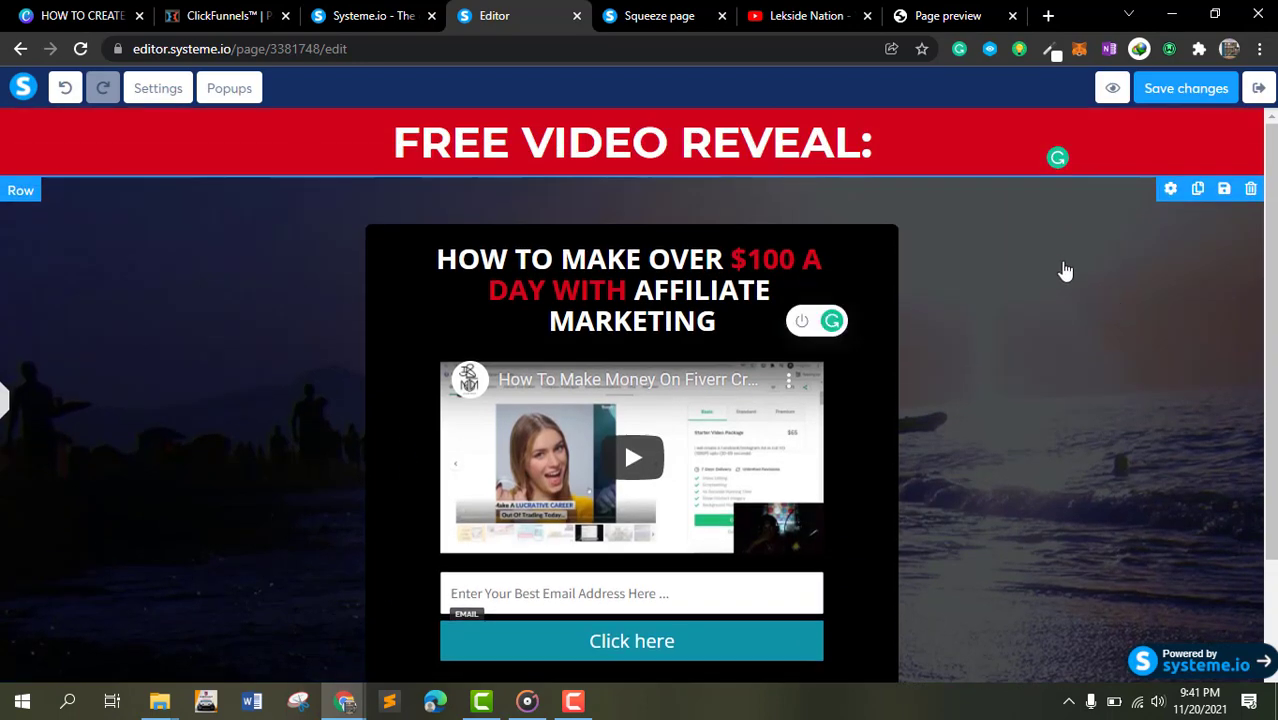
scroll(1063, 271, down, 3)
- Save the page changes and open the page preview
click(1179, 93)
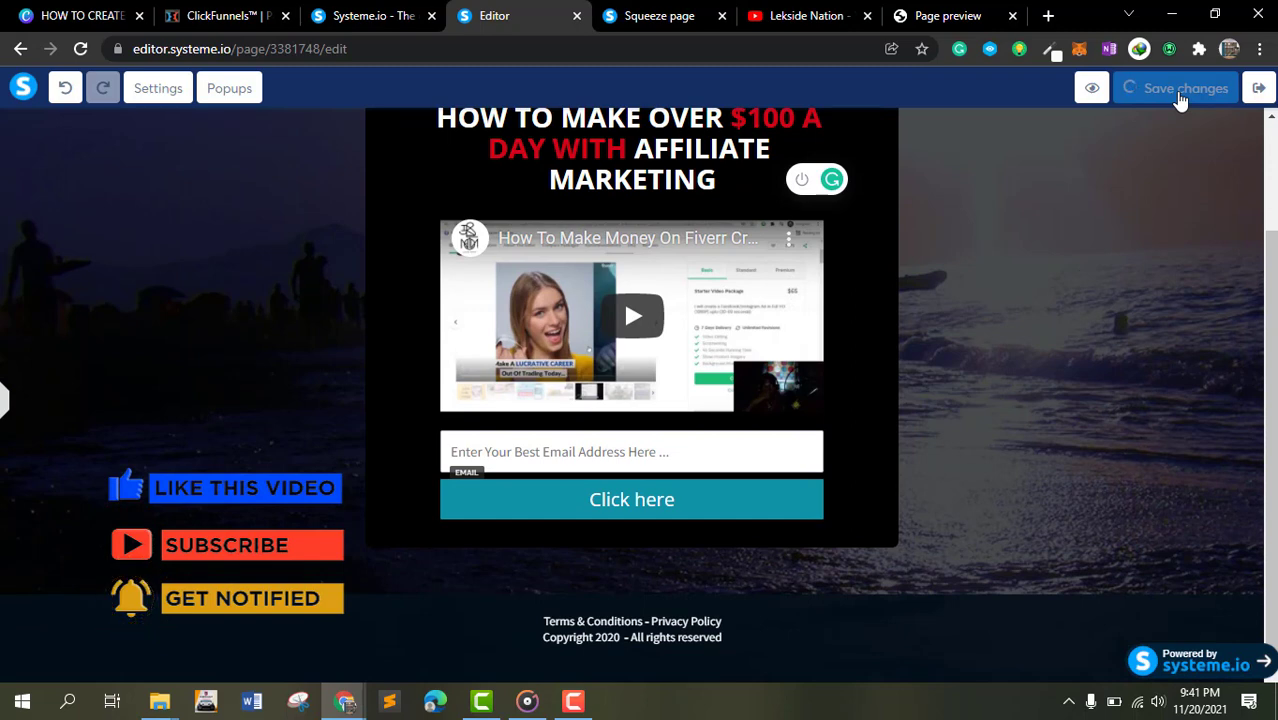
click(1093, 88)
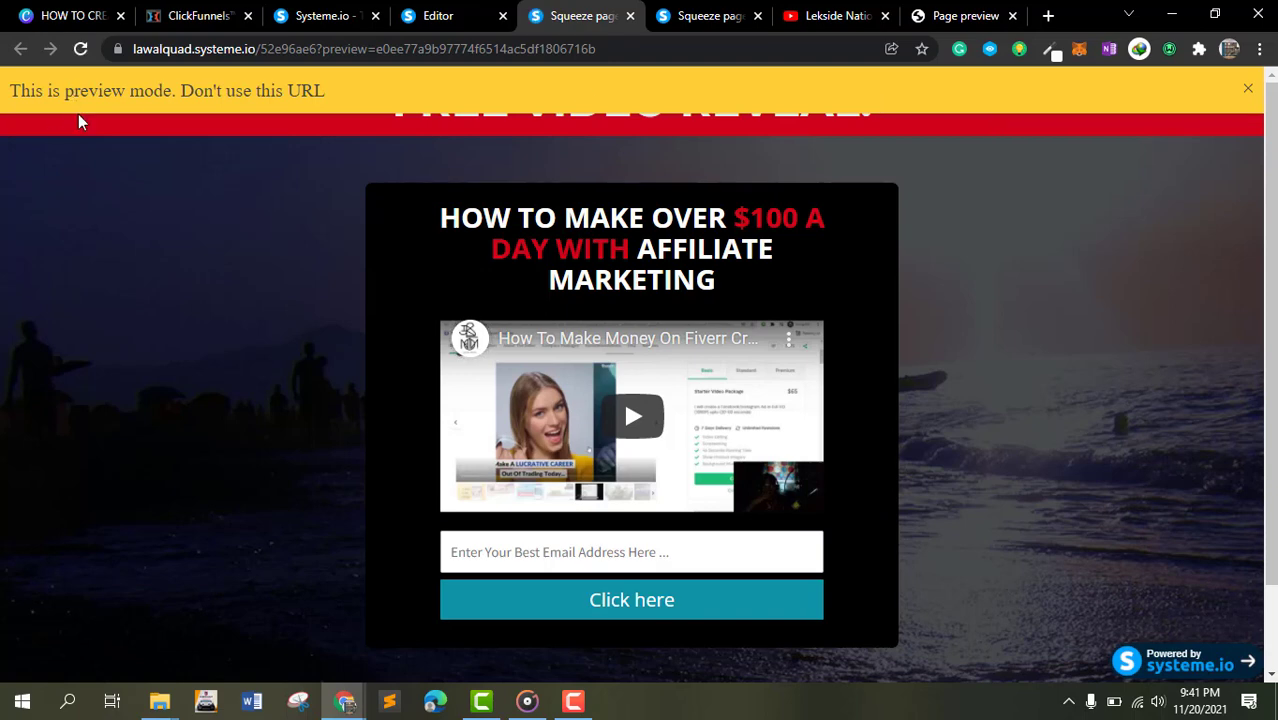
scroll(126, 92, up, 1)
click(1247, 89)
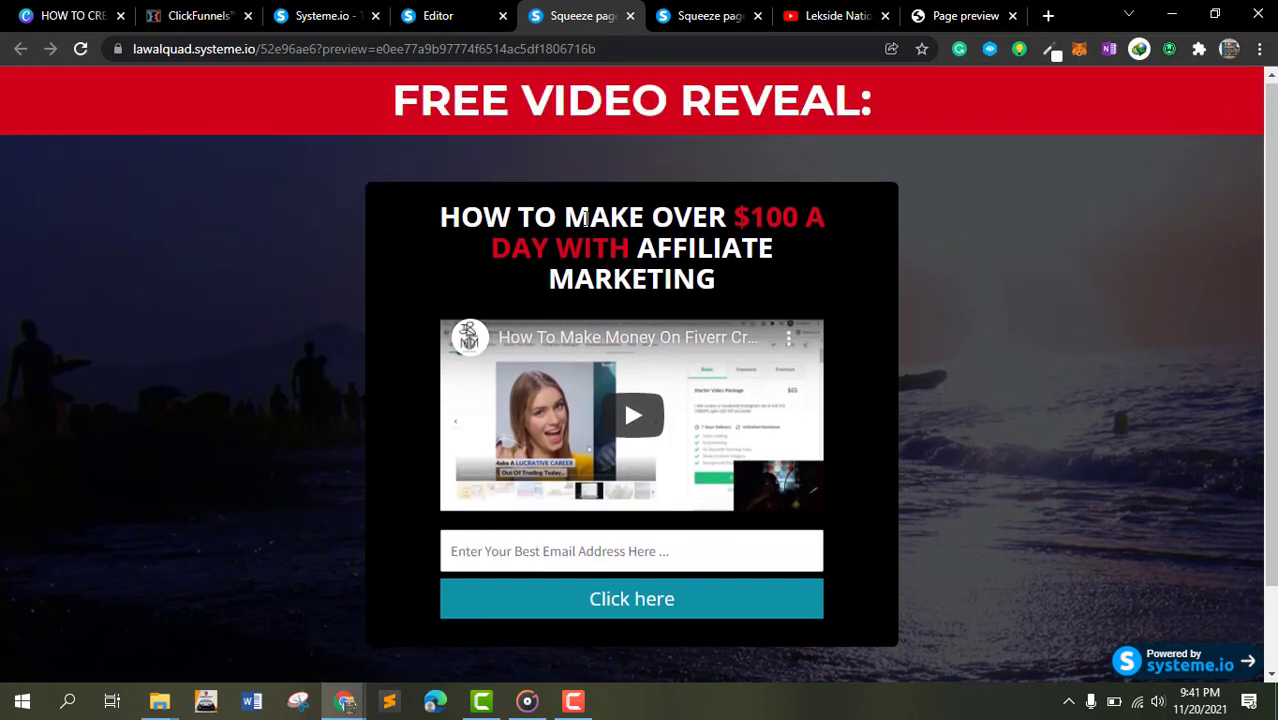
- Test the email opt-in form in the page preview
scroll(603, 372, down, 1)
click(689, 445)
click(1113, 242)
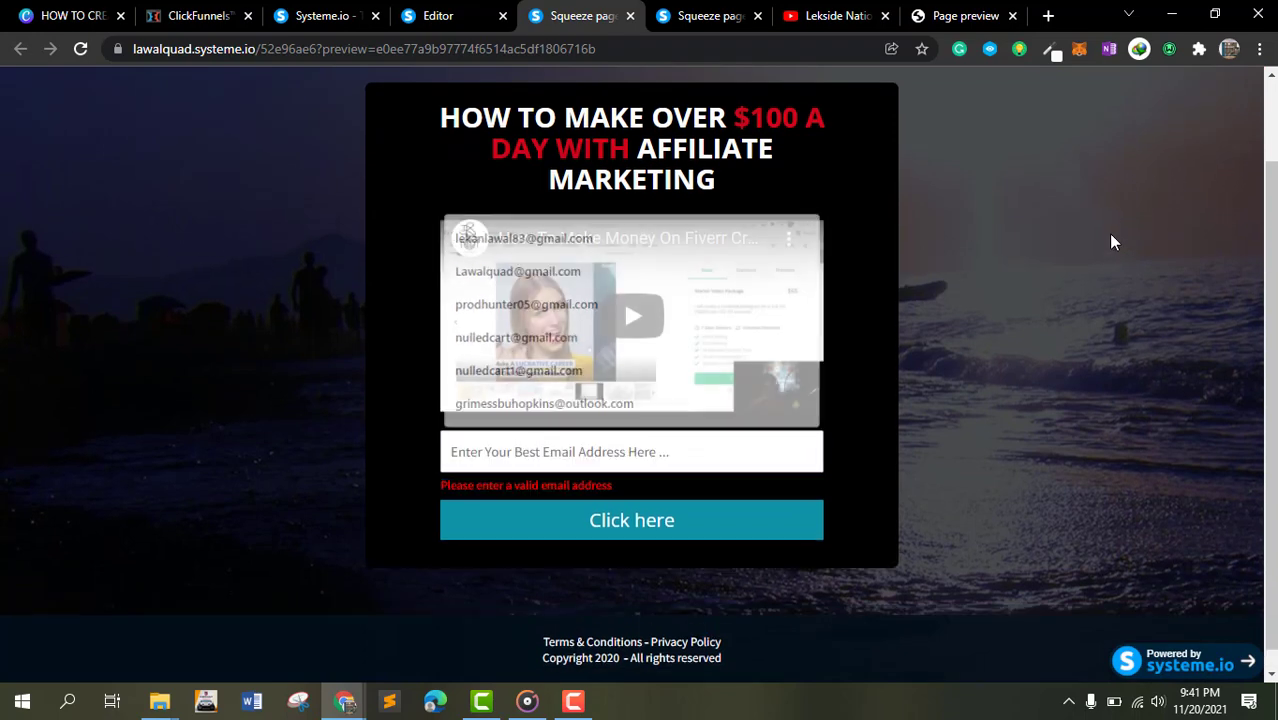
scroll(628, 285, up, 1)
- Return to the editor and examine the Click here button's and the section's settings in desktop view
click(448, 18)
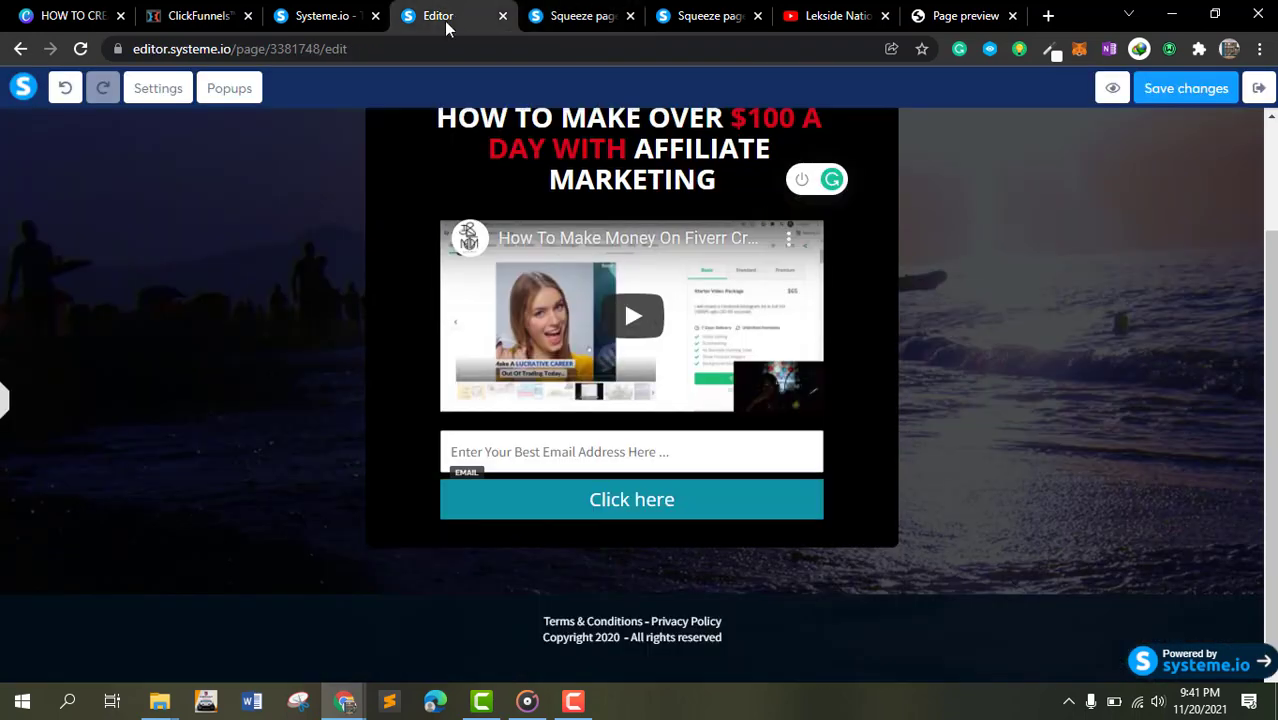
click(499, 510)
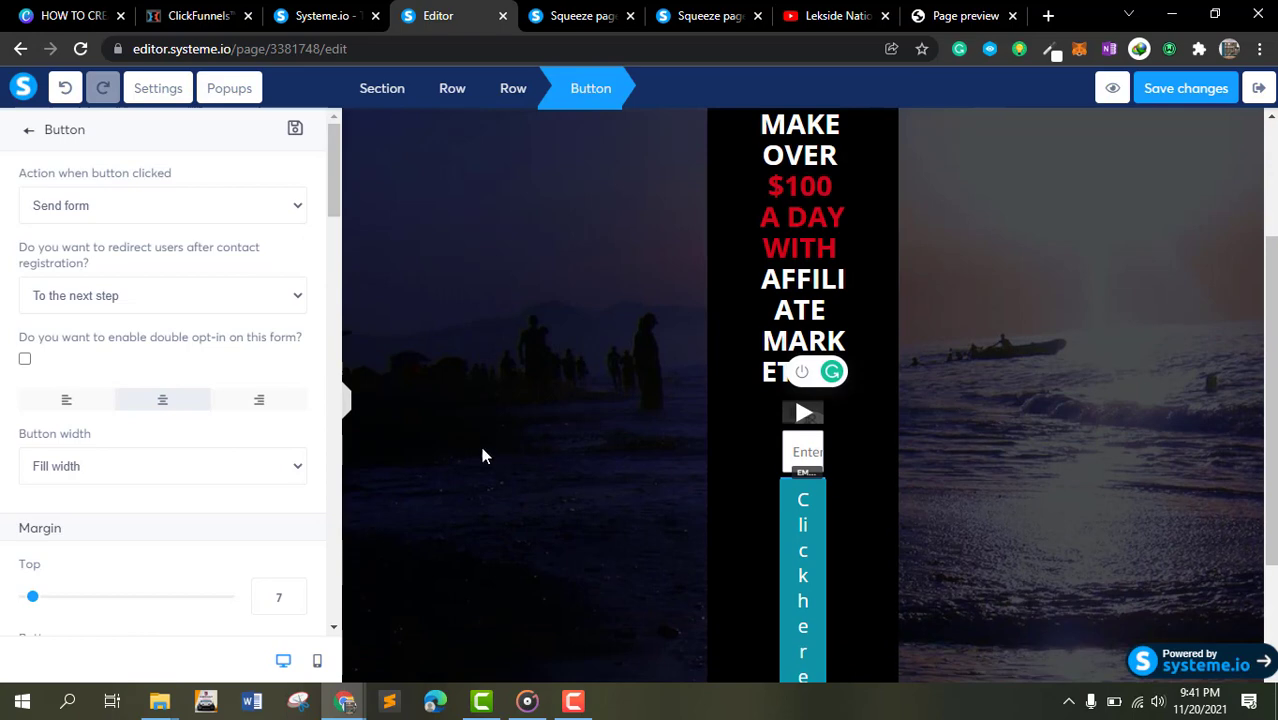
scroll(182, 405, down, 2)
scroll(145, 330, up, 2)
click(828, 550)
click(805, 545)
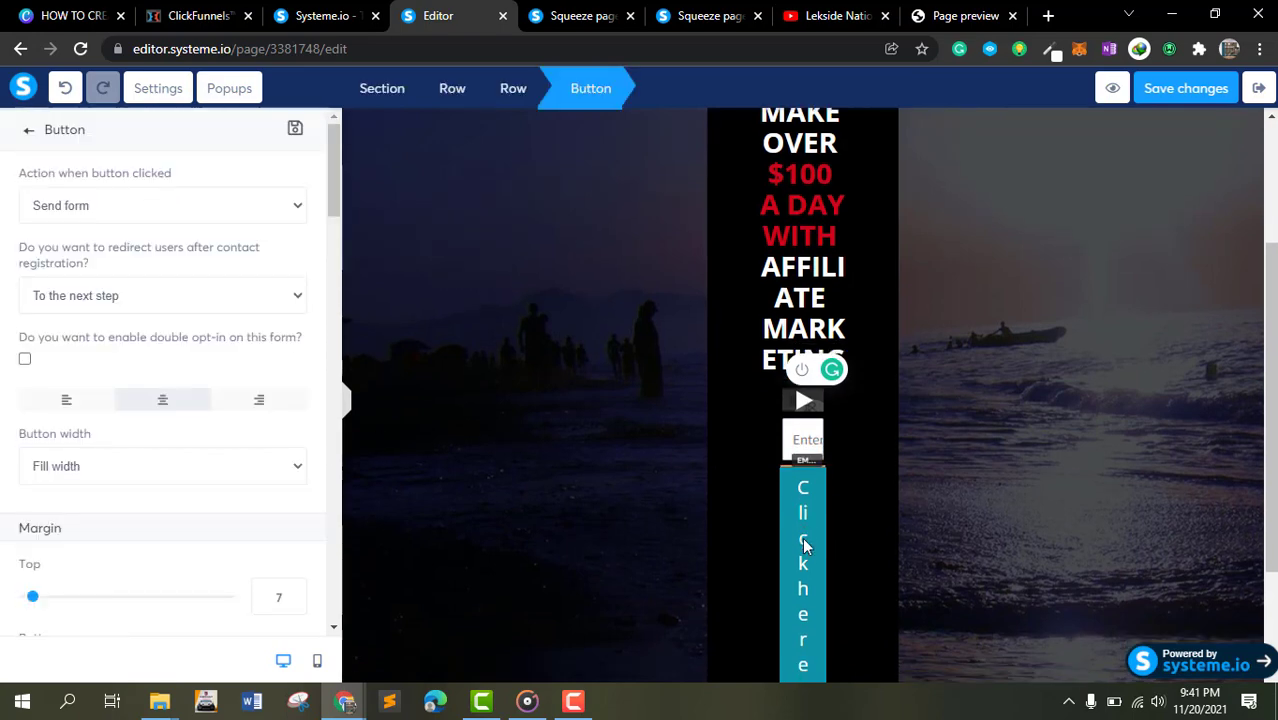
click(399, 106)
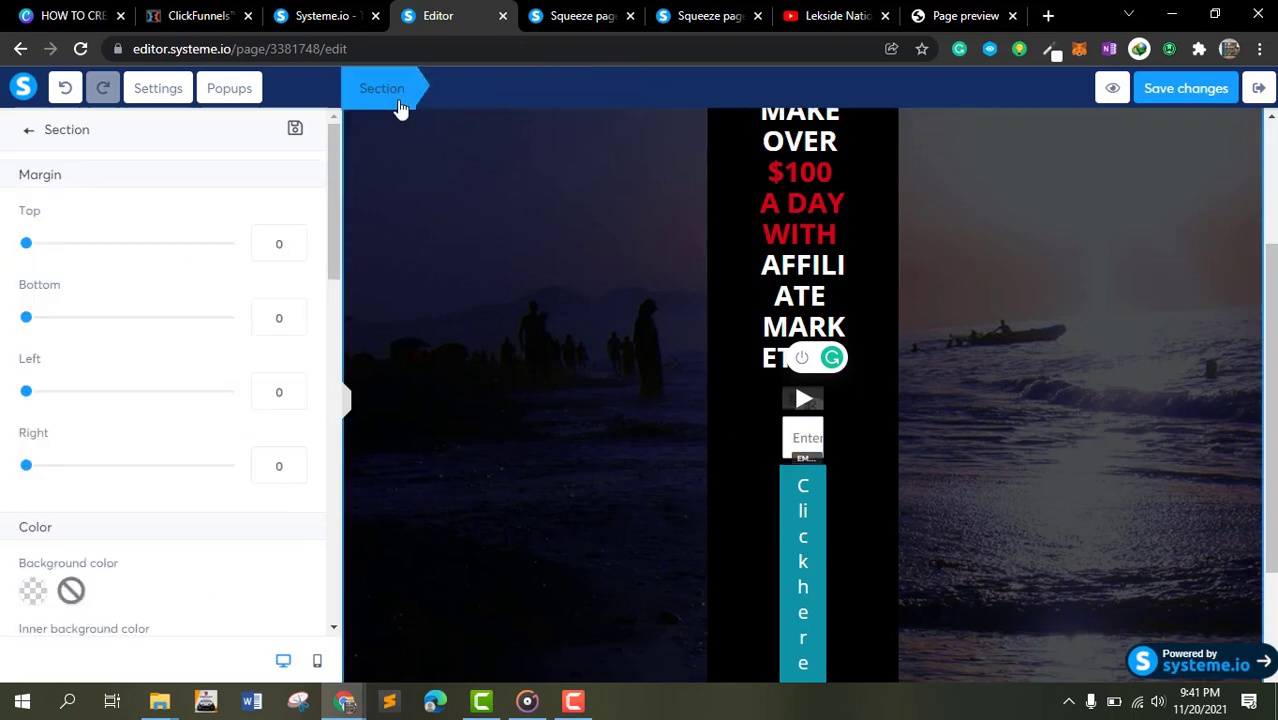
- Examine the page settings for default typography, link and text colors, language and background
click(147, 90)
scroll(150, 236, down, 4)
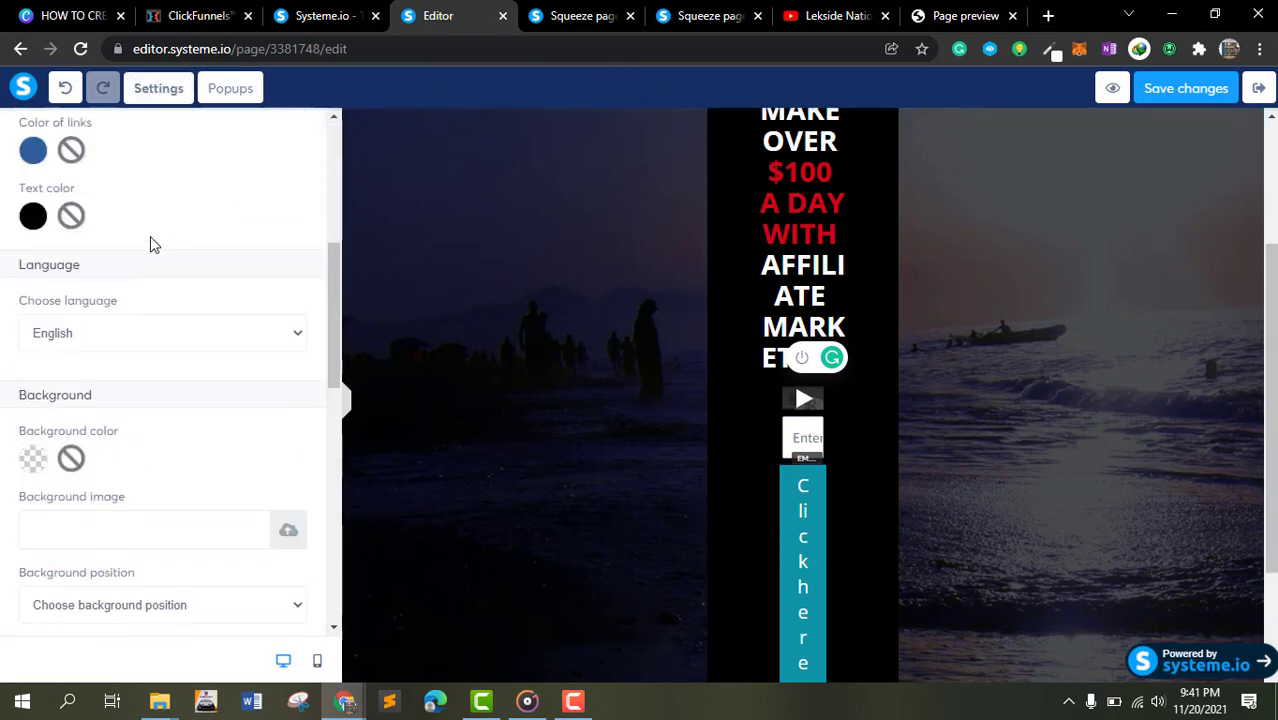
scroll(150, 236, down, 8)
scroll(149, 235, up, 13)
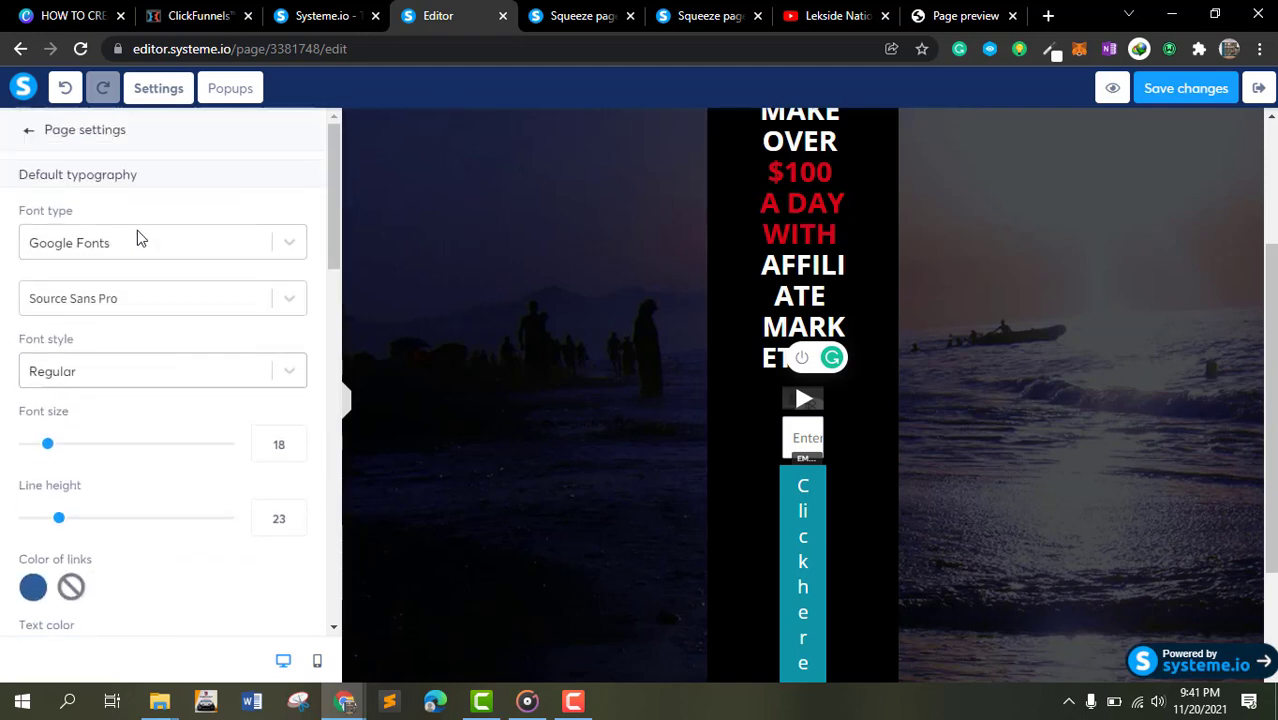
- Save the squeeze page changes and exit the editor back to the funnel steps
click(1160, 92)
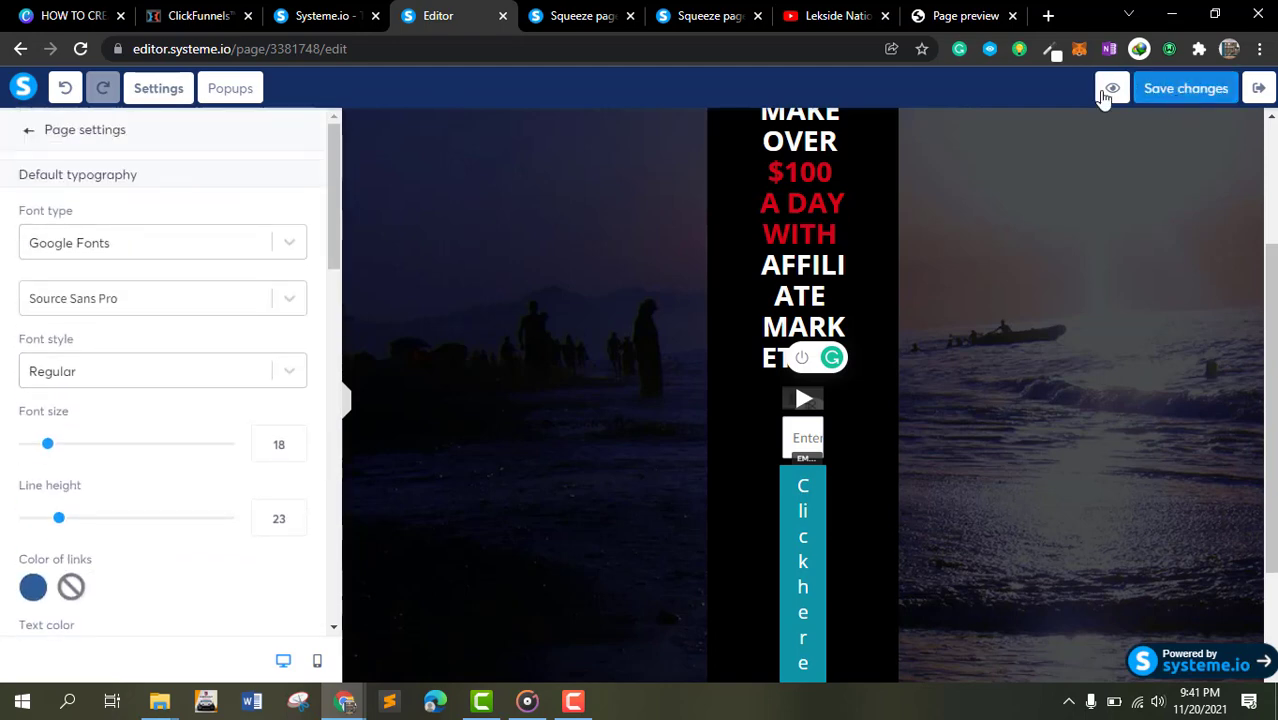
click(1266, 92)
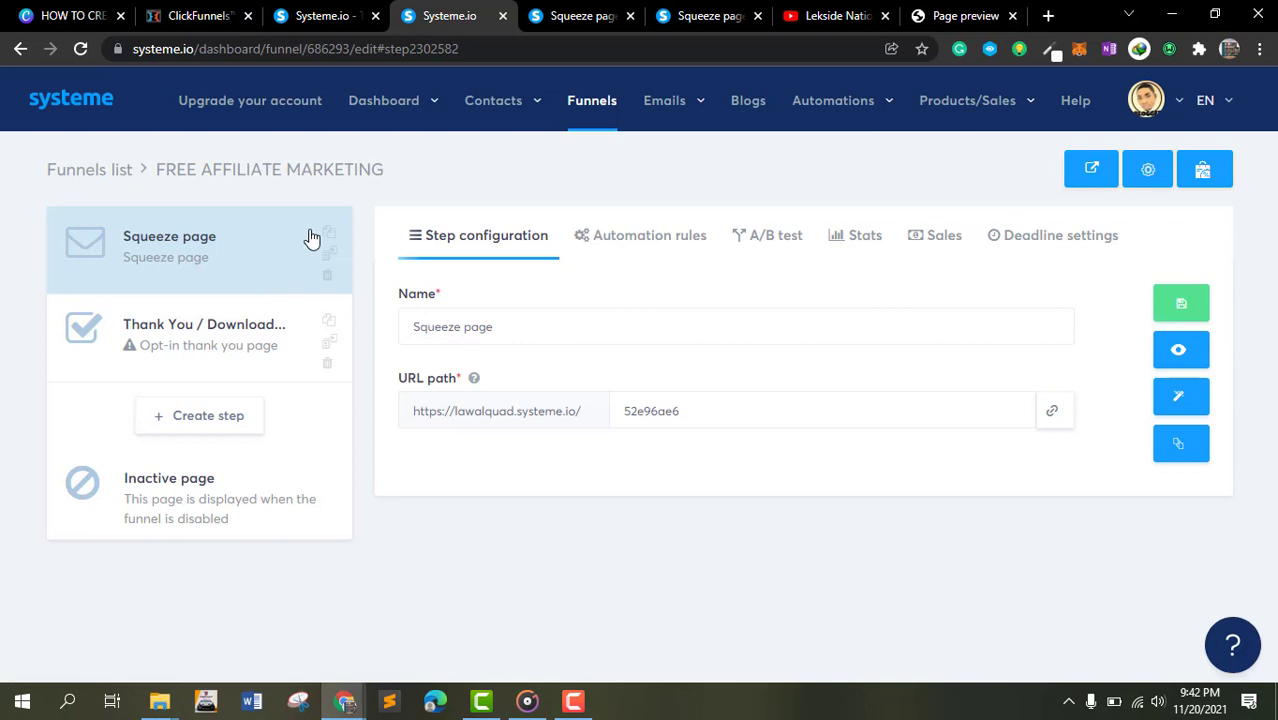
- Open the Thank You / Download funnel step to browse its available page templates
click(188, 345)
right_click(191, 324)
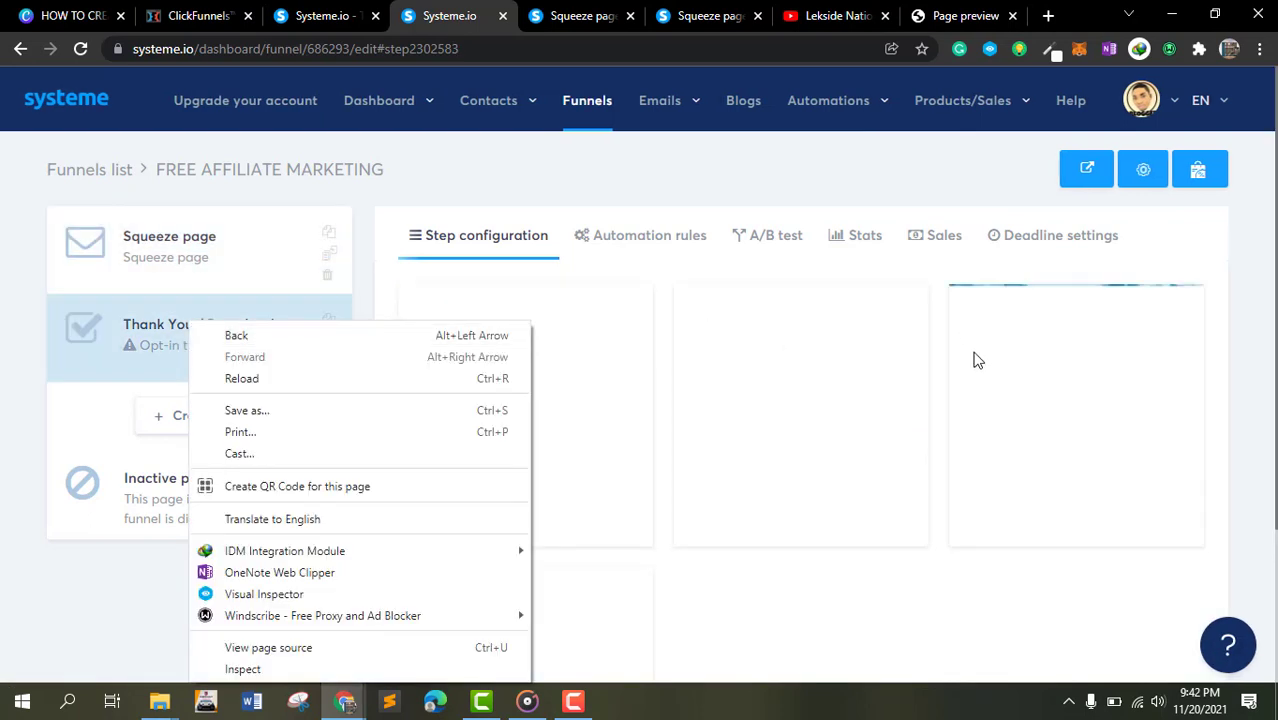
click(765, 189)
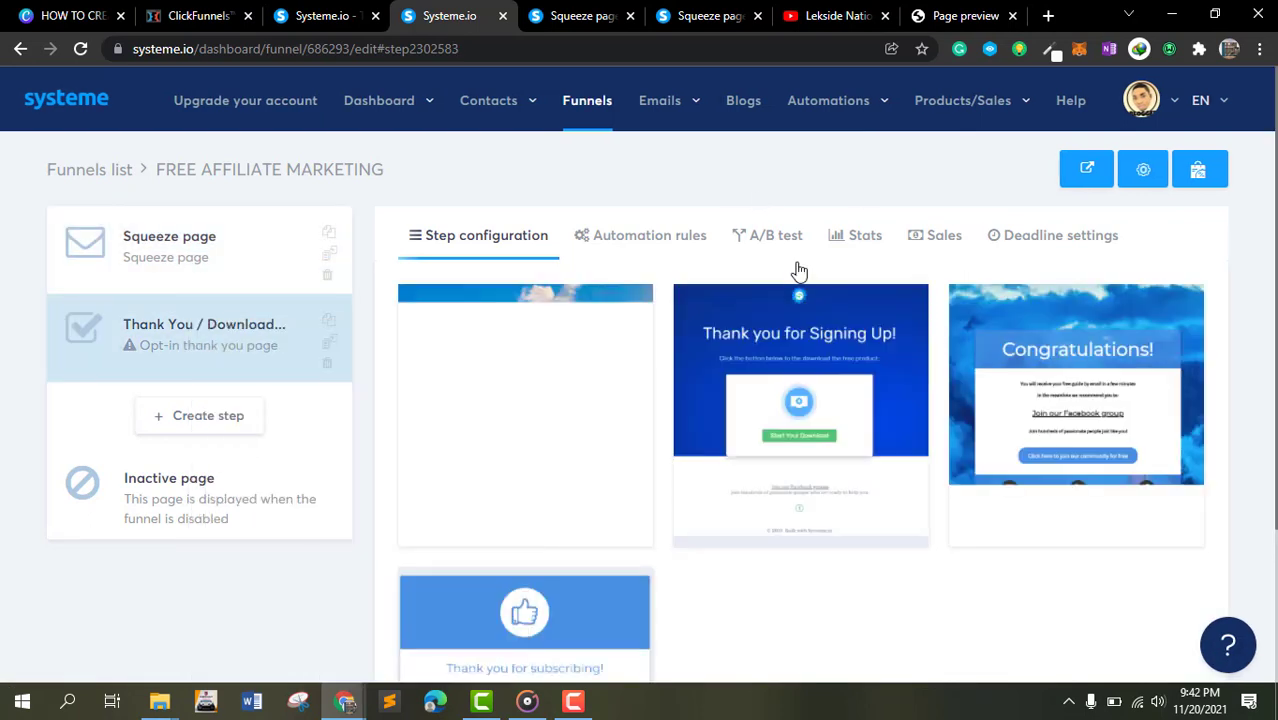
mouse_move(783, 299)
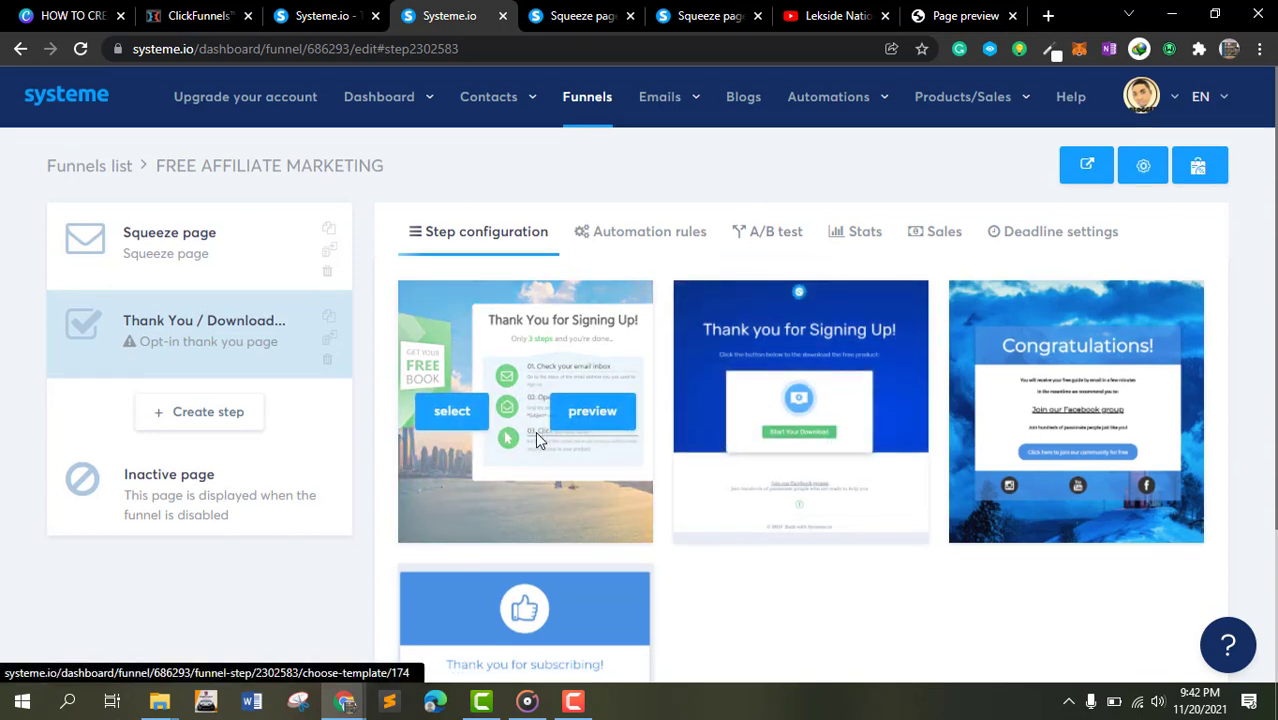
scroll(535, 431, down, 2)
scroll(735, 380, up, 2)
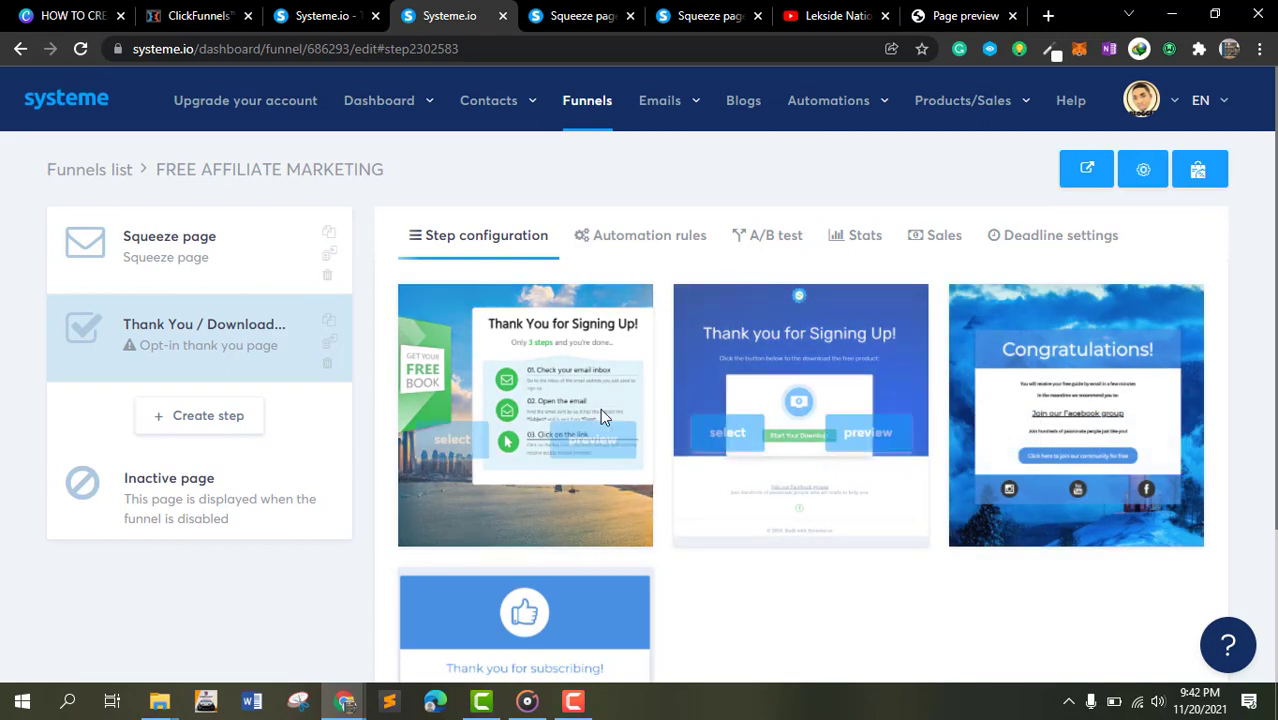
- Preview the first Thank You for Signing Up template, then select it for the thank-you step
click(594, 417)
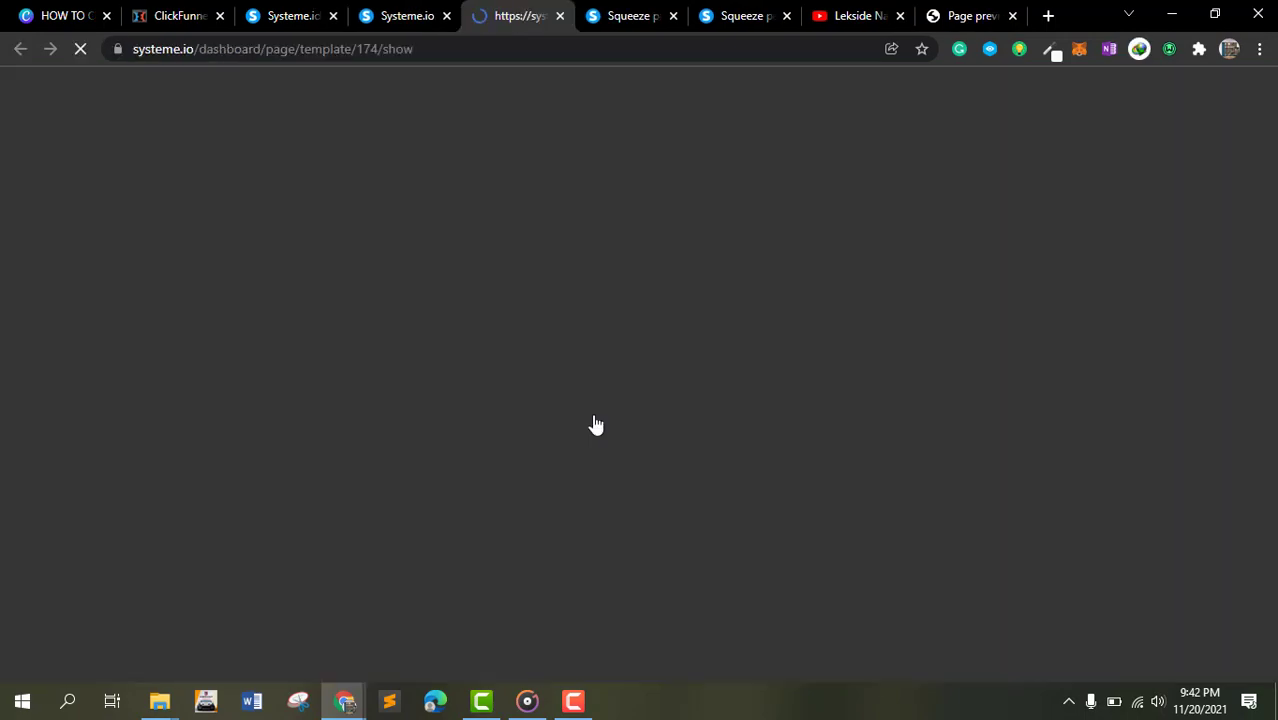
scroll(750, 296, down, 2)
scroll(750, 296, up, 2)
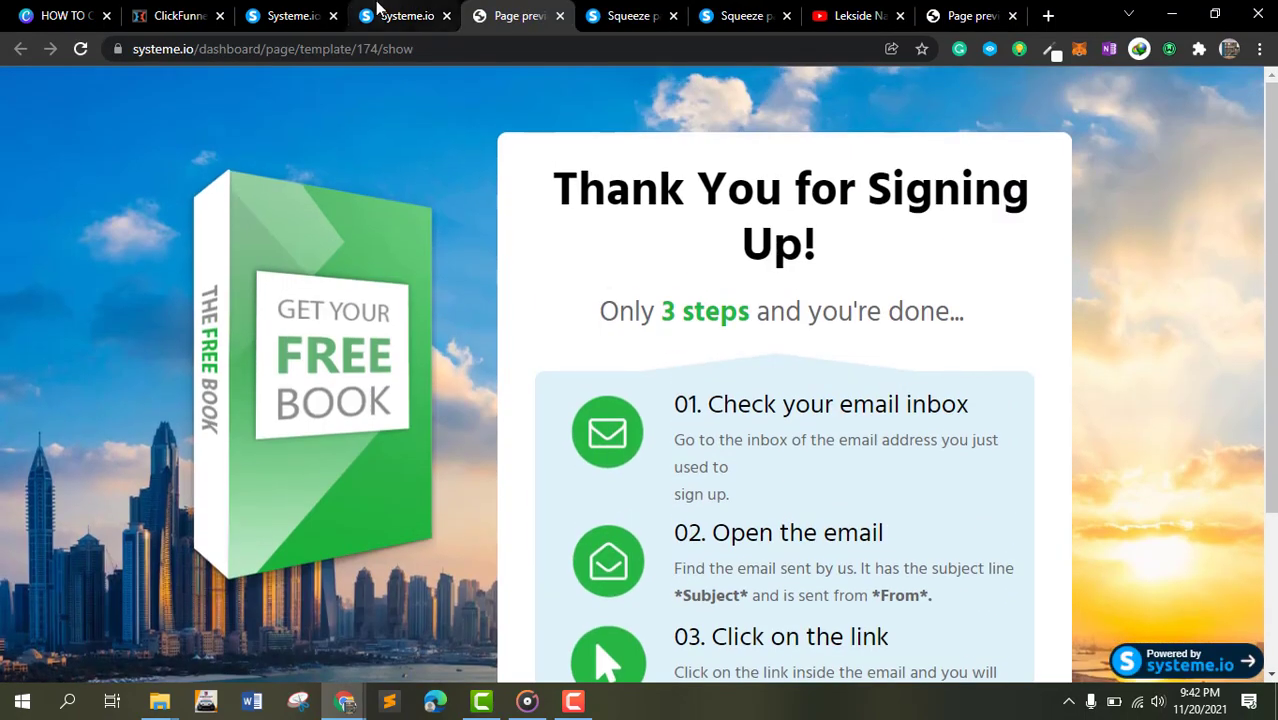
click(405, 15)
click(456, 424)
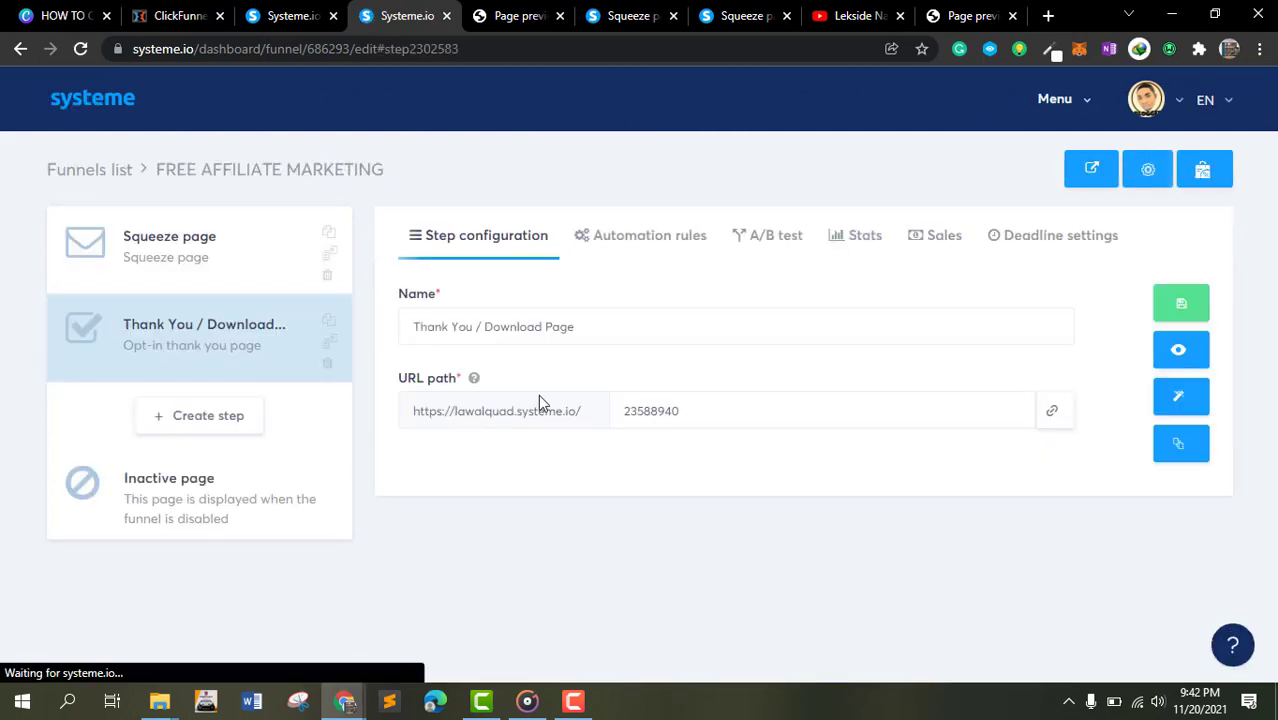
- Rename the thank-you step to Thank You affiliate and save the step
click(604, 332)
double_click(604, 332)
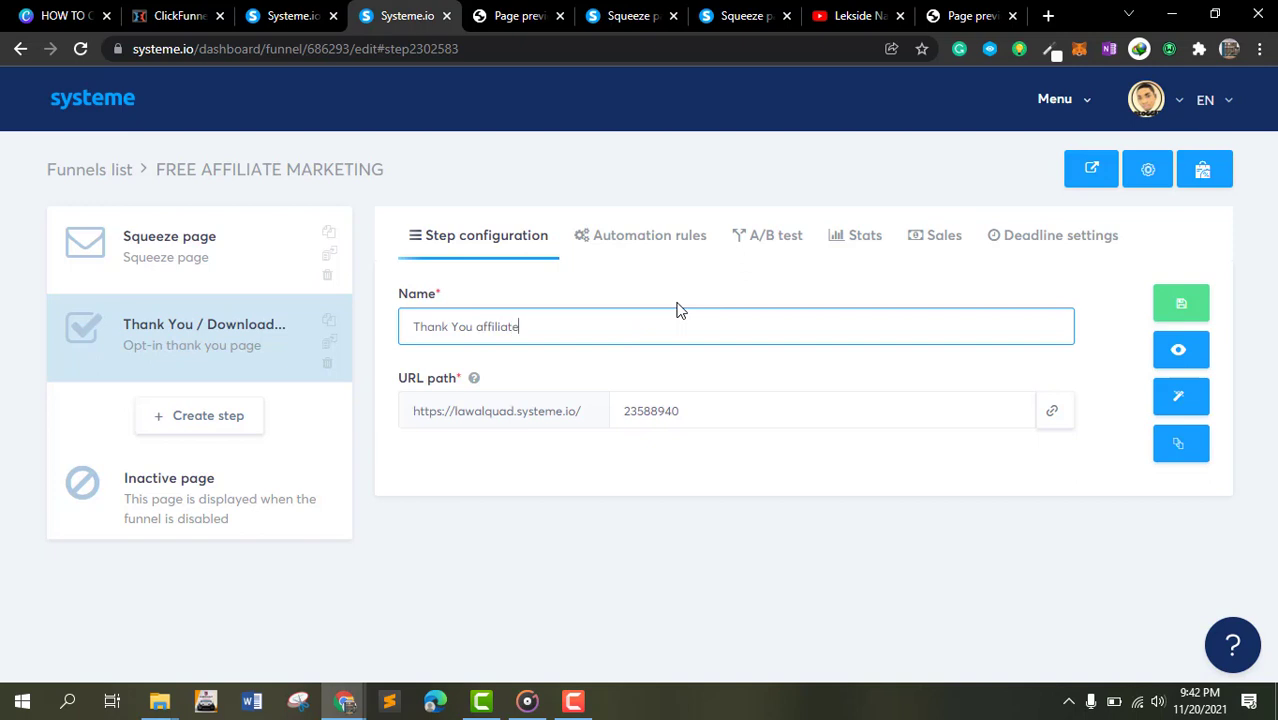
click(1181, 314)
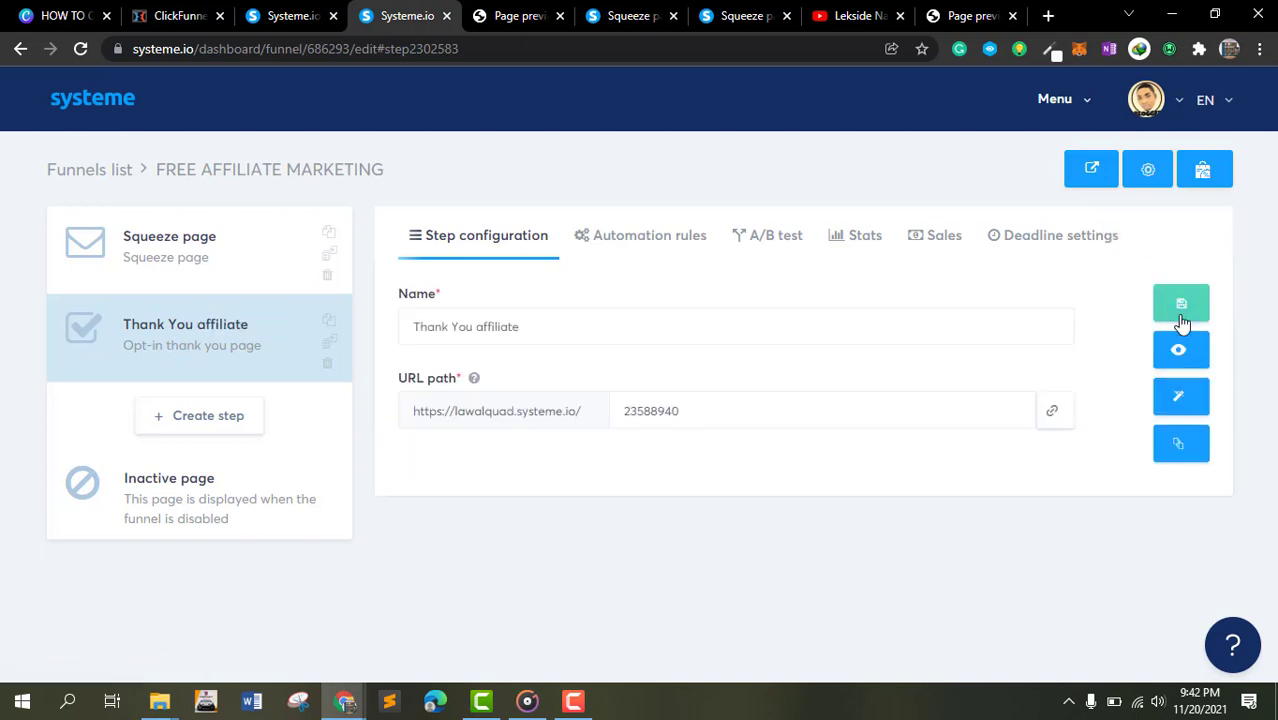
- Open the thank-you page in the editor and delete the free book image
click(1181, 400)
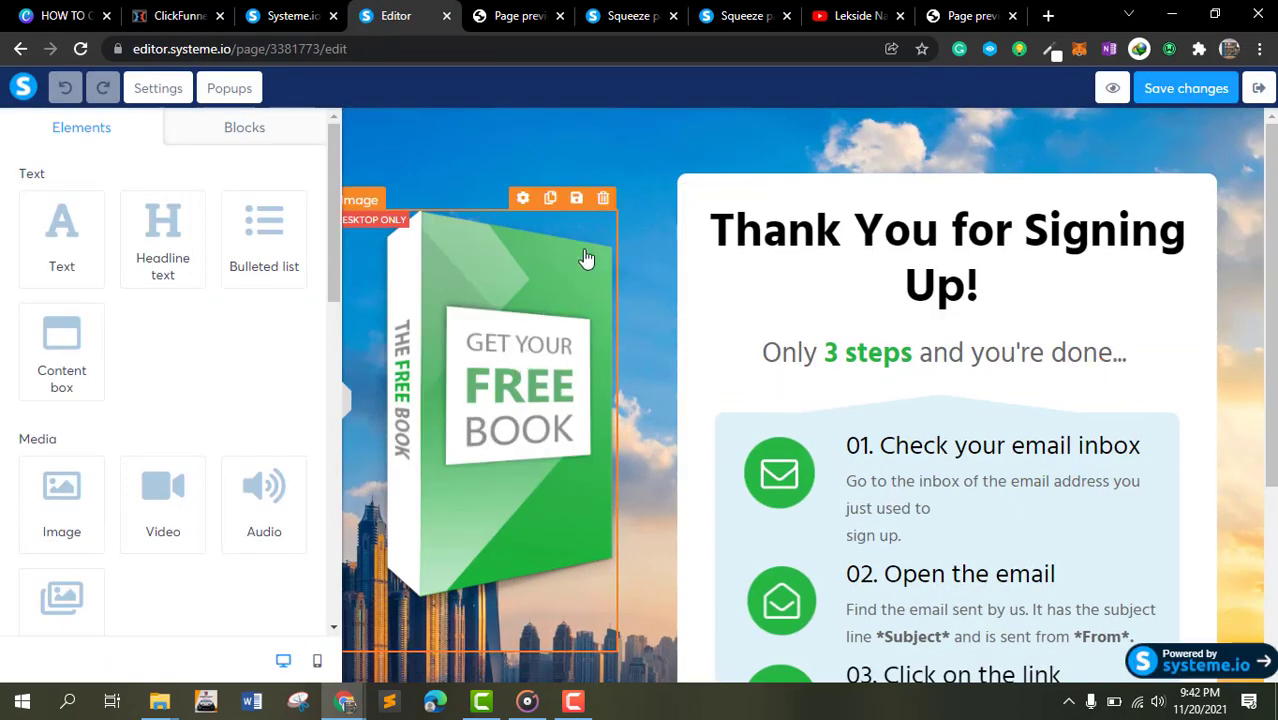
click(603, 199)
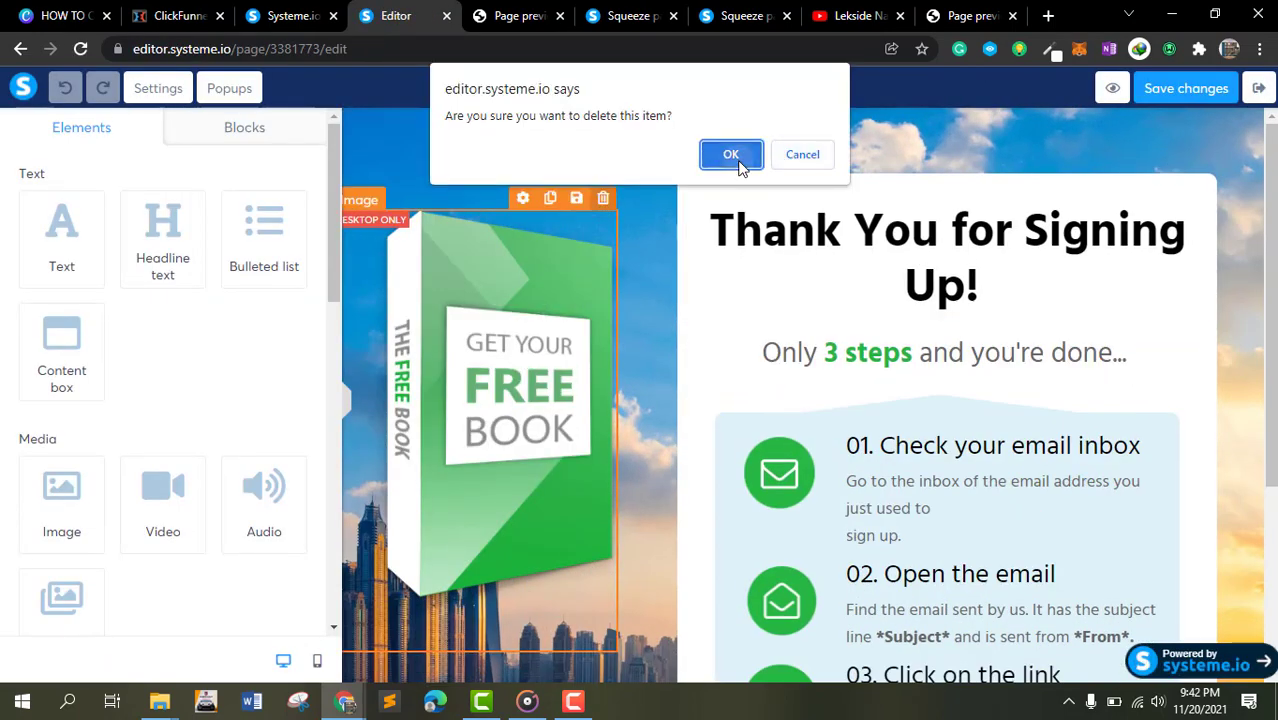
click(740, 158)
- Replace the *From* placeholder in the second instruction text with the sender's name
scroll(593, 316, down, 2)
click(542, 277)
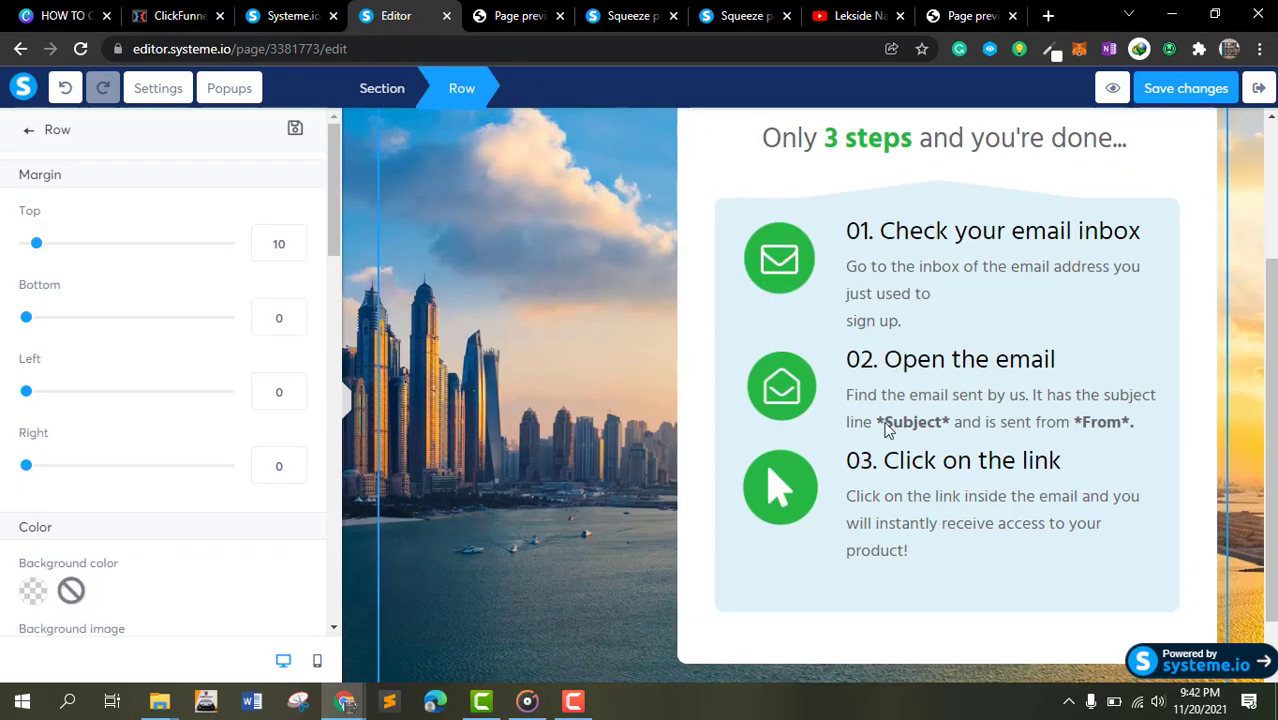
click(1130, 423)
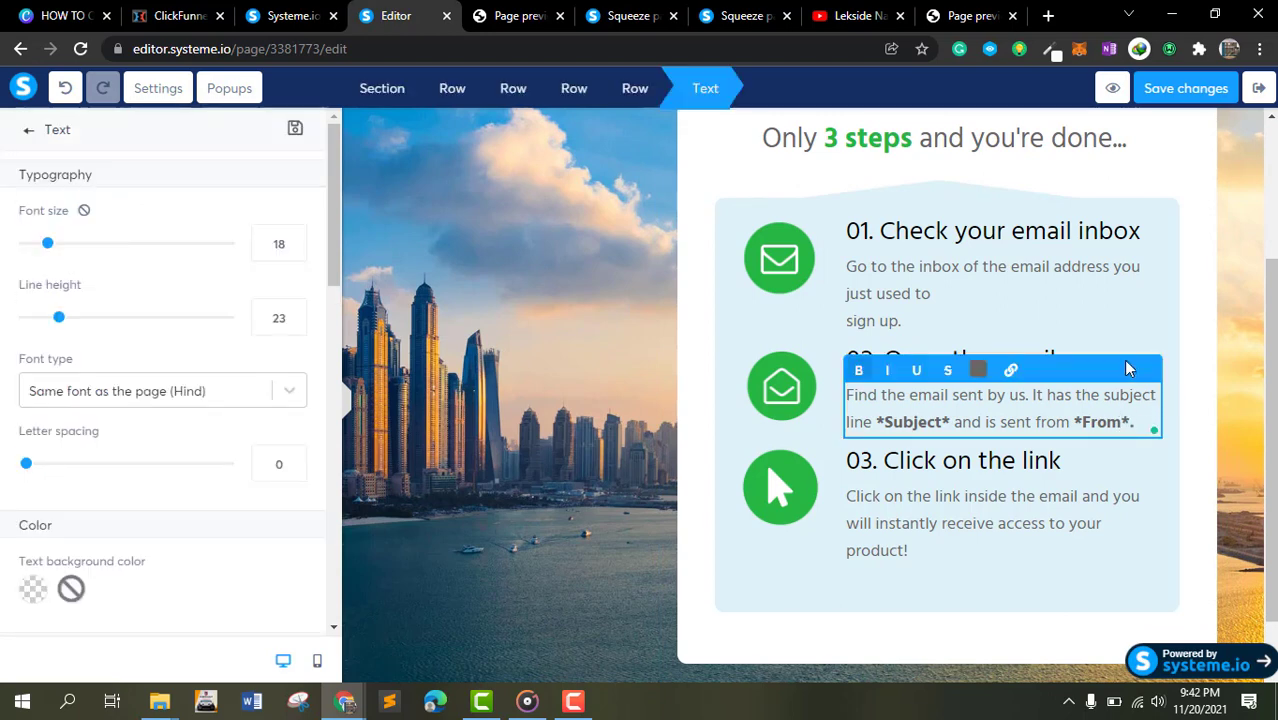
key(BackSpace)
key(BackSpace)
key(BackSpace)
key(BackSpace)
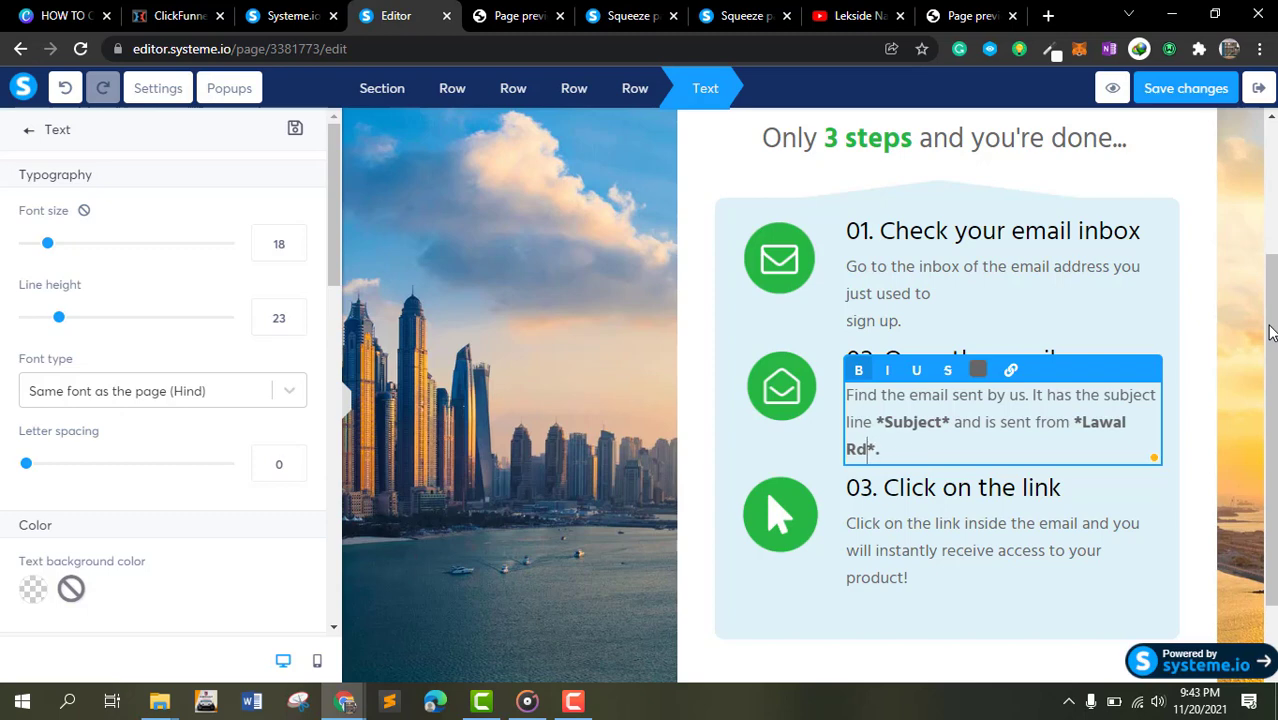
key(BackSpace)
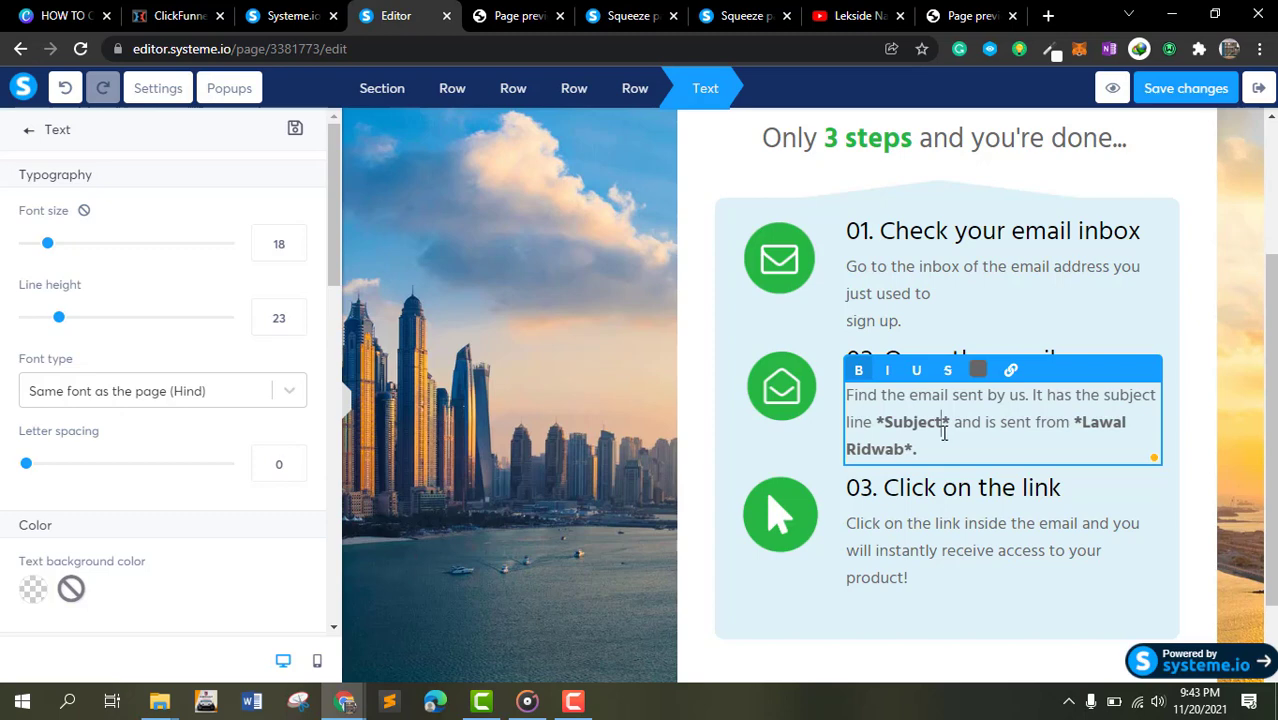
- Replace the *Subject* placeholder with Welcome and save the page changes
key(BackSpace)
key(BackSpace)
key(BackSpace)
key(BackSpace)
key(BackSpace)
key(BackSpace)
key(BackSpace)
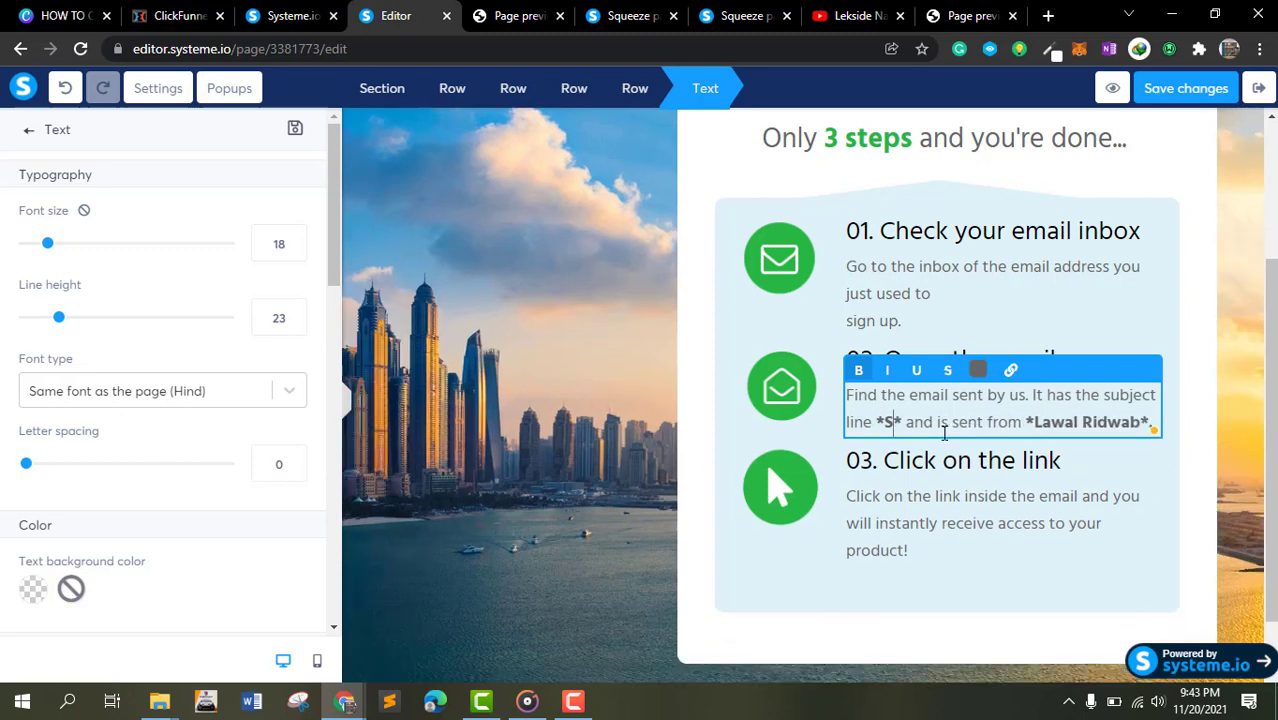
text(Welcome)
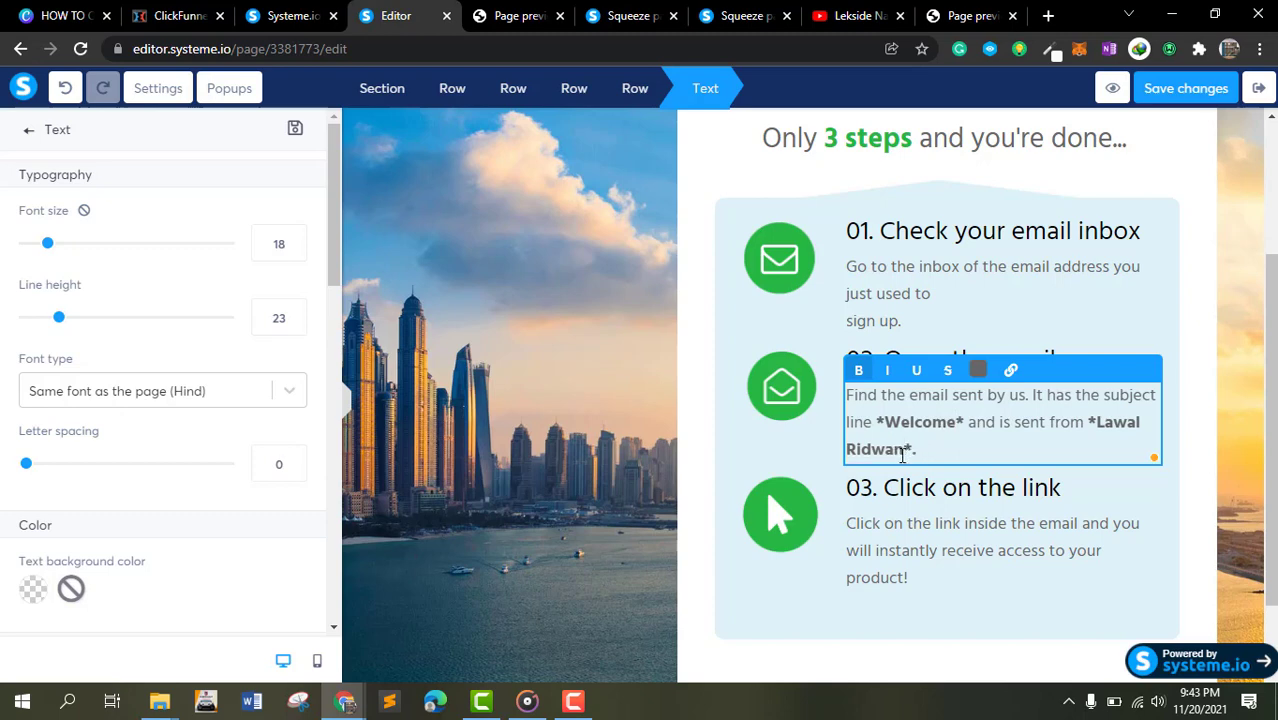
click(626, 343)
click(1186, 88)
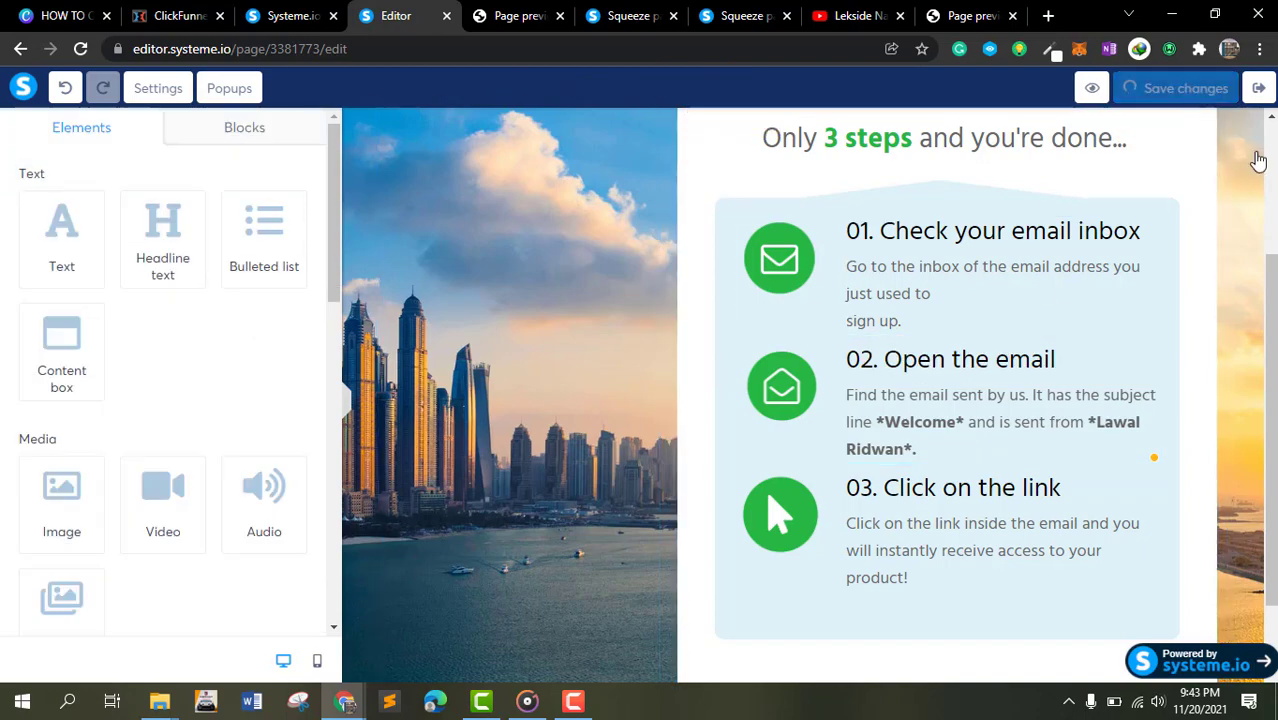
- Close the template preview tab and return to the thank-you page editor
scroll(565, 225, down, 2)
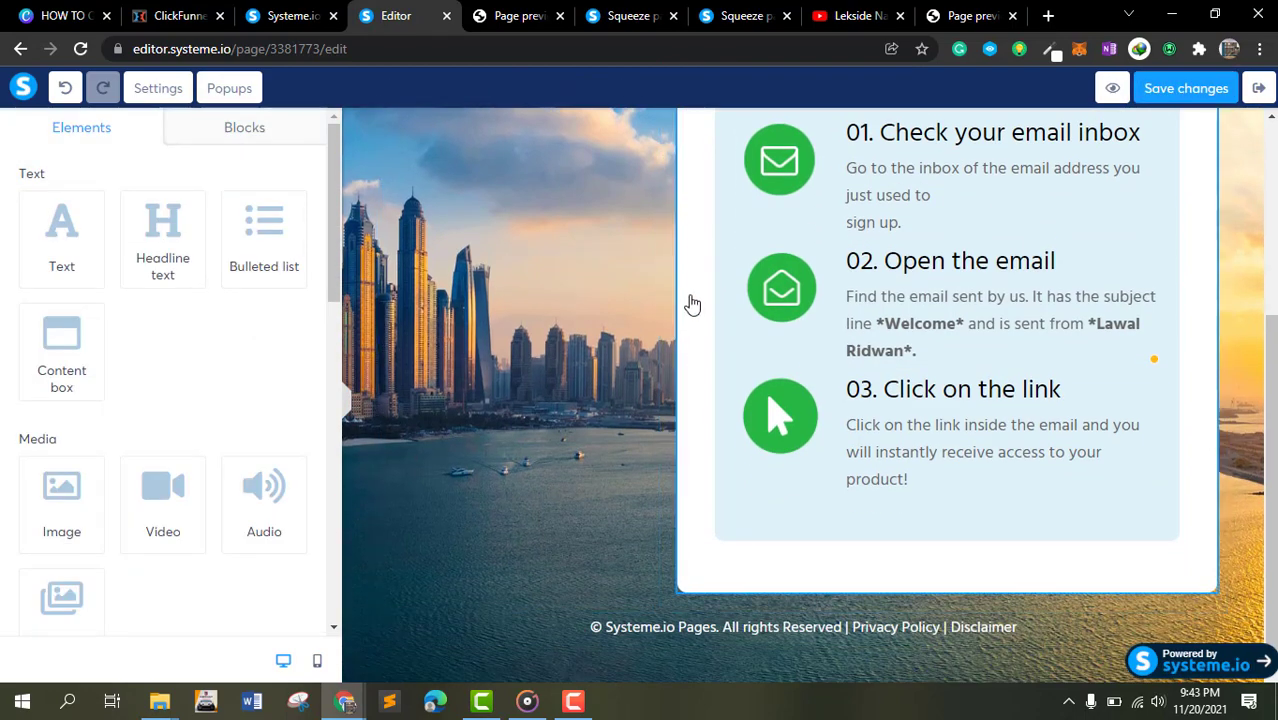
scroll(690, 305, up, 4)
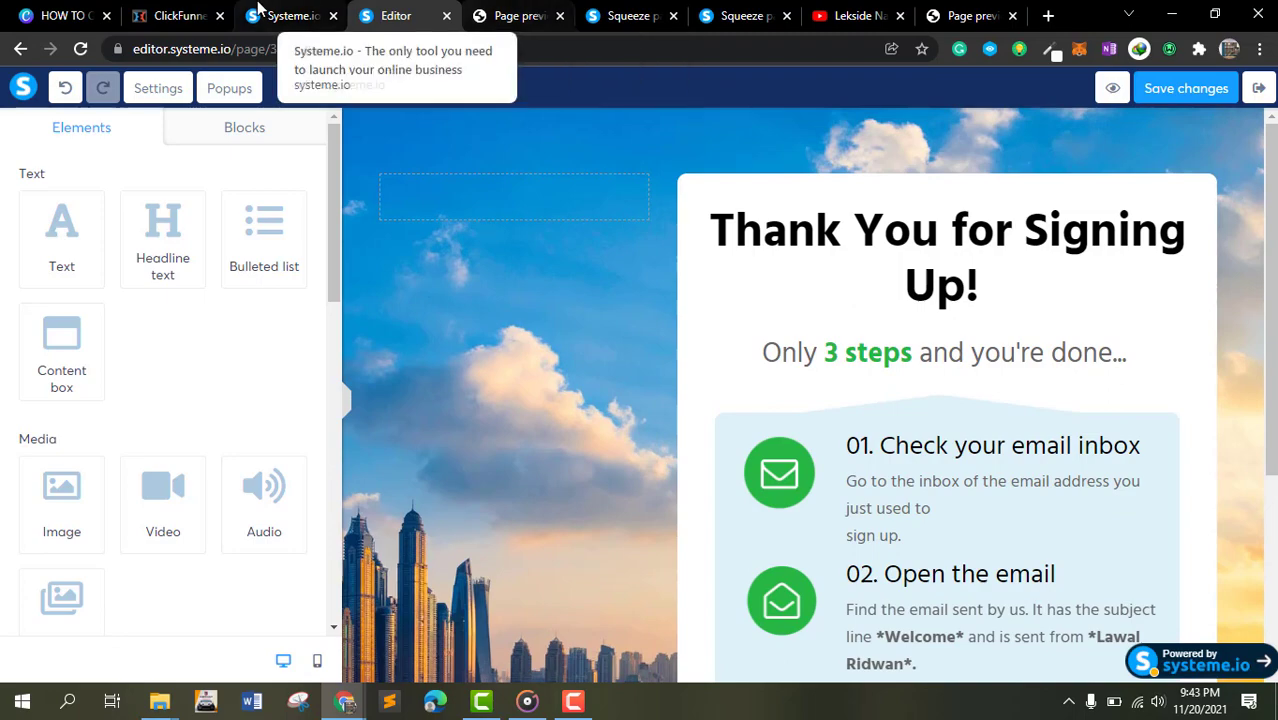
click(596, 12)
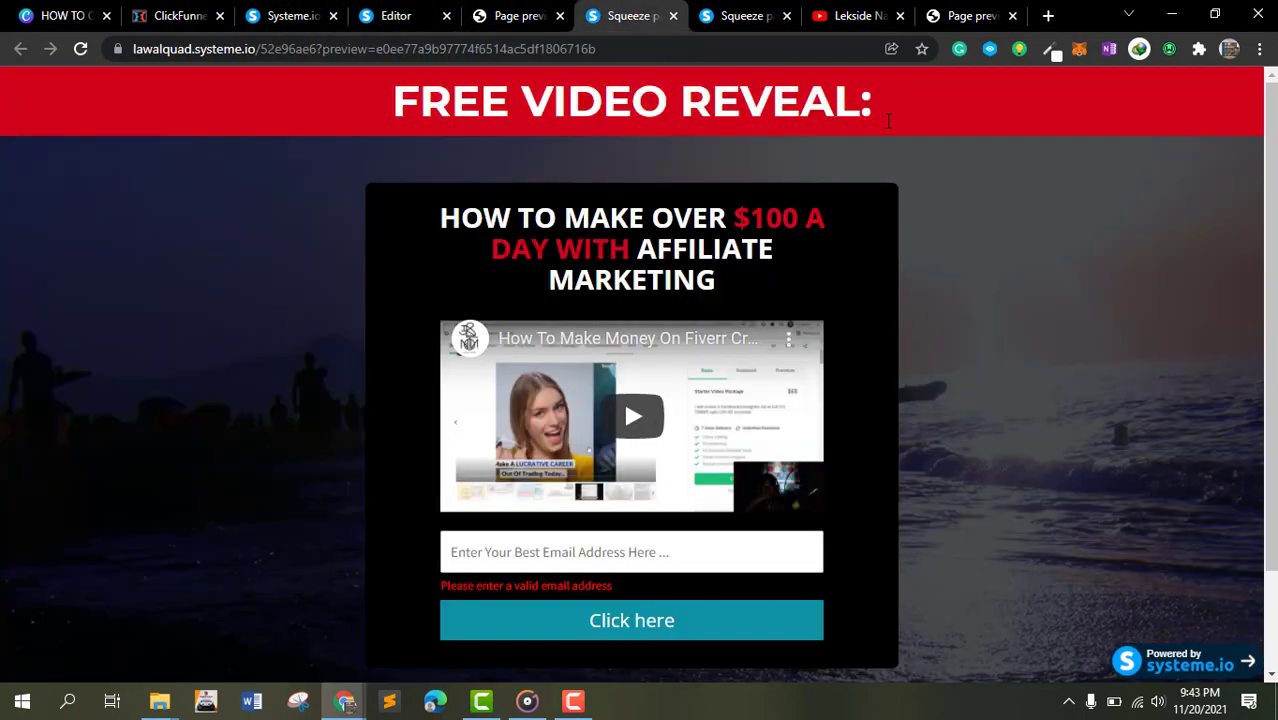
click(517, 15)
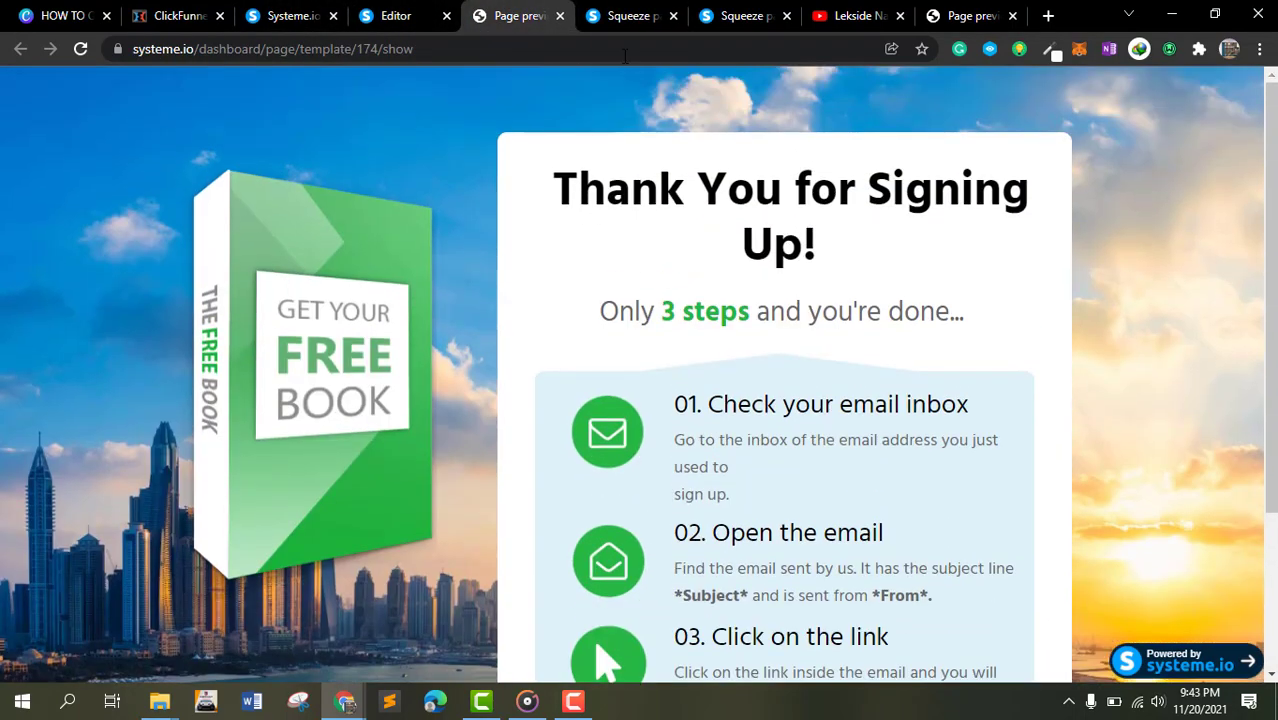
click(560, 15)
click(410, 15)
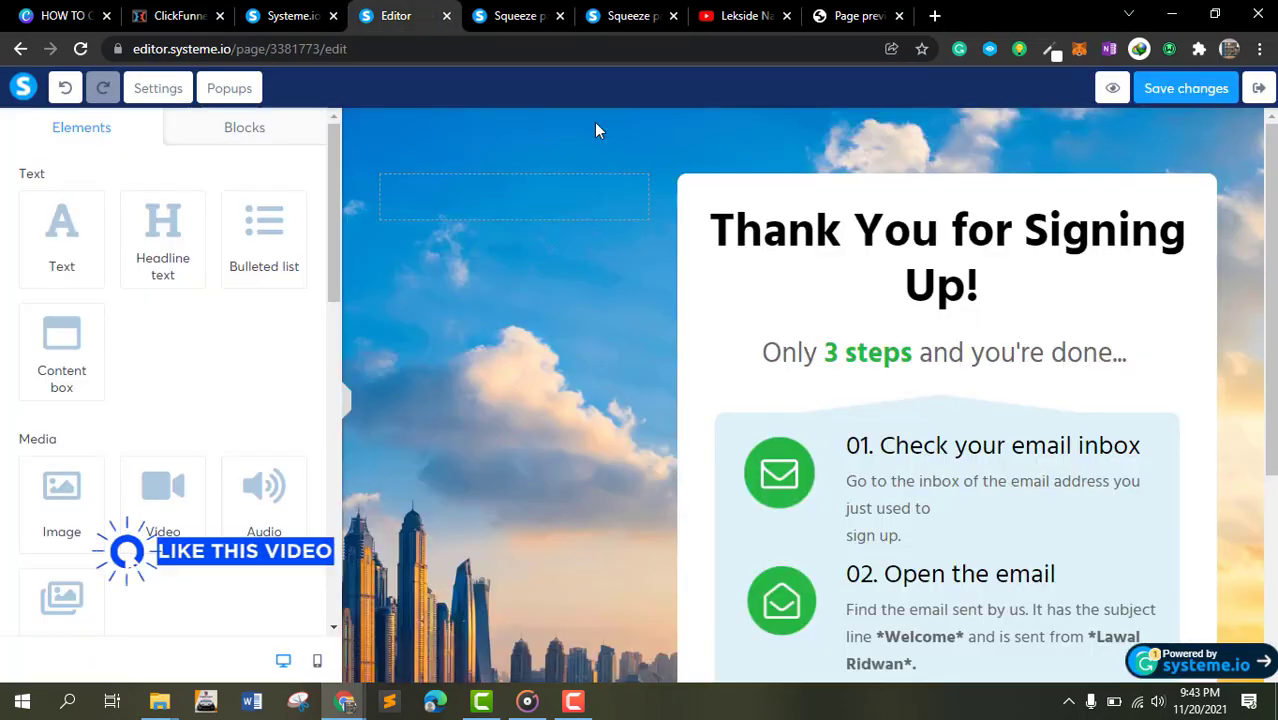
scroll(770, 362, down, 3)
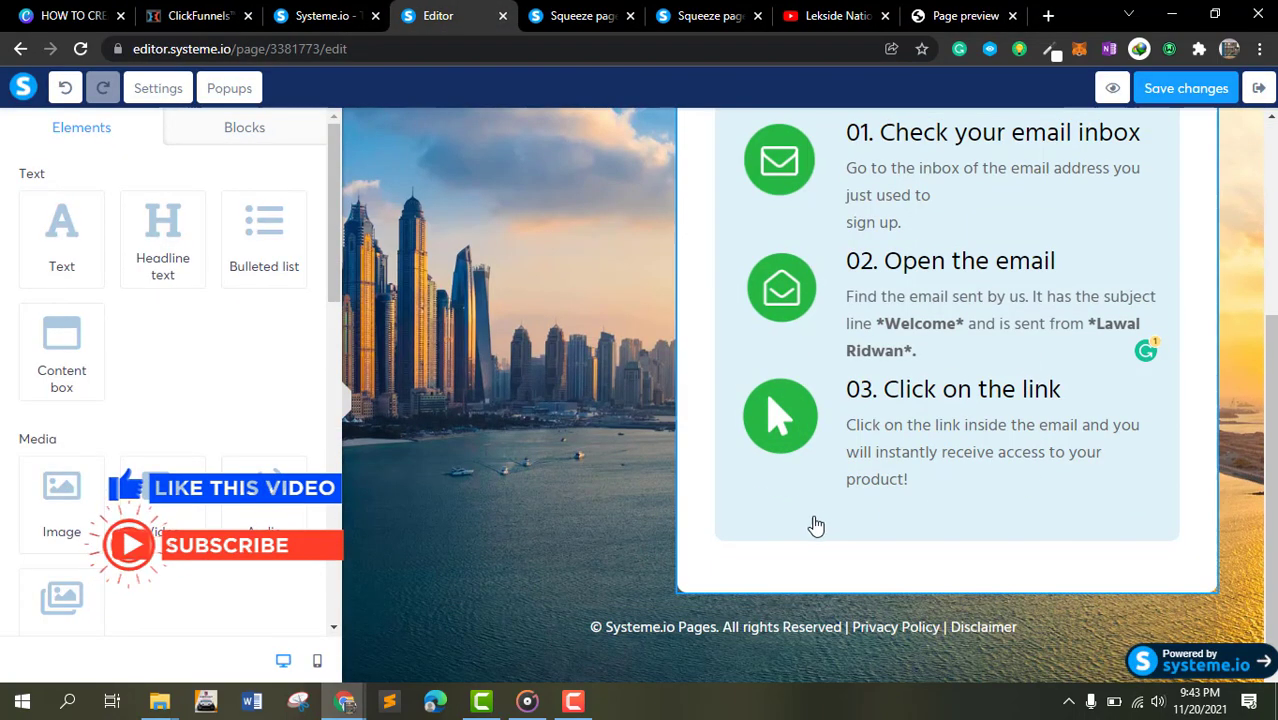
- Exit the editor and open the thank-you step's Add rule trigger options without adding a rule
click(1259, 88)
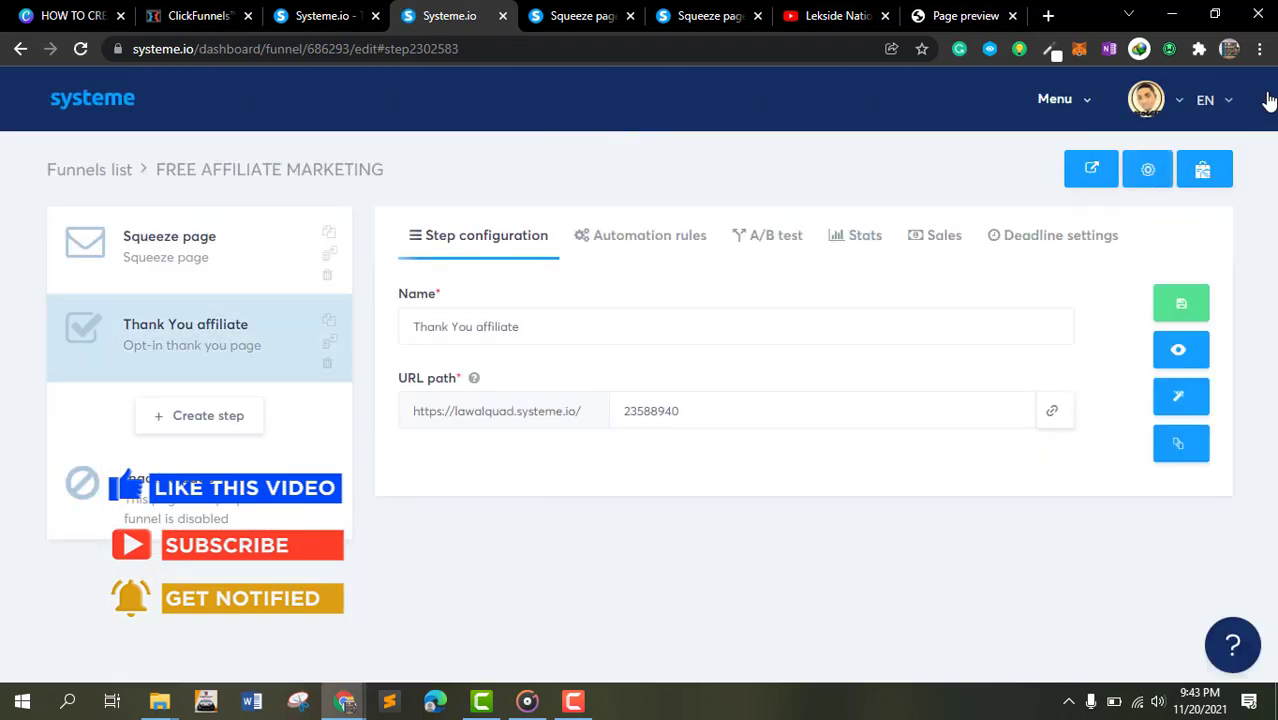
click(676, 246)
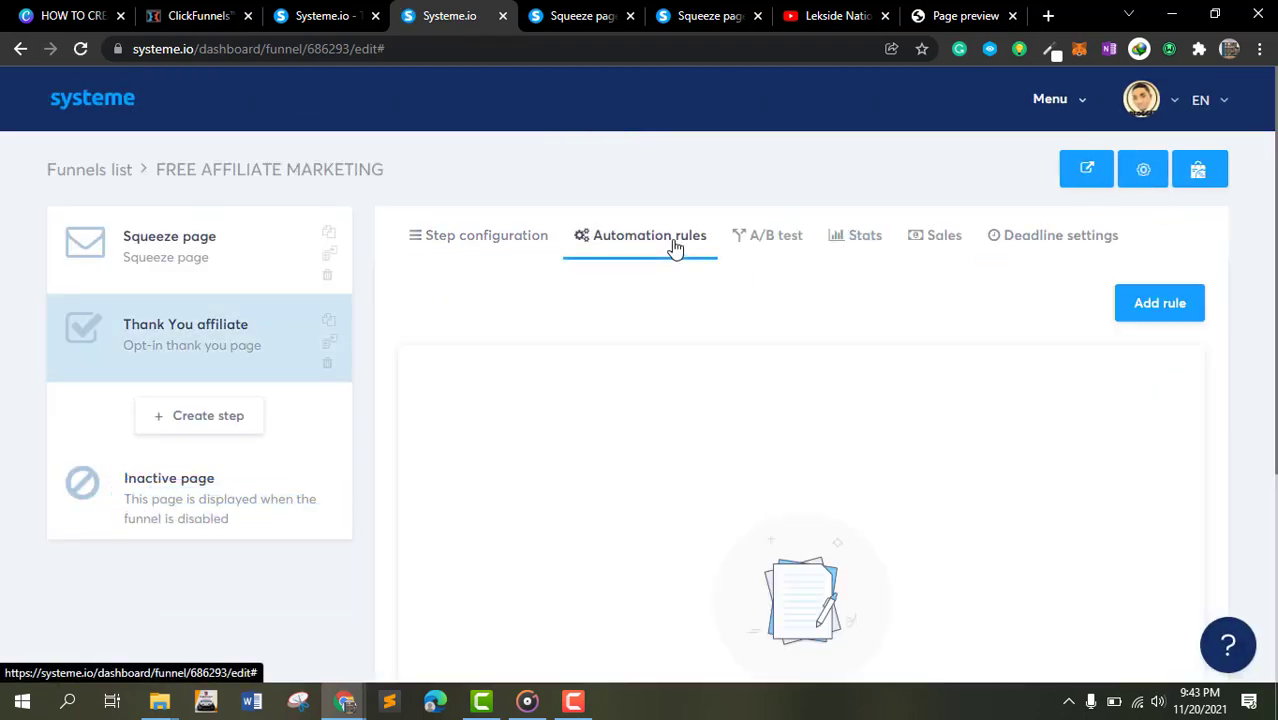
click(1150, 314)
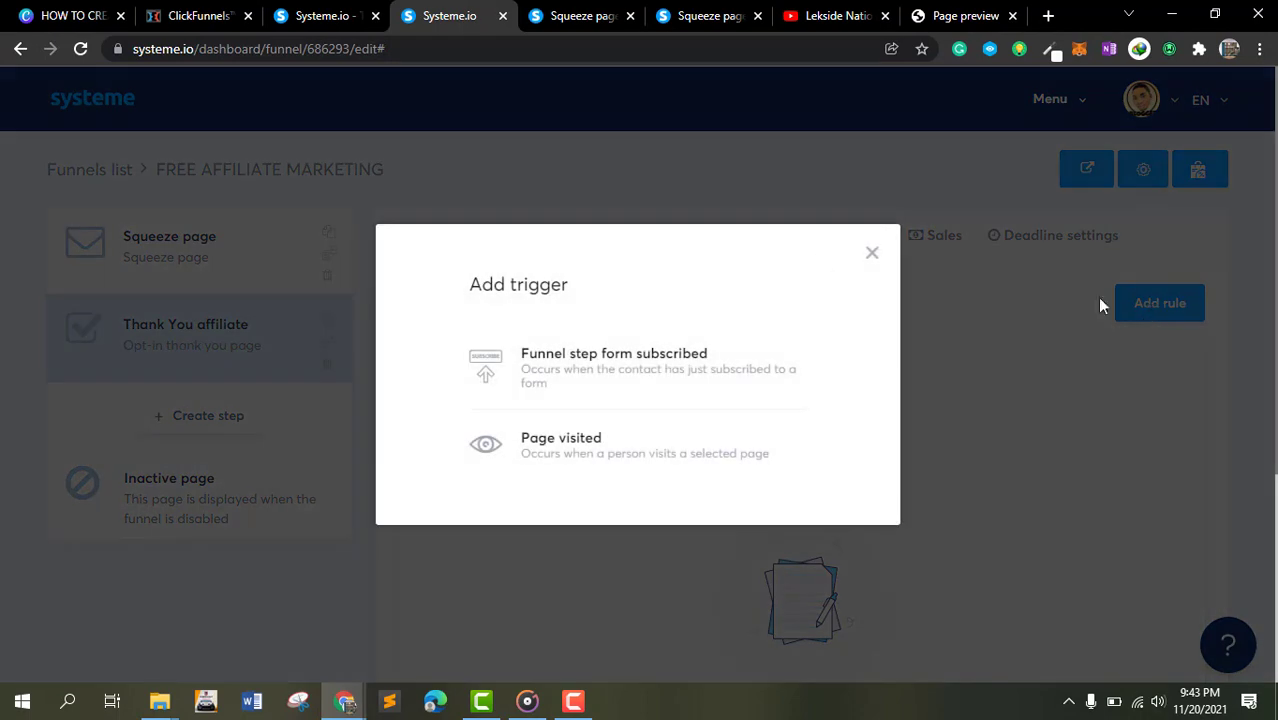
click(872, 254)
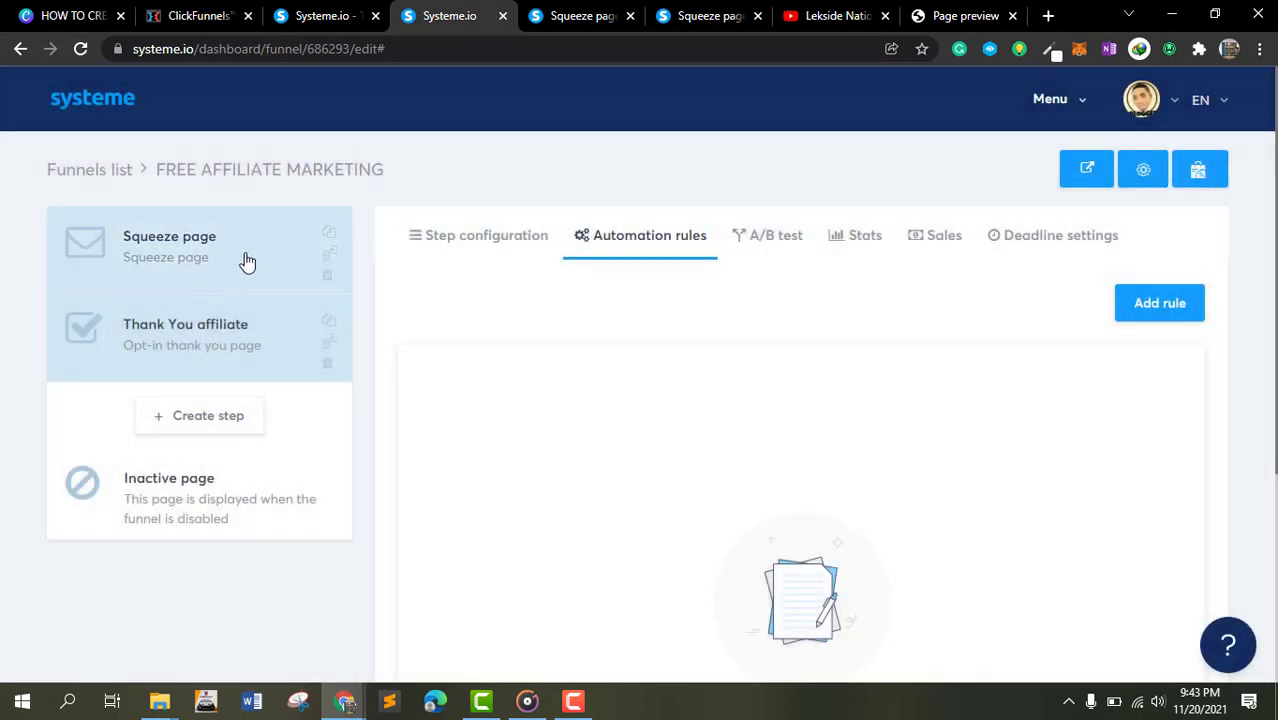
- Open the Squeeze page step and view the funnel's live page
click(246, 262)
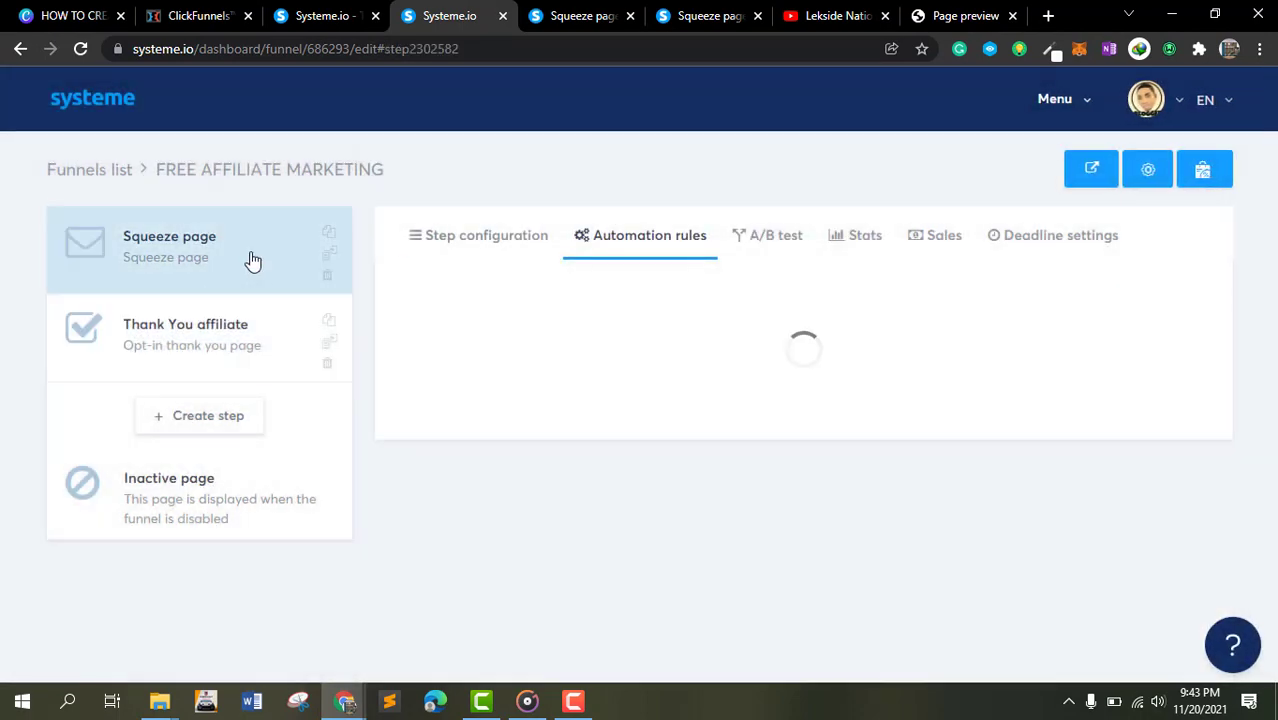
click(1083, 140)
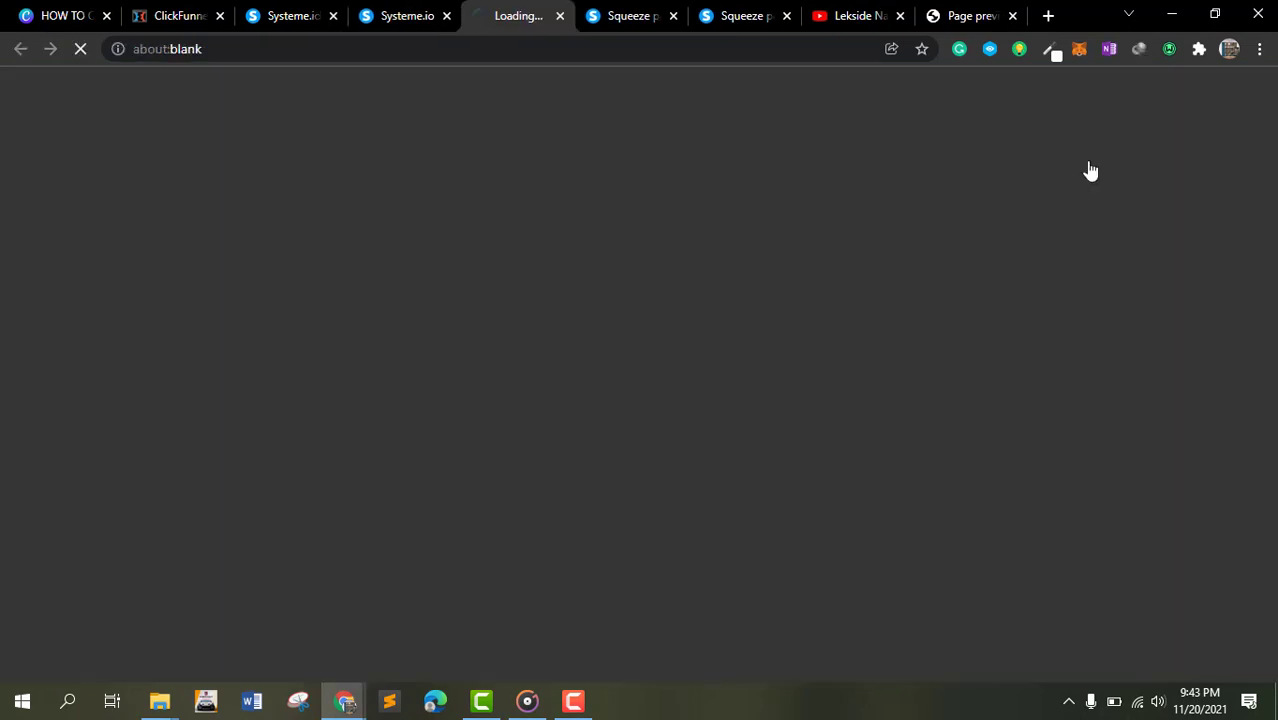
scroll(765, 500, down, 1)
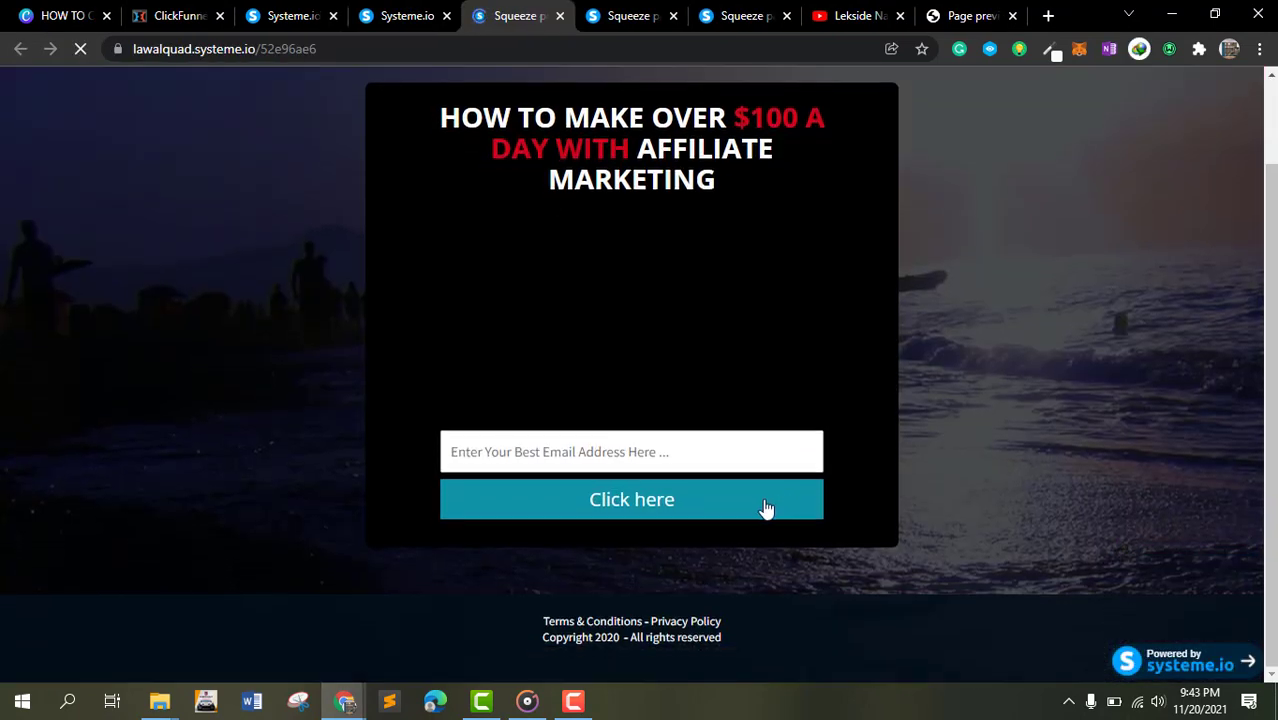
- Submit a test email address through the opt-in form on the live squeeze page
click(685, 451)
click(600, 272)
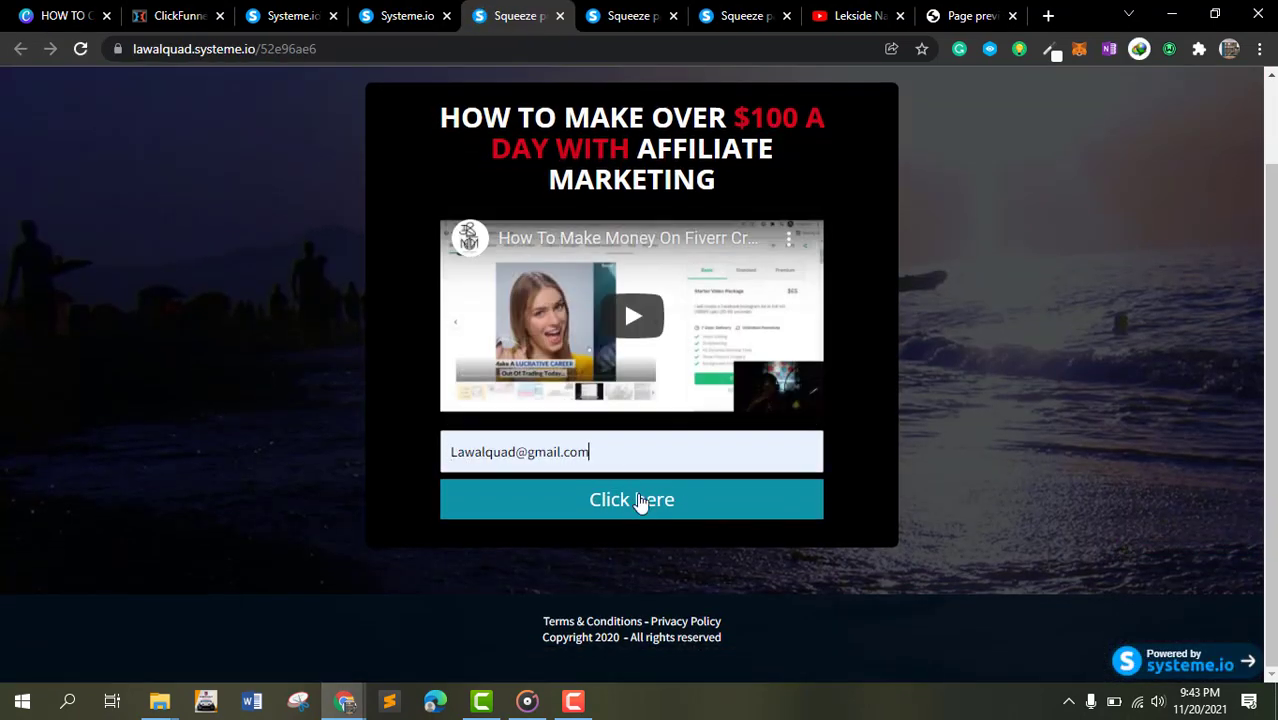
click(642, 510)
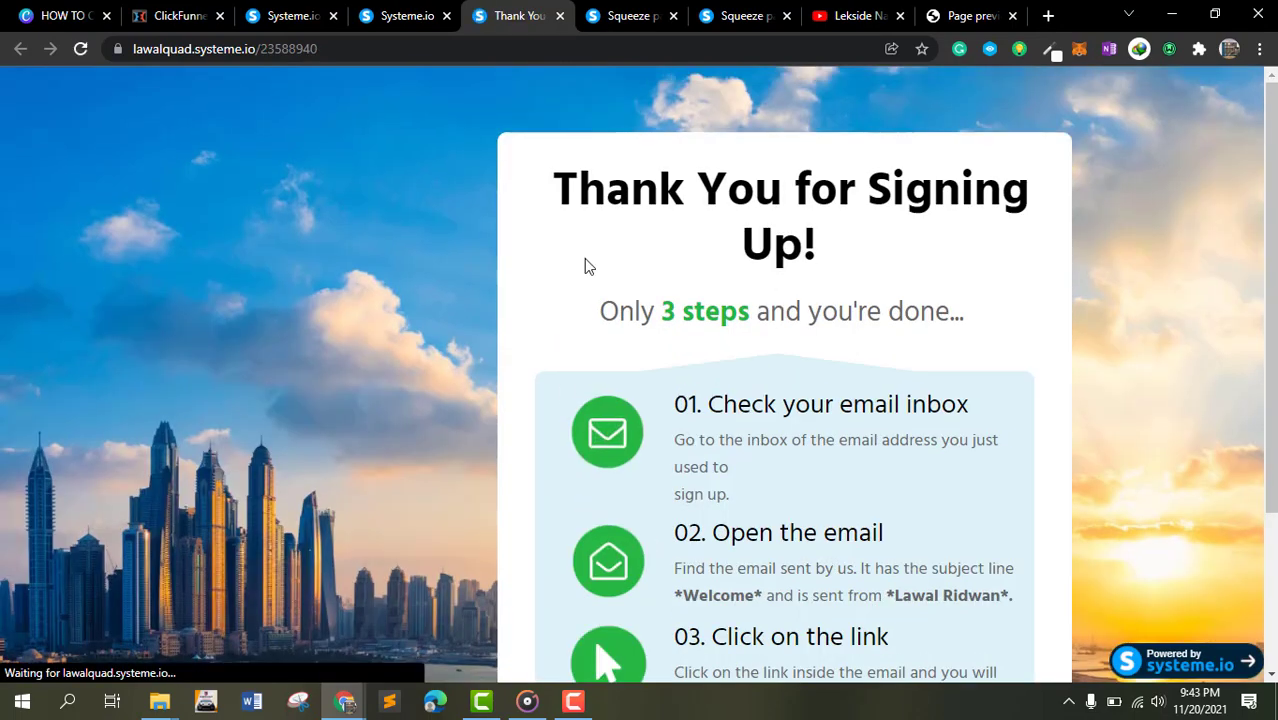
- Review the resulting thank-you page and return to the funnel editor tab
scroll(849, 380, down, 2)
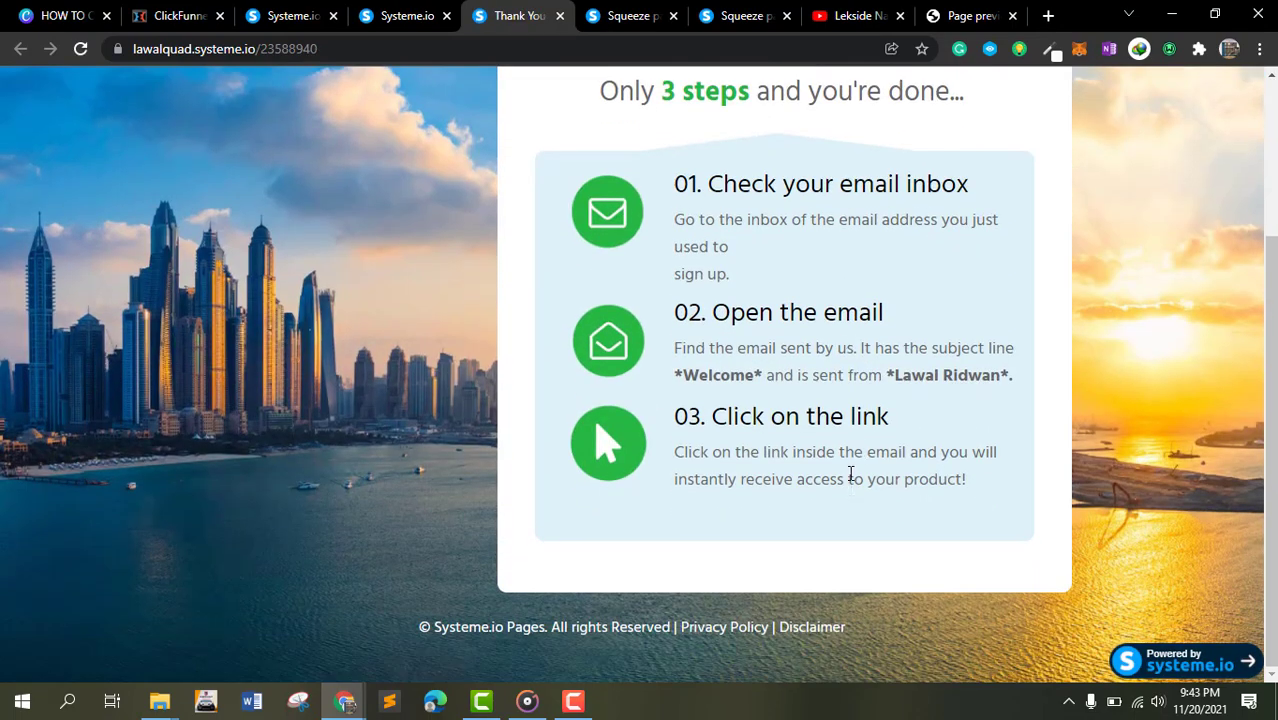
scroll(850, 477, up, 3)
click(400, 15)
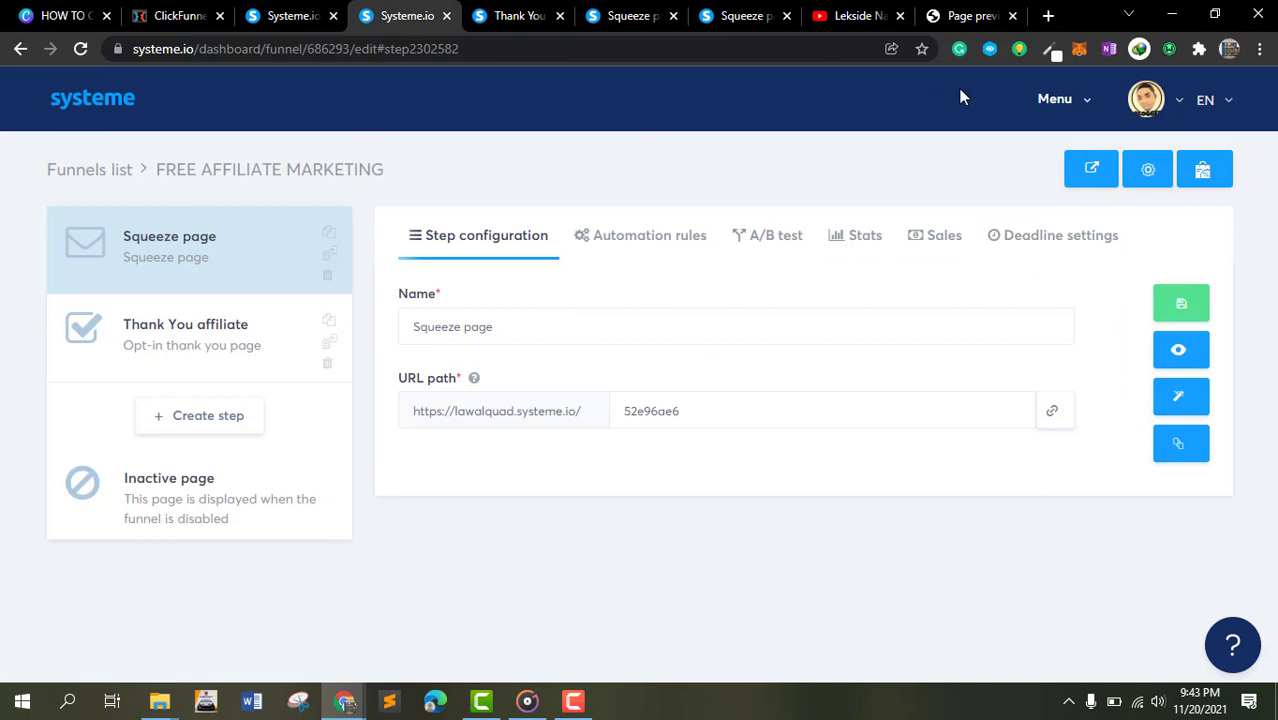
- Open the contacts list to check the newly subscribed contact
click(1060, 104)
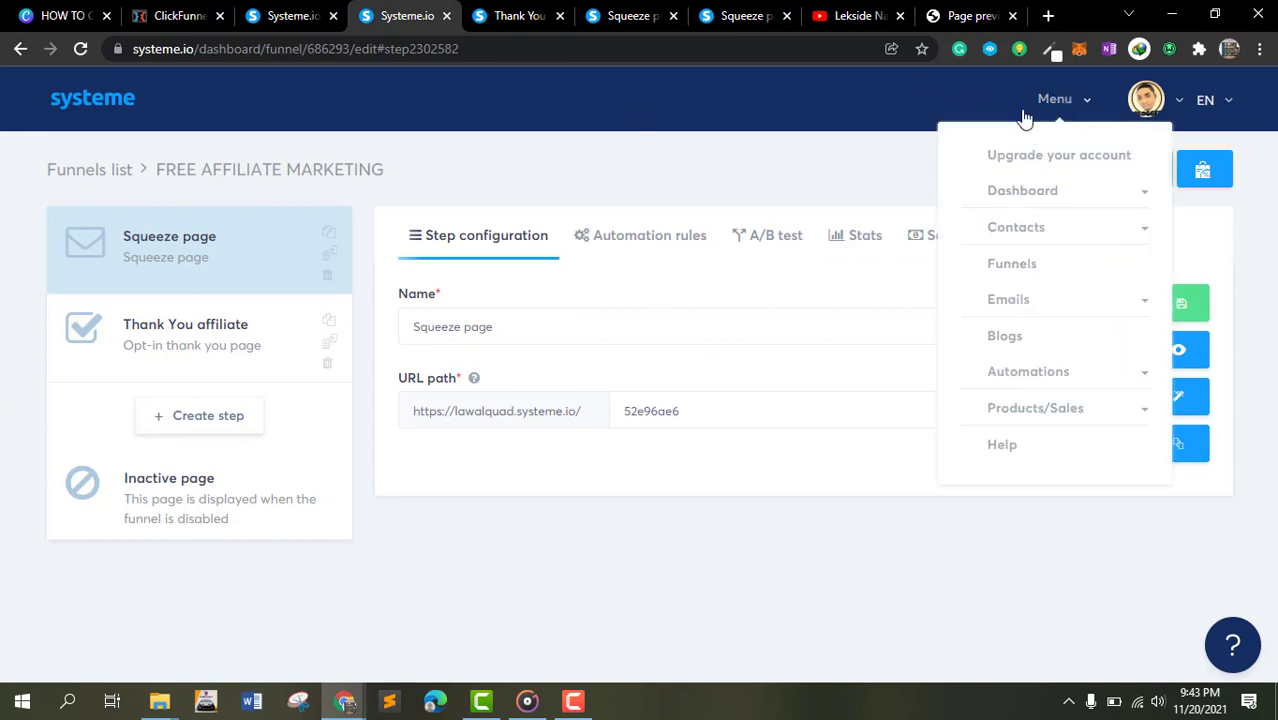
click(1028, 232)
click(1031, 256)
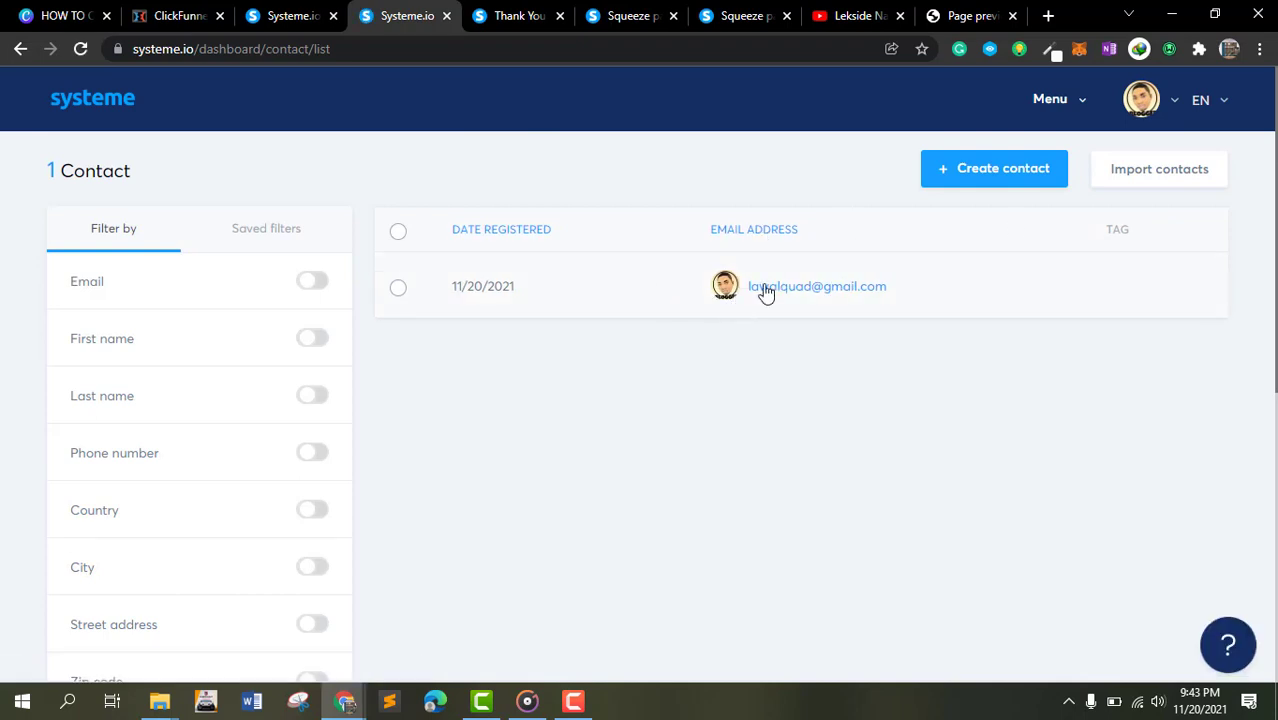
scroll(974, 283, down, 2)
scroll(967, 282, up, 2)
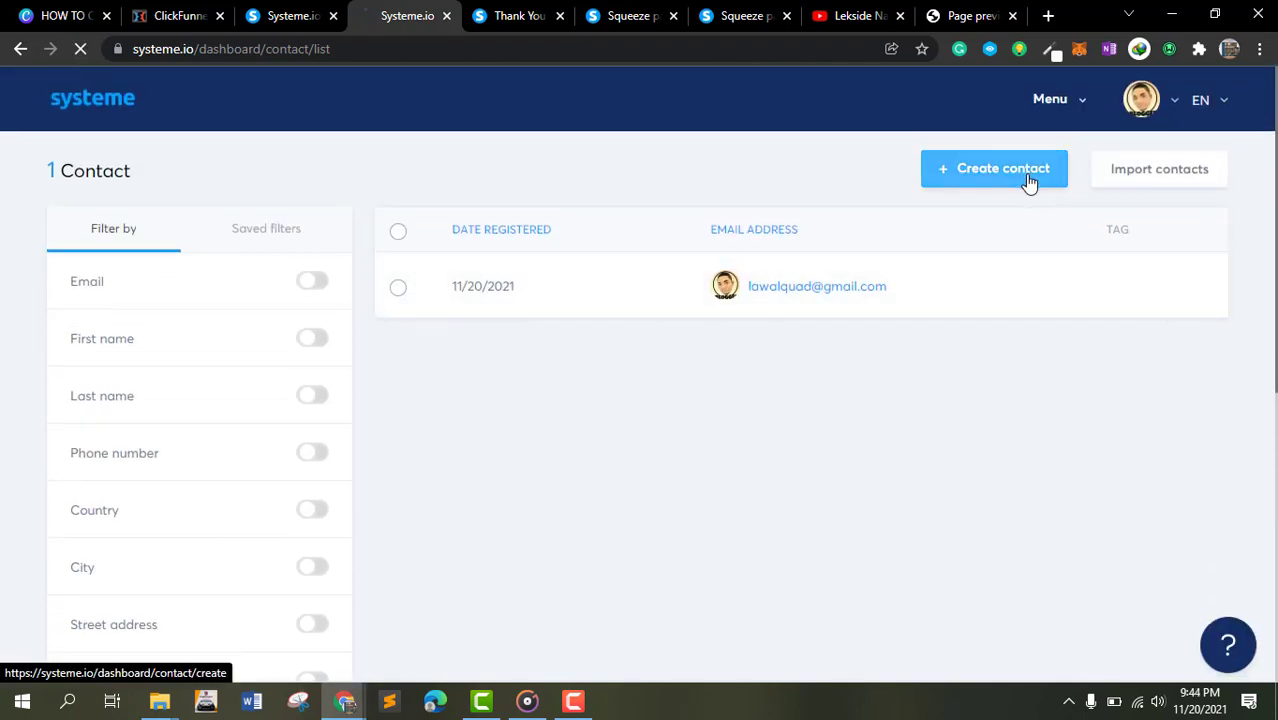
- Examine the Create contact form fields and go back to the contacts list
scroll(137, 244, down, 1)
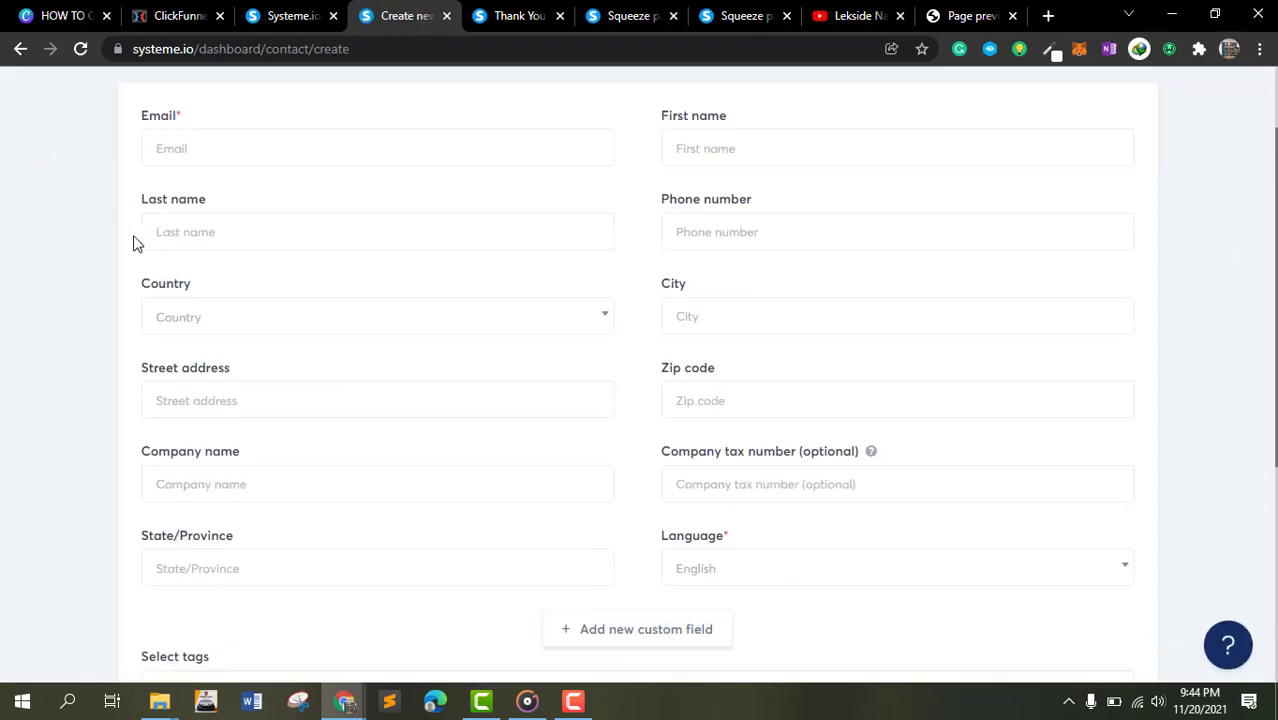
scroll(705, 298, down, 4)
scroll(575, 237, up, 5)
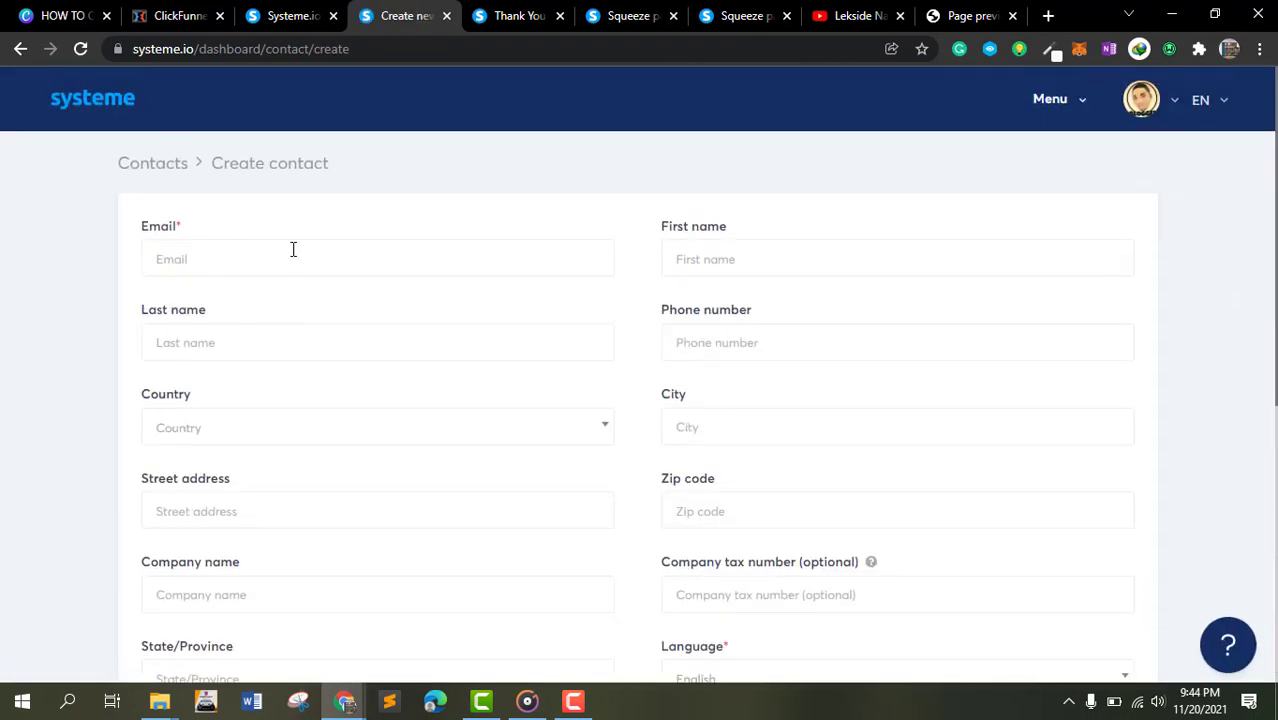
click(190, 163)
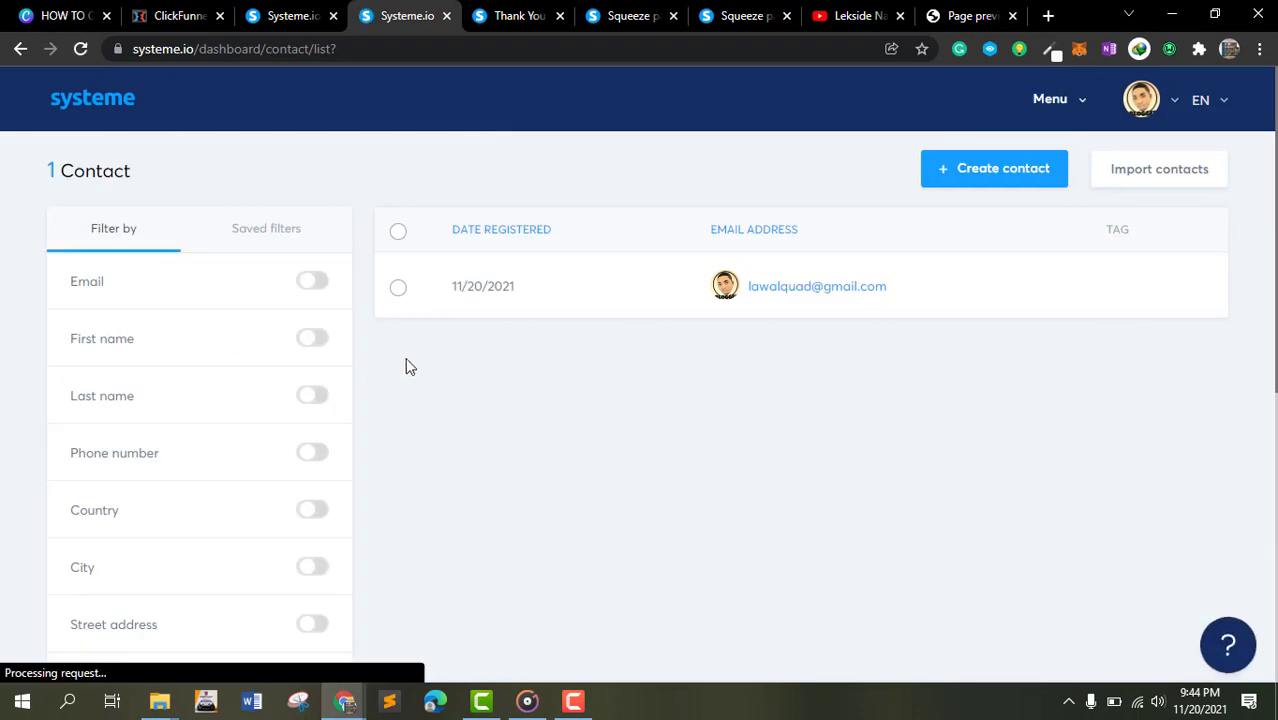
- Open the Import contacts page and read its import instructions
scroll(410, 360, down, 5)
scroll(896, 365, up, 5)
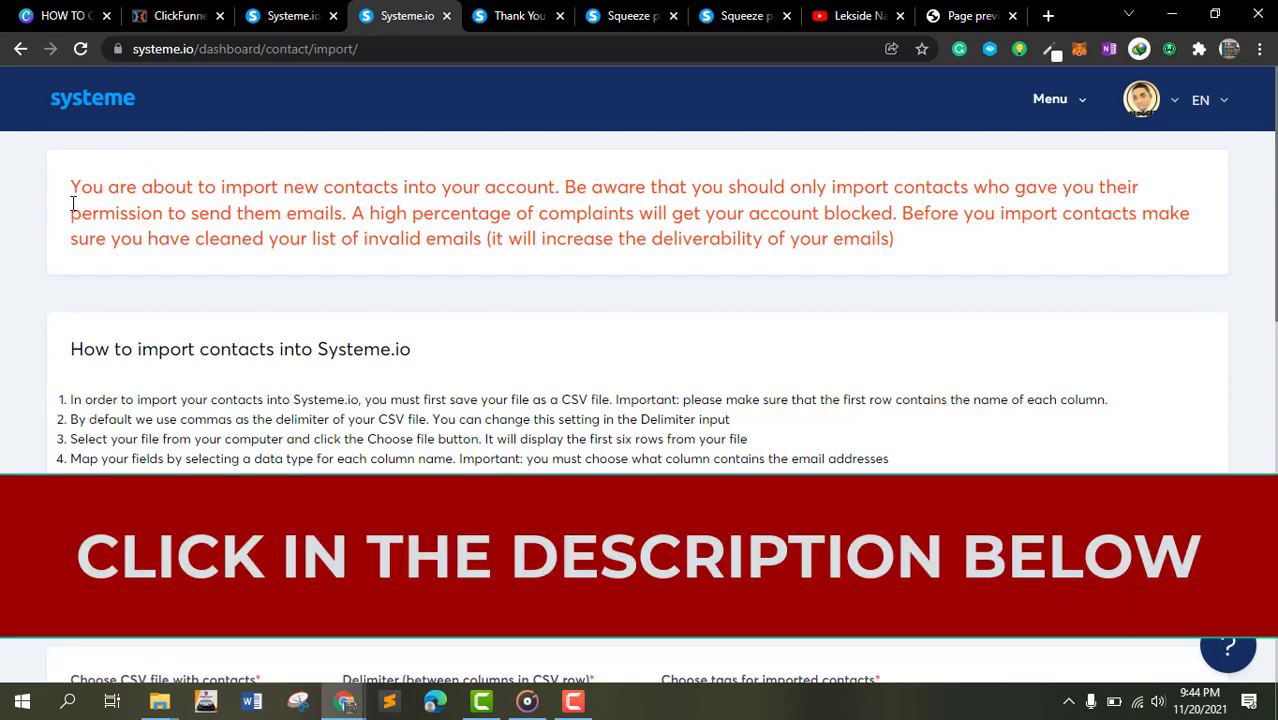
drag(72, 204, 838, 218)
click(190, 207)
click(210, 220)
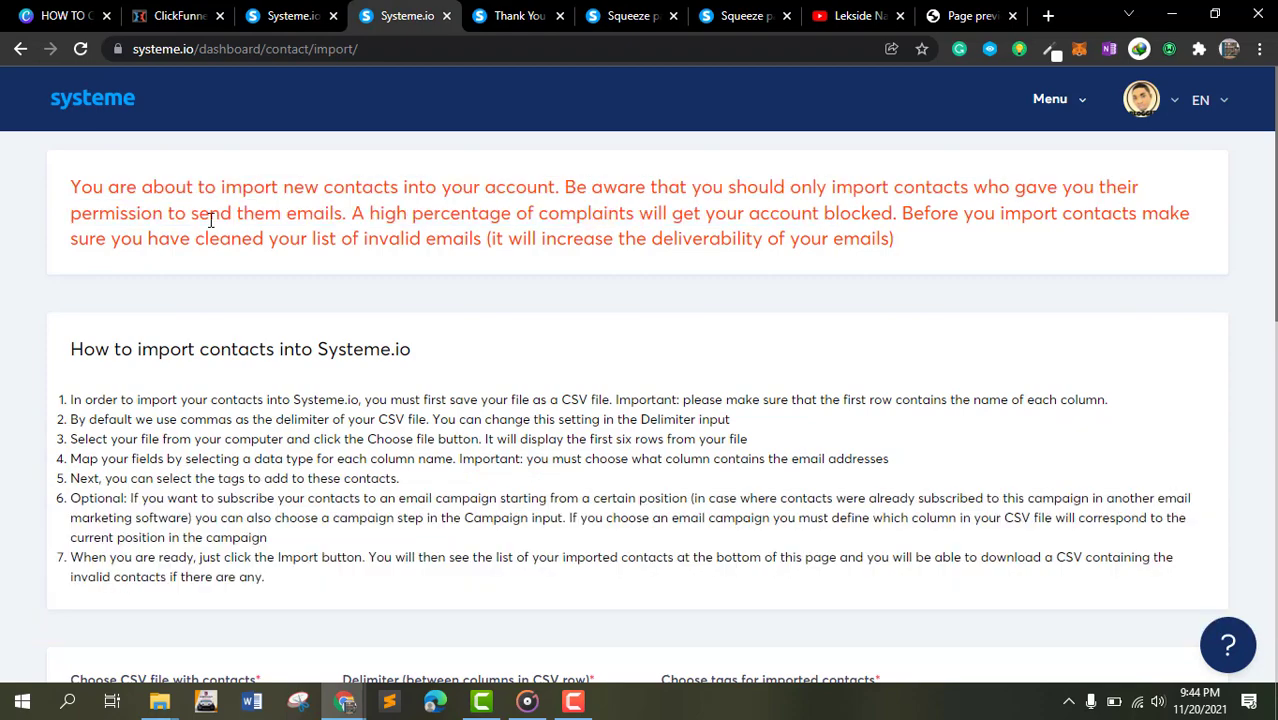
scroll(191, 251, down, 10)
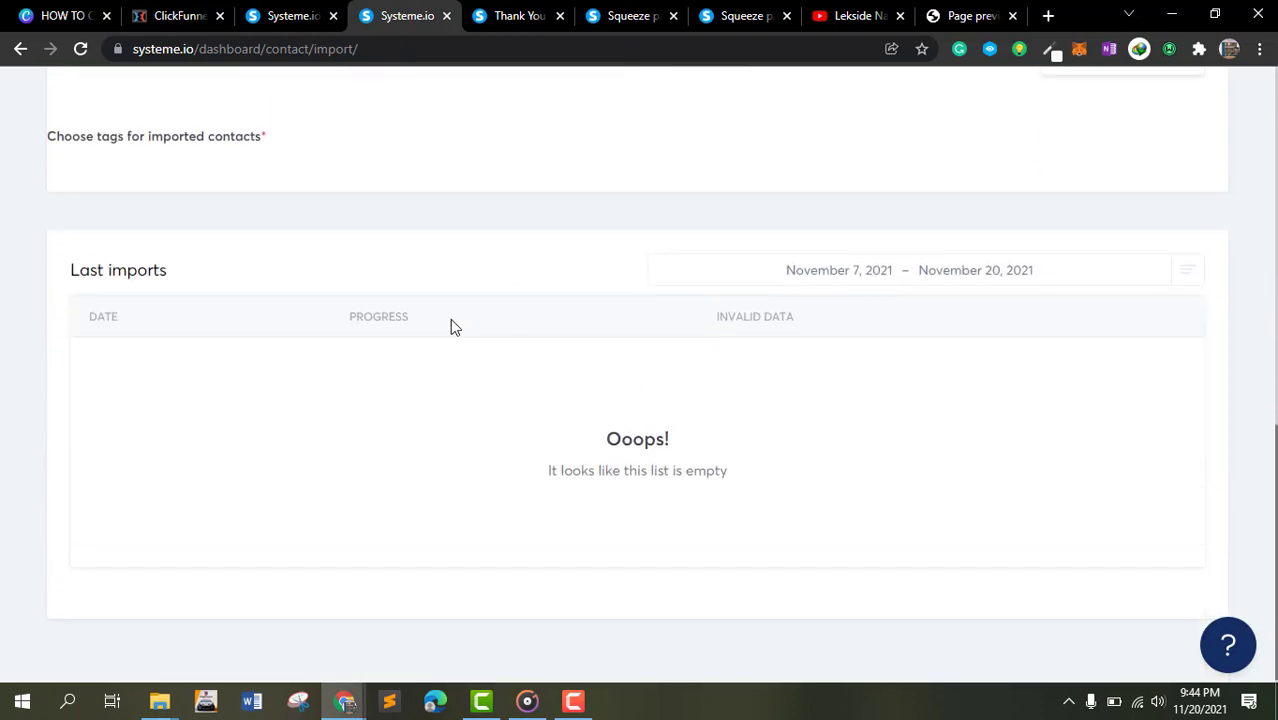
scroll(68, 165, up, 10)
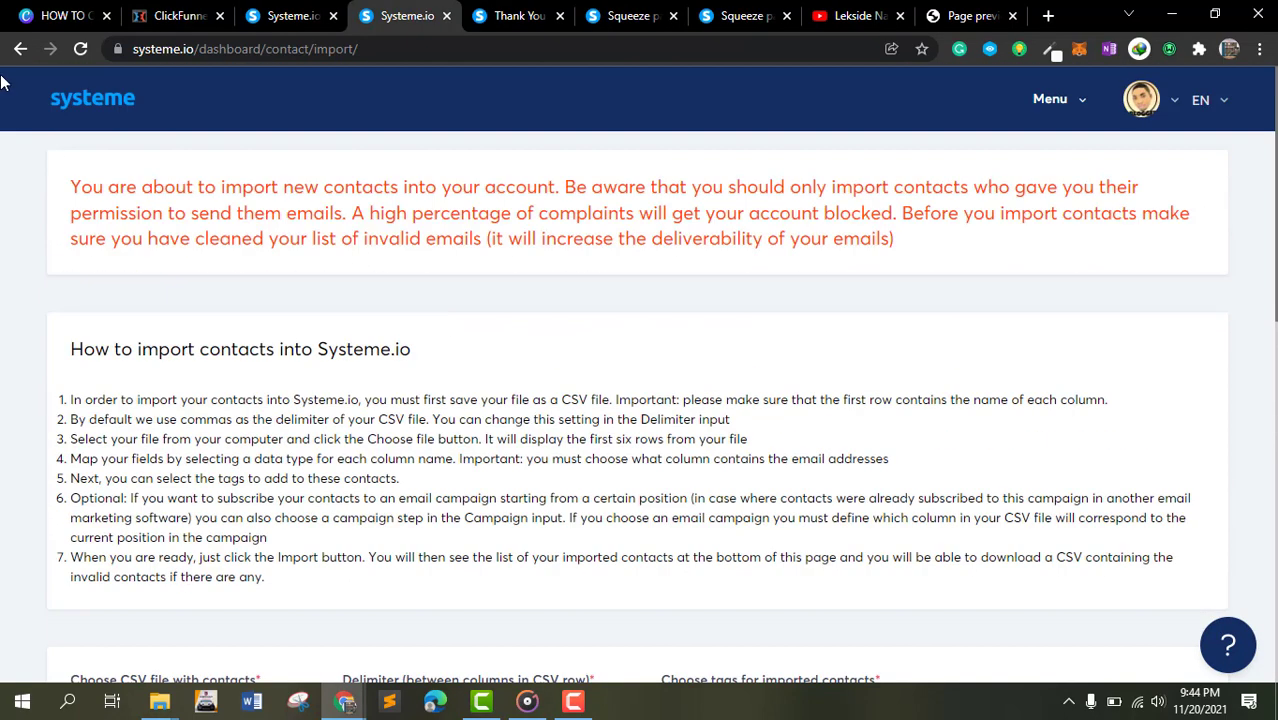
- Open Automations rules, start a new rule, and choose the Funnel step form subscribed trigger
click(1070, 105)
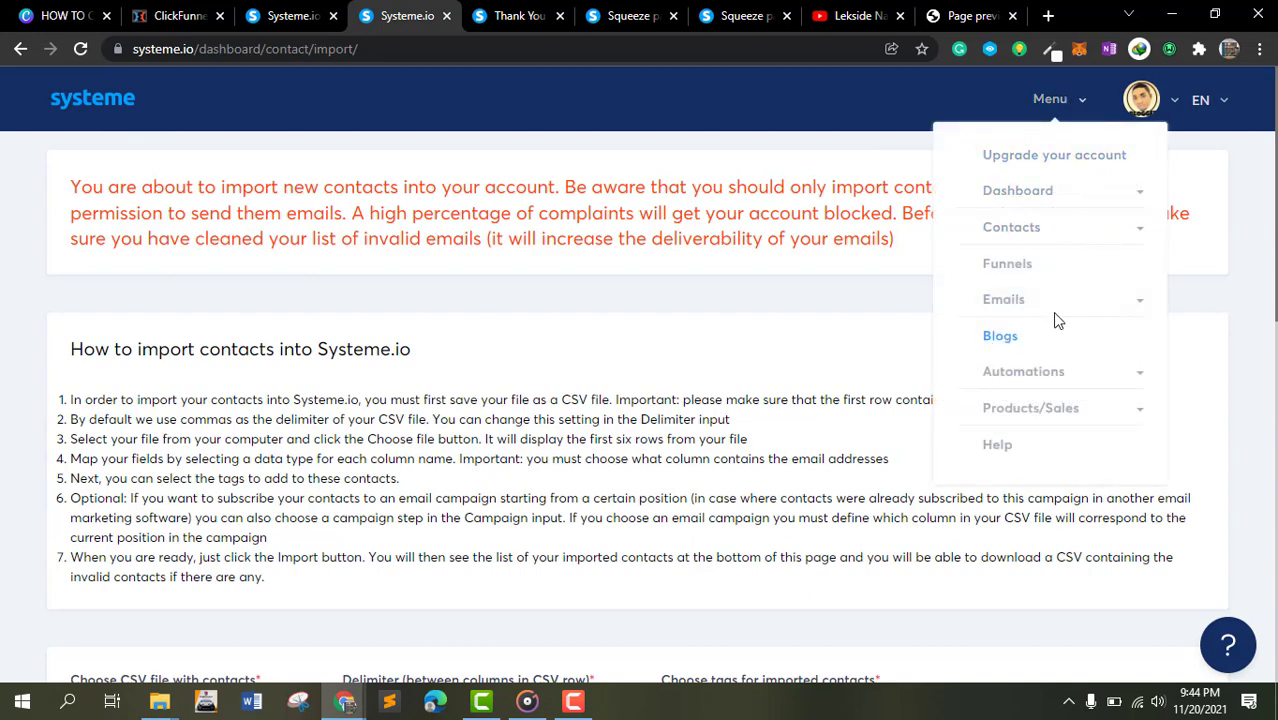
click(1076, 371)
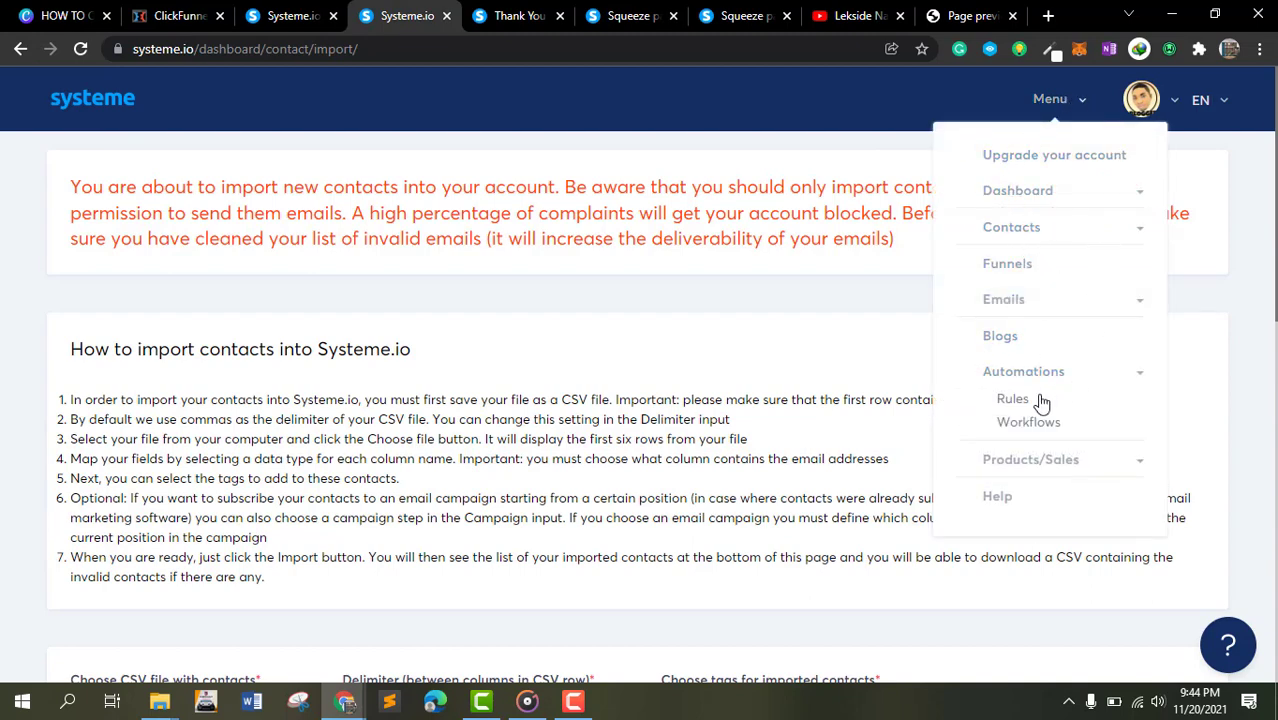
click(1038, 400)
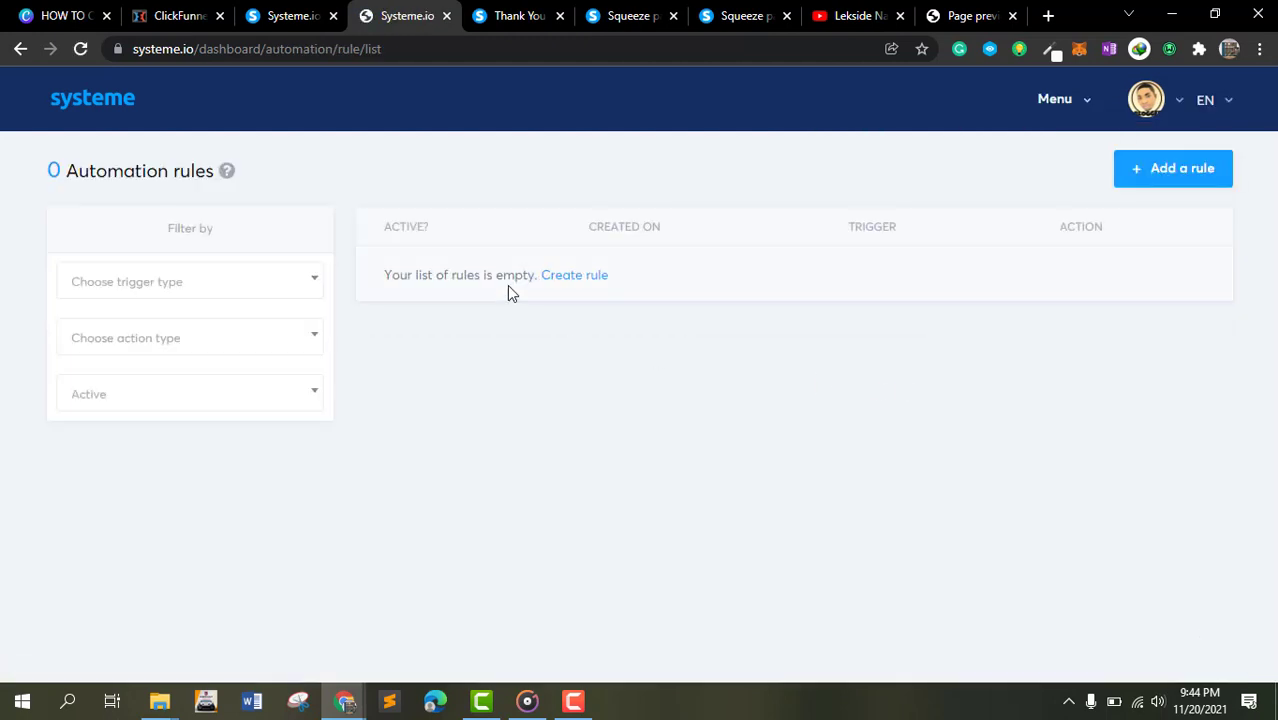
click(1137, 187)
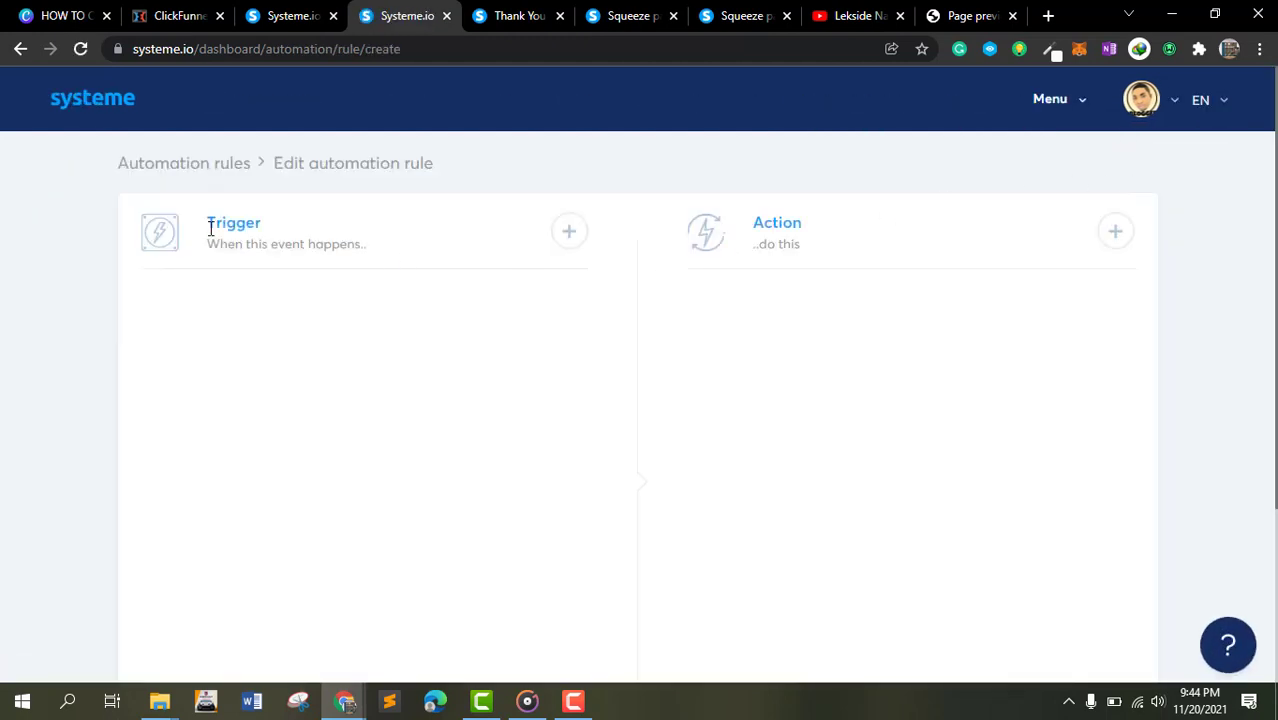
click(567, 233)
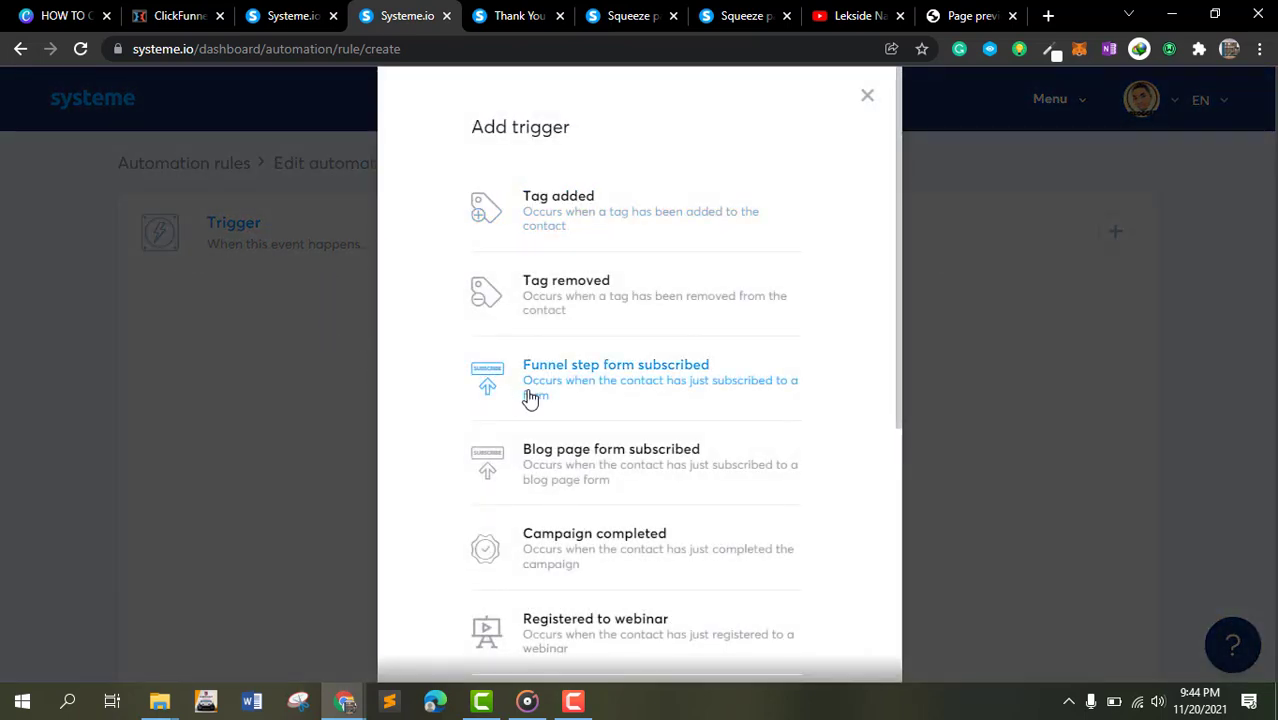
scroll(541, 449, down, 2)
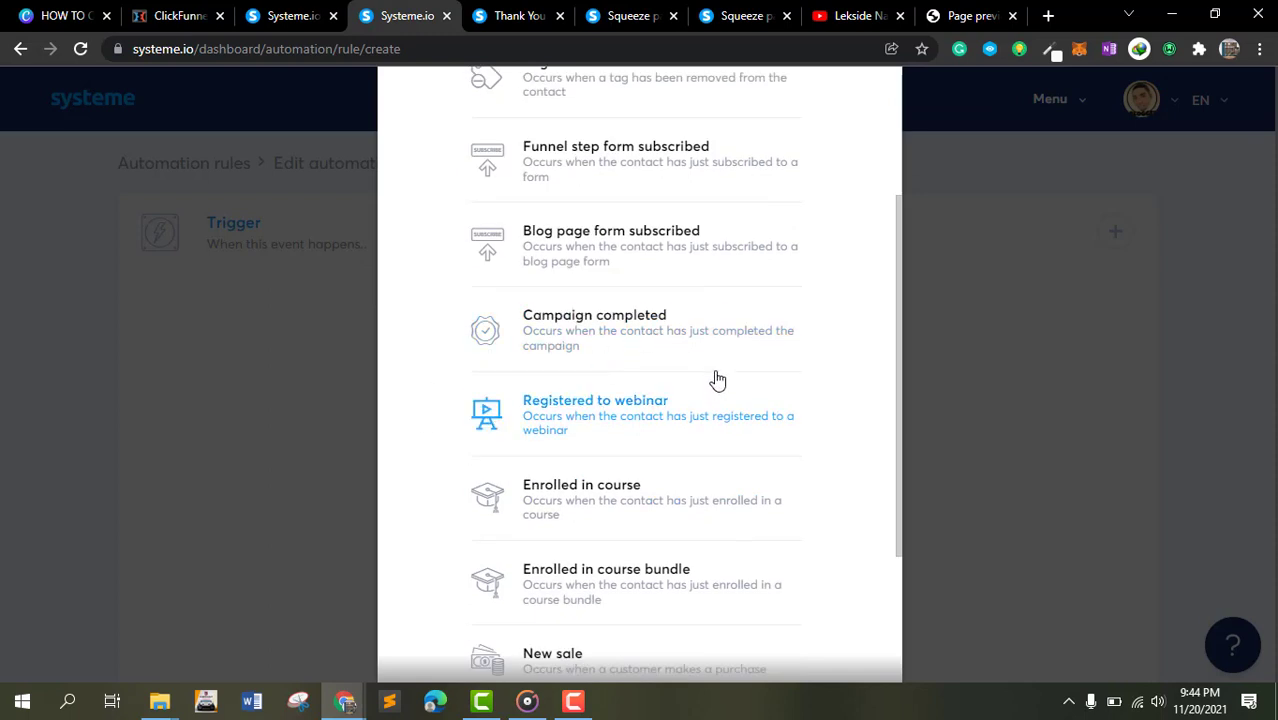
scroll(662, 297, up, 2)
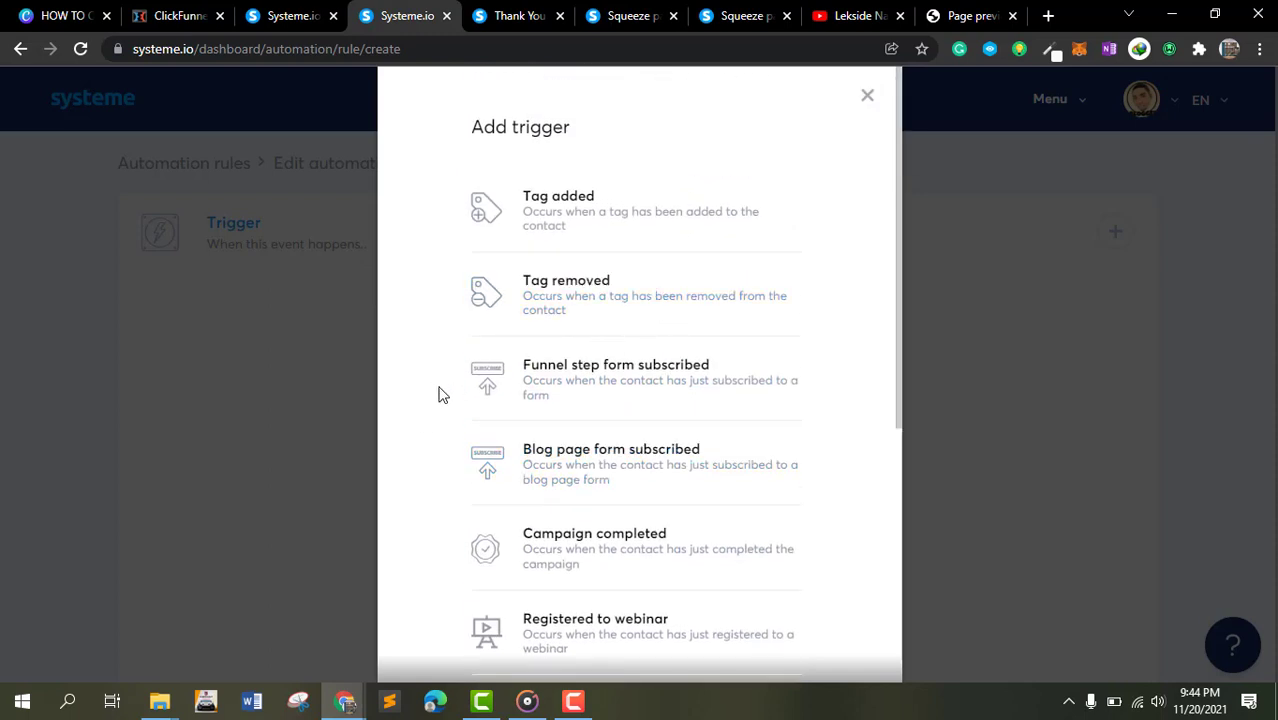
click(576, 383)
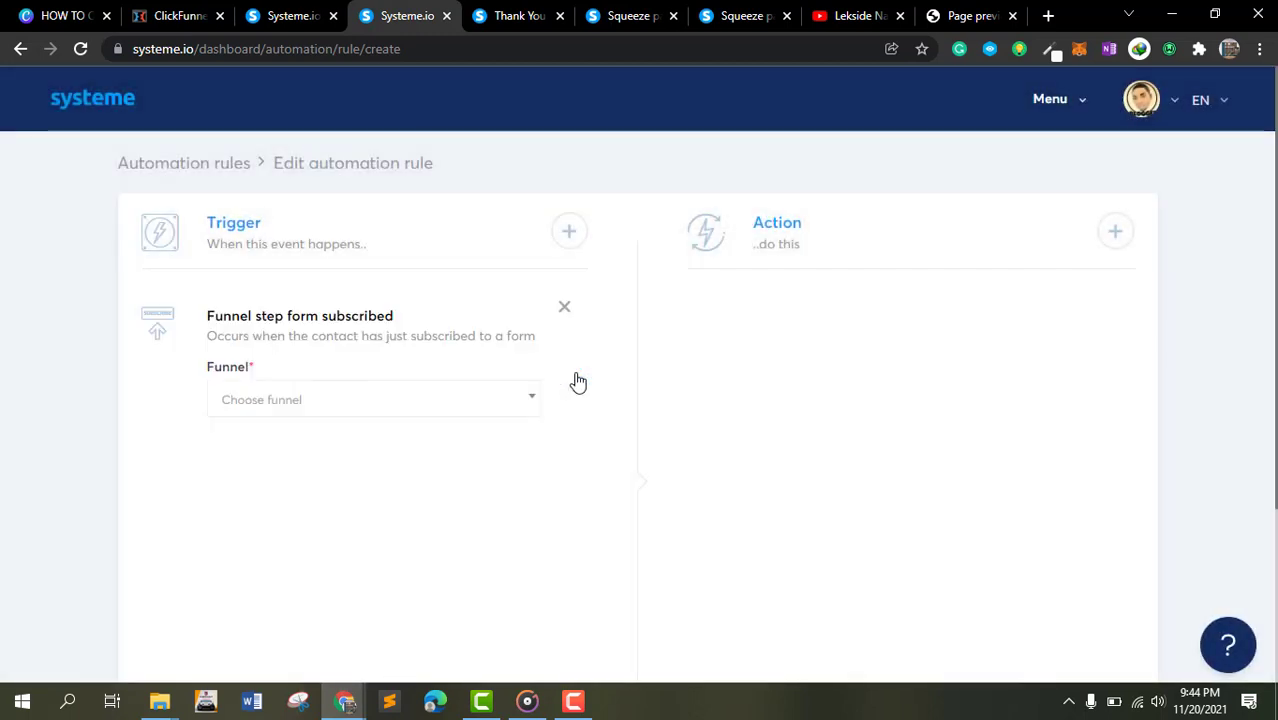
- Set the trigger's funnel to FREE AFFILIATE MARKETING and its step to Thank You affiliate
click(305, 415)
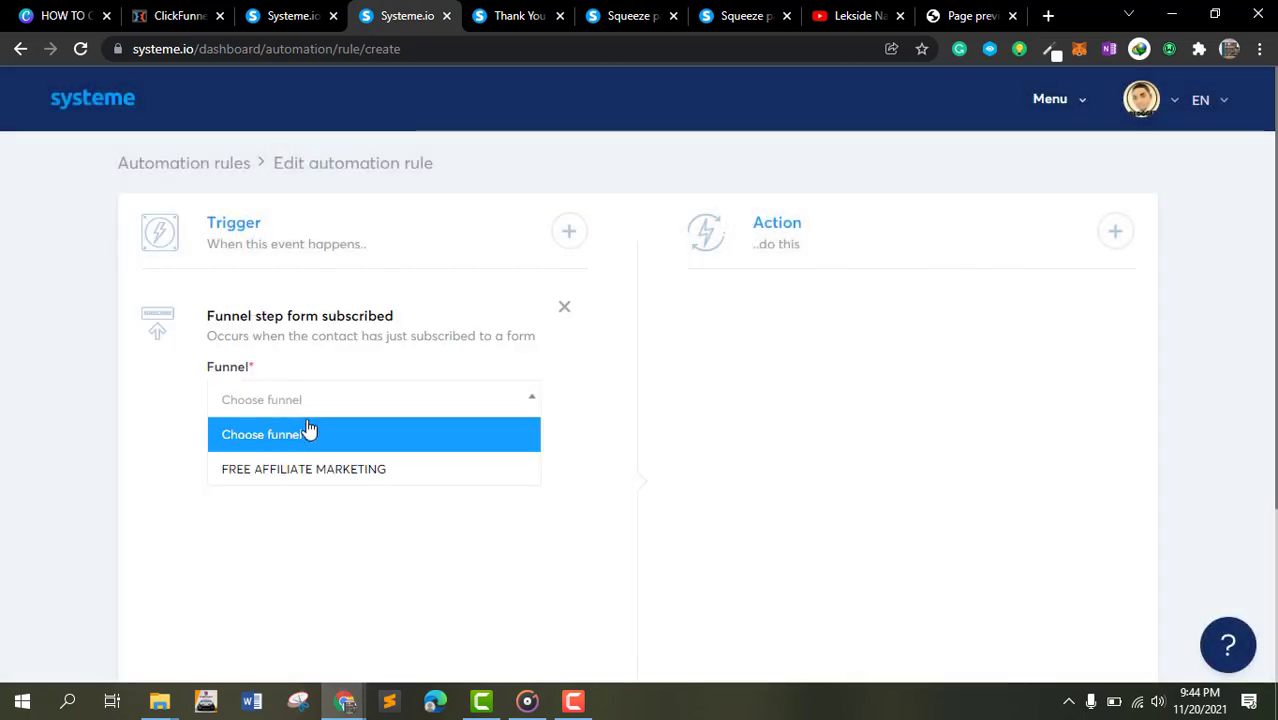
click(314, 462)
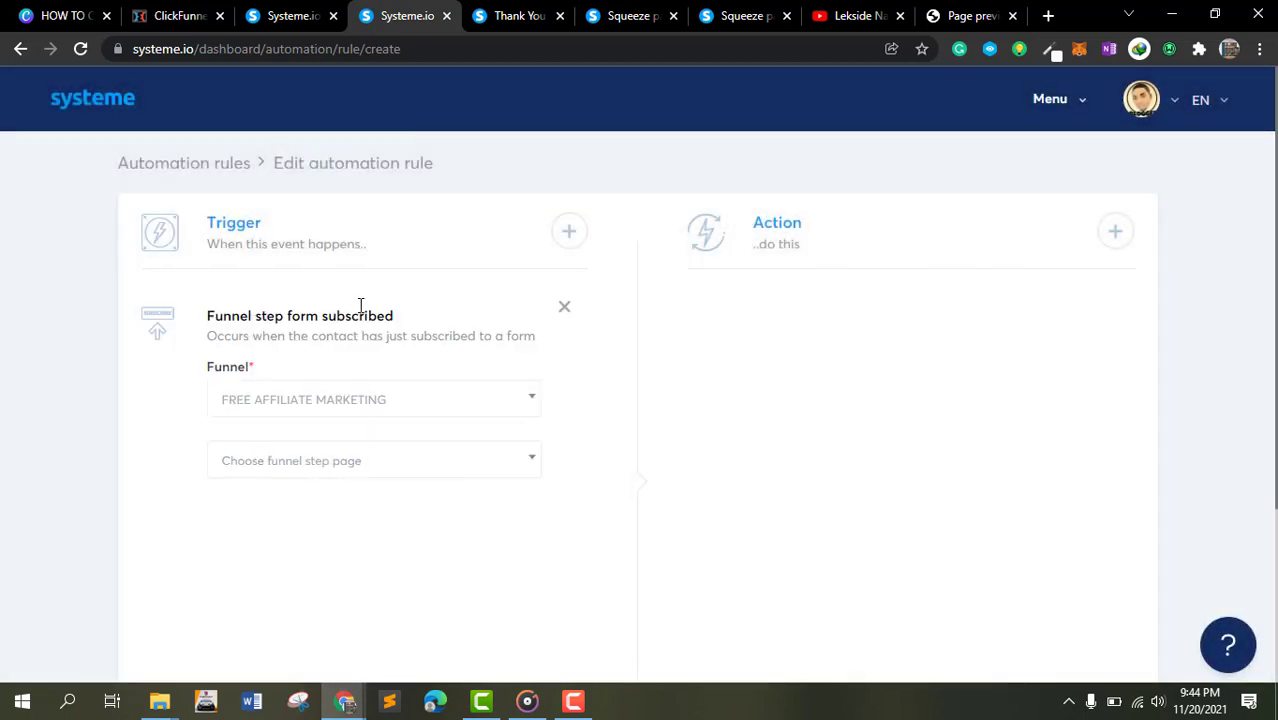
scroll(335, 294, down, 2)
click(352, 254)
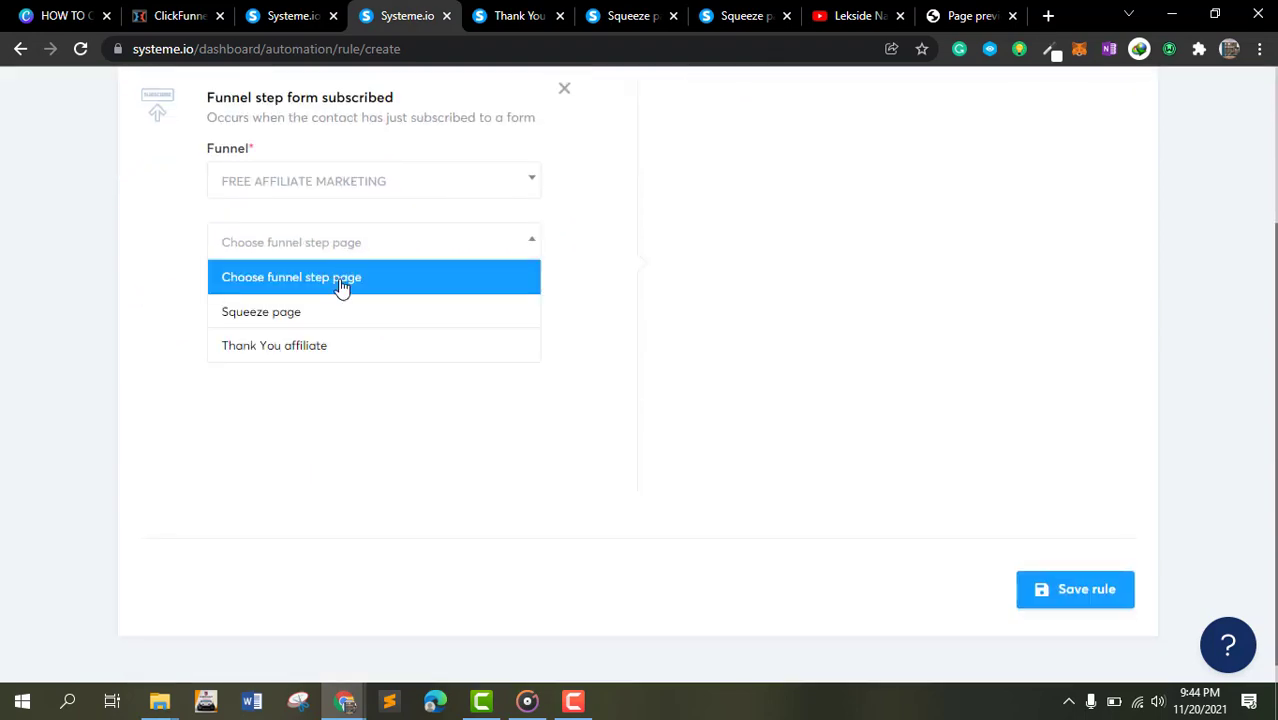
click(328, 346)
scroll(757, 314, up, 2)
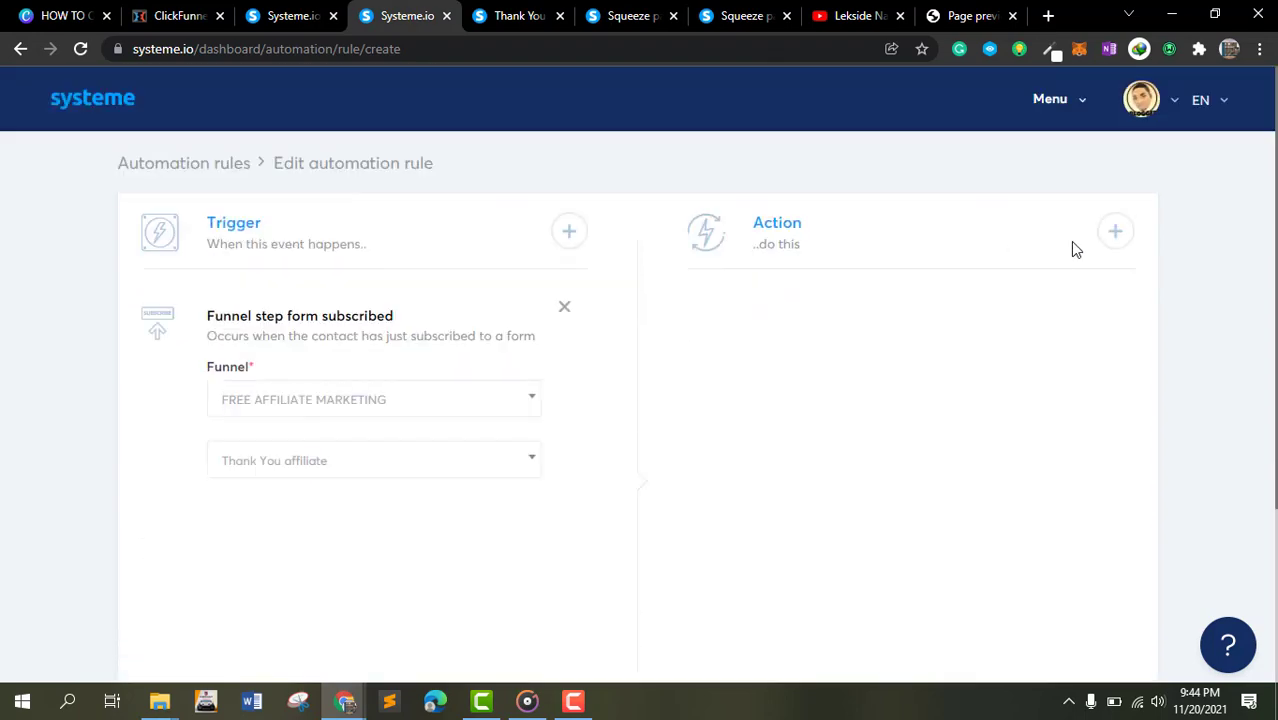
- Add a Send email action to the rule and open a new email for it
click(1113, 232)
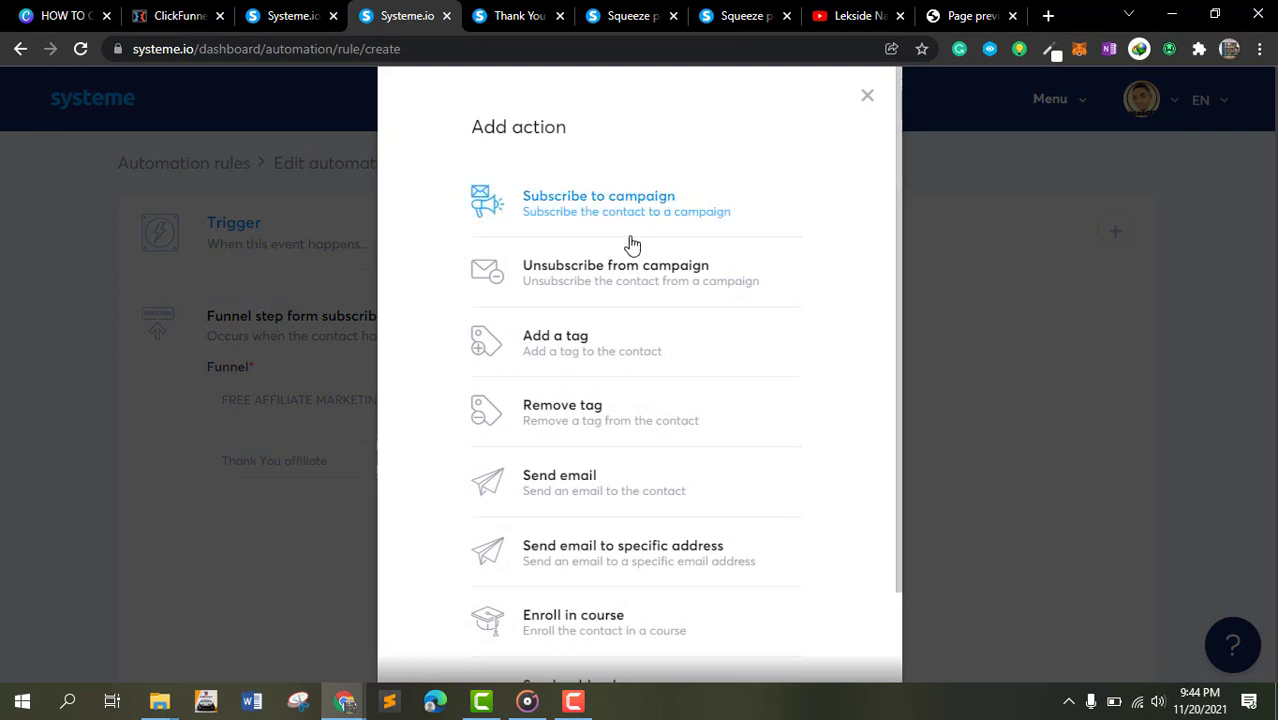
click(598, 477)
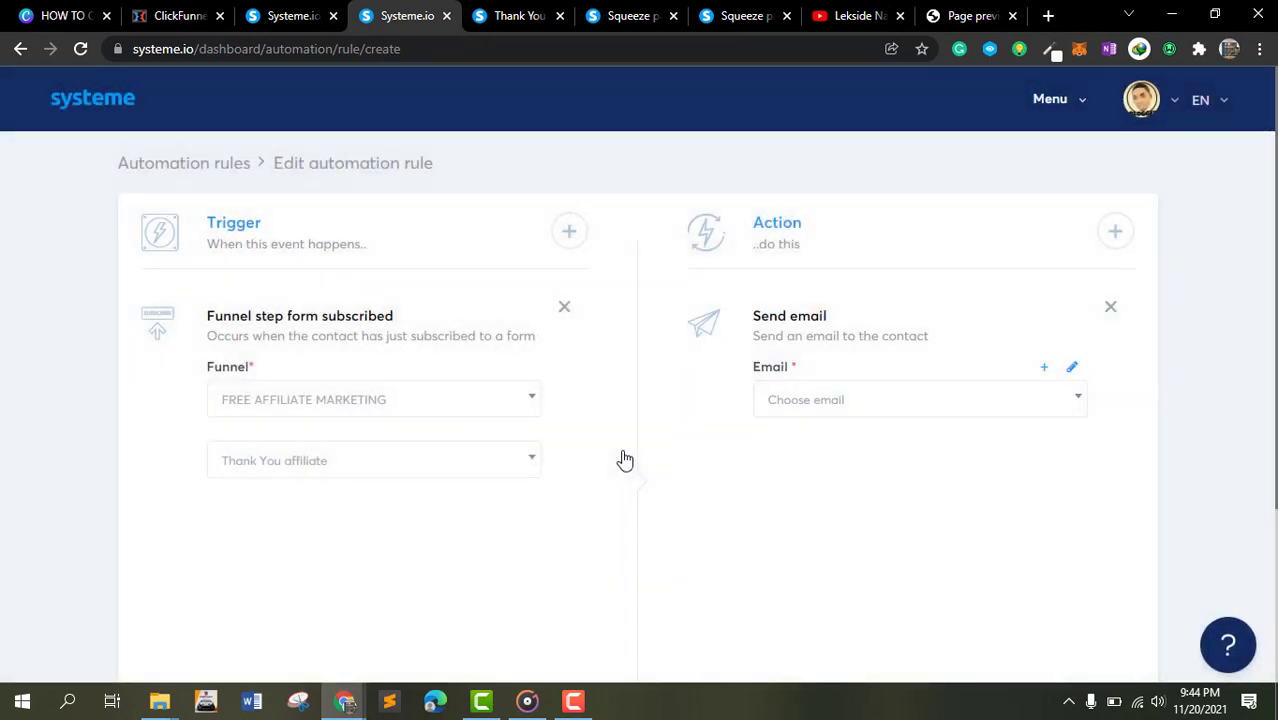
click(919, 401)
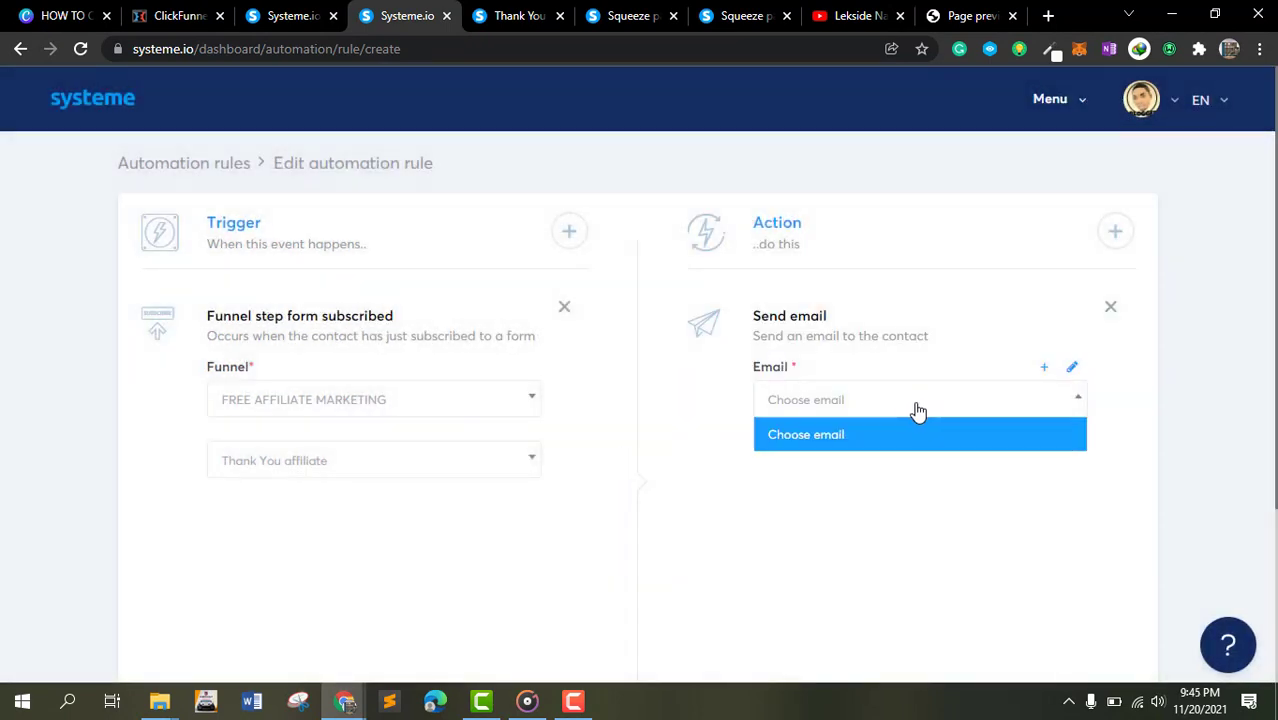
click(933, 472)
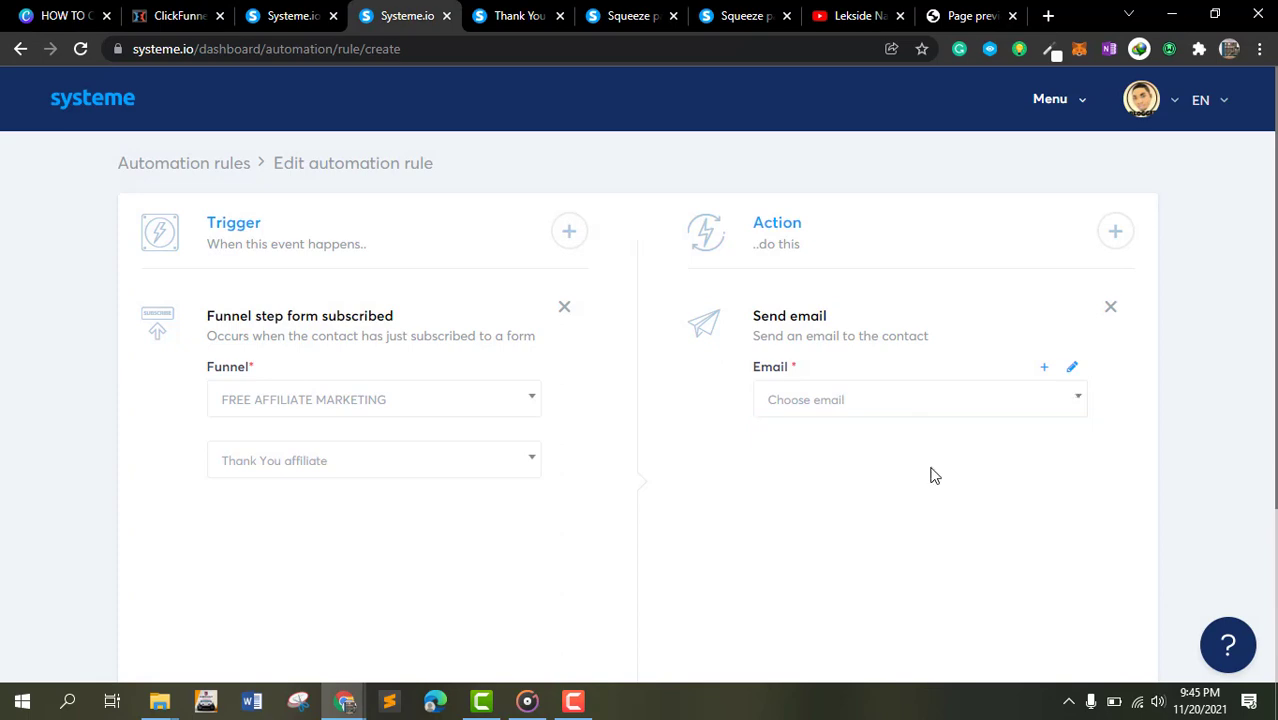
click(1072, 372)
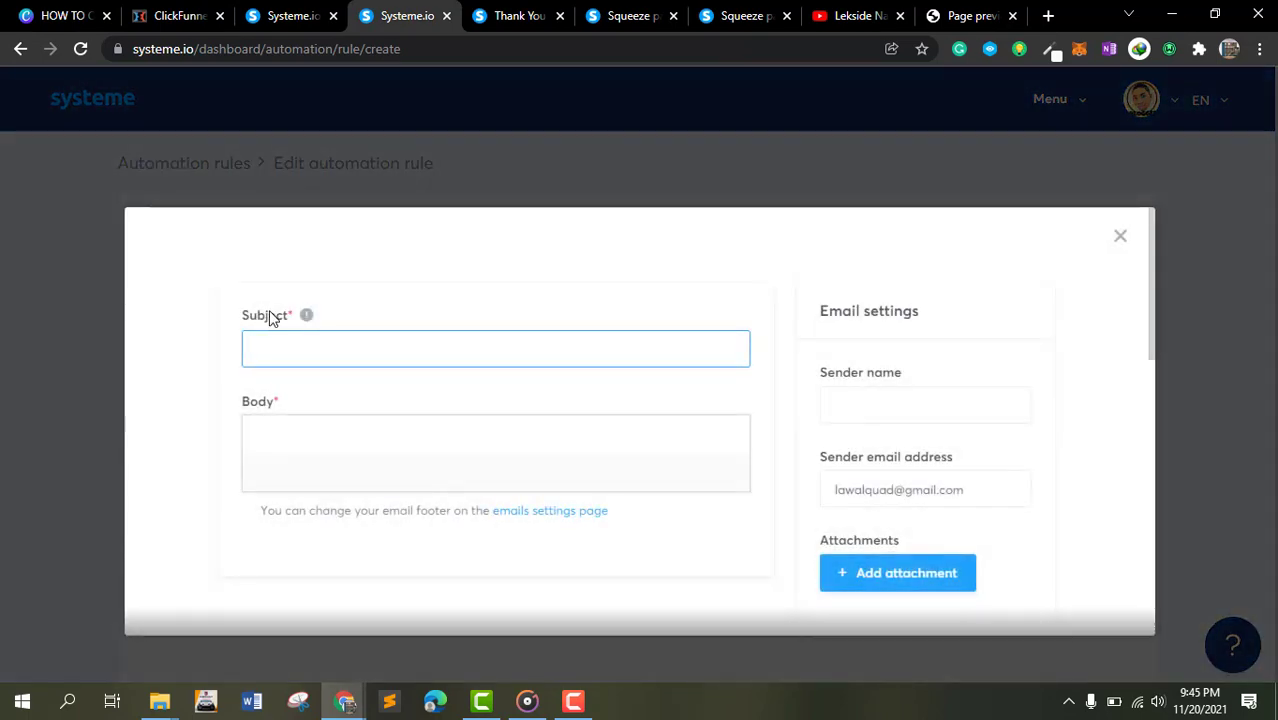
- Fill the email with placeholder subject wegffghgfhf and placeholder body text hghgghghhghghh
scroll(391, 315, down, 5)
scroll(391, 315, up, 6)
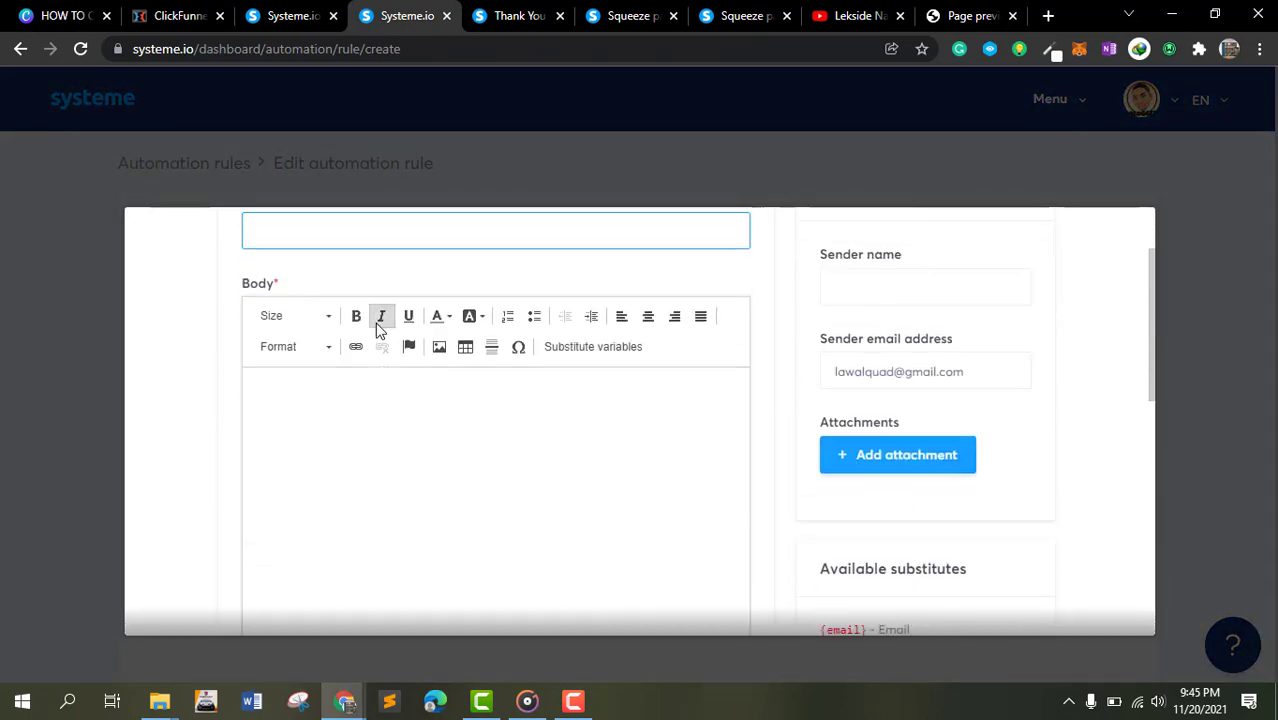
click(368, 240)
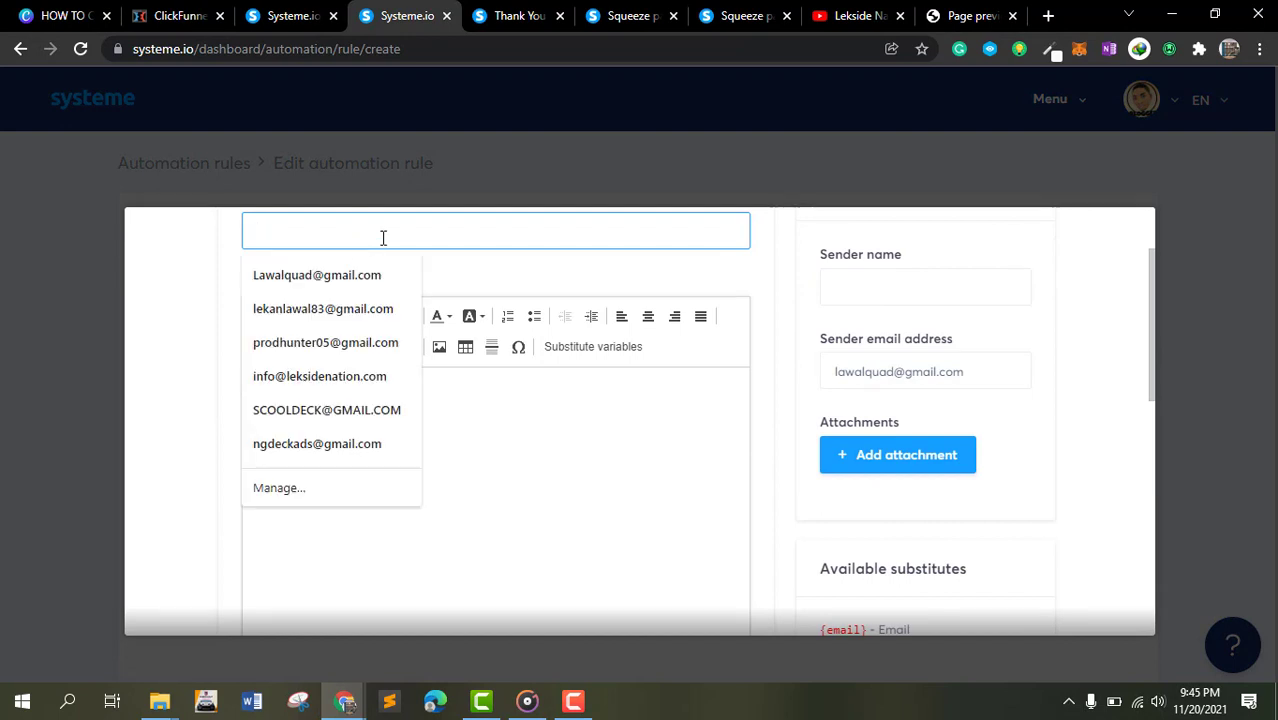
text(wegff)
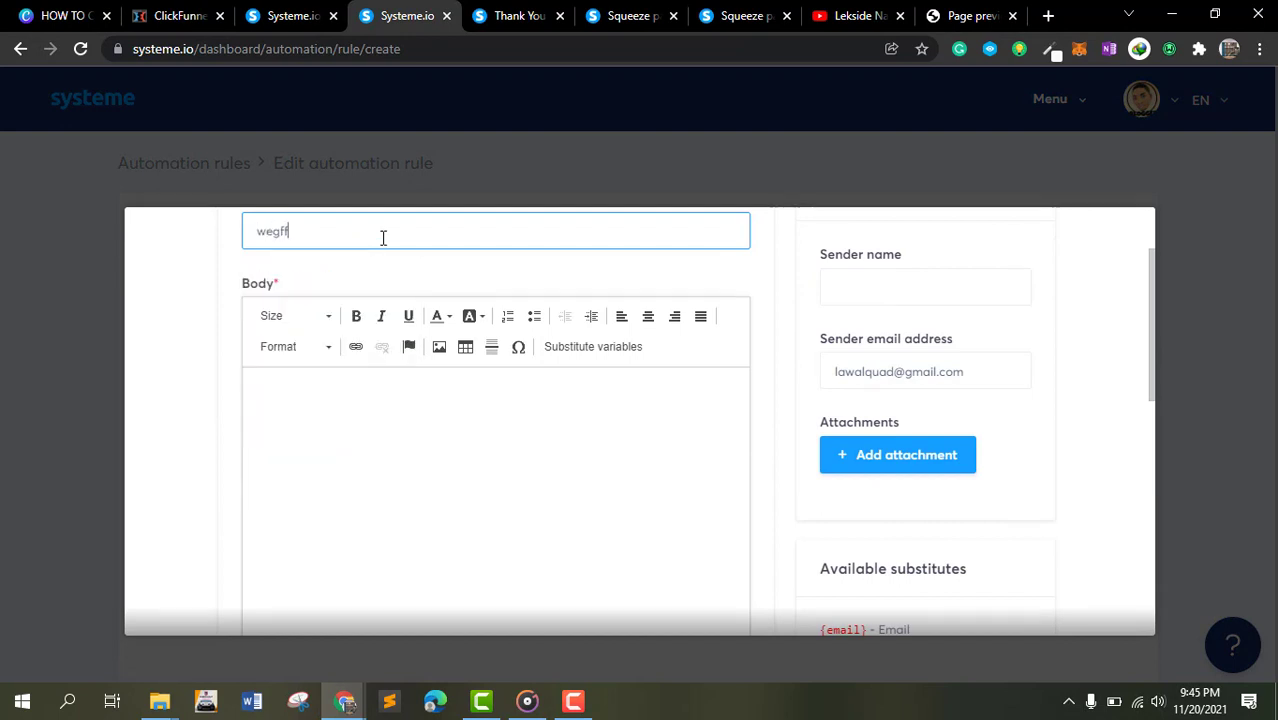
text(ghgfhf)
click(403, 458)
text(hghgghghhghghh)
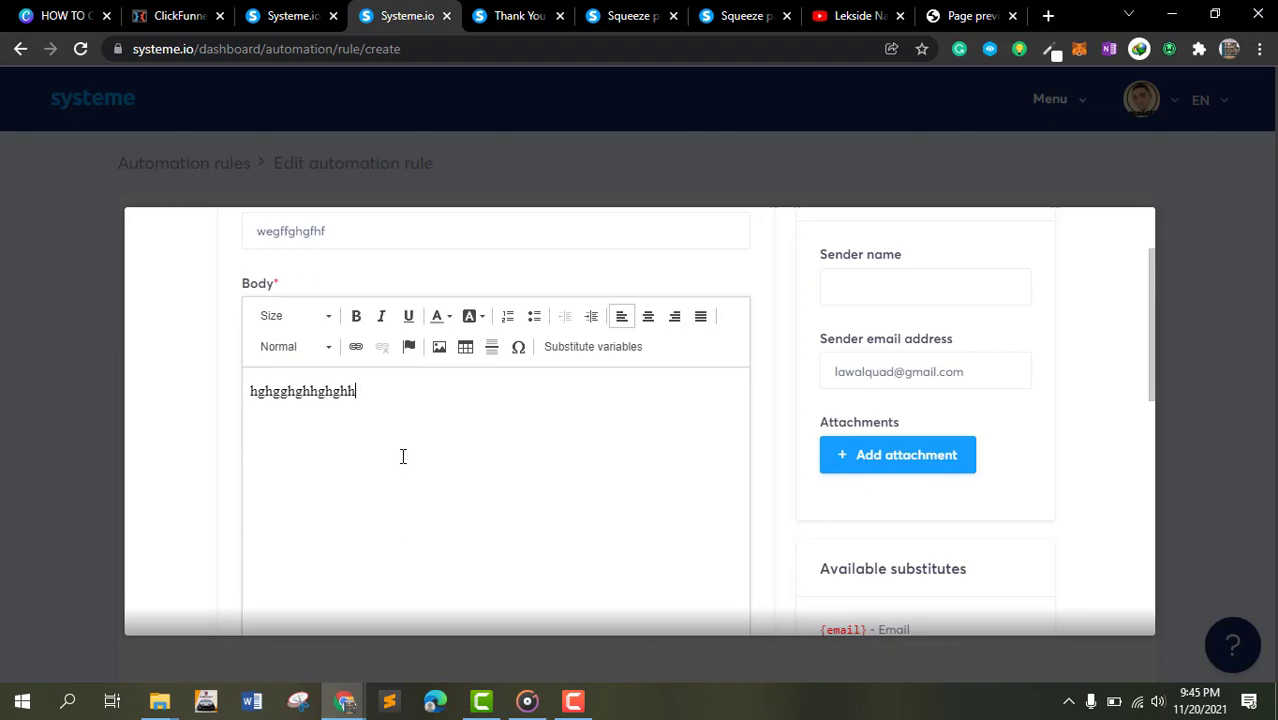
text(g)
- Complete the email body text and attempt to save the email
scroll(842, 414, down, 7)
scroll(938, 540, up, 2)
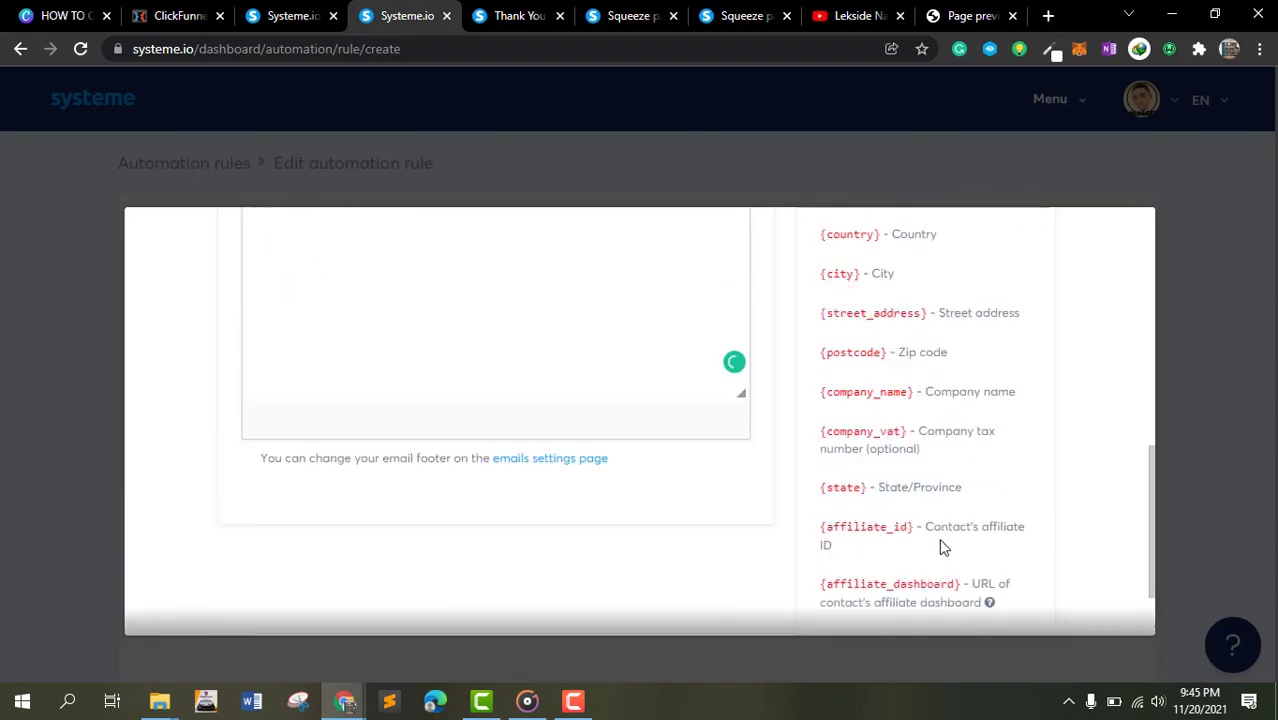
scroll(970, 560, down, 2)
click(1004, 572)
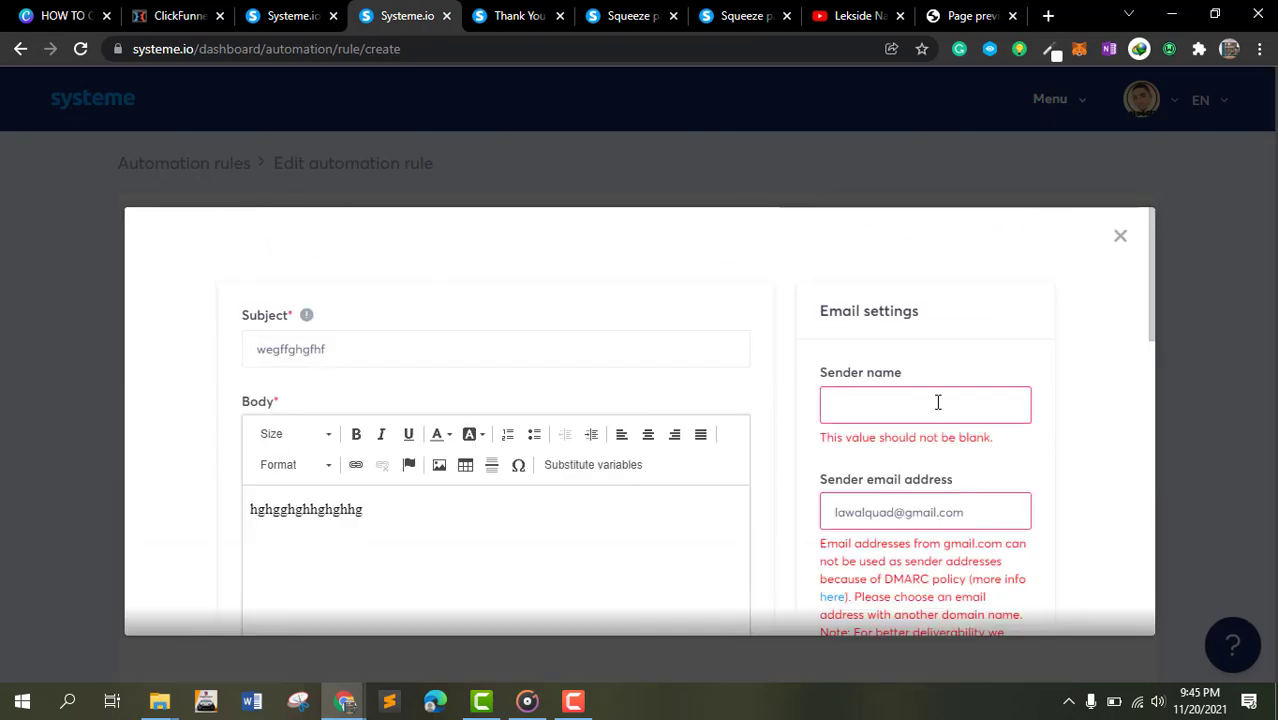
- Enter the account owner's name as the email's sender name
click(938, 402)
click(923, 447)
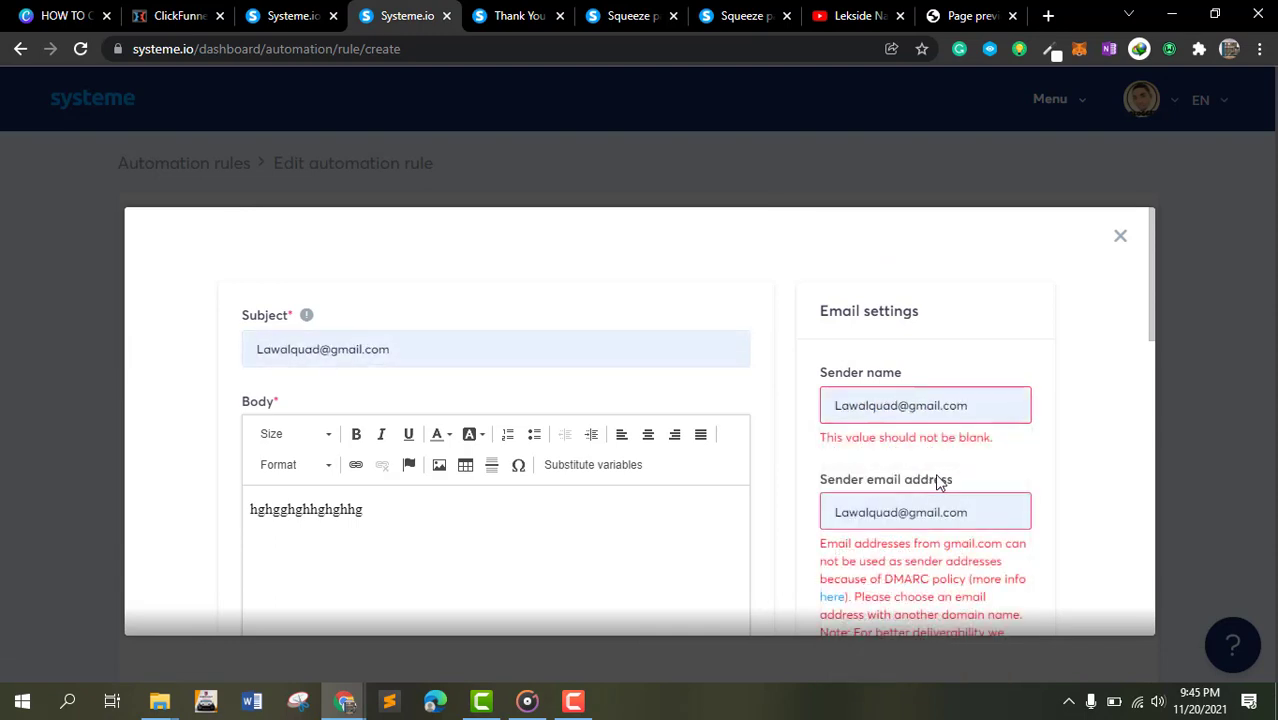
triple_click(911, 412)
text(lawo)
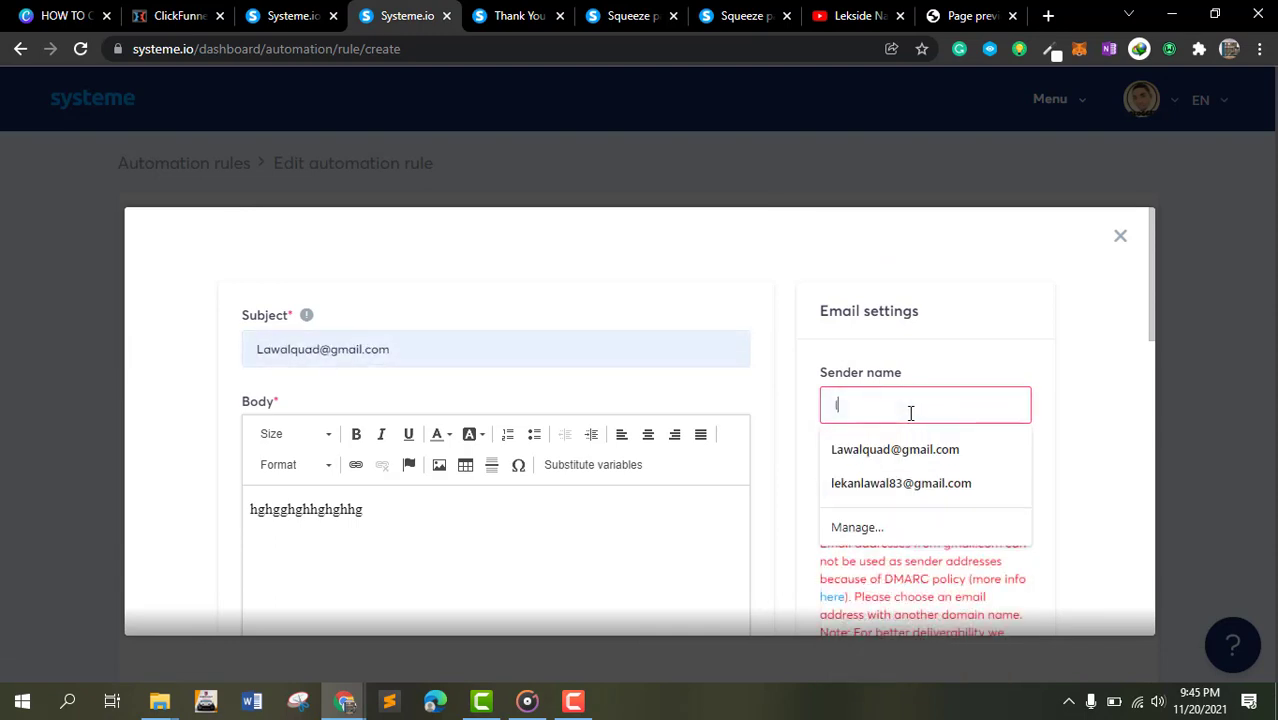
click(979, 352)
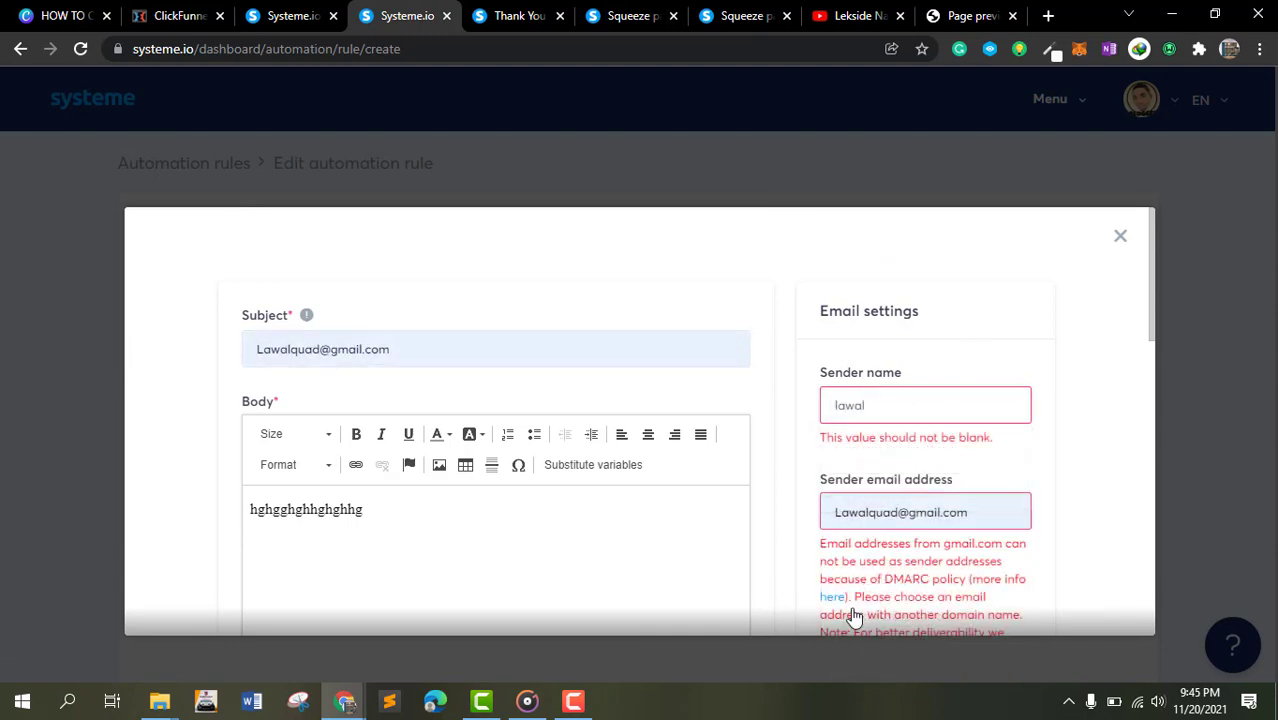
- Replace the Gmail sender address with a custom-domain sender email address and save the email
scroll(938, 482, down, 4)
scroll(880, 335, up, 2)
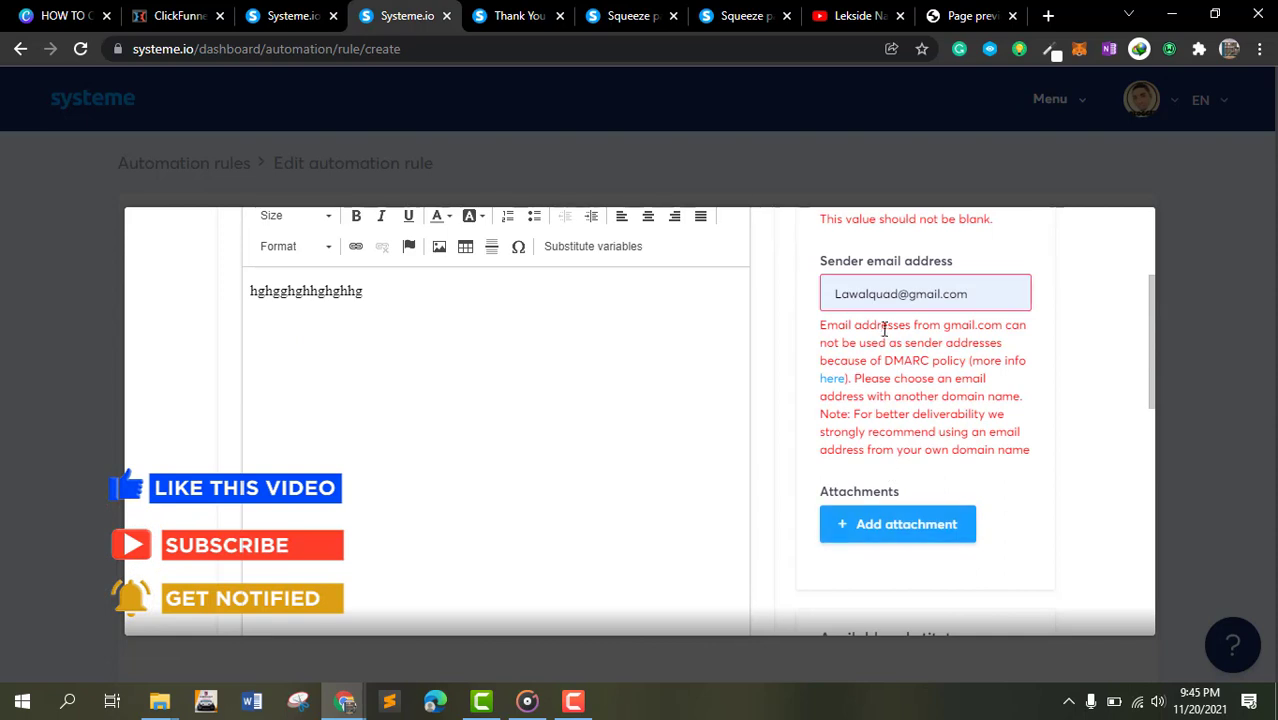
double_click(950, 296)
triple_click(948, 304)
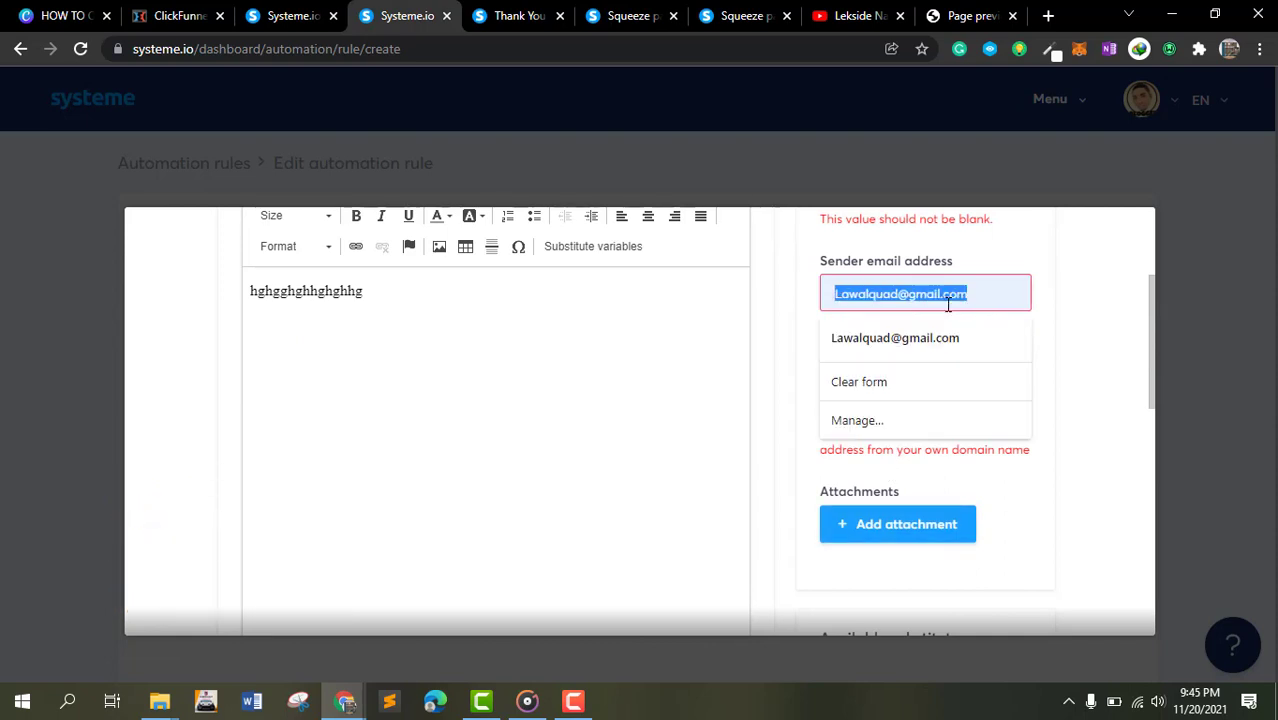
click(936, 345)
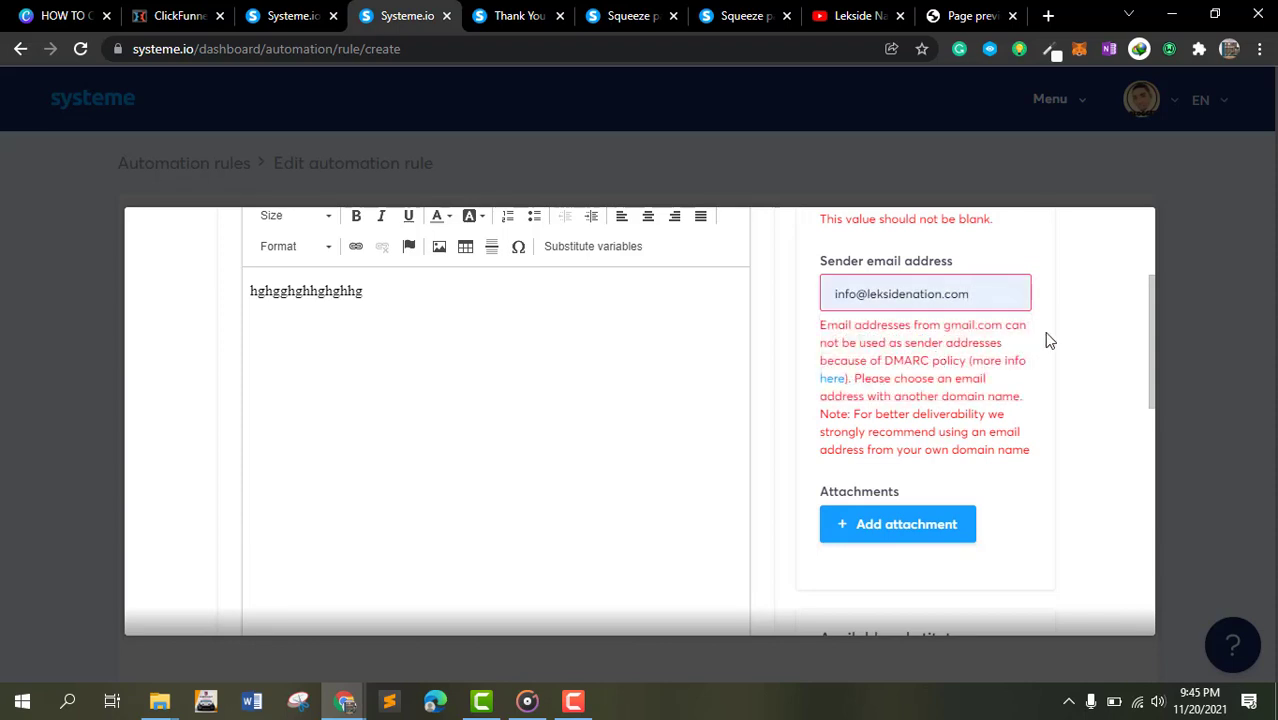
scroll(927, 434, down, 6)
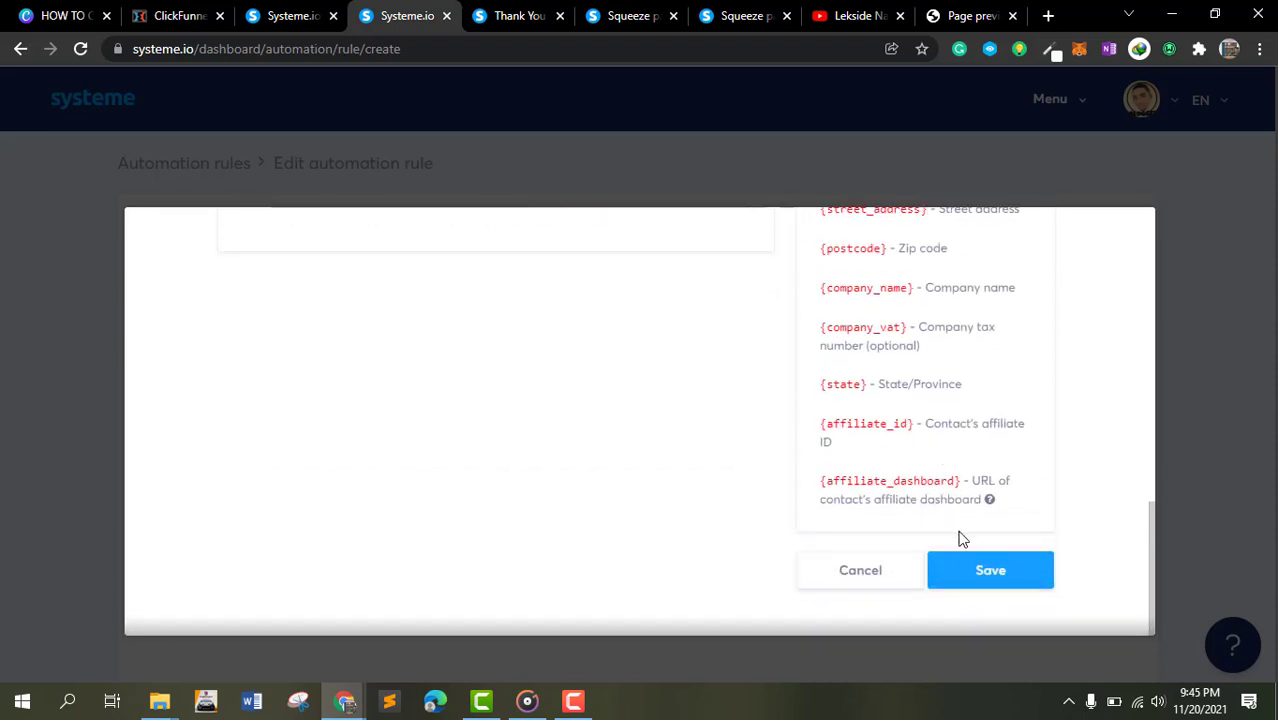
click(975, 566)
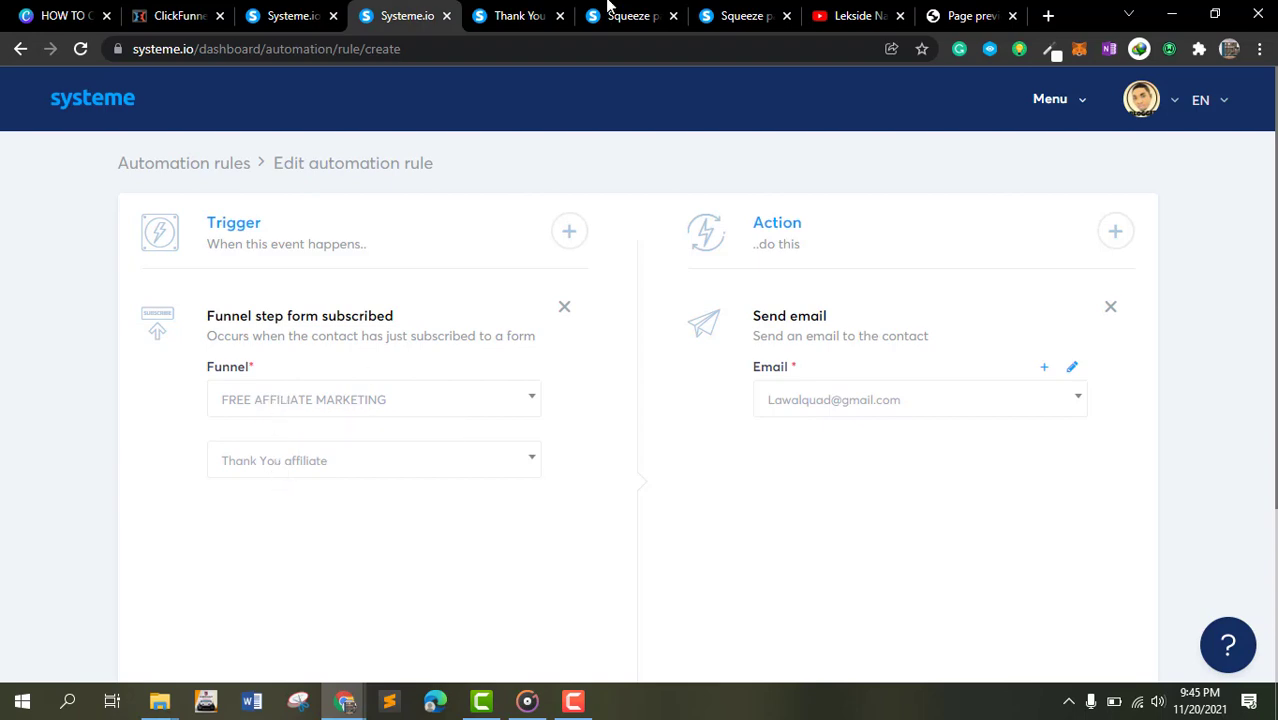
- Review the Thank You page preview tab and return to the automation rule
click(525, 15)
scroll(825, 403, down, 2)
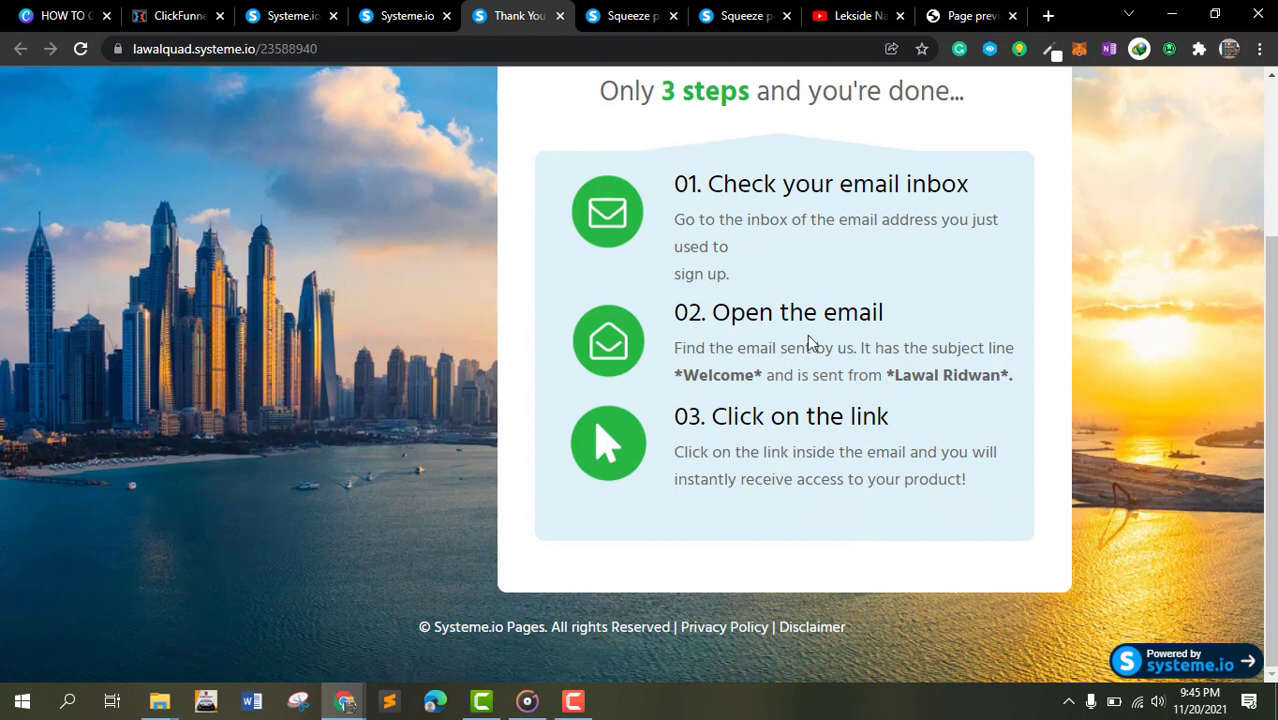
click(386, 12)
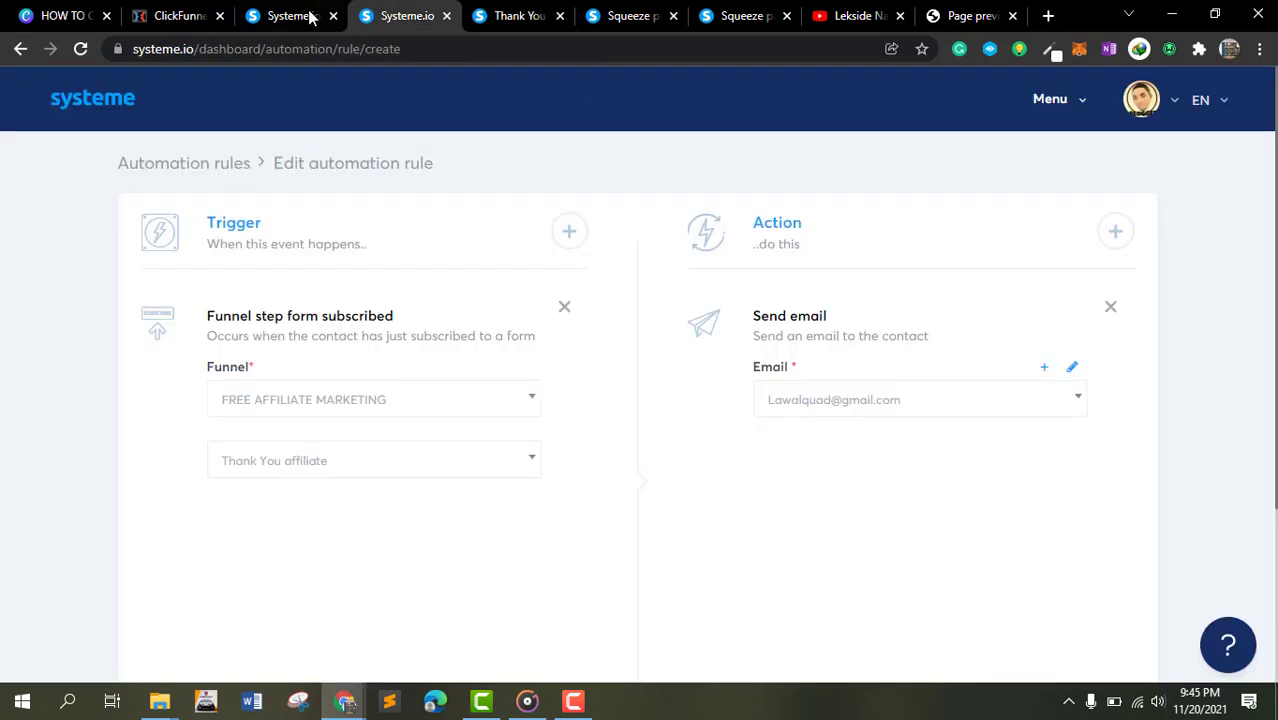
- Open the rule's email to review its saved settings, then close it
click(1072, 369)
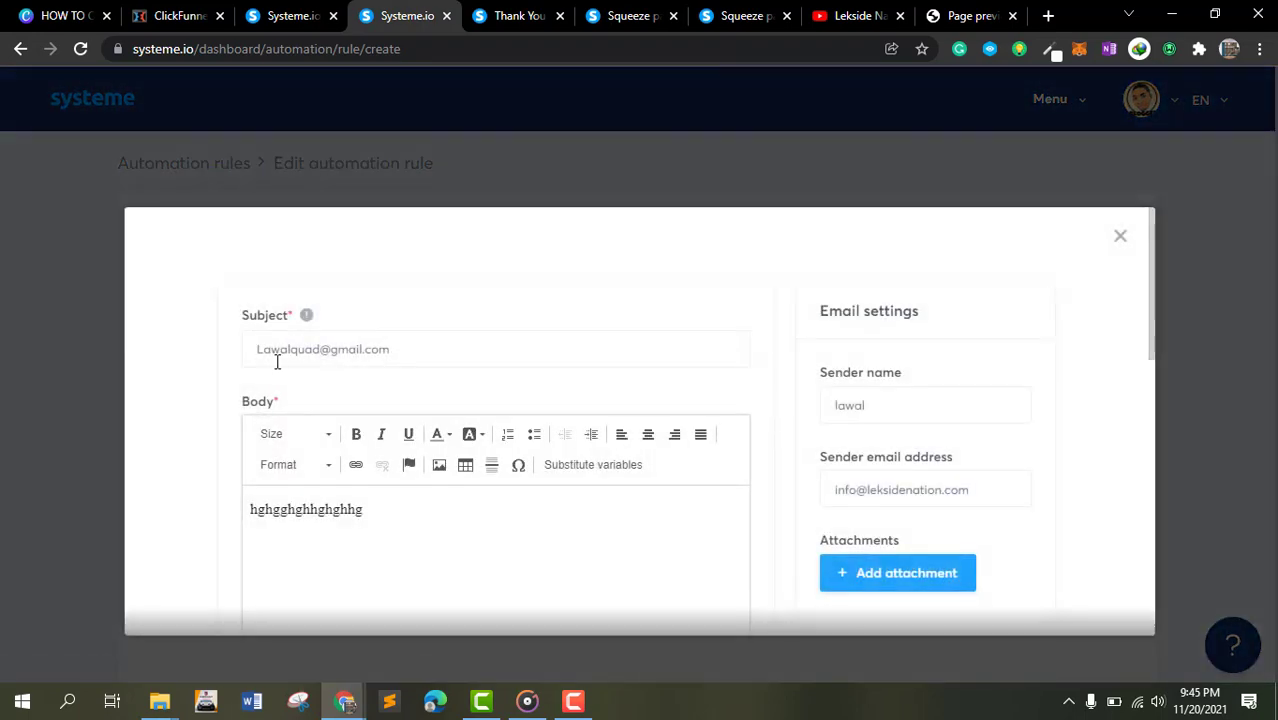
scroll(494, 451, down, 6)
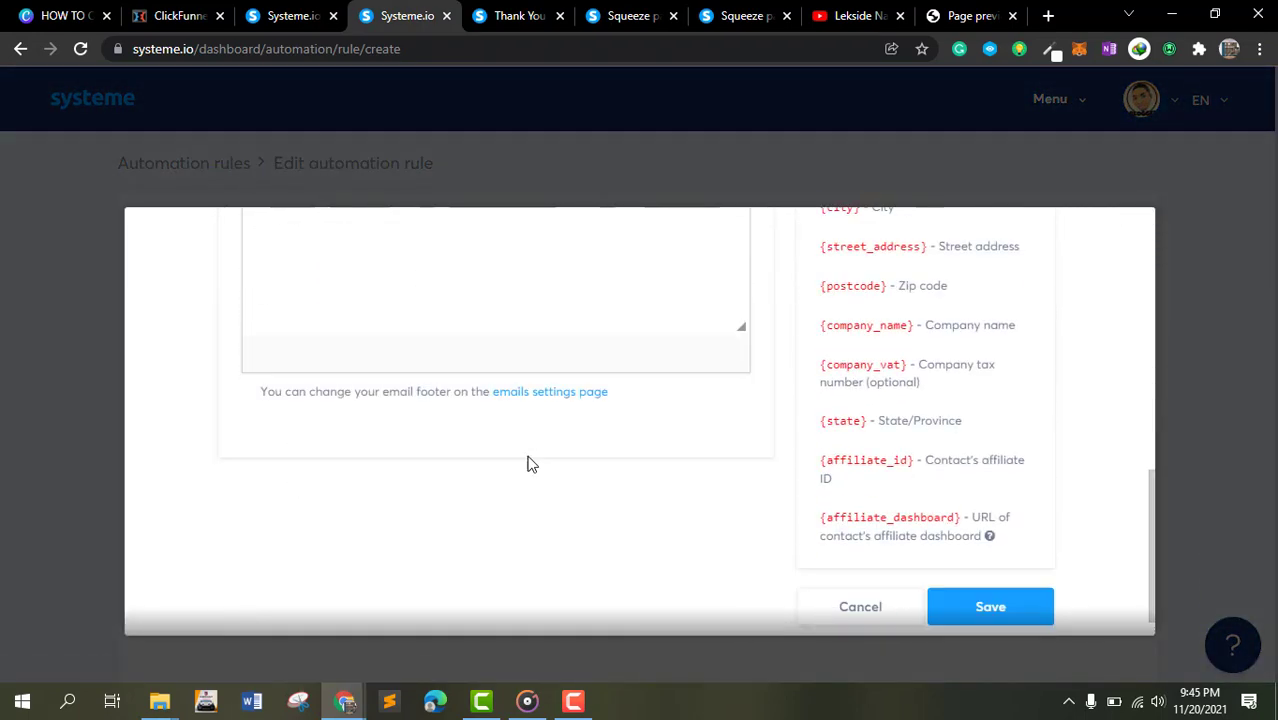
scroll(528, 462, up, 6)
click(1120, 236)
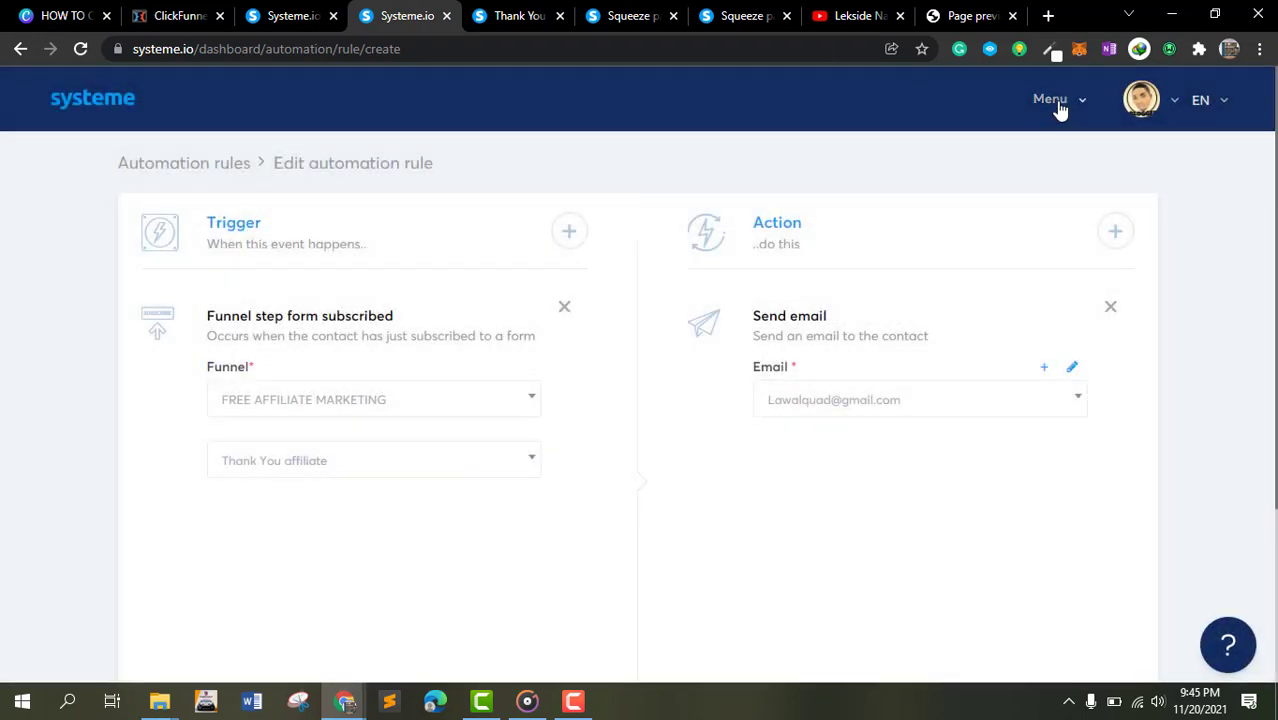
- Browse the main menu's Products/Sales entries and go to the dashboard
mouse_move(1058, 108)
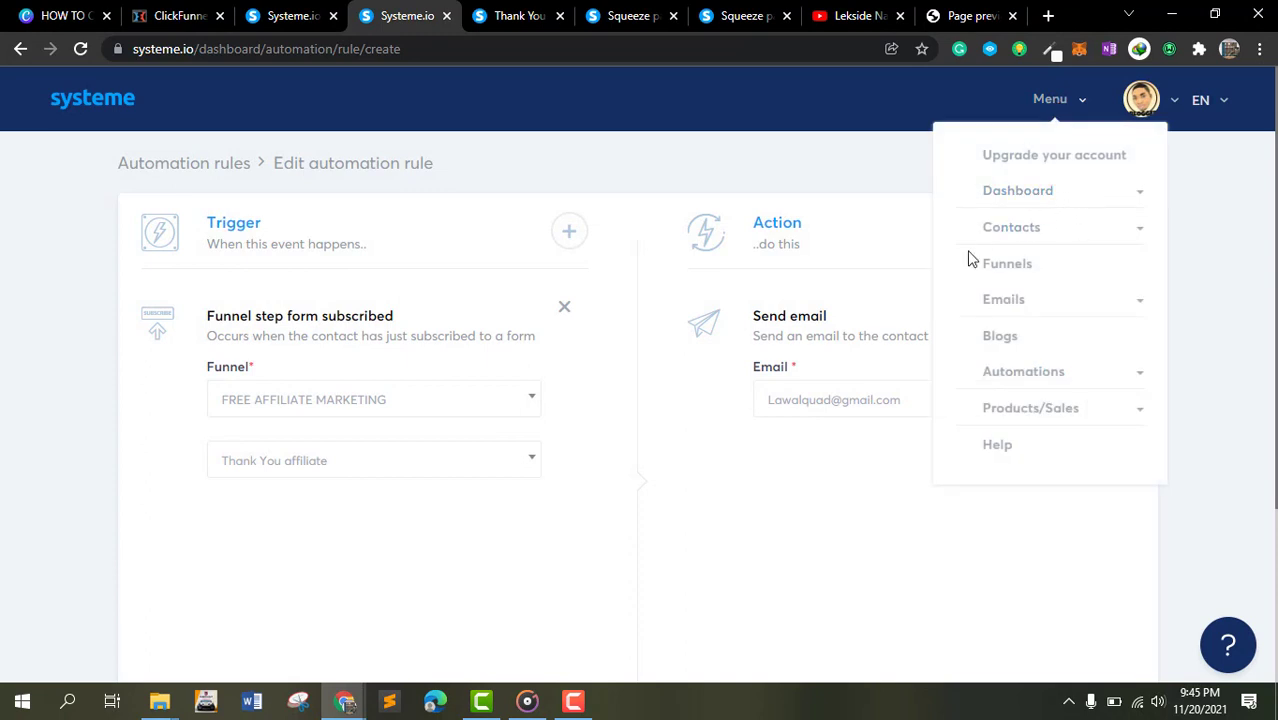
click(1020, 409)
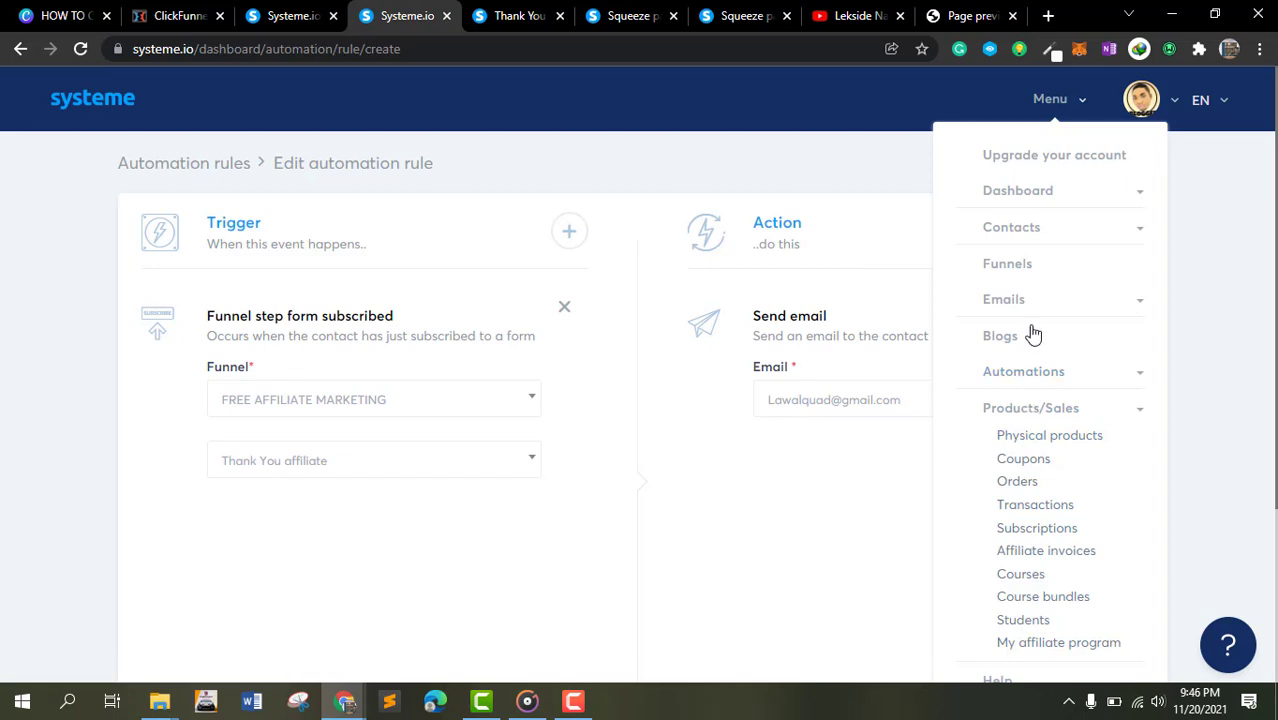
click(1078, 116)
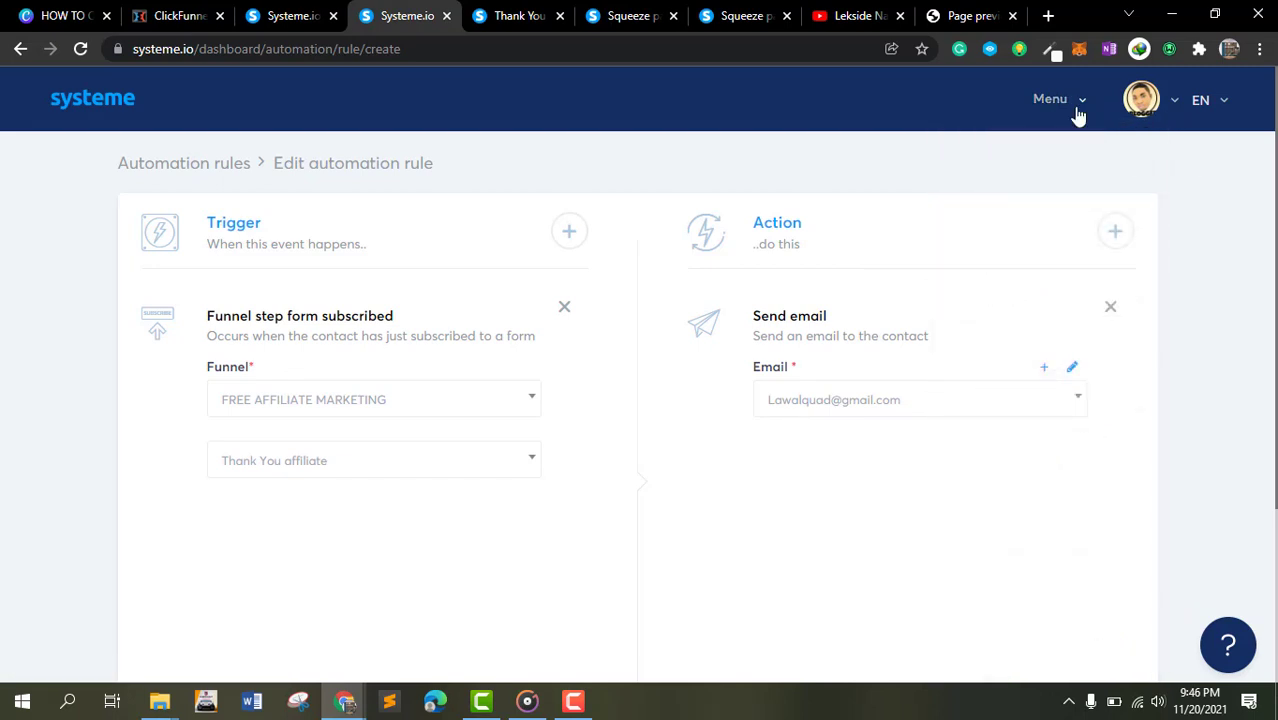
click(76, 106)
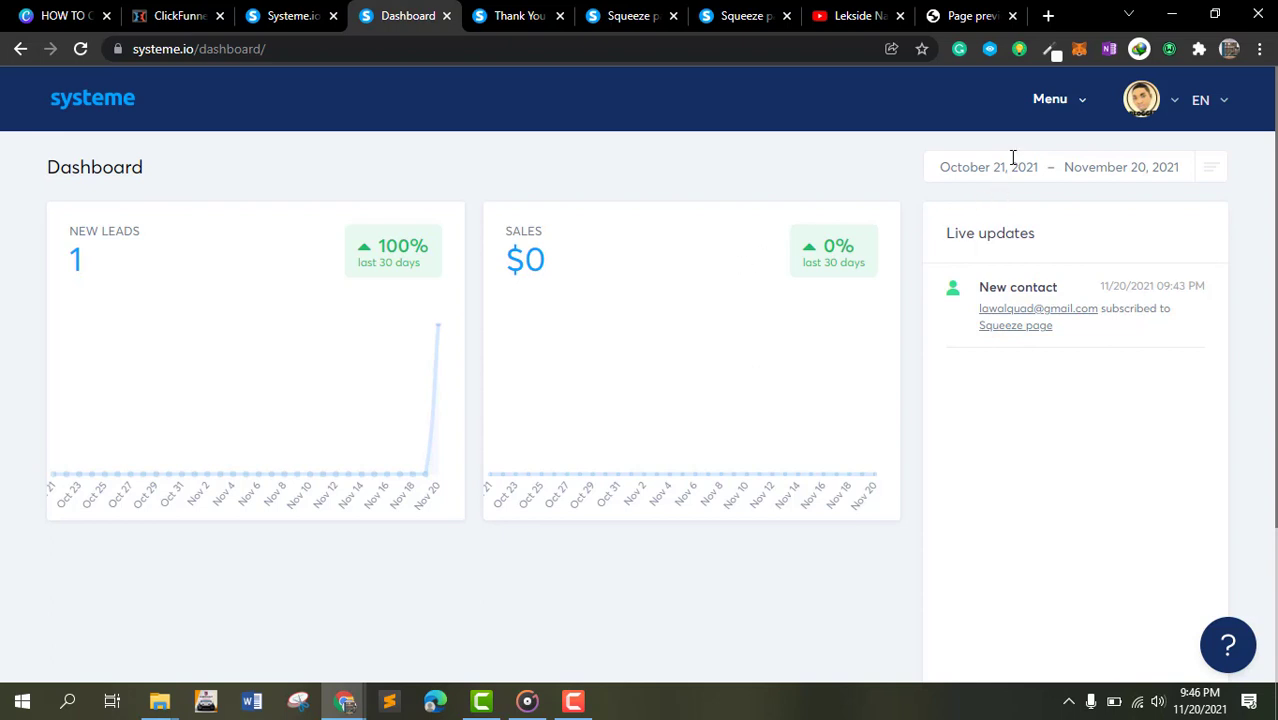
click(1062, 117)
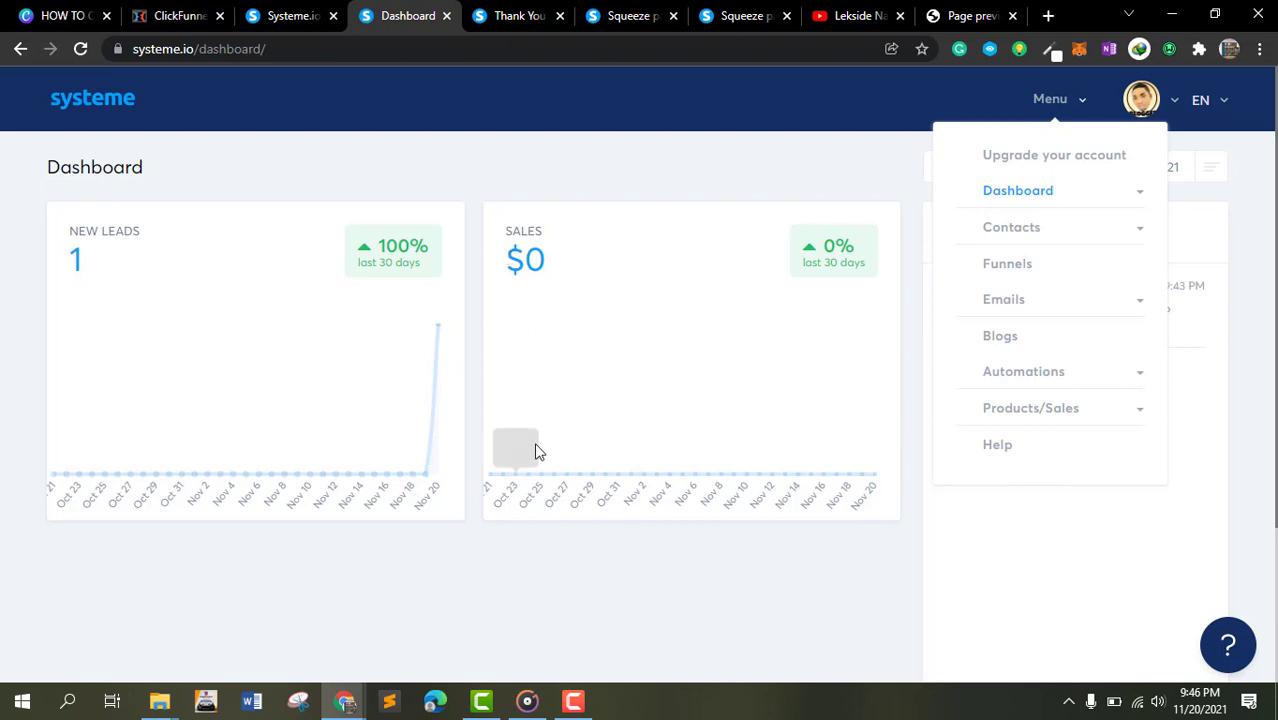
click(573, 701)
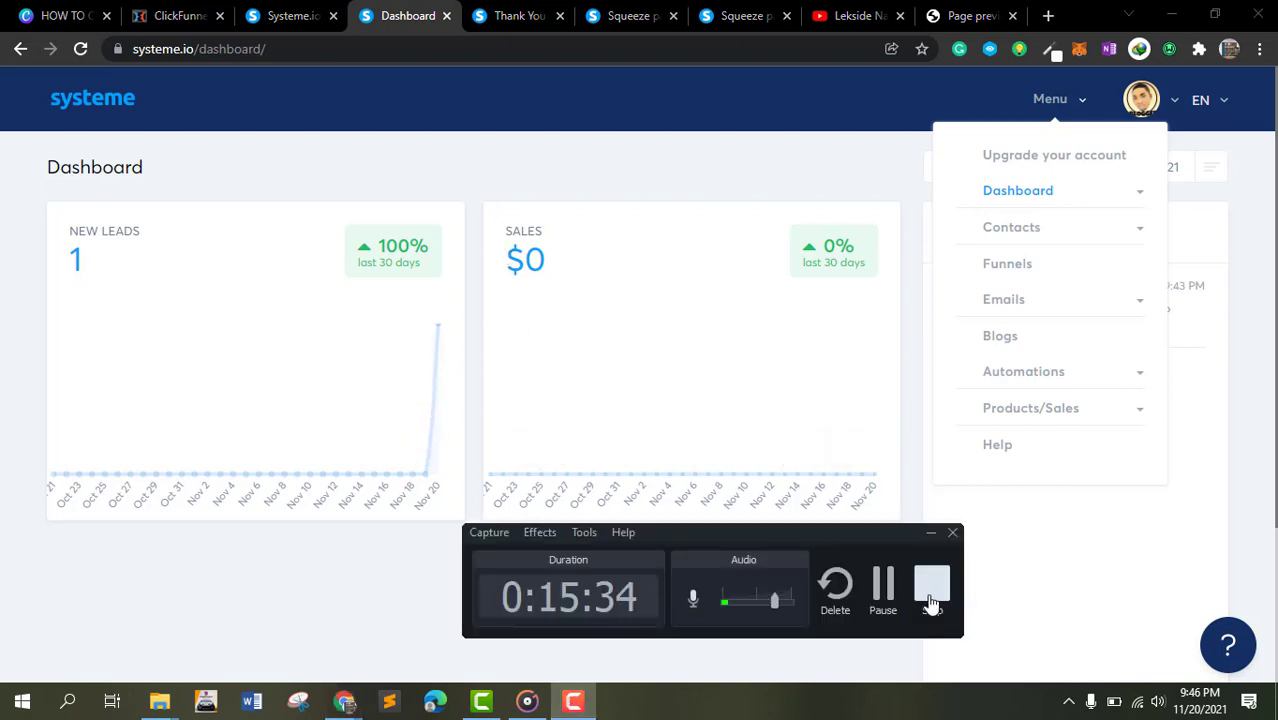